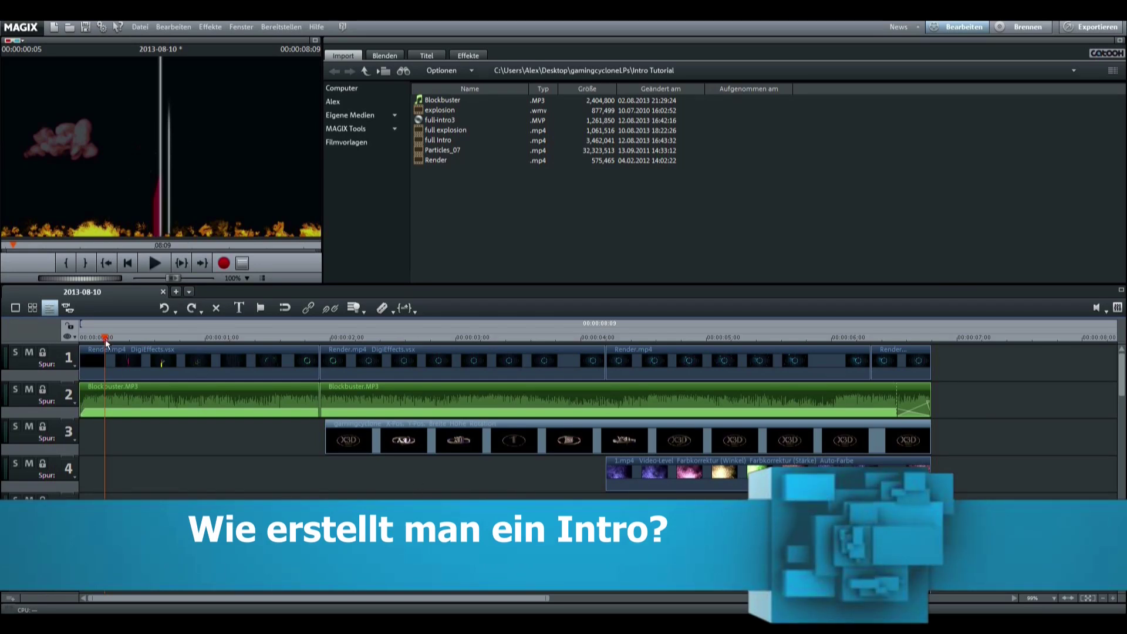
# Step: Scrub through the multi-track intro project to examine its clips, and return the playhead to the start
pyautogui.click(154, 351)
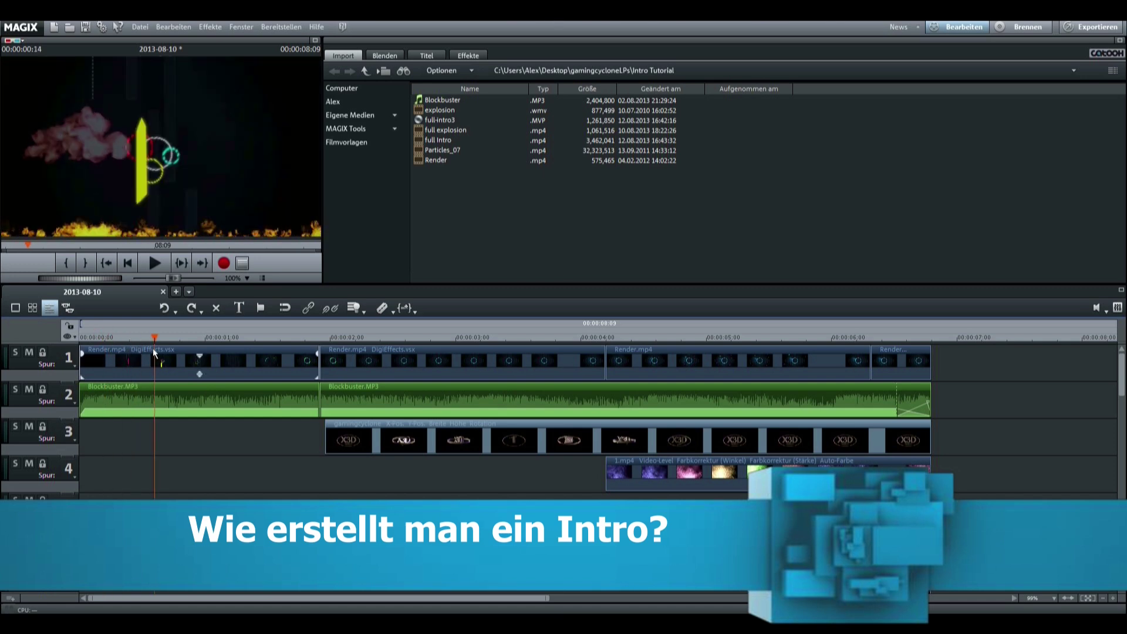
pyautogui.click(233, 391)
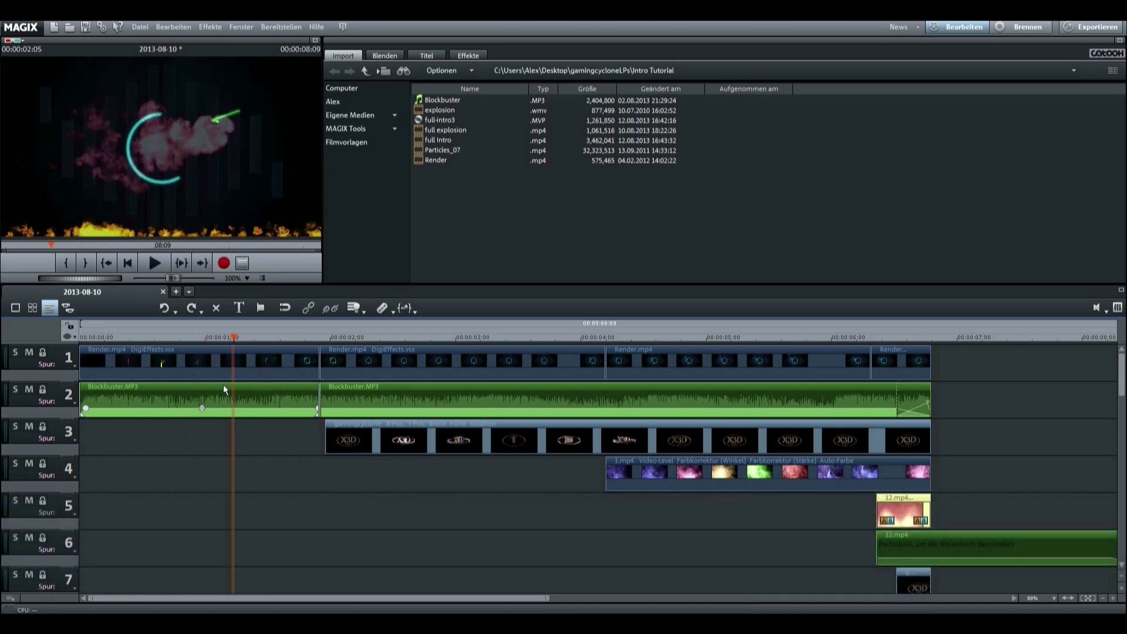
pyautogui.click(614, 441)
pyautogui.click(854, 493)
pyautogui.click(794, 492)
pyautogui.click(283, 442)
pyautogui.click(146, 434)
pyautogui.moveTo(145, 435); pyautogui.dragTo(65, 512)
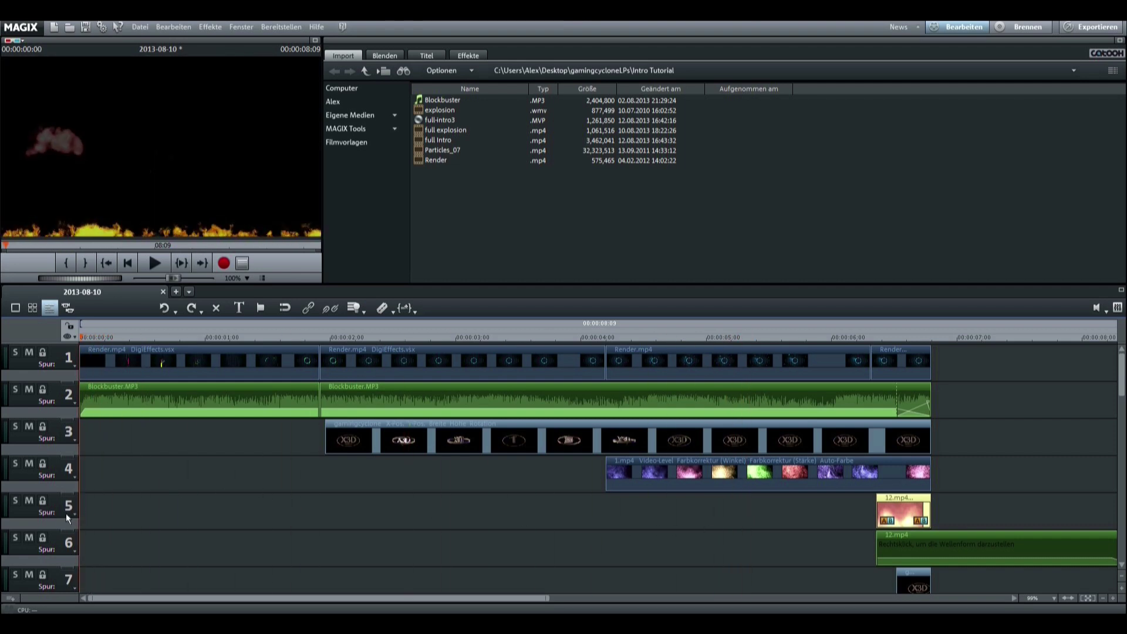
# Step: Create a new empty movie and place full Intro.mp4 at the start of track 1
pyautogui.click(171, 291)
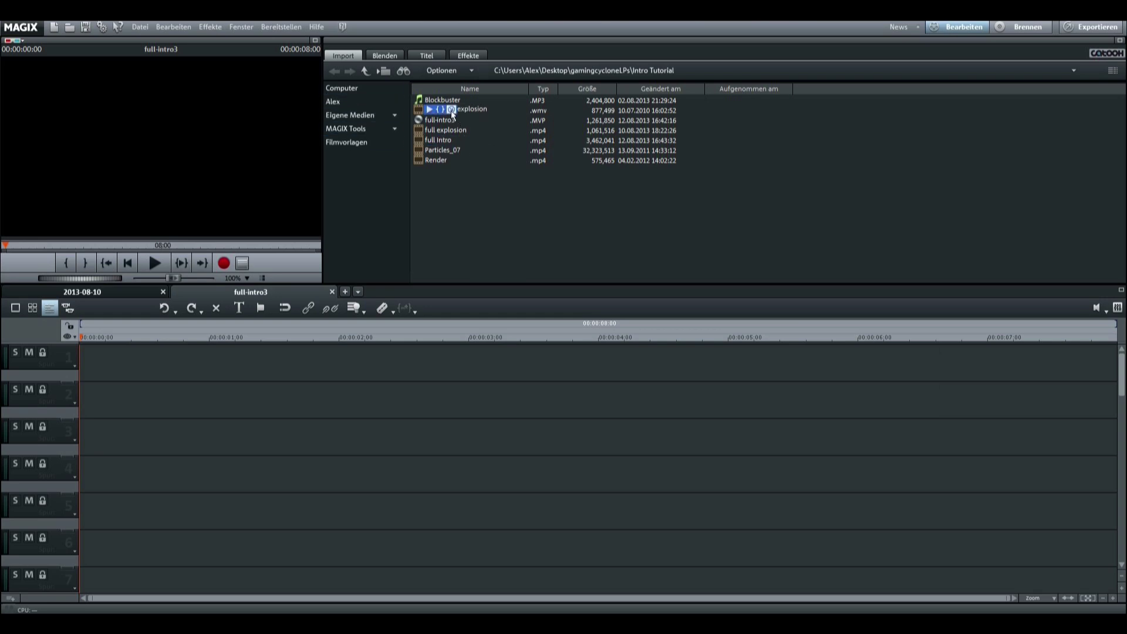
pyautogui.moveTo(468, 138); pyautogui.dragTo(93, 352)
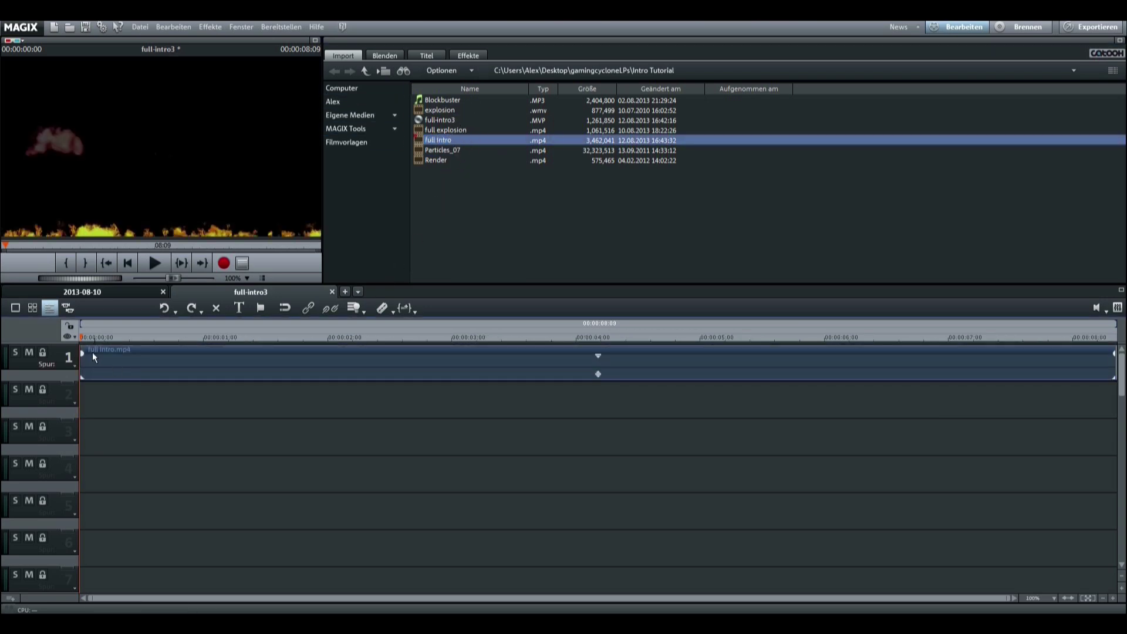
# Step: Play back the full Intro clip, stop the playback and return the playhead to the start
pyautogui.click(142, 259)
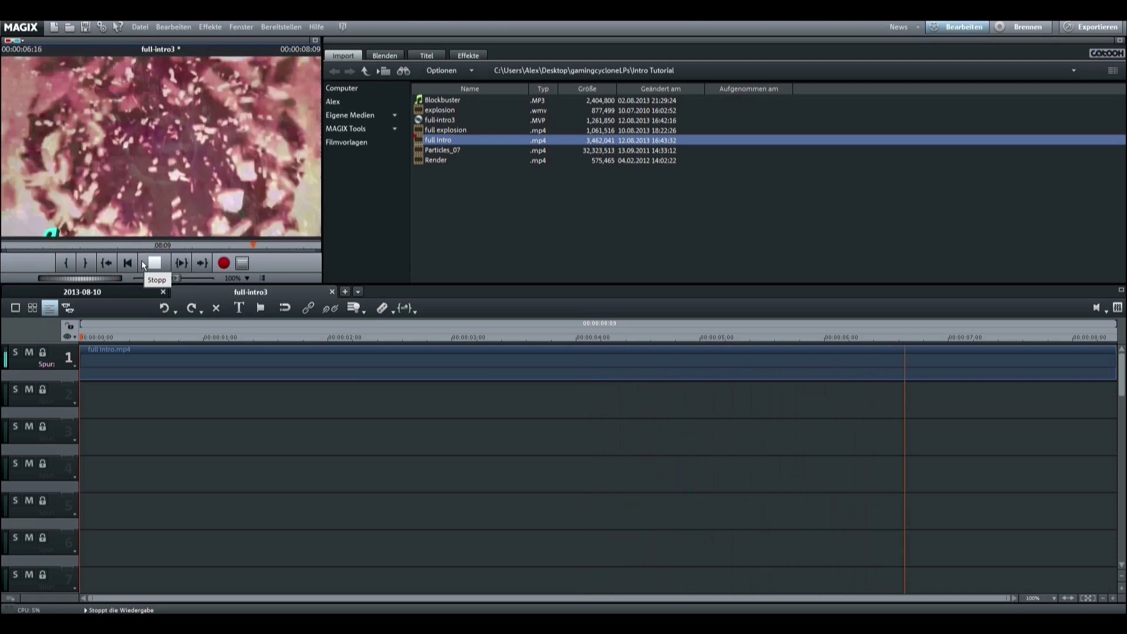
pyautogui.click(143, 264)
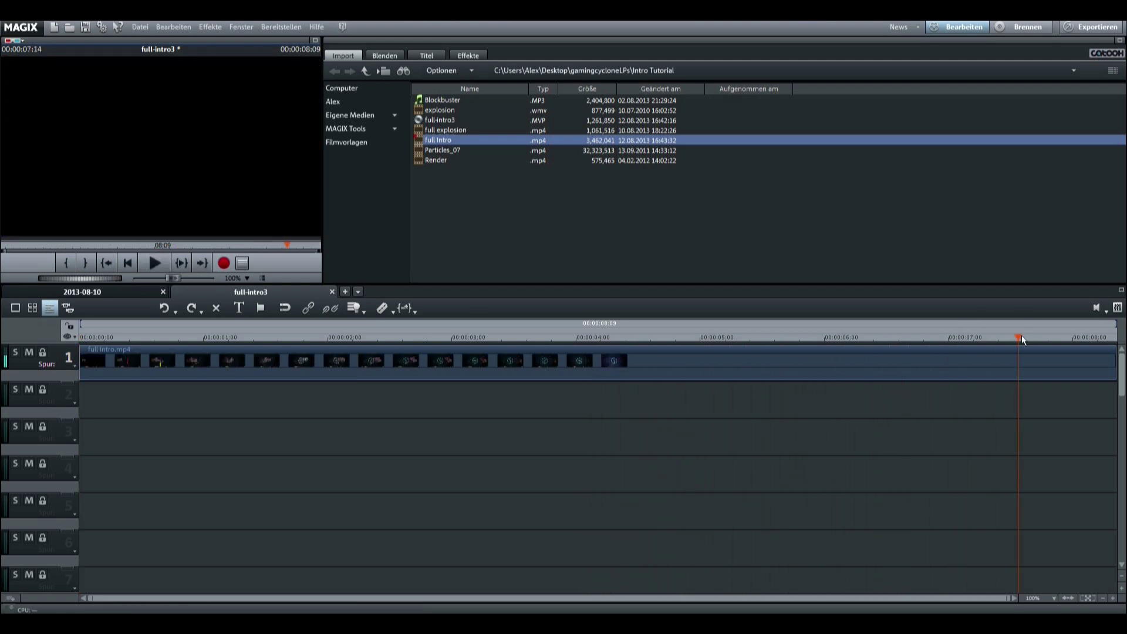
pyautogui.moveTo(997, 341)
pyautogui.mouseDown()
pyautogui.moveTo(645, 386)
pyautogui.moveTo(110, 421)
pyautogui.moveTo(68, 434)
pyautogui.moveTo(163, 444)
pyautogui.moveTo(57, 448)
pyautogui.moveTo(139, 464)
pyautogui.moveTo(65, 467)
pyautogui.mouseUp()
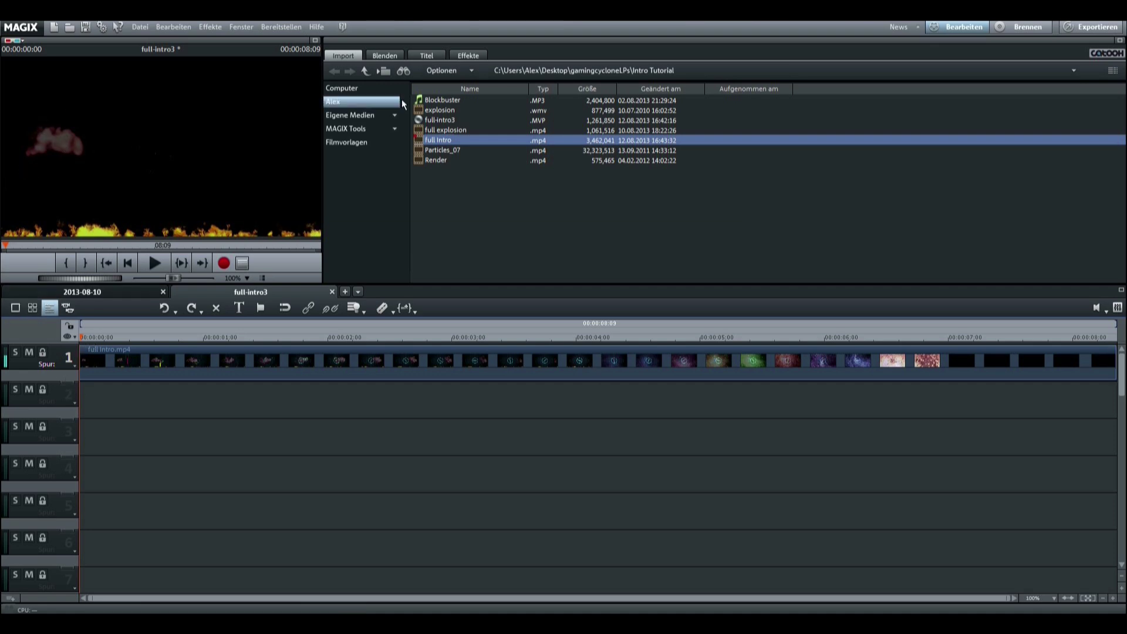
pyautogui.moveTo(442, 171); pyautogui.dragTo(446, 109)
pyautogui.click(462, 202)
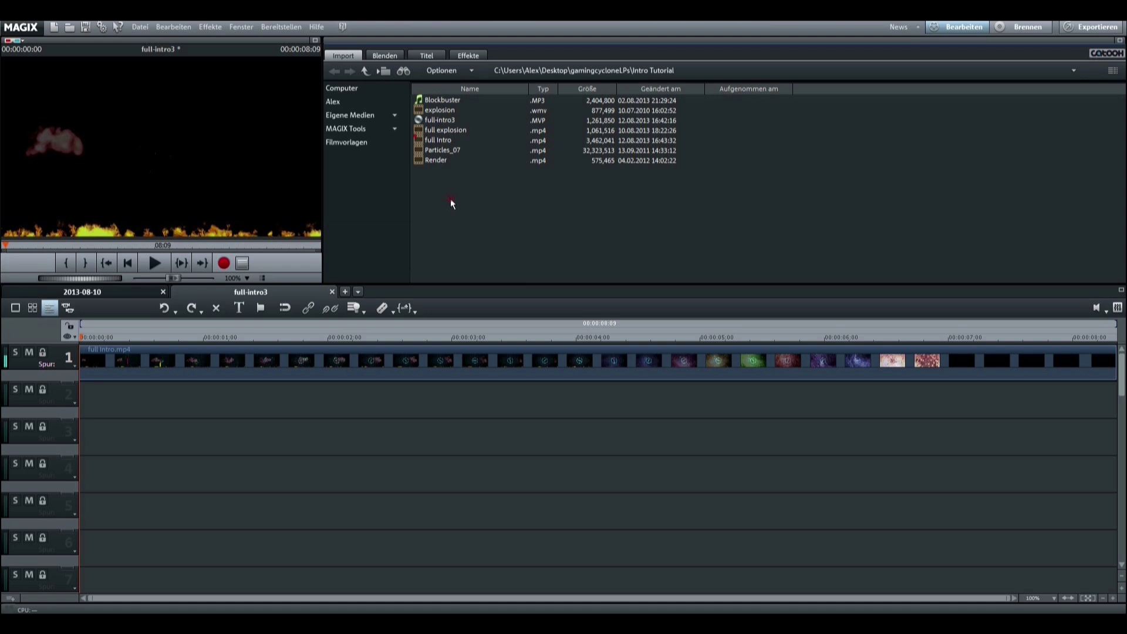
pyautogui.hotkey('ctrl', 'a')
pyautogui.click(477, 179)
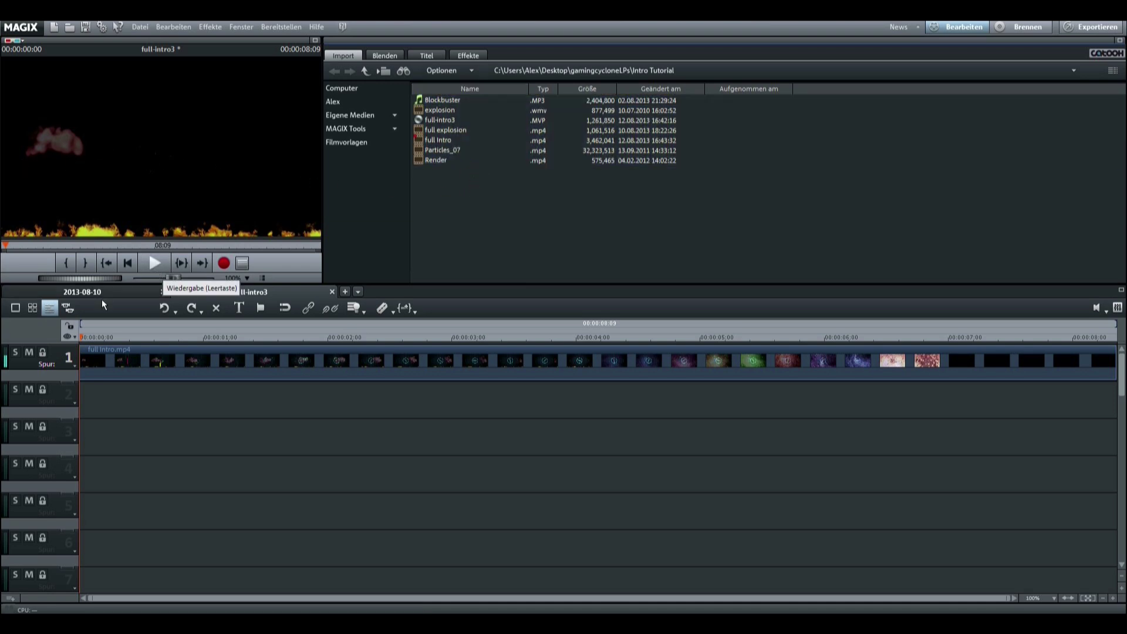
pyautogui.moveTo(79, 338); pyautogui.dragTo(75, 485)
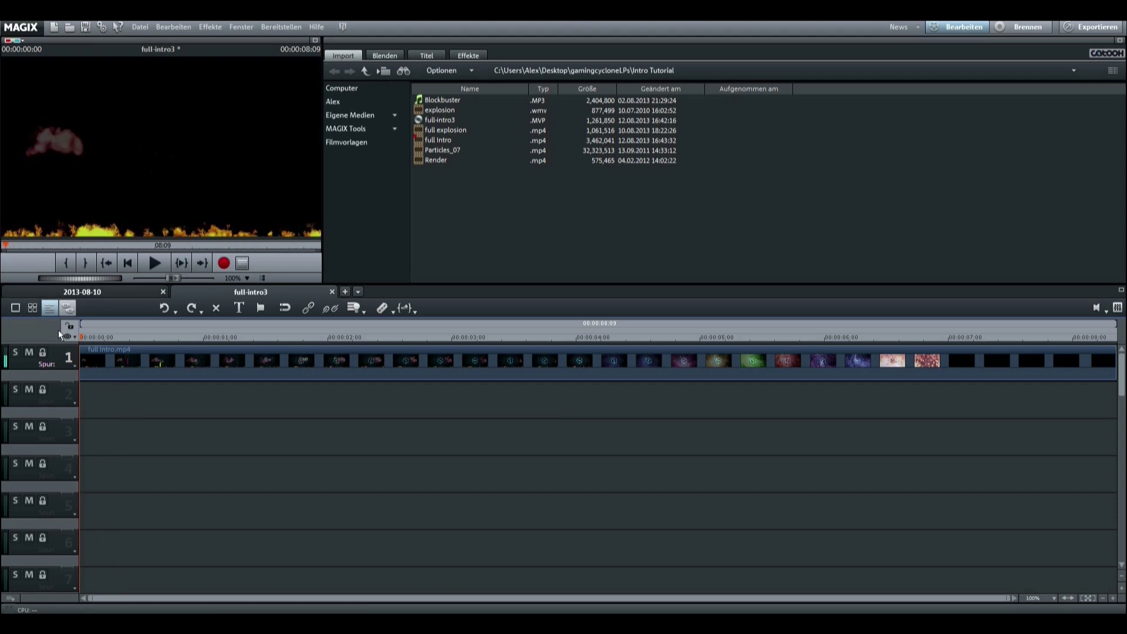
pyautogui.moveTo(81, 338)
pyautogui.mouseDown()
pyautogui.moveTo(96, 341)
pyautogui.moveTo(151, 155)
pyautogui.mouseUp()
# Step: Select the full Intro clip and open the Phenomena plug-in from the additional effects
pyautogui.click(473, 55)
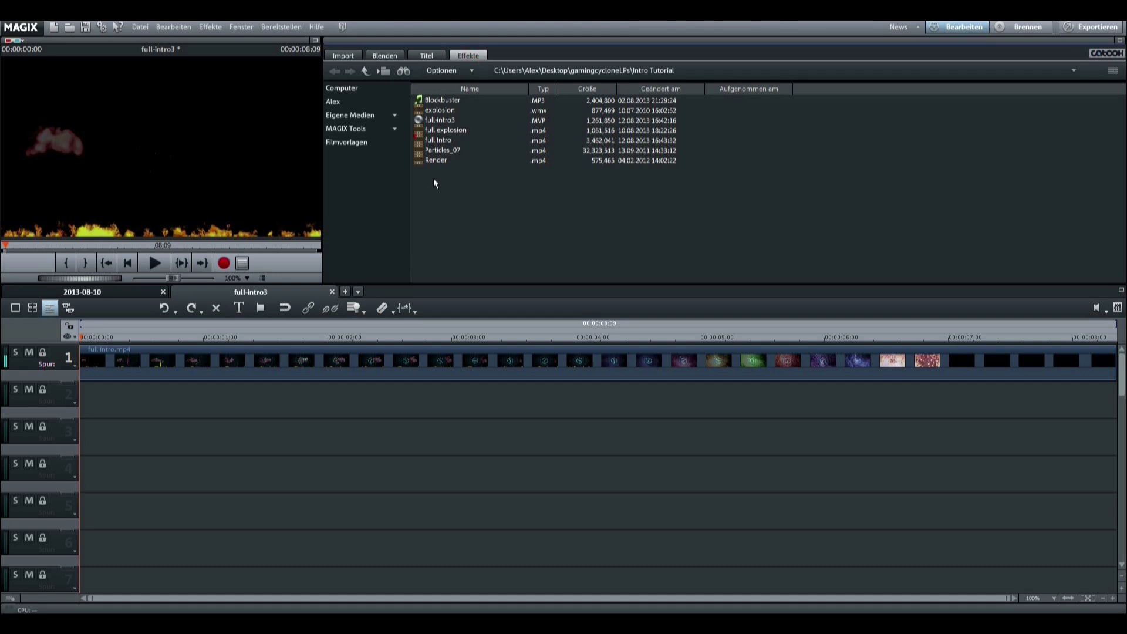
pyautogui.click(378, 163)
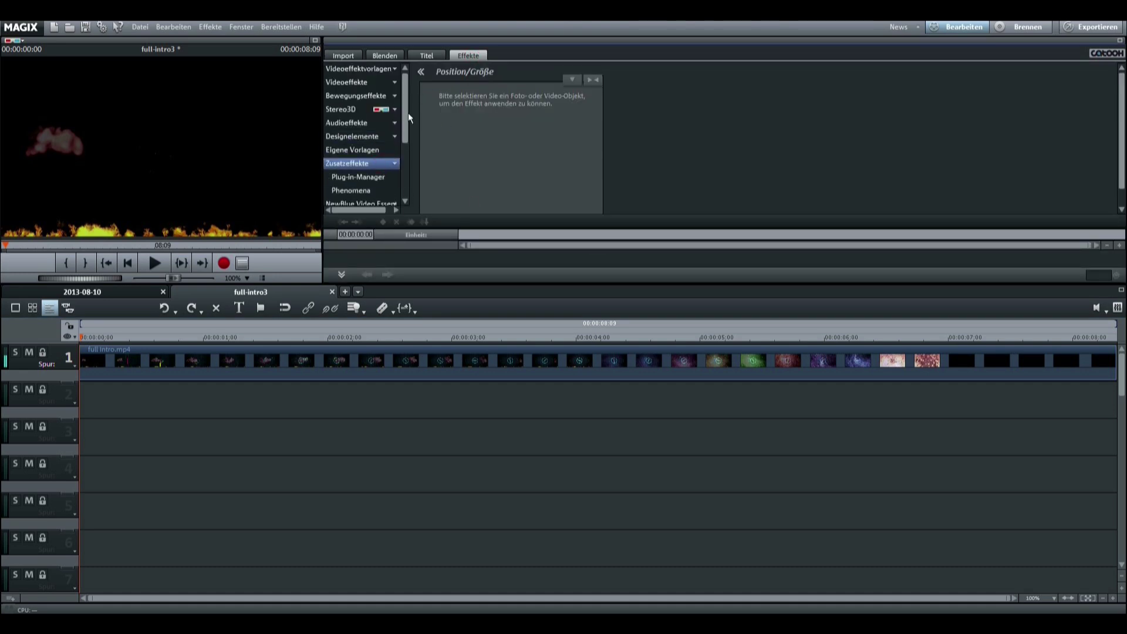
pyautogui.scroll(-3, 406, 114)
pyautogui.click(376, 116)
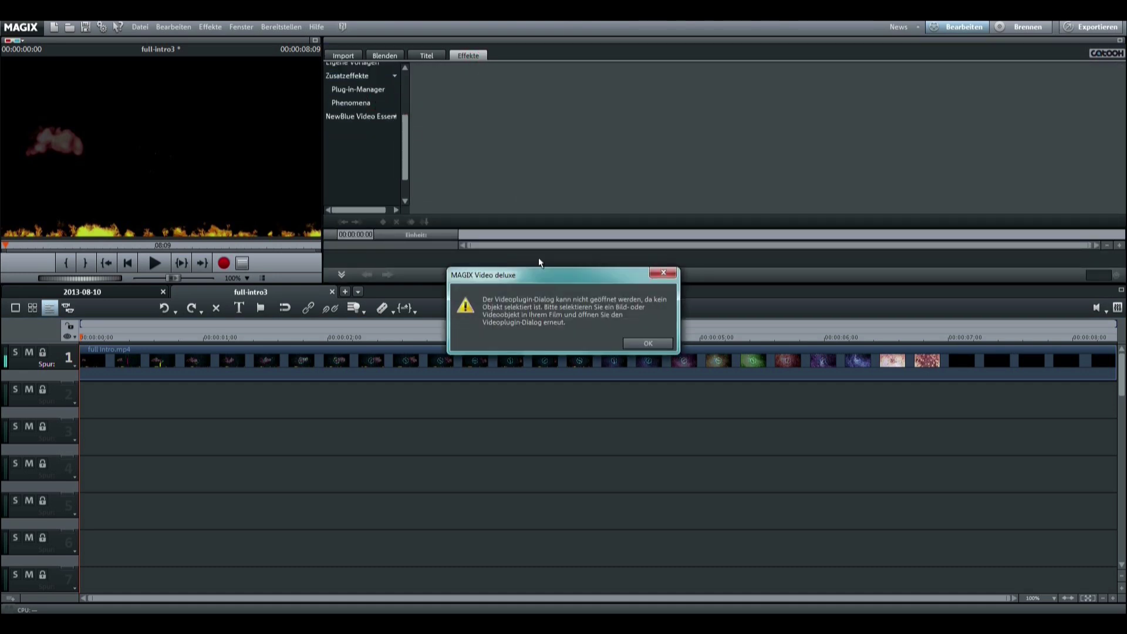
pyautogui.press('Return')
pyautogui.click(616, 364)
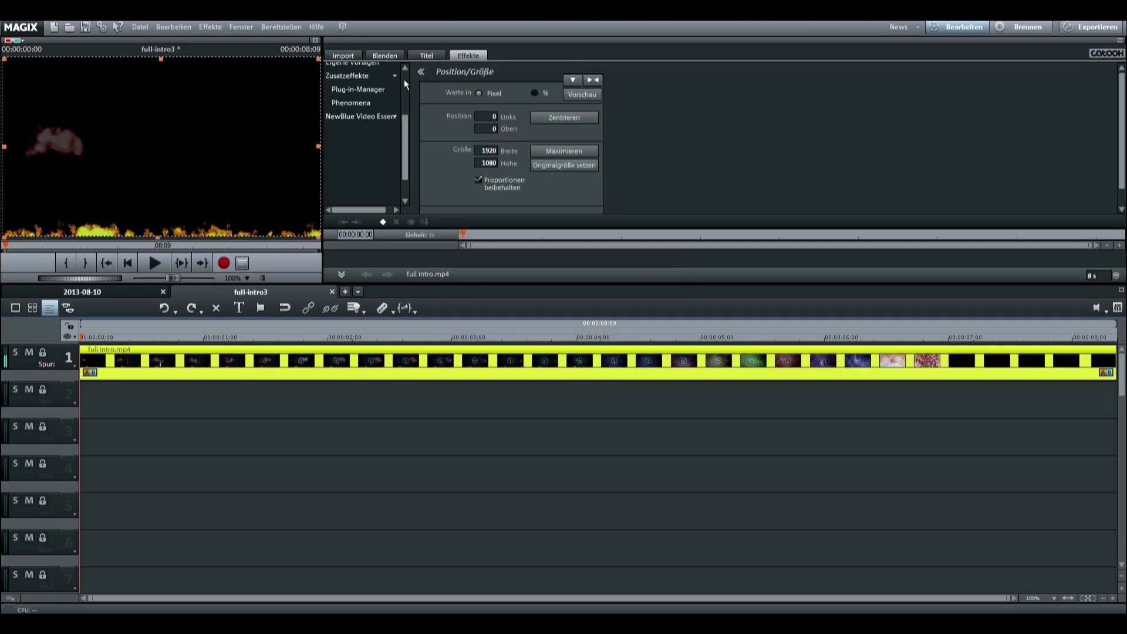
pyautogui.click(372, 101)
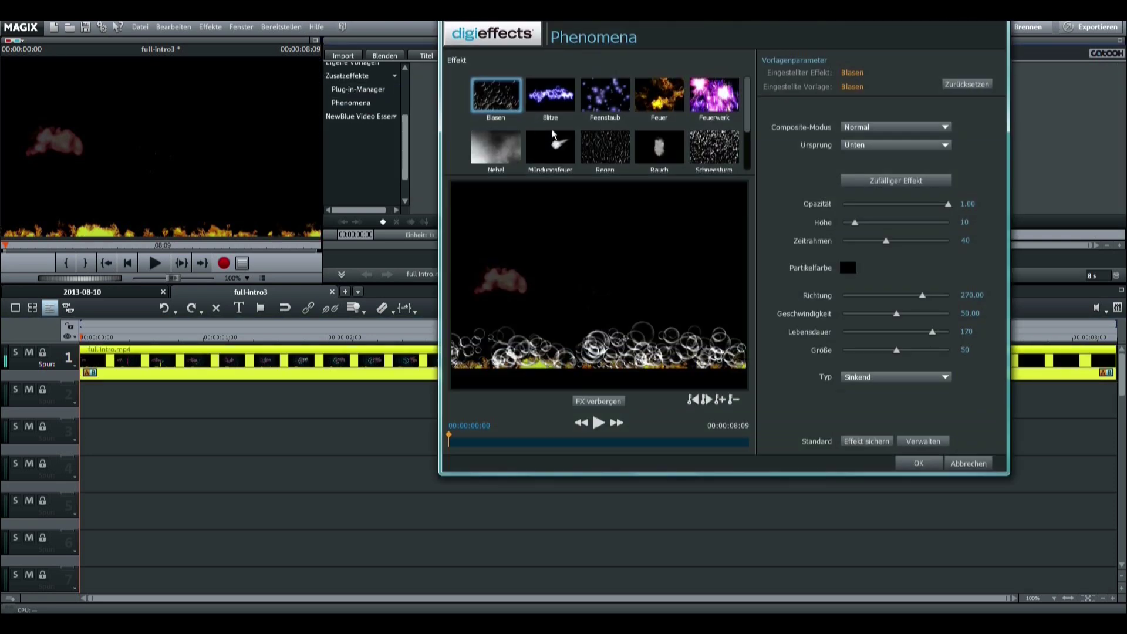
# Step: Try the Feuer effect in Phenomena, look at its Ursprung options and cancel without applying it
pyautogui.click(659, 95)
pyautogui.click(881, 145)
pyautogui.click(877, 177)
pyautogui.click(961, 464)
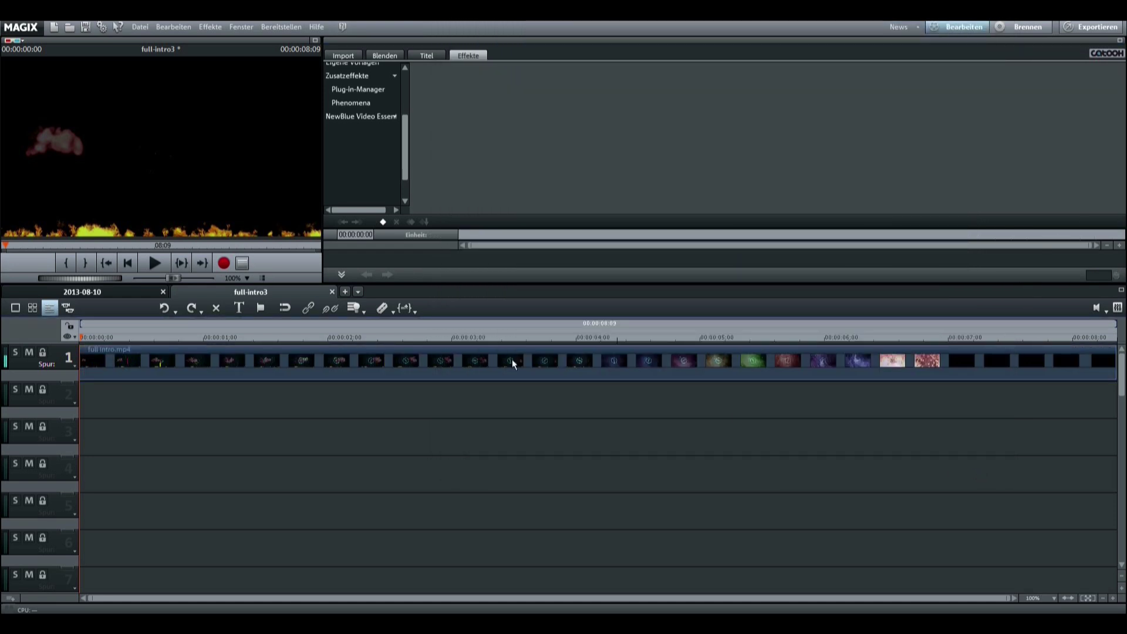
# Step: Move the playhead to about 00:00:01:08 and view the Chroma Key settings for the full Intro clip
pyautogui.moveTo(79, 337); pyautogui.dragTo(243, 446)
pyautogui.scroll(2, 400, 124)
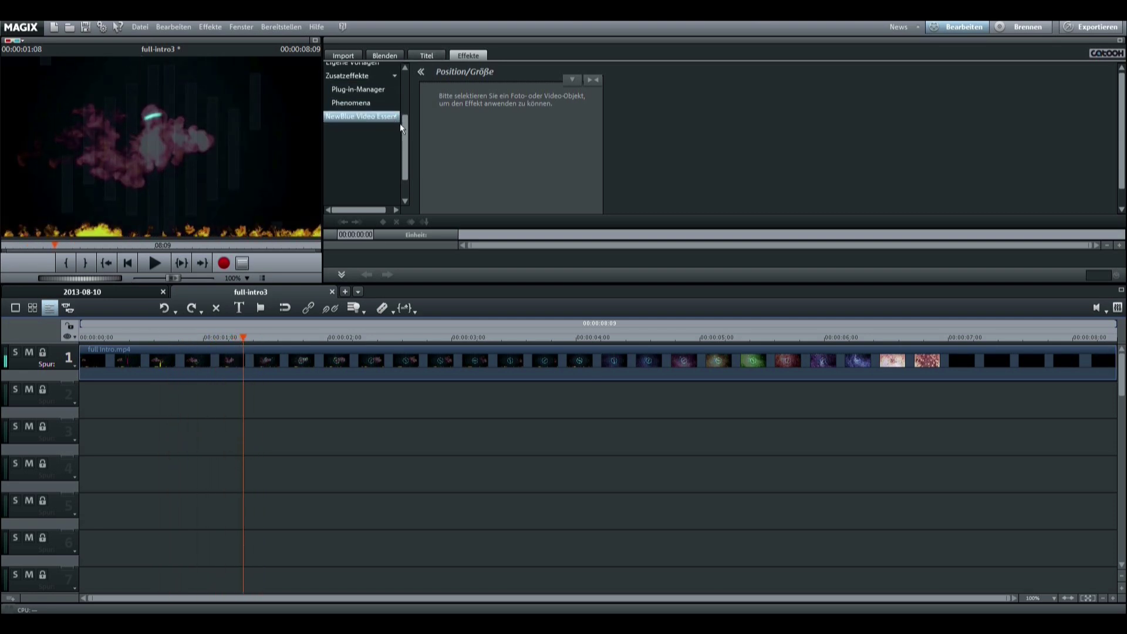
pyautogui.scroll(3, 412, 112)
pyautogui.click(380, 85)
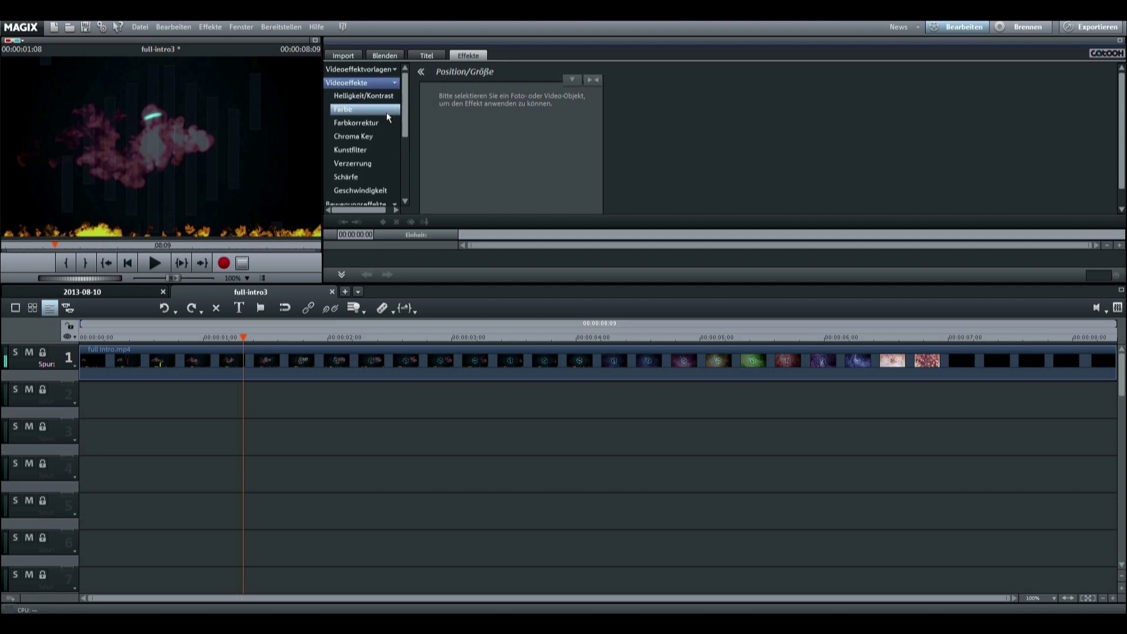
pyautogui.click(375, 137)
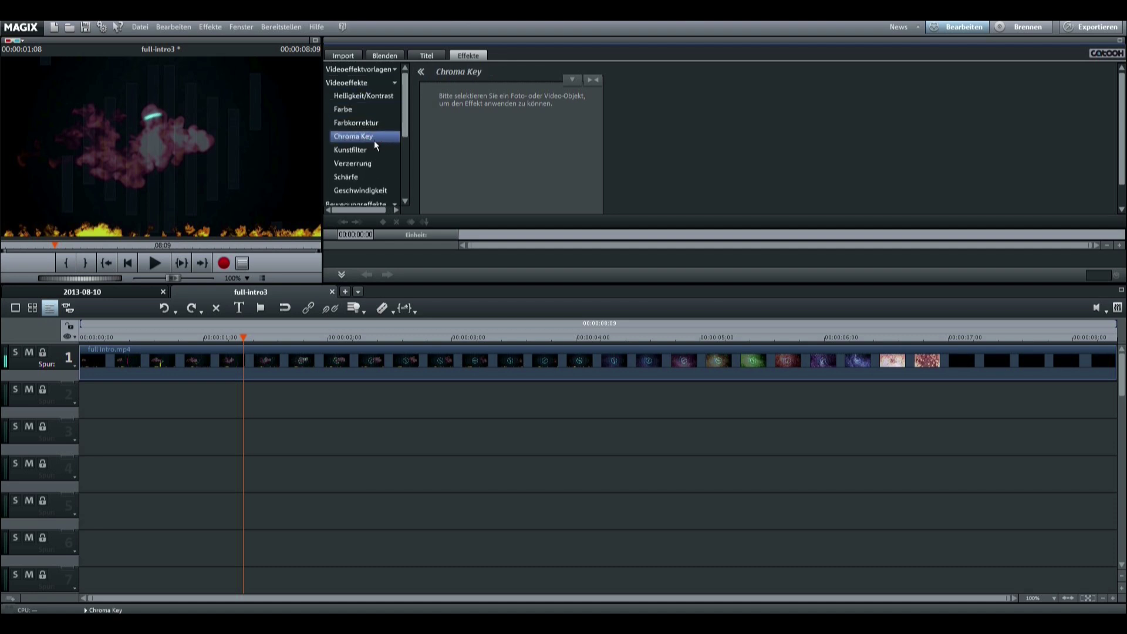
pyautogui.click(305, 361)
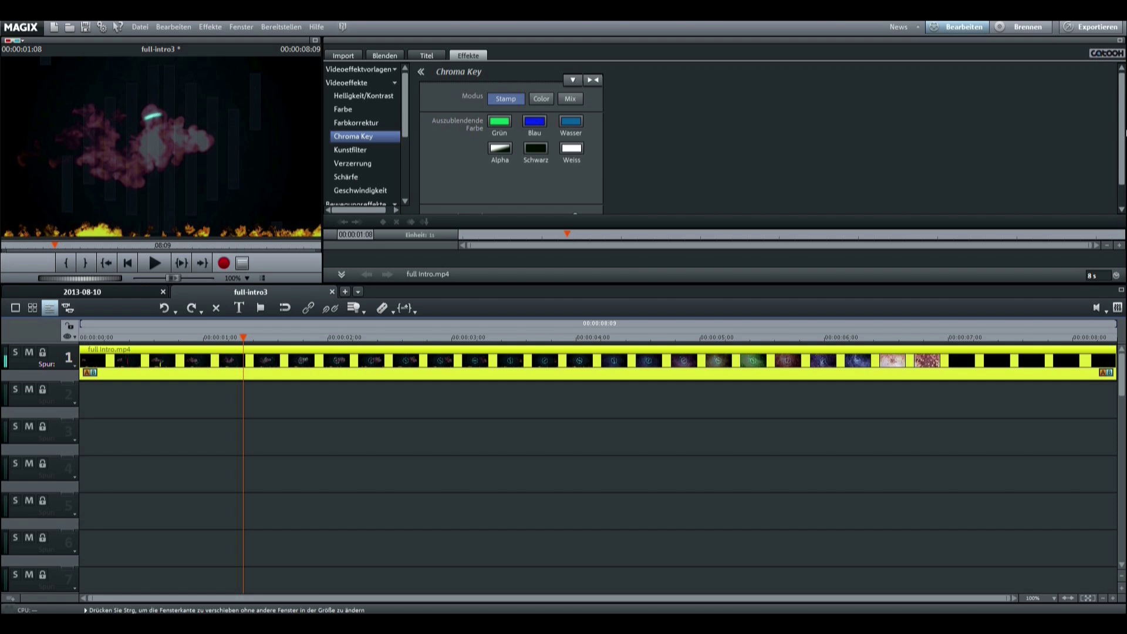
pyautogui.scroll(-1, 1027, 190)
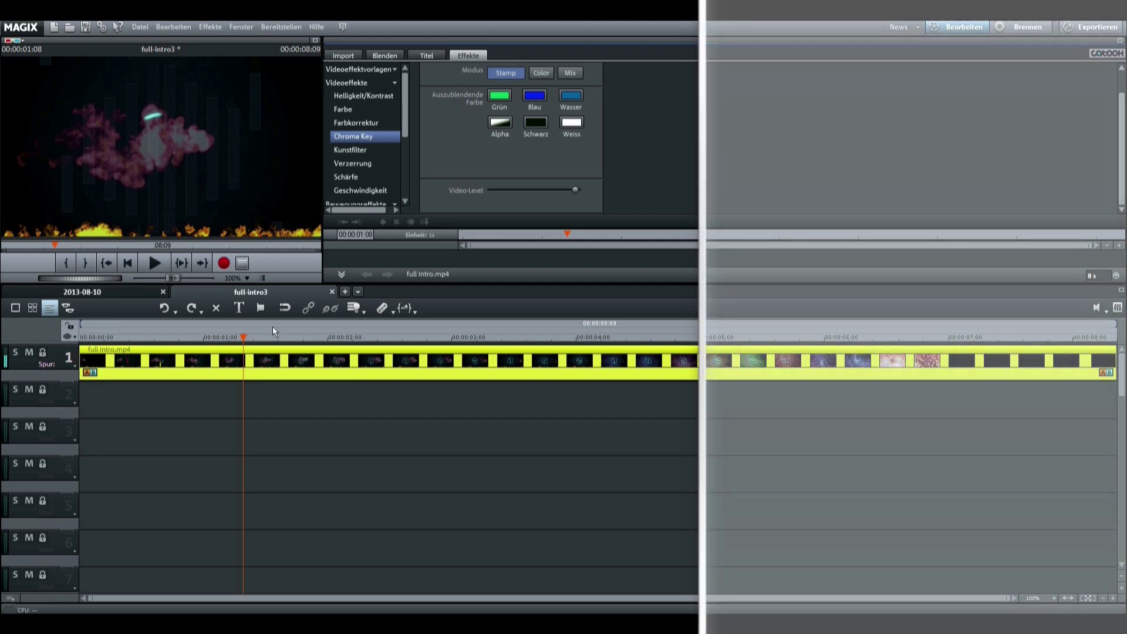
# Step: Scrub the full Intro clip past about 00:00:04:18 to review the intro's elements, and return to the start
pyautogui.click(253, 339)
pyautogui.moveTo(254, 340); pyautogui.dragTo(664, 446)
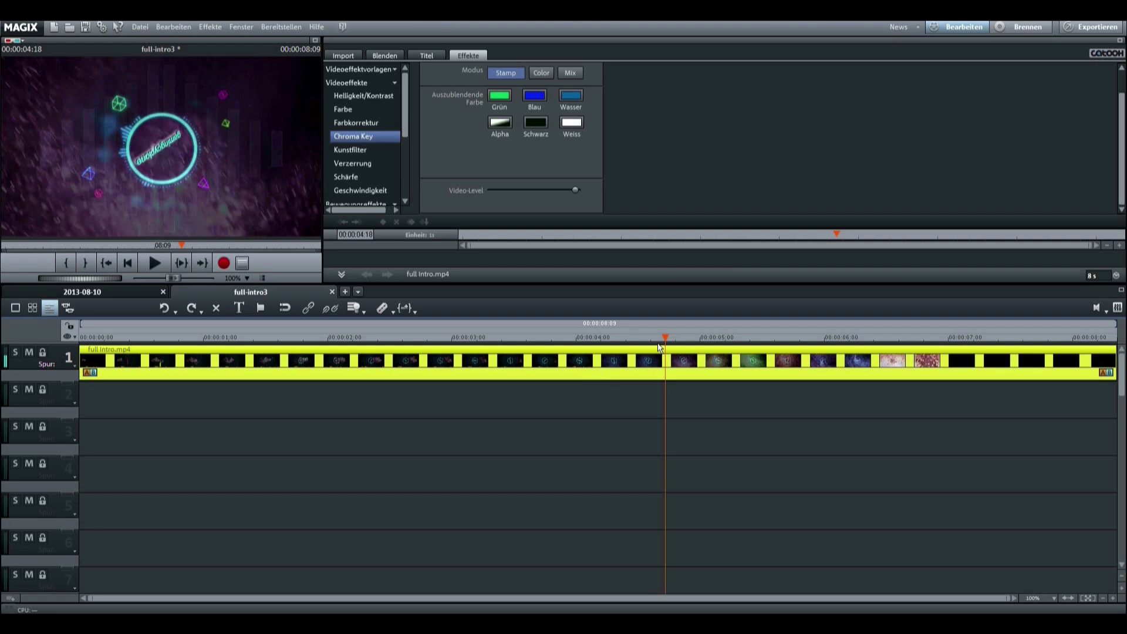
pyautogui.click(705, 354)
pyautogui.moveTo(705, 354); pyautogui.dragTo(76, 449)
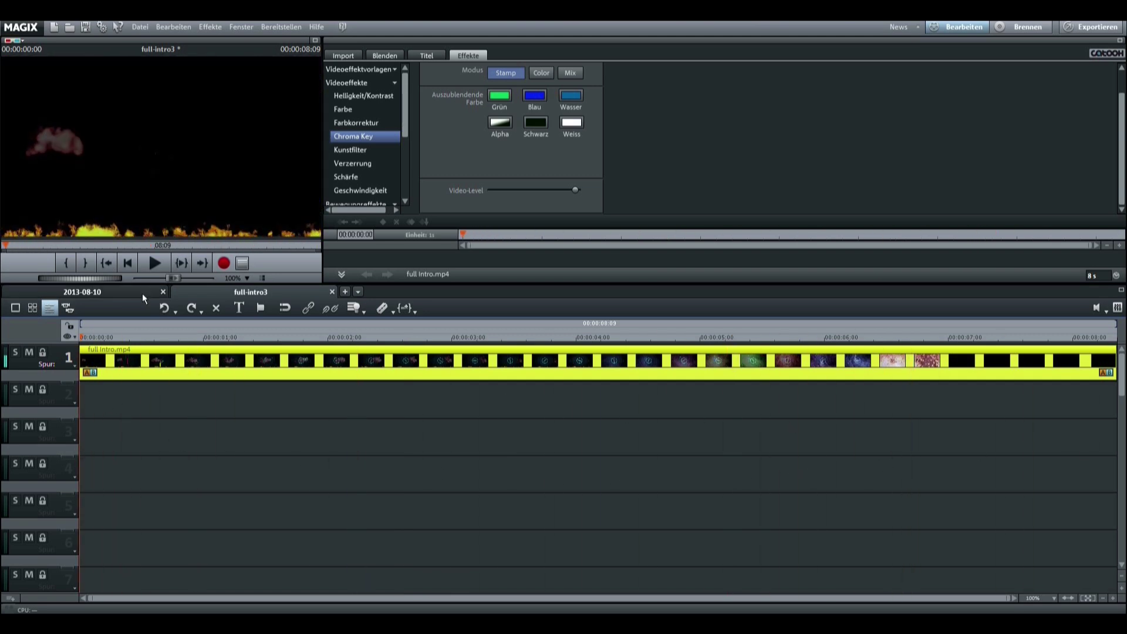
# Step: Revisit the 2013-08-10 movie, create another empty movie and display the importable files of the Intro Tutorial folder
pyautogui.click(93, 289)
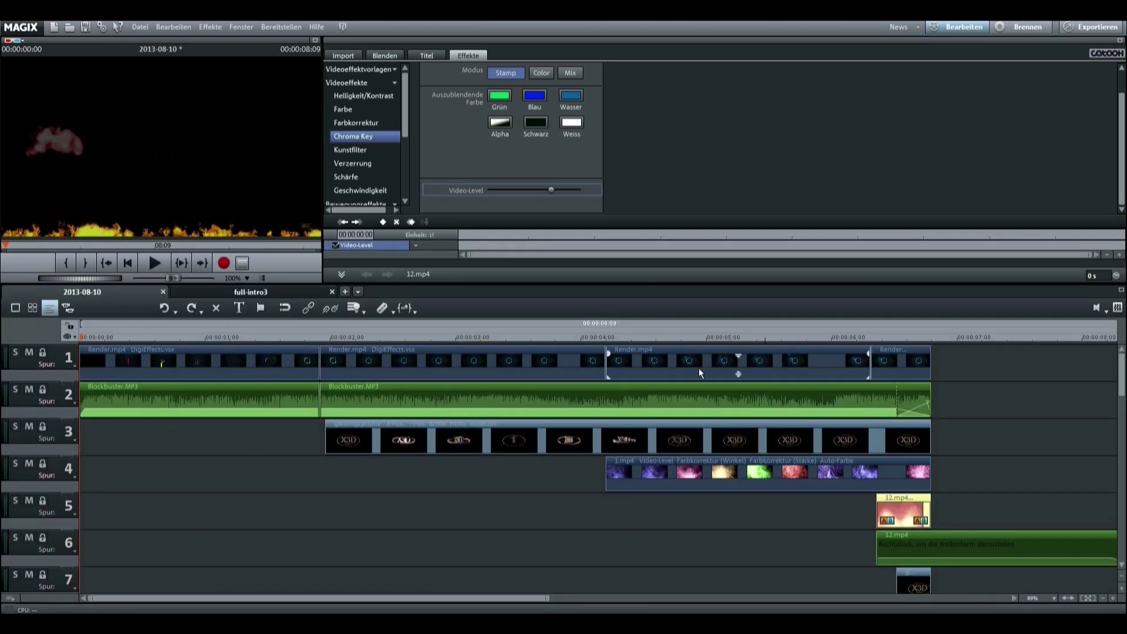
pyautogui.click(347, 297)
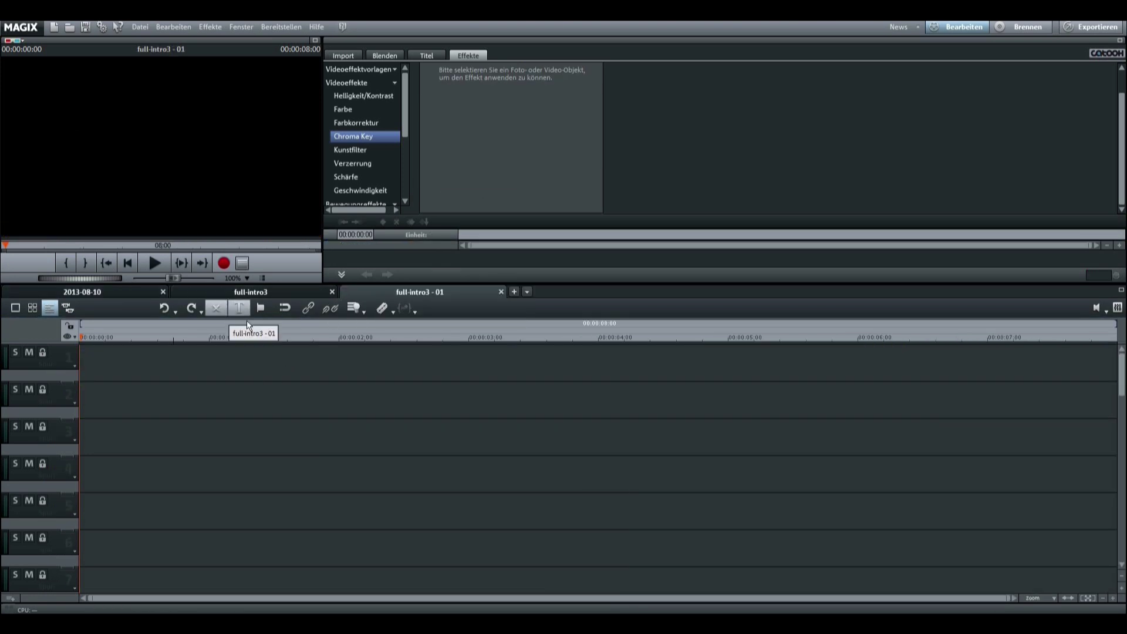
pyautogui.click(356, 57)
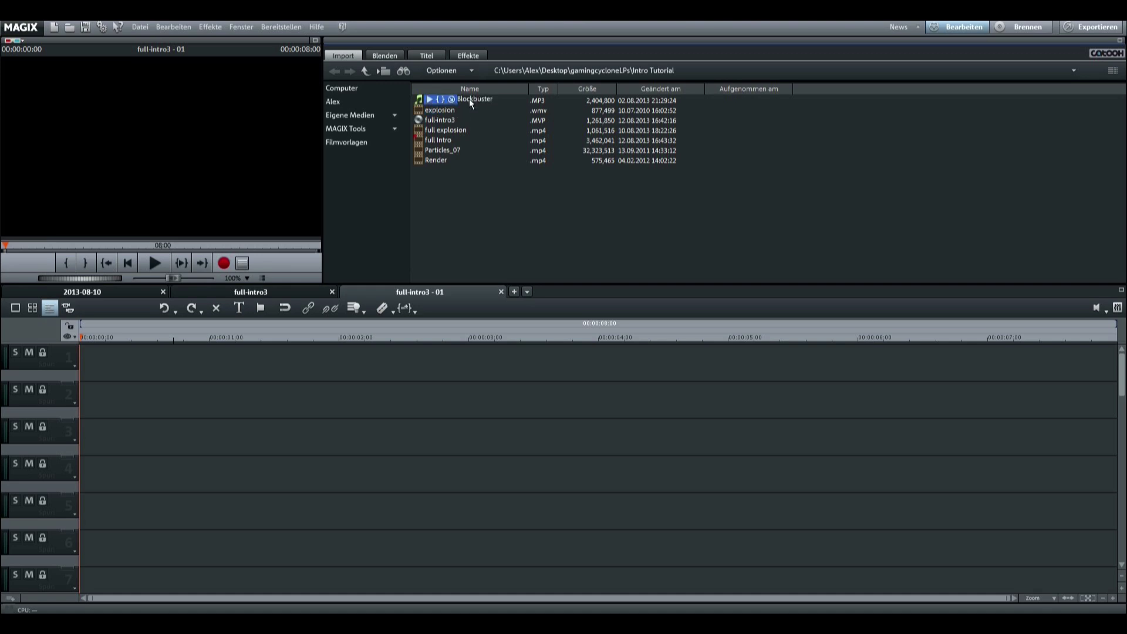
# Step: Try placing explosion.wmv on track 1 with the movie settings adapted to it, preview it briefly and undo the import
pyautogui.moveTo(470, 104)
pyautogui.moveTo(470, 110); pyautogui.dragTo(115, 364)
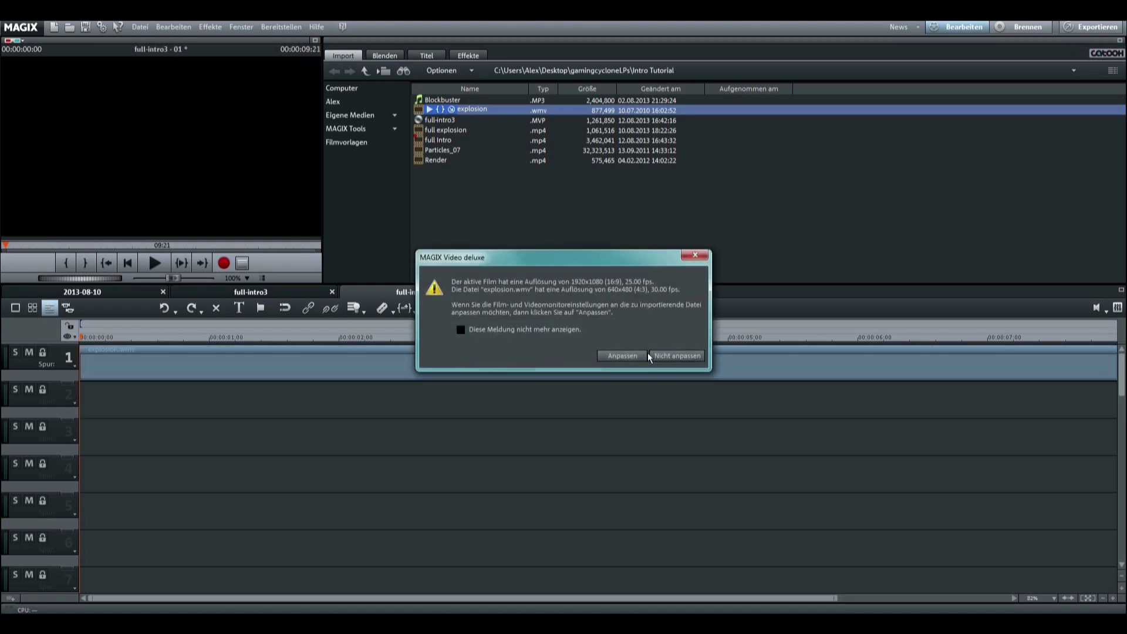
pyautogui.click(628, 356)
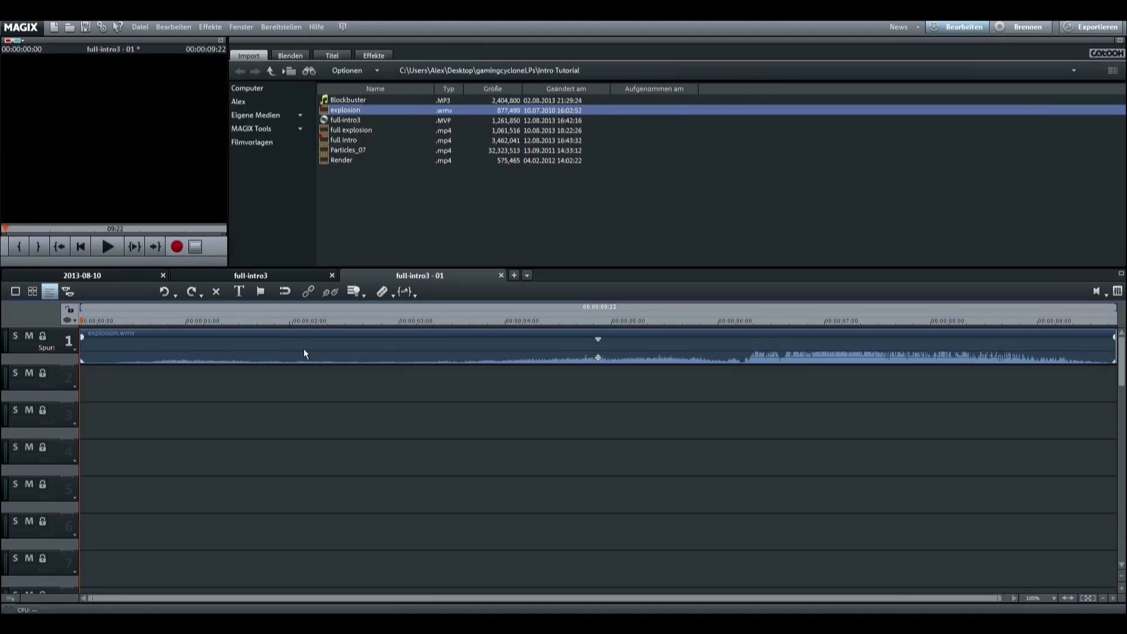
pyautogui.click(107, 247)
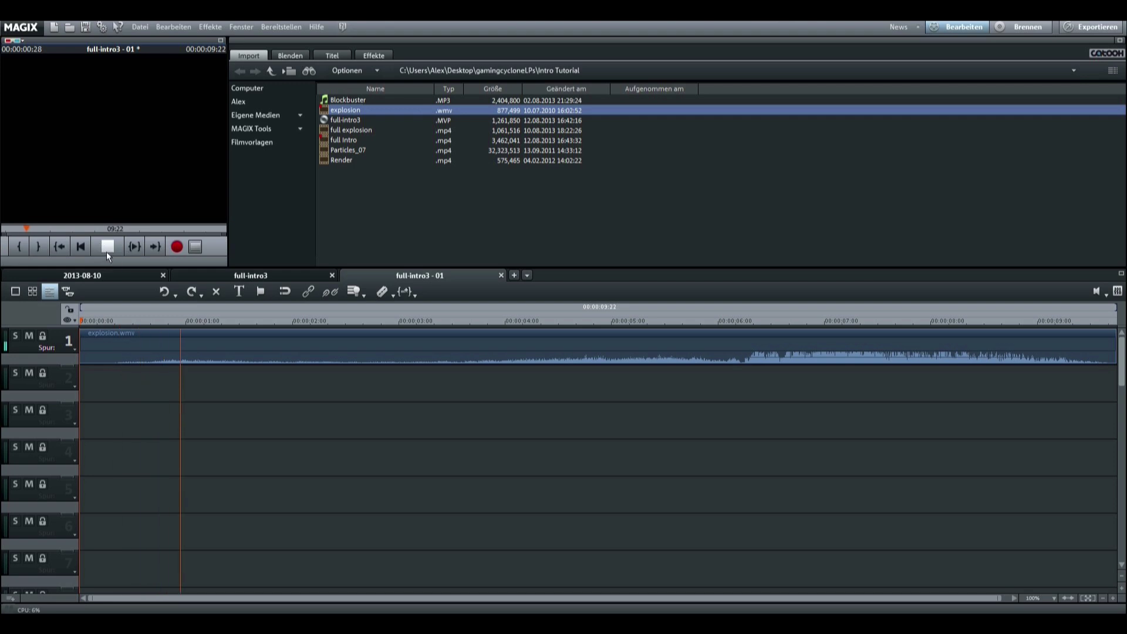
pyautogui.press('space')
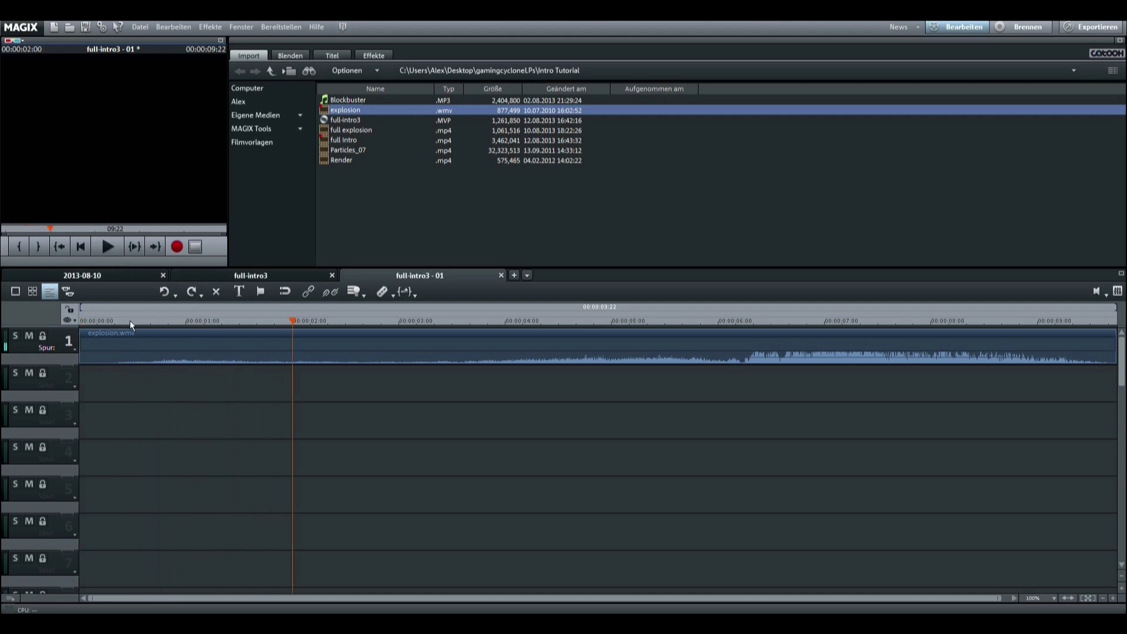
pyautogui.click(163, 292)
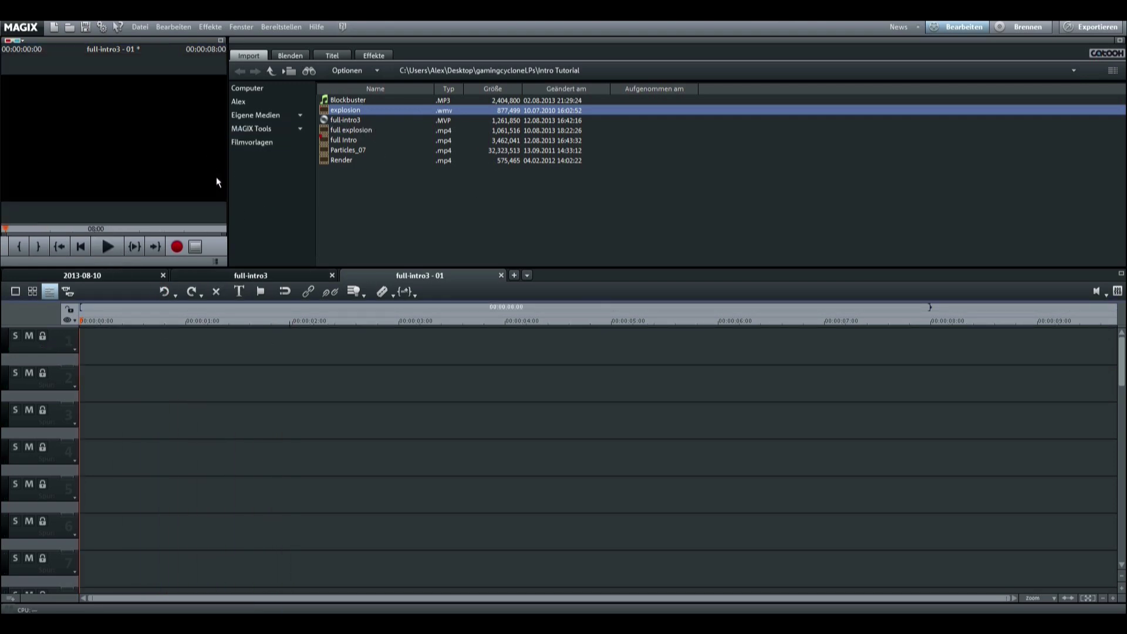
# Step: Widen the preview monitor, place explosion.wmv at the start of track 1 without adapting the movie settings, and play it
pyautogui.moveTo(229, 198); pyautogui.dragTo(322, 203)
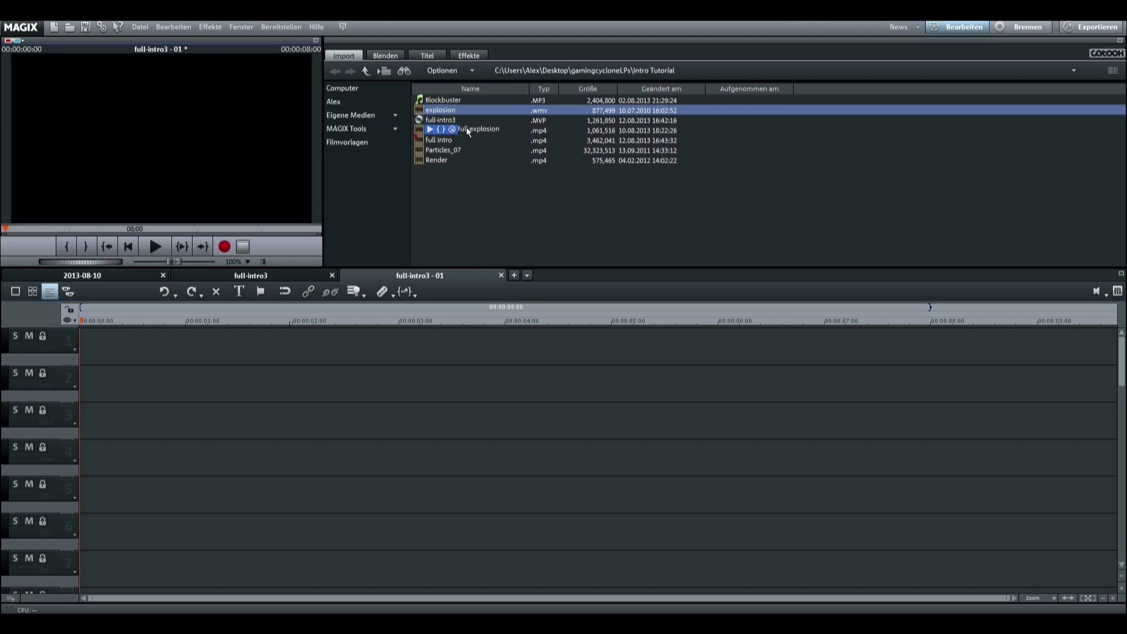
pyautogui.moveTo(493, 108)
pyautogui.moveTo(493, 109); pyautogui.dragTo(95, 353)
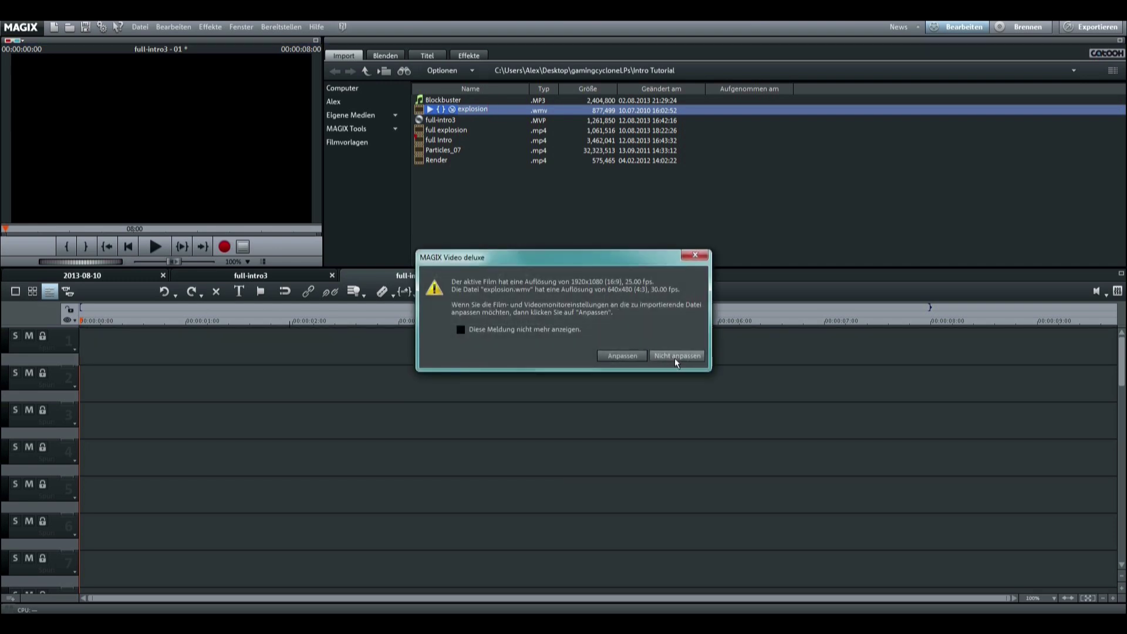
pyautogui.click(675, 355)
pyautogui.click(152, 247)
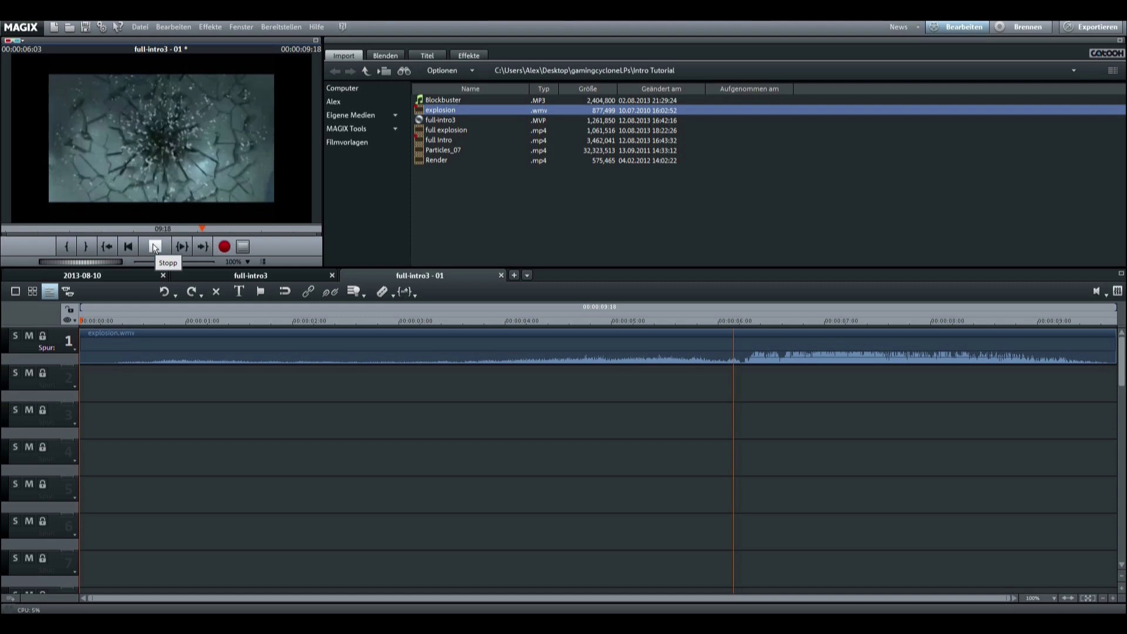
# Step: Stop playback and remove the beginning of the explosion.wmv clip up to 00:00:06:04, where the blast starts
pyautogui.click(154, 247)
pyautogui.moveTo(792, 324); pyautogui.dragTo(735, 333)
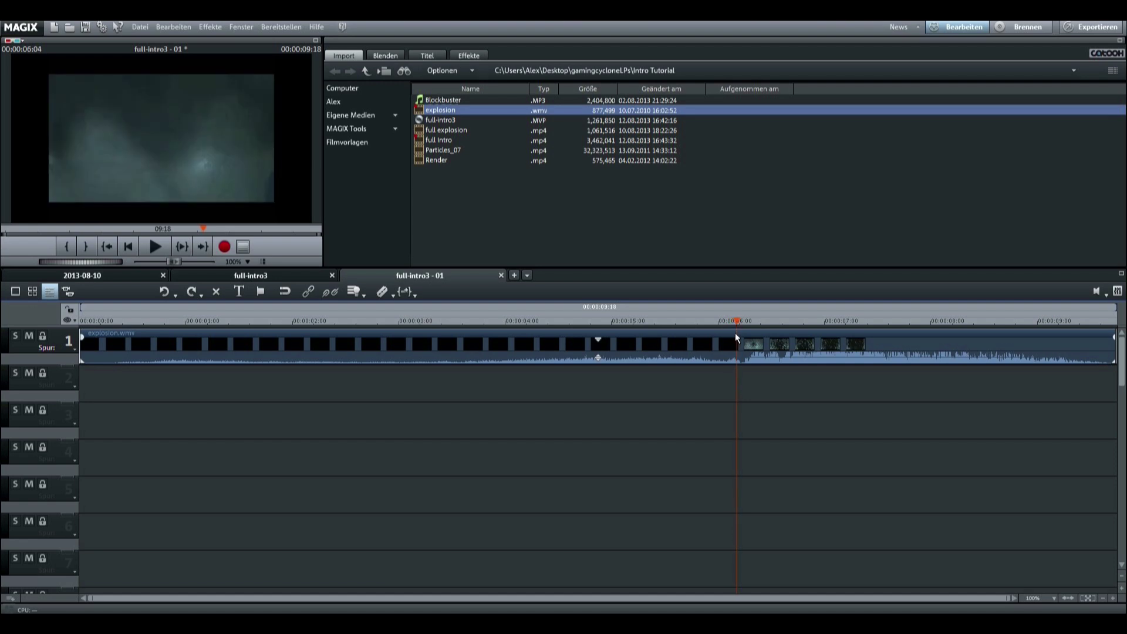
pyautogui.click(736, 333)
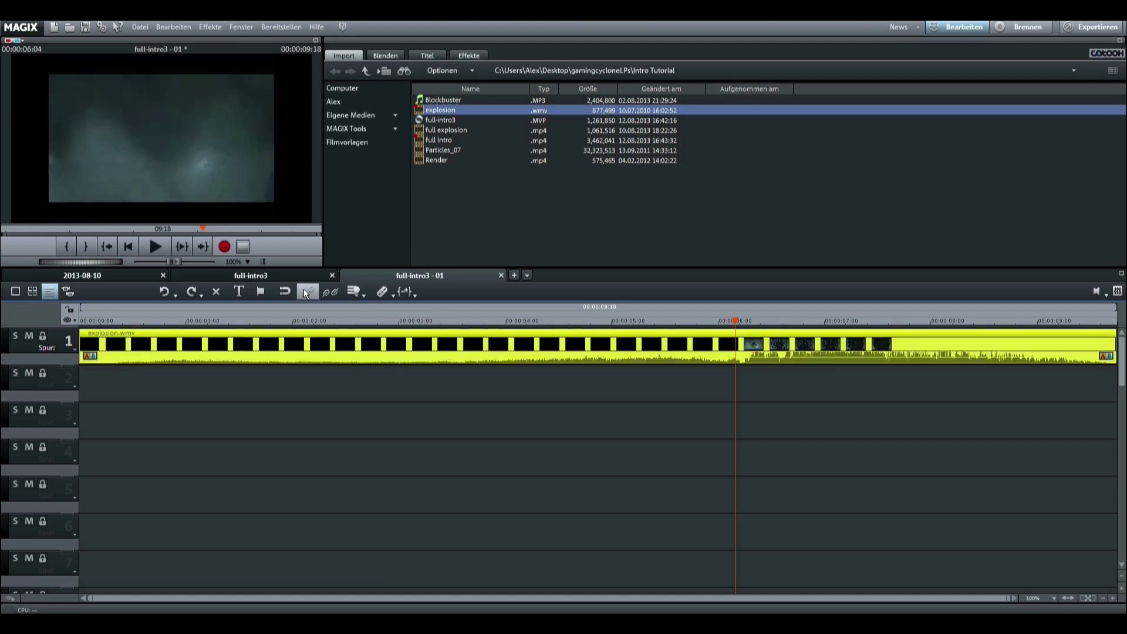
pyautogui.click(393, 293)
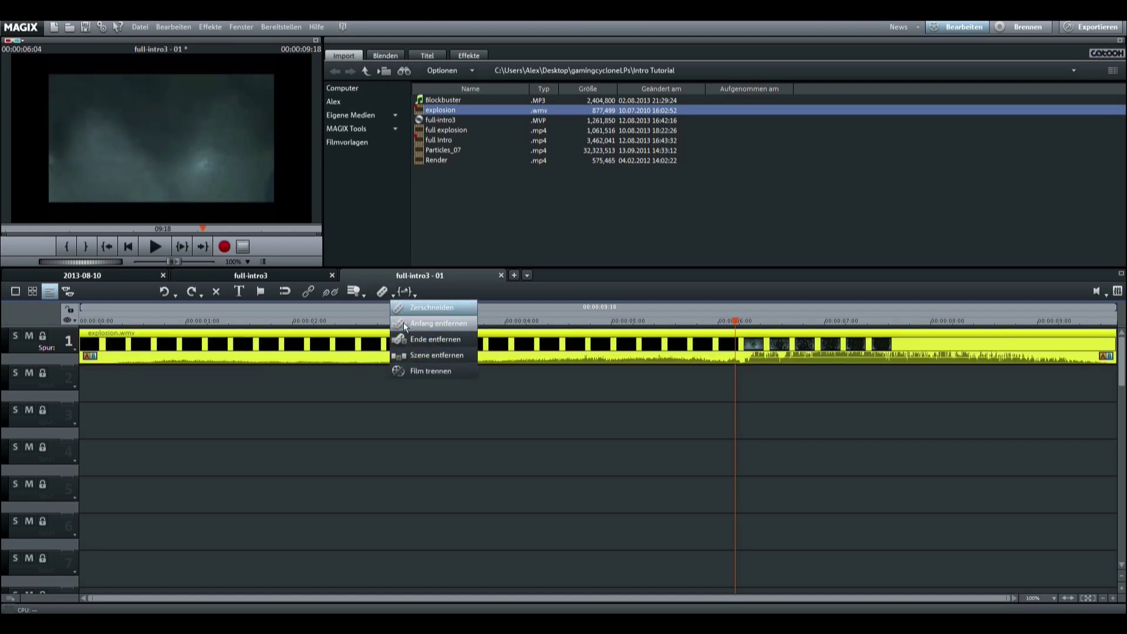
pyautogui.click(404, 324)
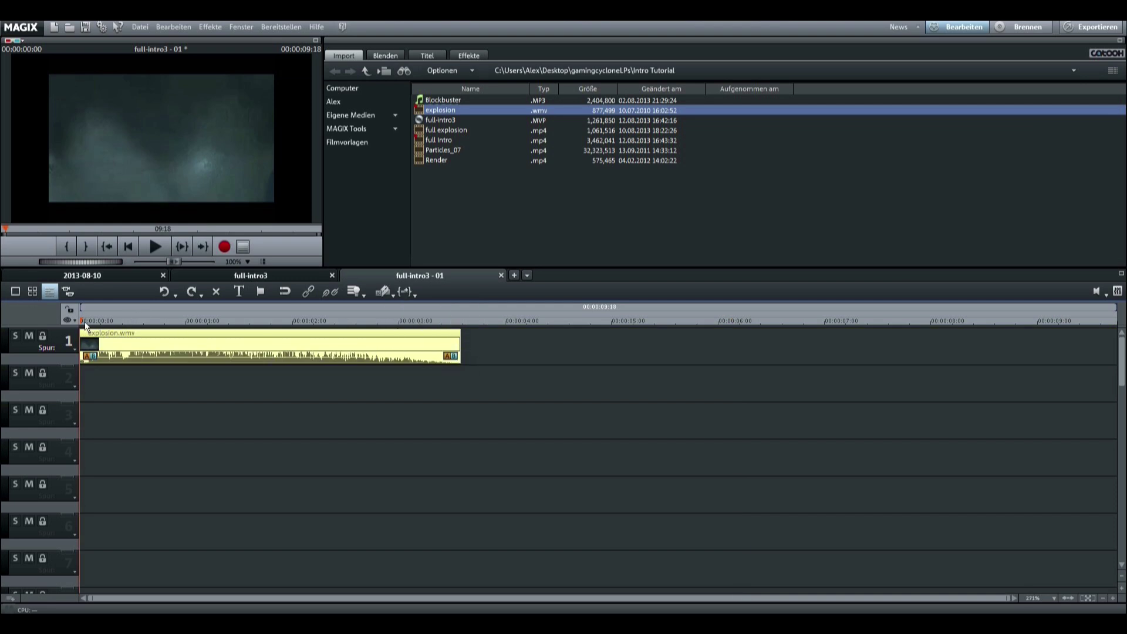
# Step: Remove the end of the explosion.wmv clip from 00:00:01:09 onward
pyautogui.moveTo(78, 318)
pyautogui.mouseDown()
pyautogui.moveTo(291, 384)
pyautogui.moveTo(222, 386)
pyautogui.mouseUp()
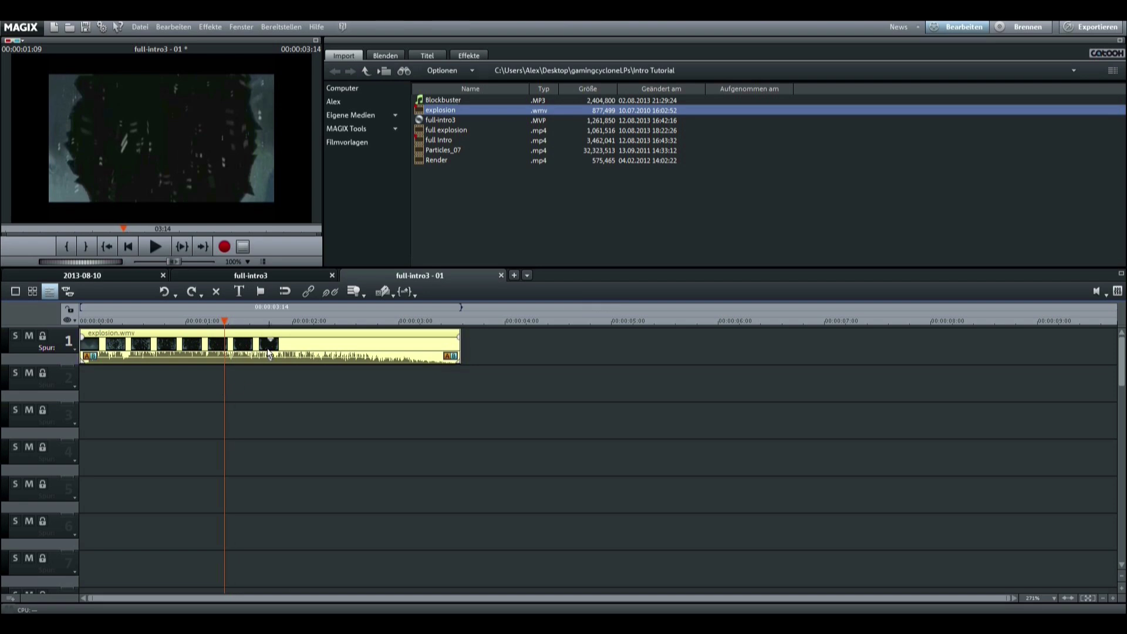
pyautogui.click(393, 296)
pyautogui.click(411, 340)
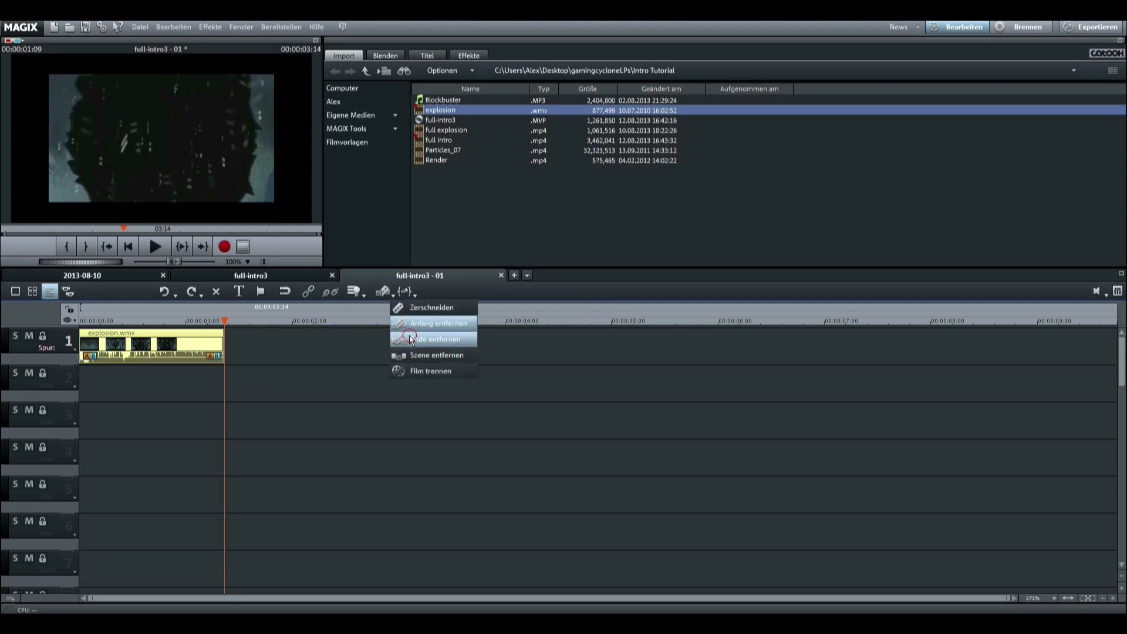
# Step: Enlarge the explosion clip proportionally with the Position/Größe effect to about 1942 by 1456 pixels so it fills the frame
pyautogui.moveTo(227, 323); pyautogui.dragTo(96, 338)
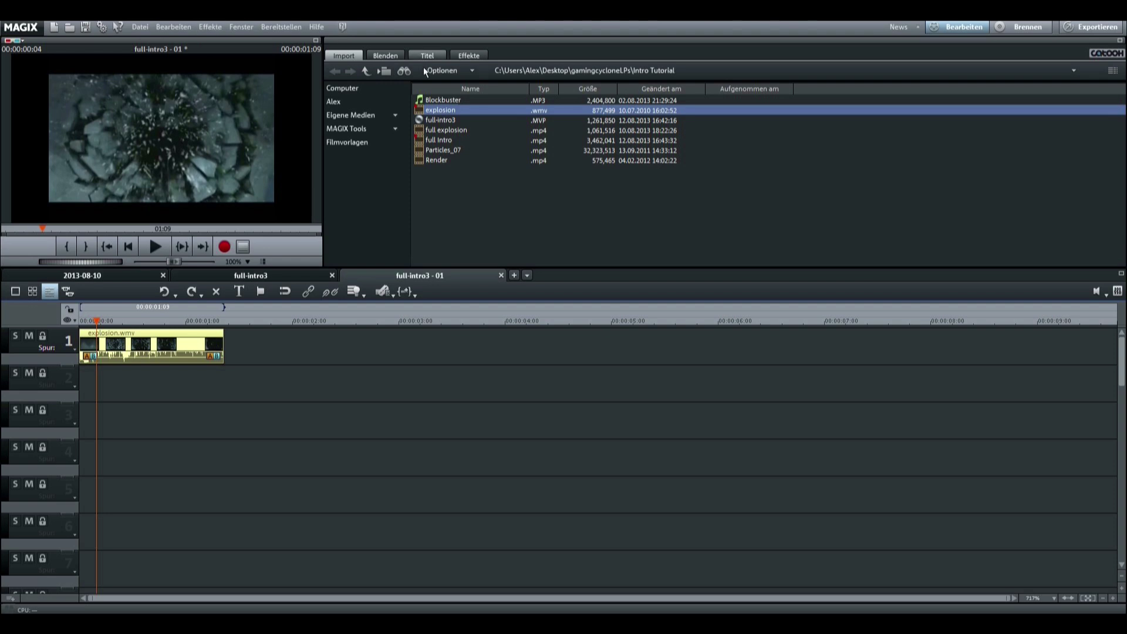
pyautogui.click(468, 55)
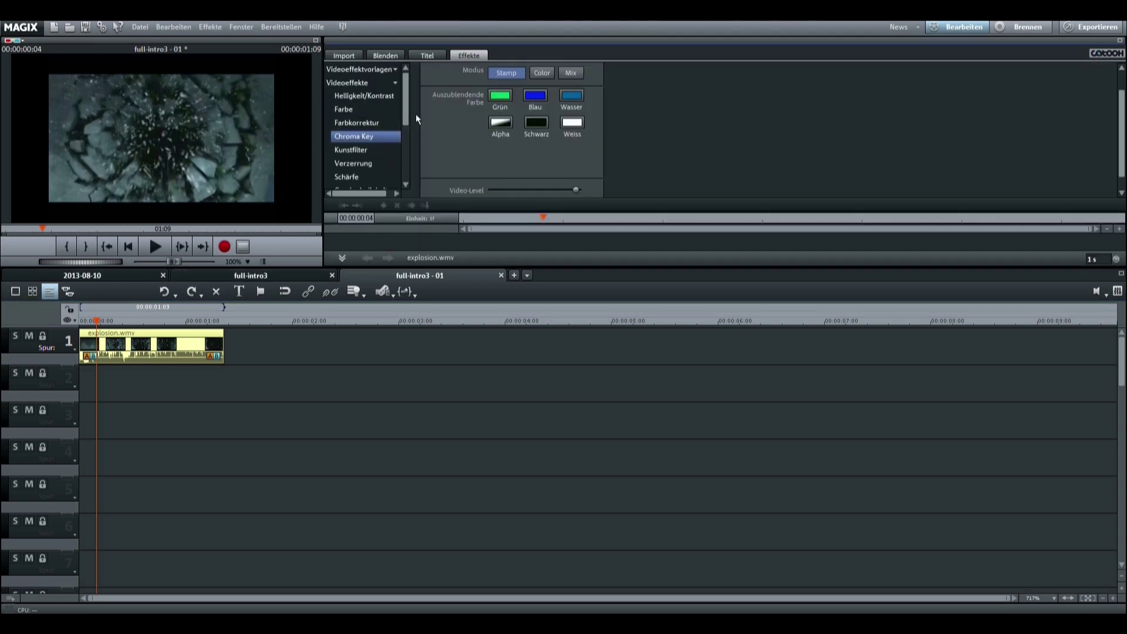
pyautogui.moveTo(404, 114); pyautogui.dragTo(412, 150)
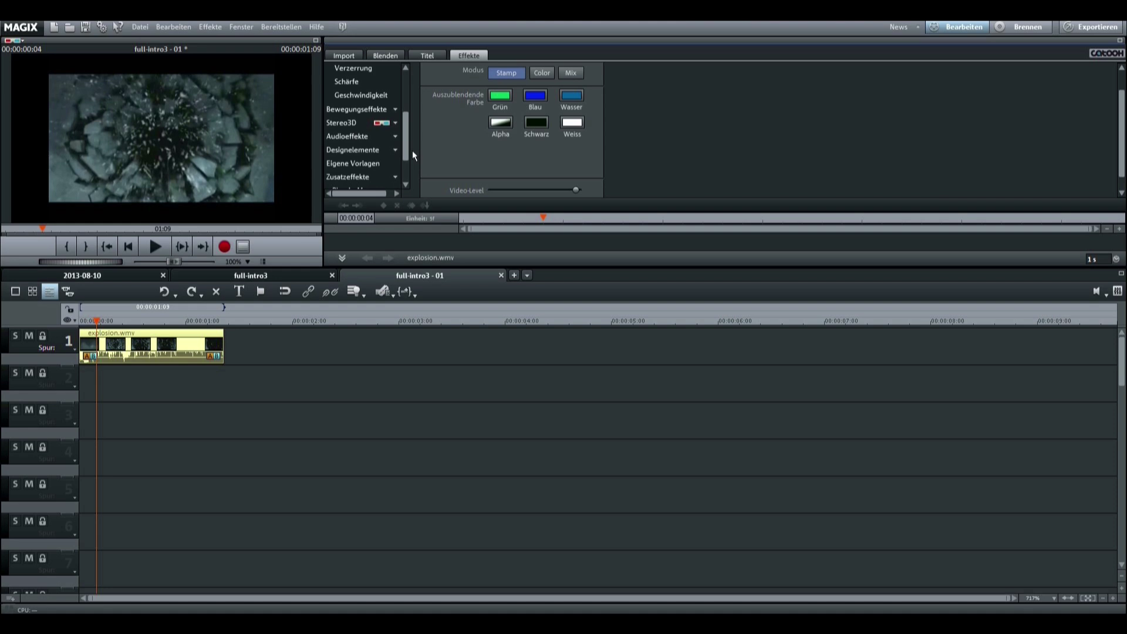
pyautogui.click(391, 111)
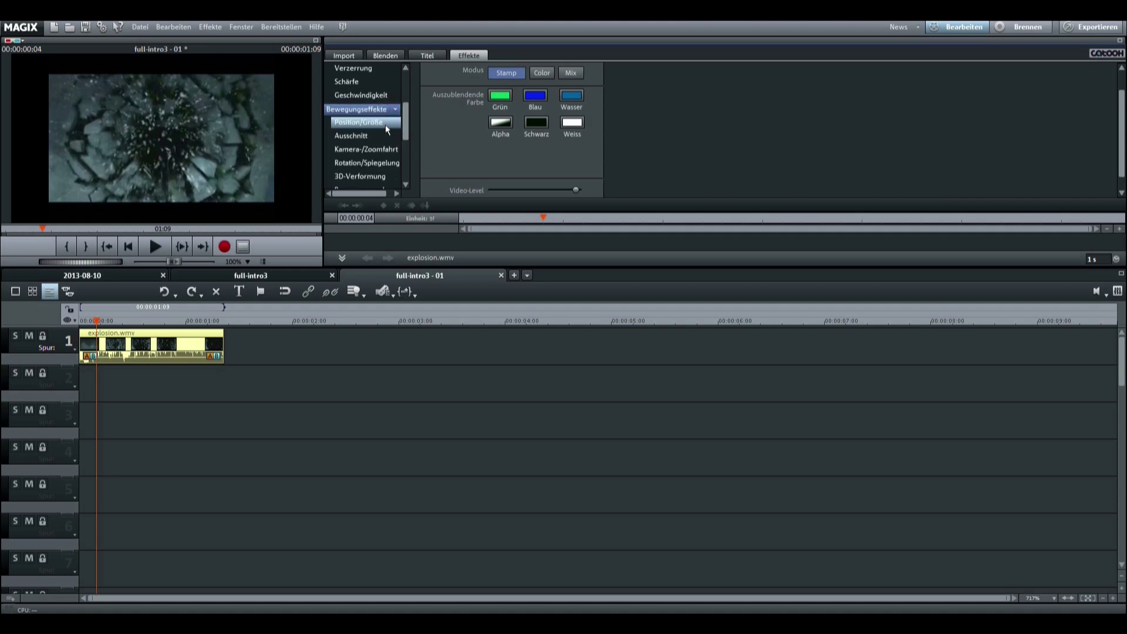
pyautogui.click(385, 123)
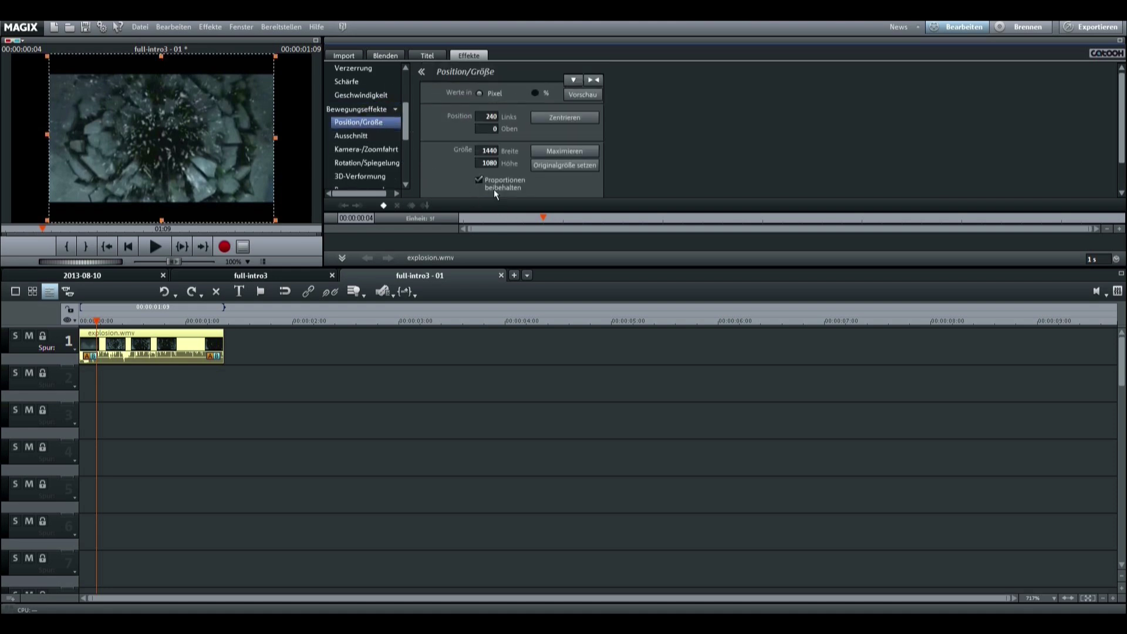
pyautogui.moveTo(1123, 114); pyautogui.dragTo(1123, 158)
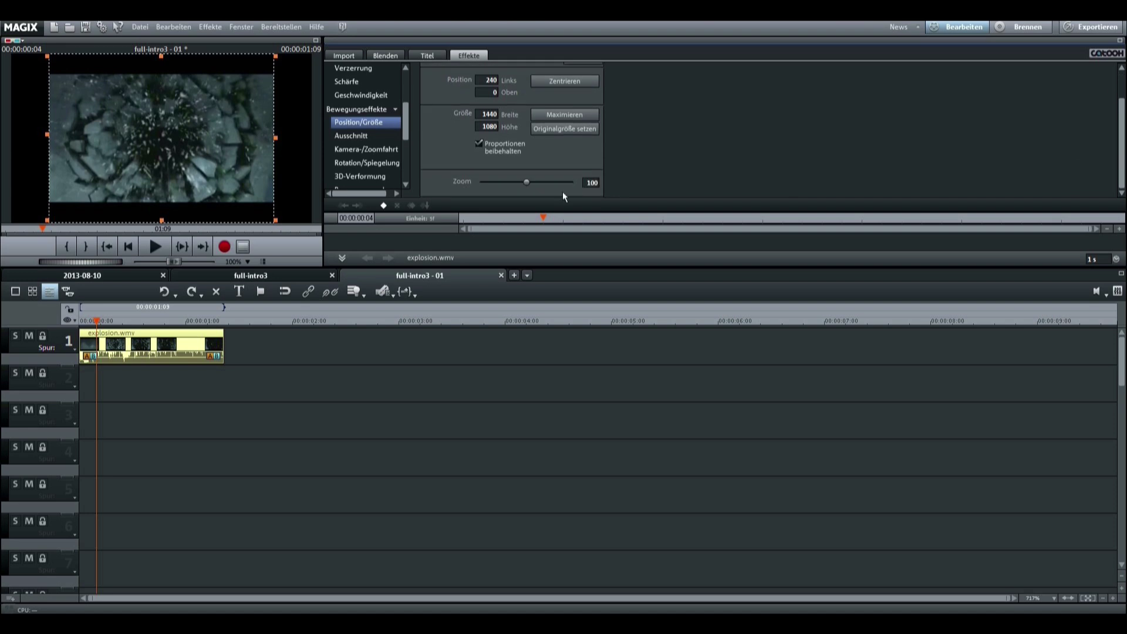
pyautogui.moveTo(530, 182)
pyautogui.mouseDown()
pyautogui.moveTo(547, 181)
pyautogui.moveTo(537, 181)
pyautogui.mouseUp()
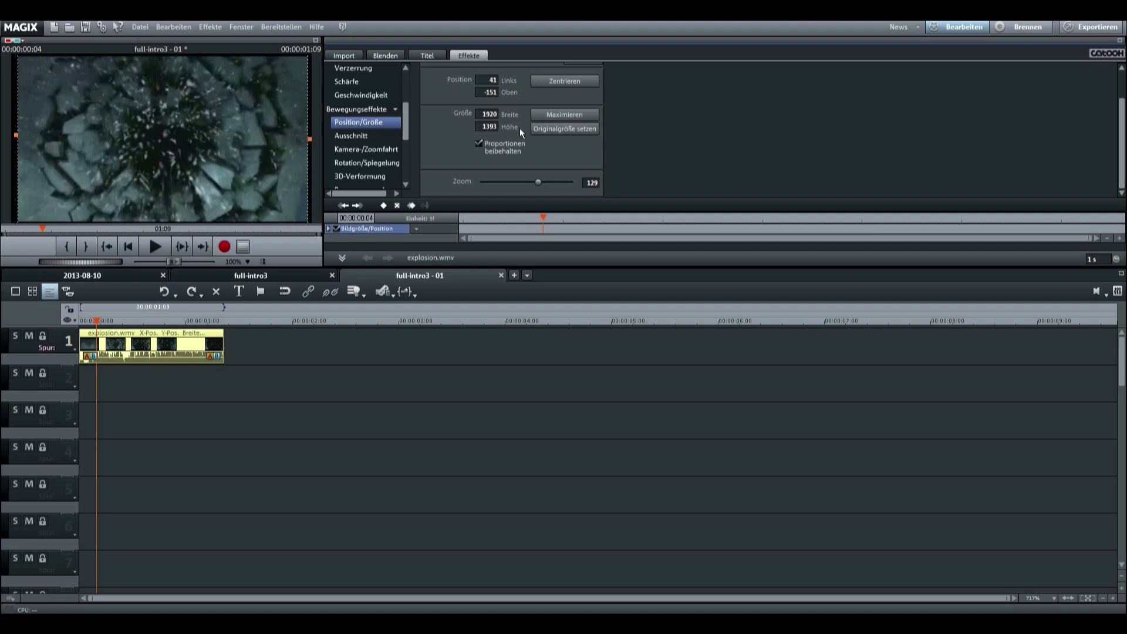
pyautogui.click(546, 128)
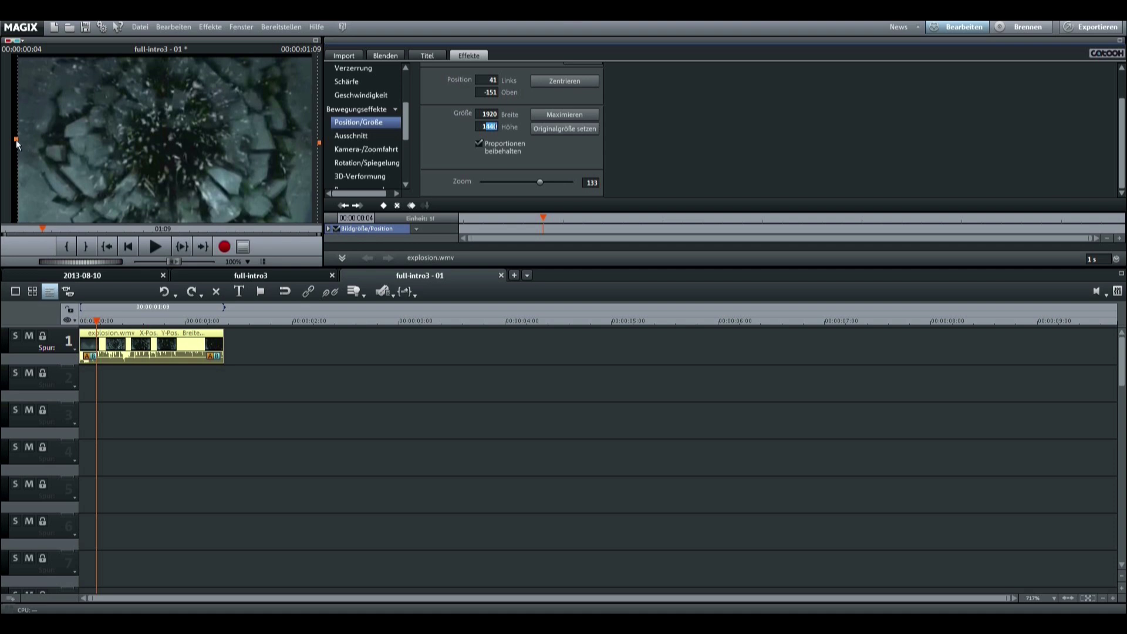
pyautogui.moveTo(16, 141); pyautogui.dragTo(12, 141)
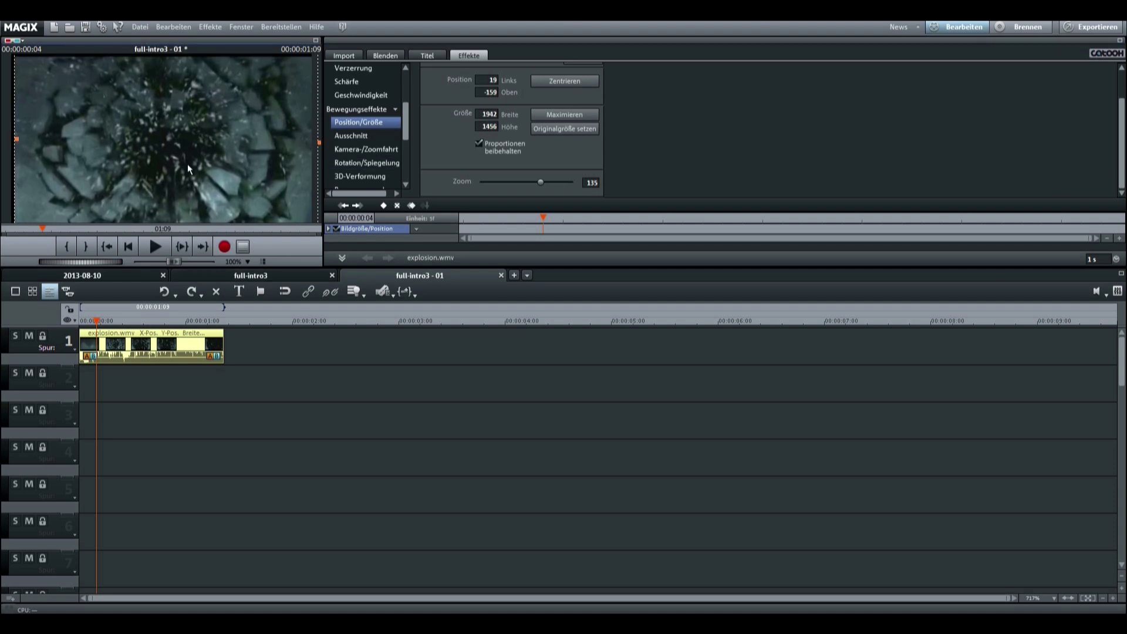
# Step: Move to 00:00:00:08 and tint the explosion clip orange-red on the Farbe effect's colour wheel
pyautogui.click(290, 411)
pyautogui.moveTo(97, 321); pyautogui.dragTo(111, 368)
pyautogui.click(132, 350)
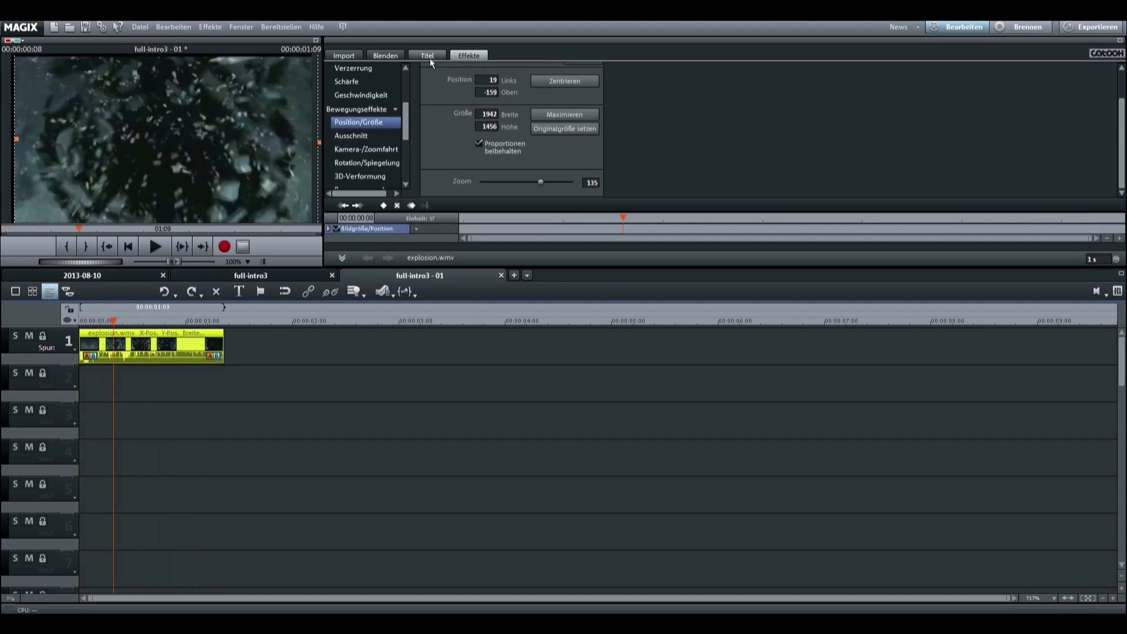
pyautogui.moveTo(409, 127); pyautogui.dragTo(413, 107)
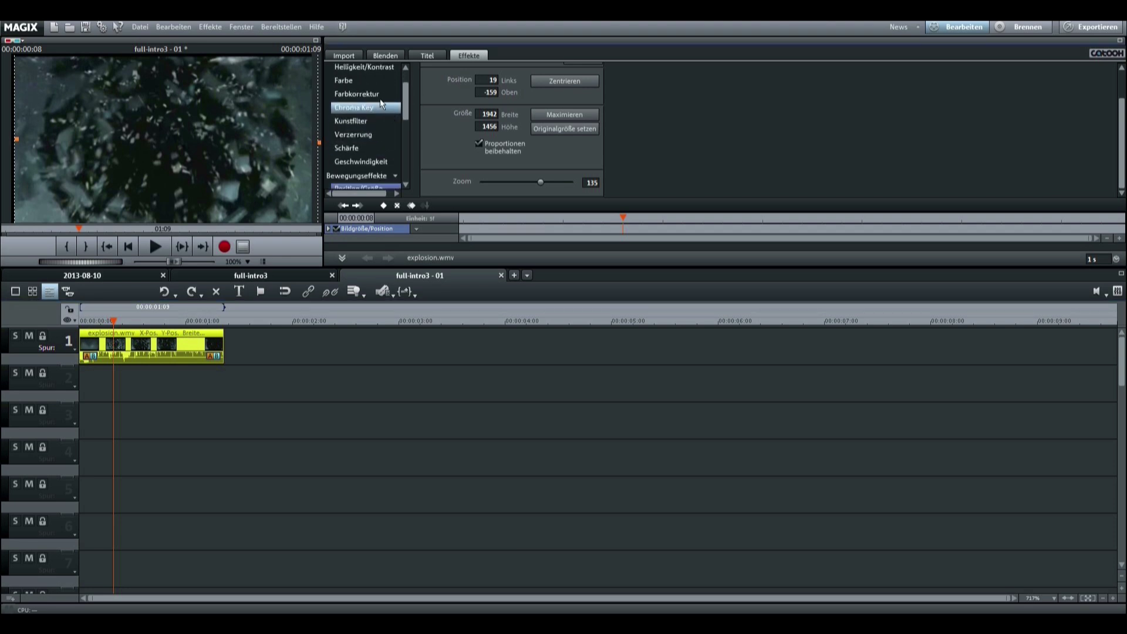
pyautogui.click(369, 80)
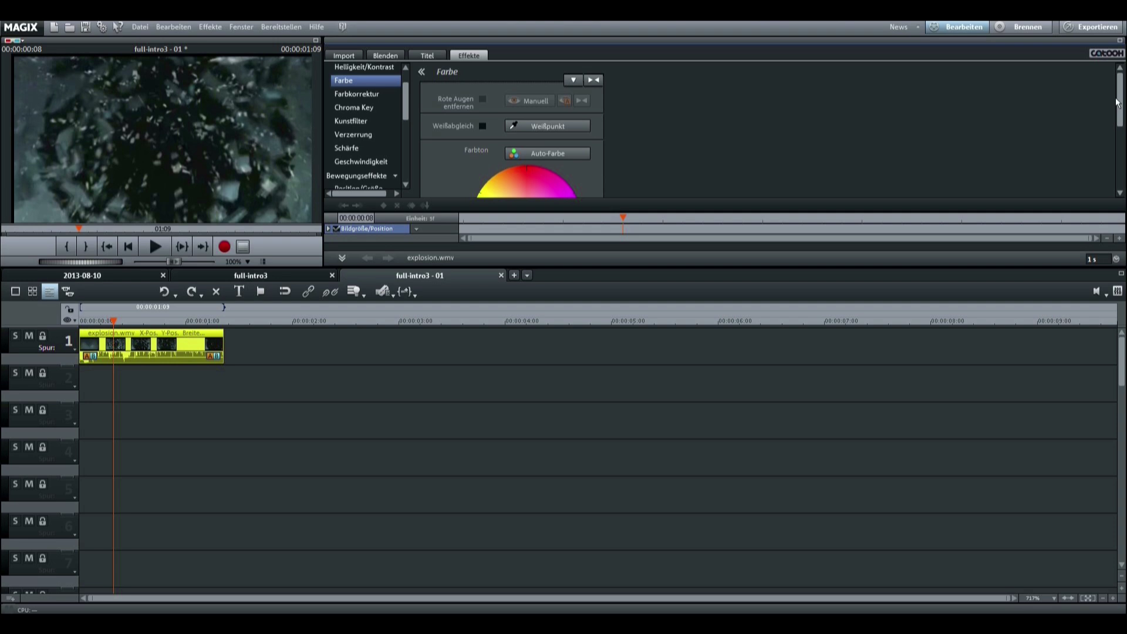
pyautogui.scroll(-3, 1123, 104)
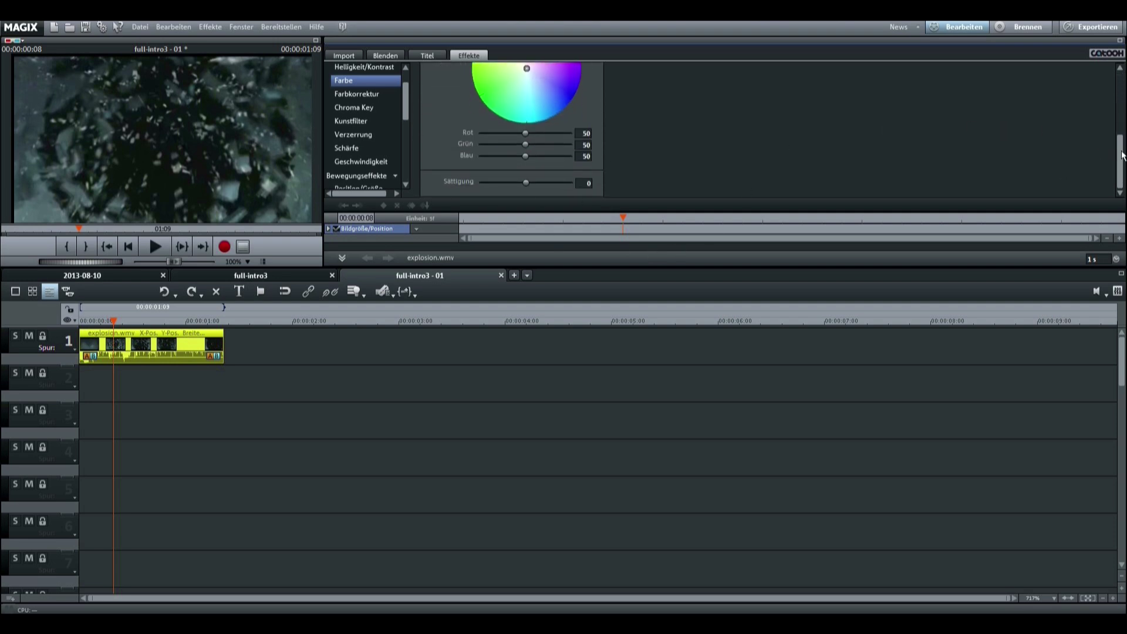
pyautogui.scroll(2, 1122, 155)
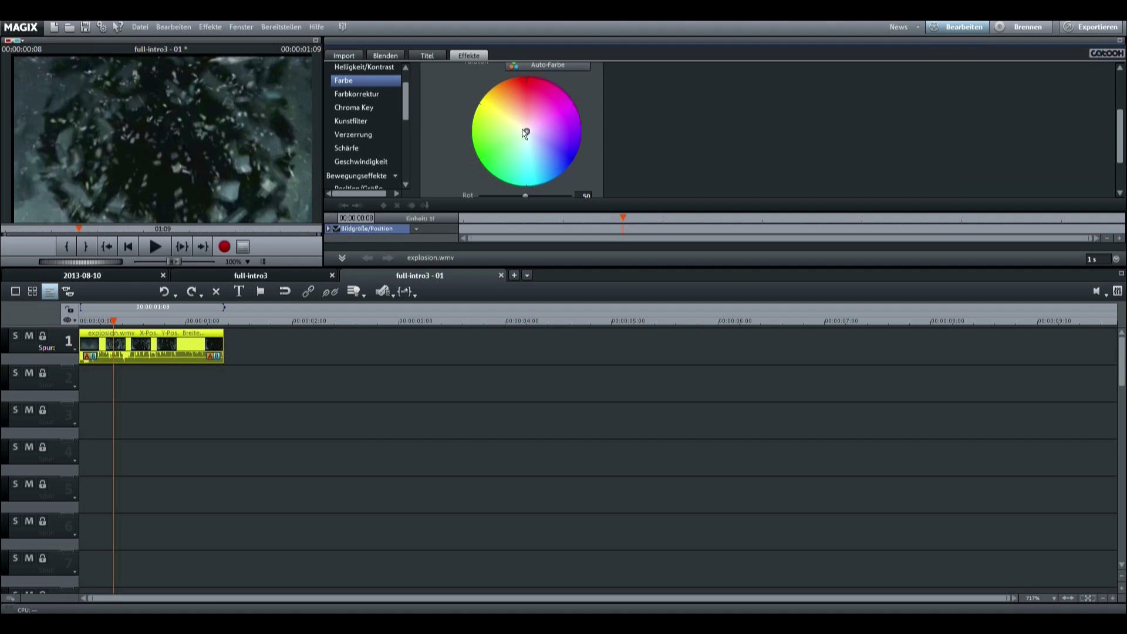
pyautogui.moveTo(525, 131)
pyautogui.mouseDown()
pyautogui.moveTo(489, 100)
pyautogui.moveTo(500, 83)
pyautogui.mouseUp()
# Step: Apply Auto-Farbe to the tinted explosion clip
pyautogui.moveTo(1123, 128); pyautogui.dragTo(1124, 72)
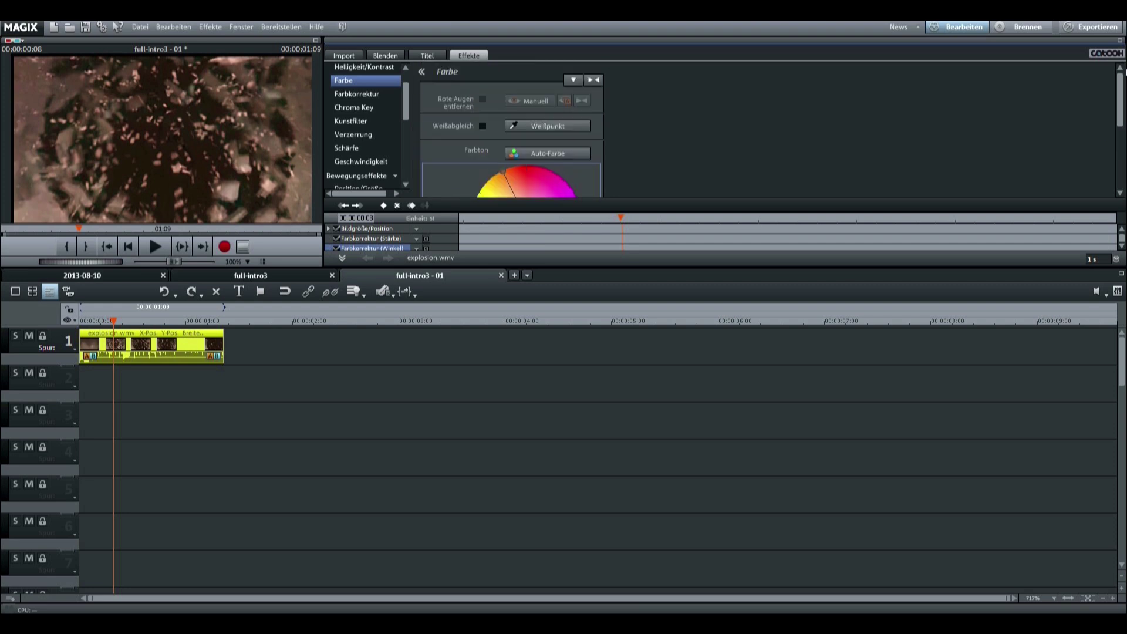
pyautogui.click(547, 155)
pyautogui.moveTo(1119, 126)
pyautogui.mouseDown()
pyautogui.moveTo(1117, 199)
pyautogui.moveTo(1125, 129)
pyautogui.mouseUp()
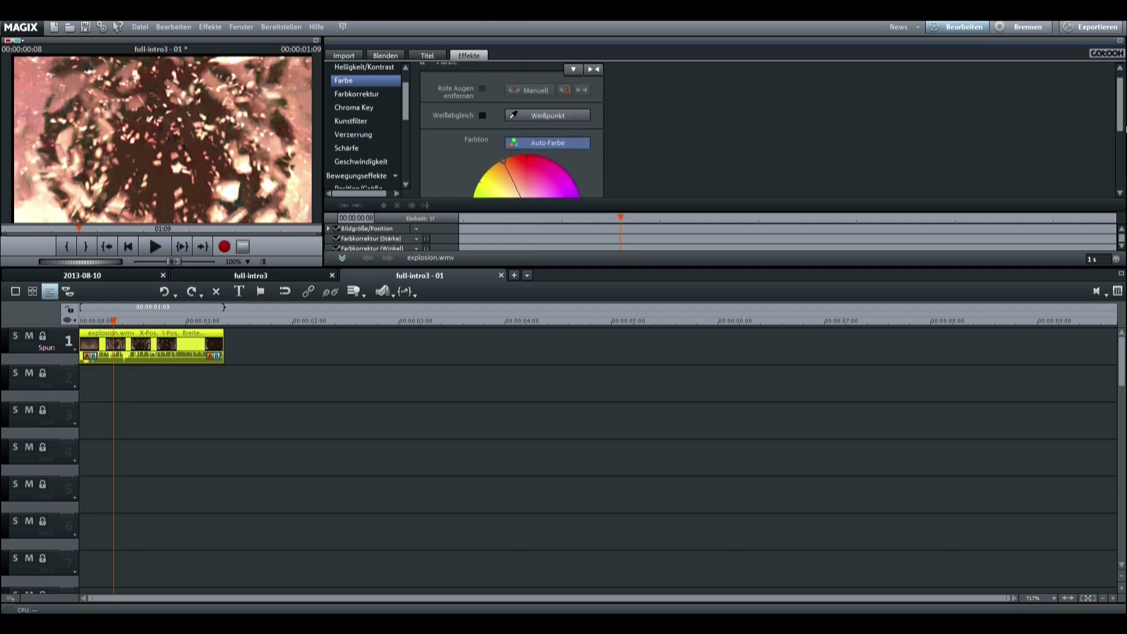
# Step: Remove the full-intro3 - 01 movie from the project and display the importable files again
pyautogui.click(501, 276)
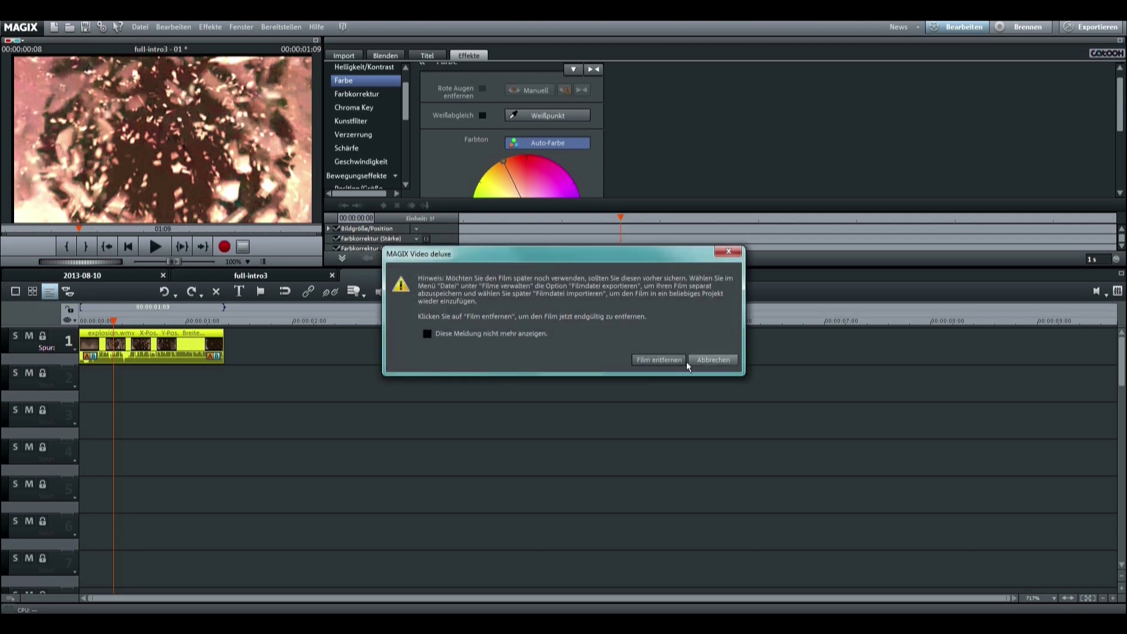
pyautogui.click(672, 361)
pyautogui.click(344, 55)
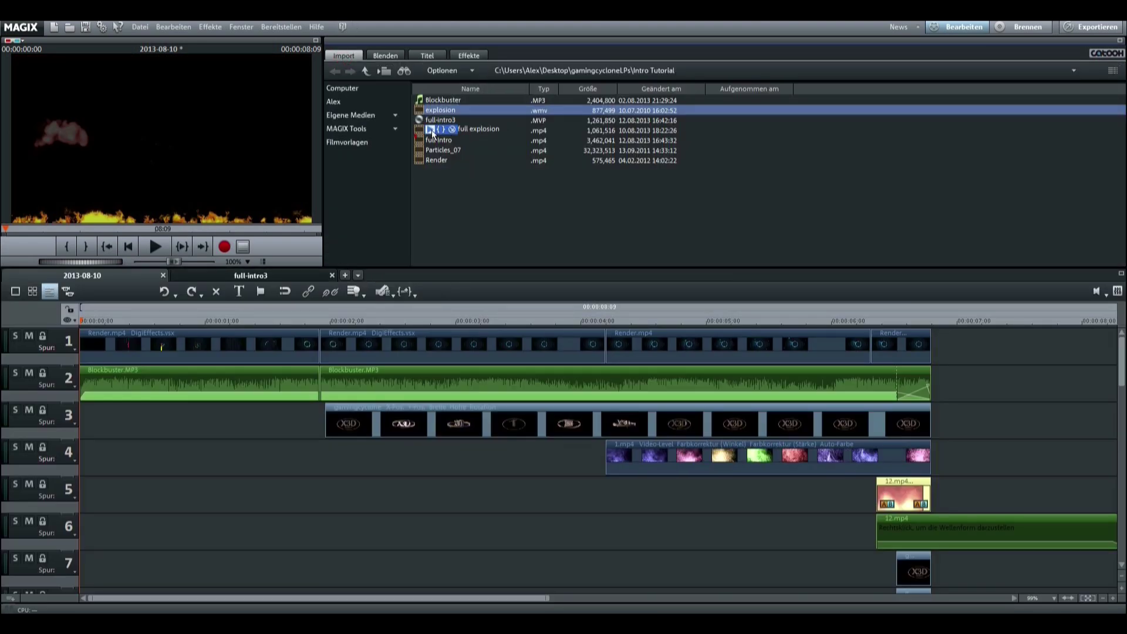
# Step: Preview full explosion.mp4 from the Intro Tutorial folder
pyautogui.click(431, 129)
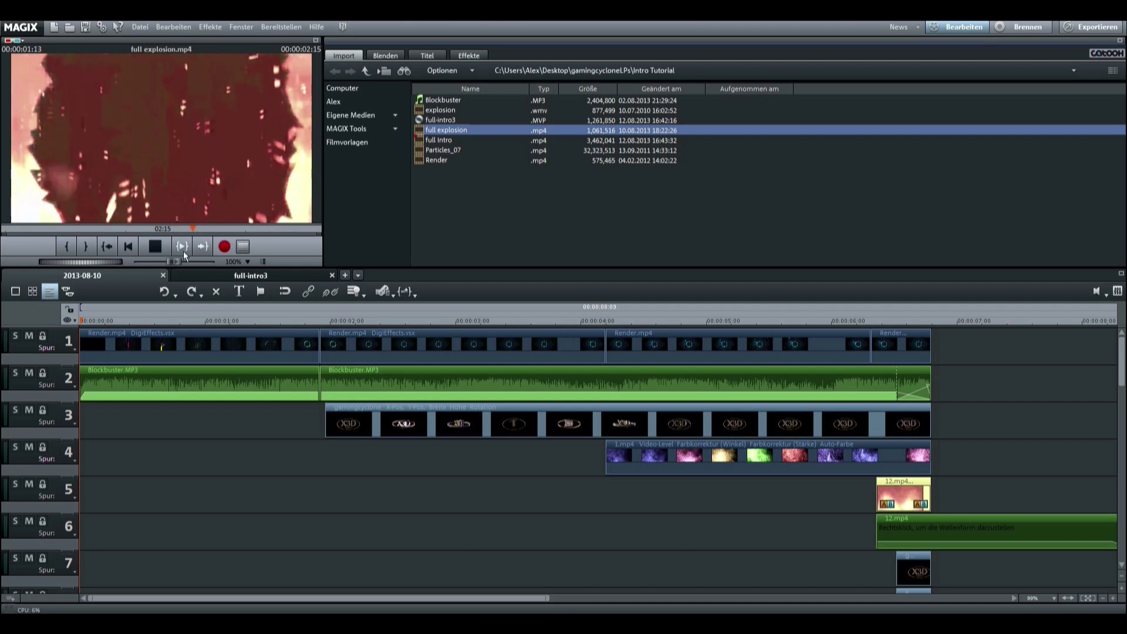
pyautogui.click(156, 246)
pyautogui.moveTo(487, 128)
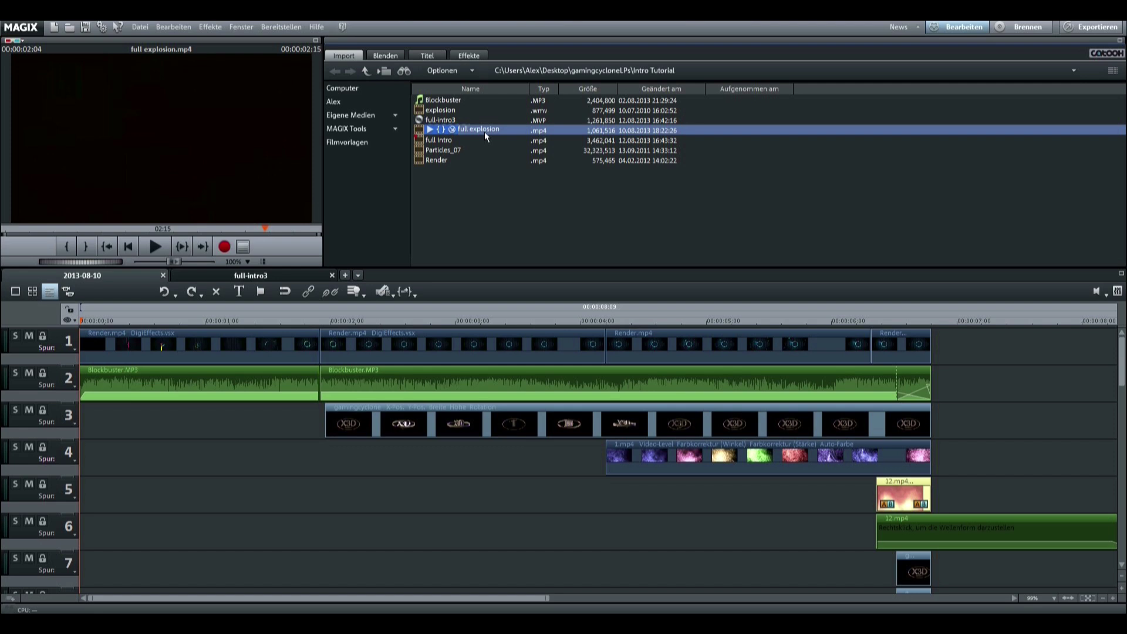
pyautogui.moveTo(437, 132)
pyautogui.click(430, 128)
# Step: Remove the full-intro3 movie holding the finished intro clip and create a new empty movie in its place
pyautogui.click(290, 274)
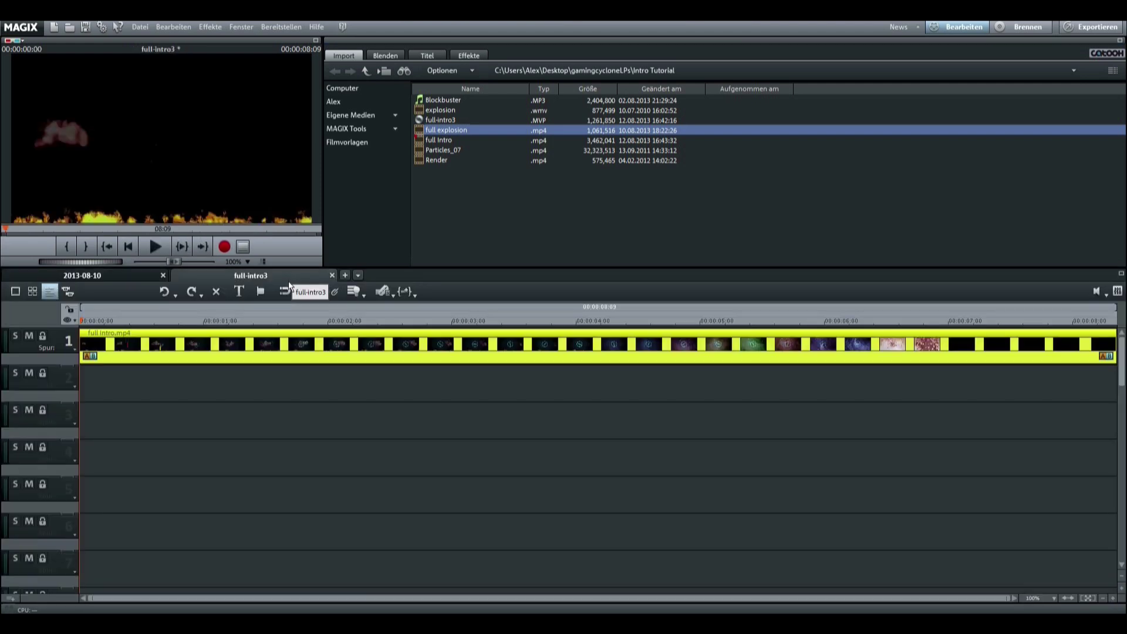
pyautogui.click(332, 276)
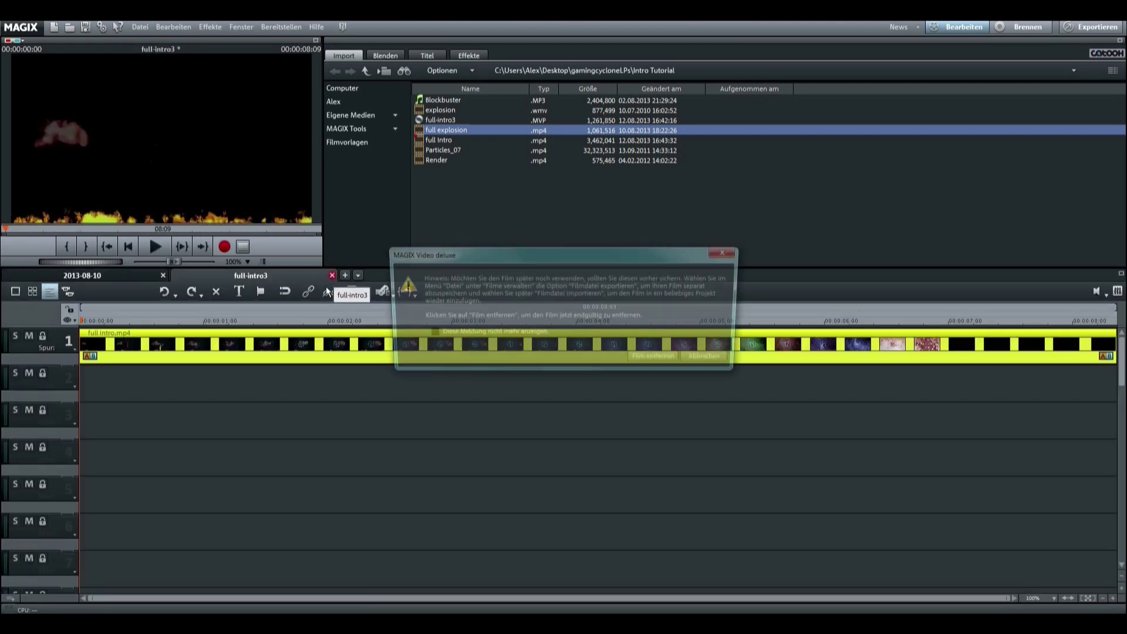
pyautogui.click(660, 360)
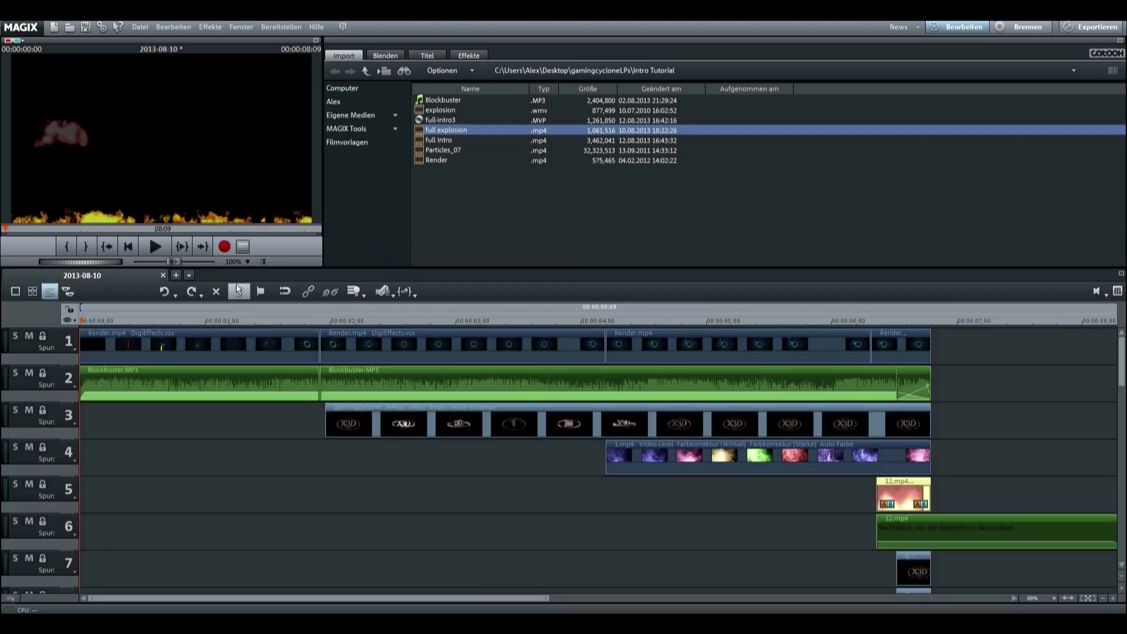
pyautogui.click(175, 276)
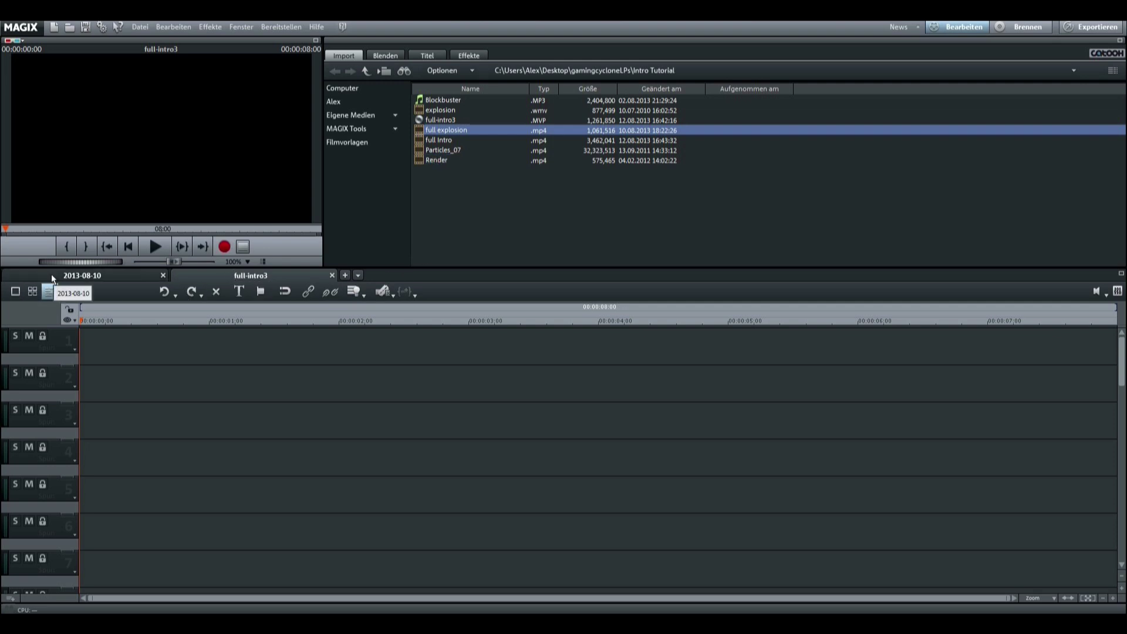
pyautogui.click(79, 276)
# Step: Place Render.mp4 at the start of track 1 in the empty movie without adapting the movie settings
pyautogui.moveTo(458, 137); pyautogui.dragTo(463, 198)
pyautogui.click(462, 197)
pyautogui.moveTo(469, 158); pyautogui.dragTo(146, 378)
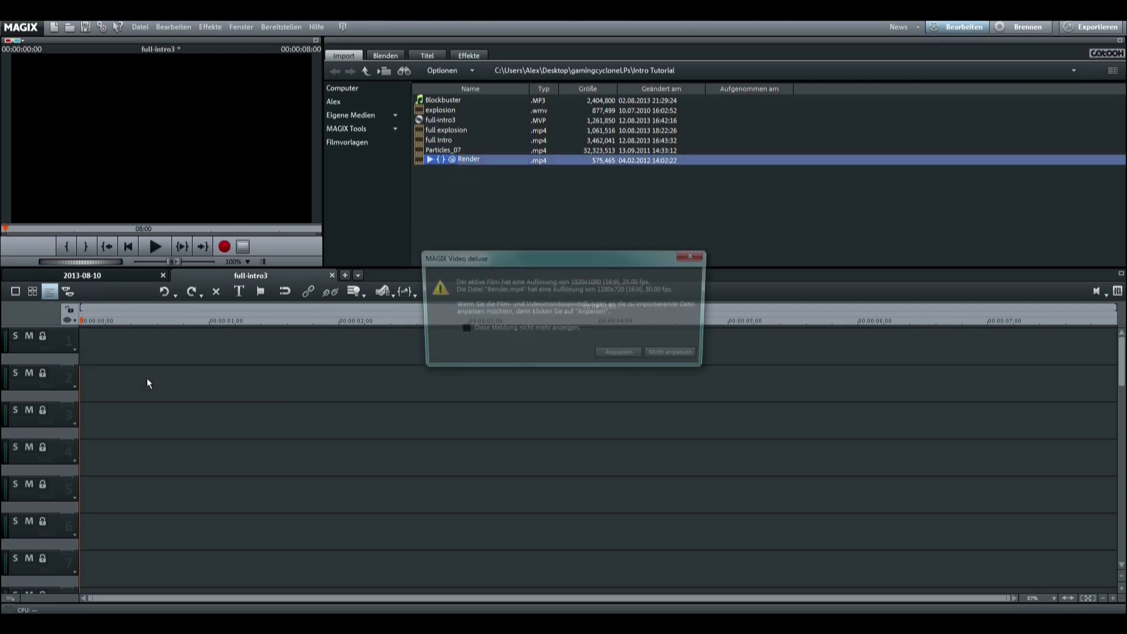
pyautogui.click(650, 357)
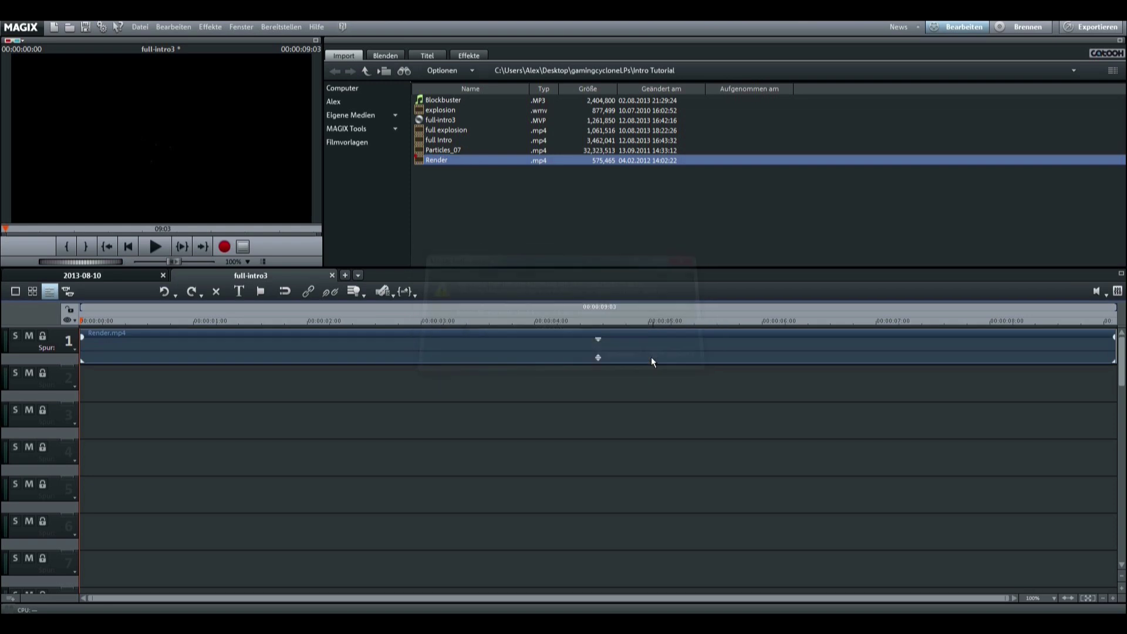
# Step: Play the Render.mp4 clip to its end and stop playback
pyautogui.click(151, 249)
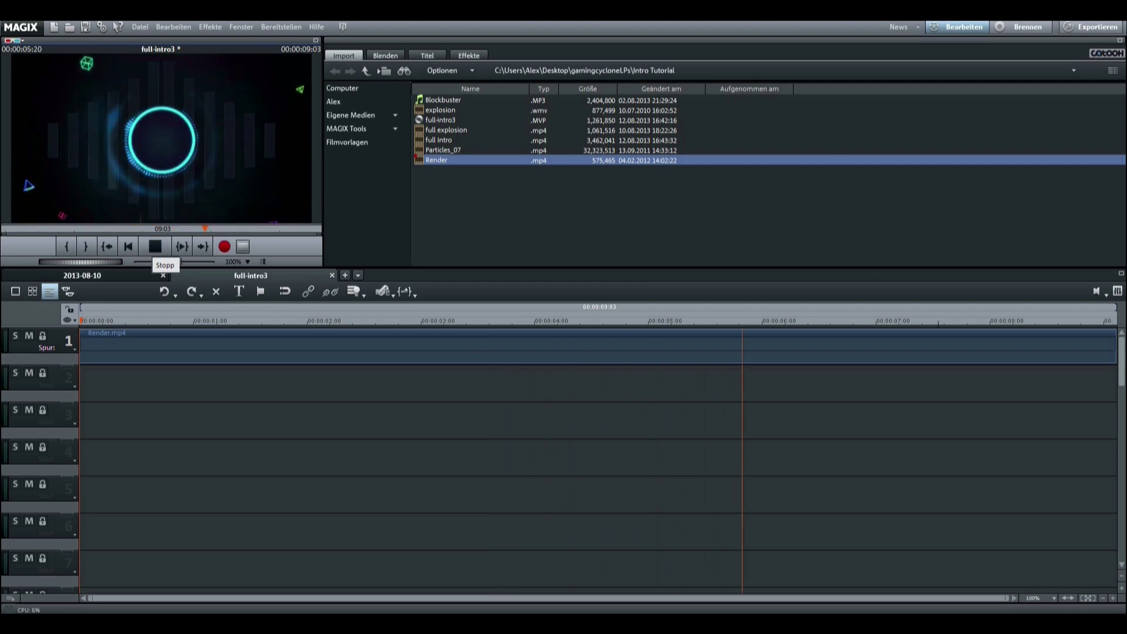
pyautogui.click(1100, 597)
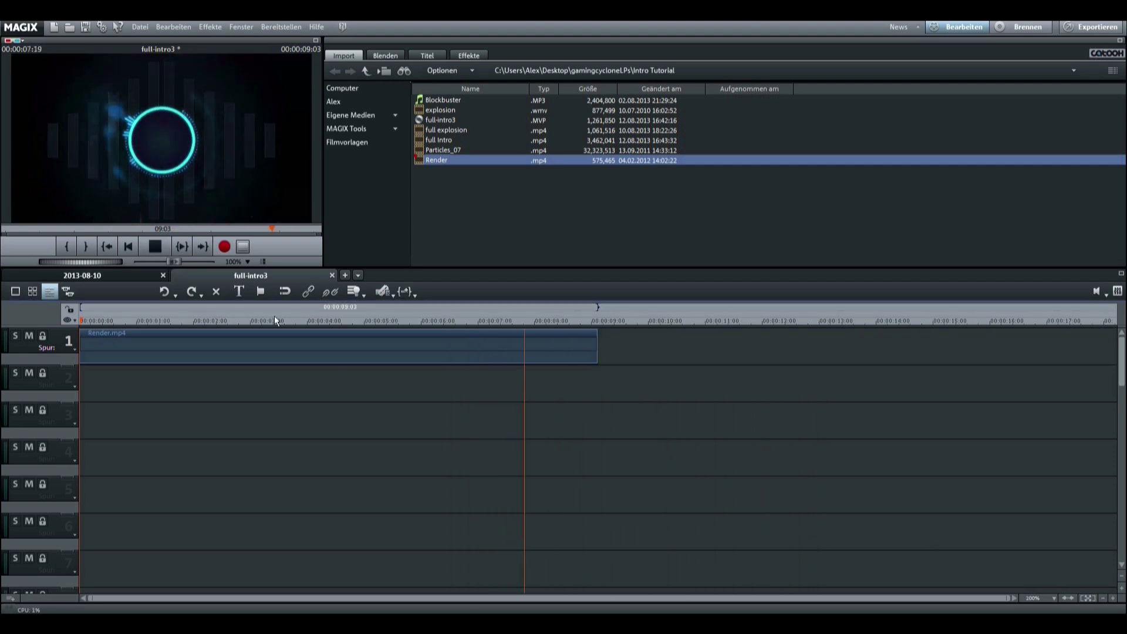
pyautogui.click(163, 245)
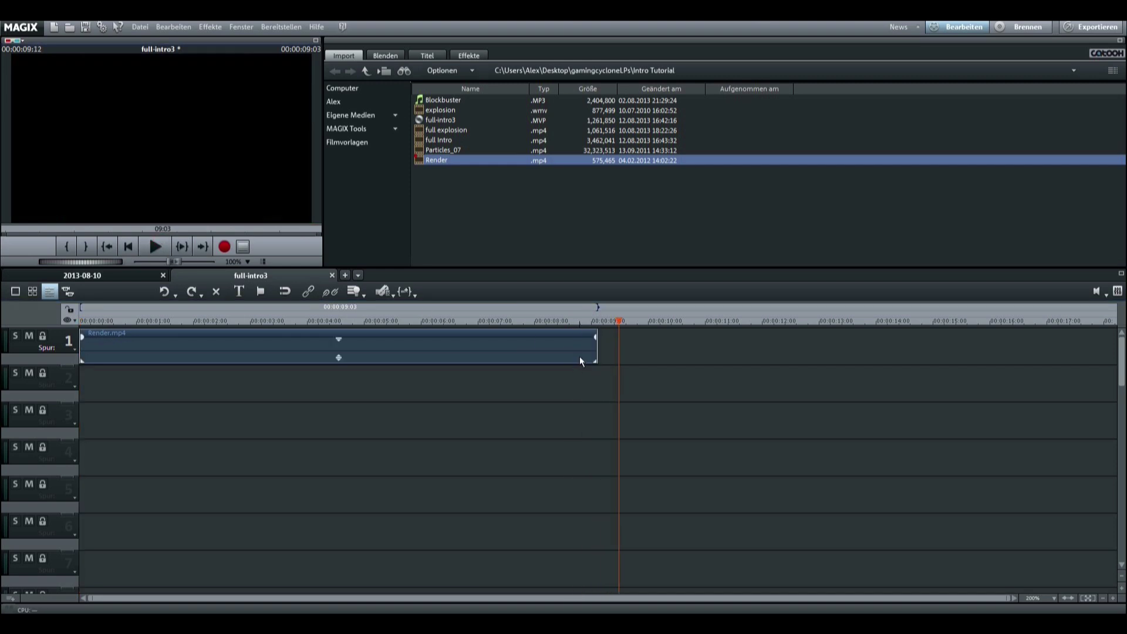
# Step: Place Particles_07.mp4 on track 2 starting at 00:00:03:01, without adapting the movie settings
pyautogui.moveTo(610, 322); pyautogui.dragTo(256, 463)
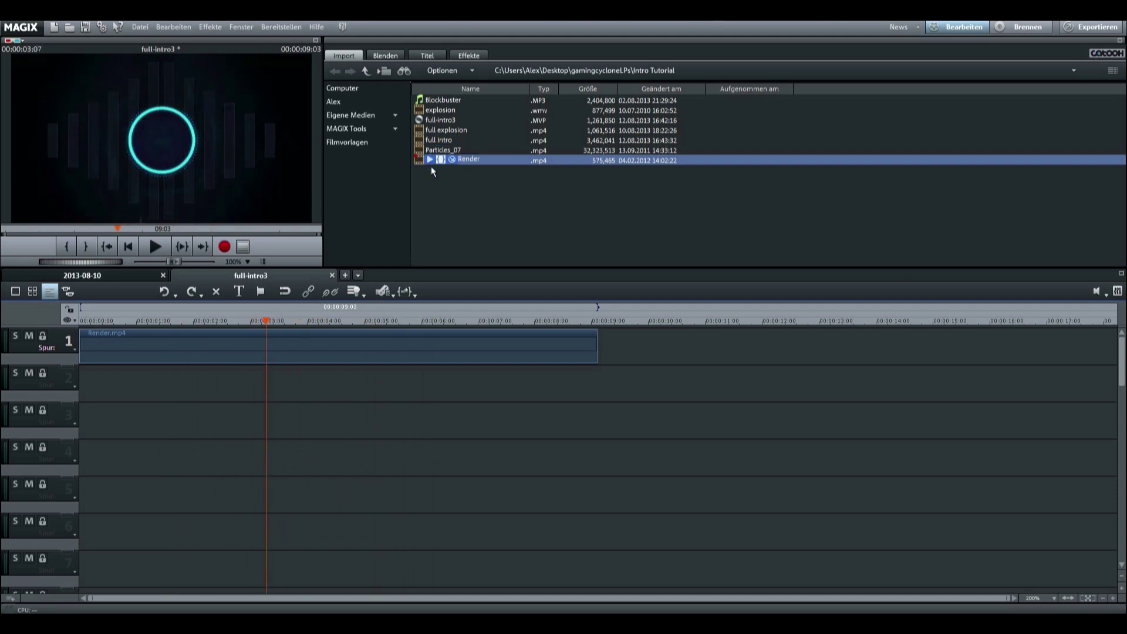
pyautogui.moveTo(261, 325)
pyautogui.mouseDown()
pyautogui.moveTo(142, 333)
pyautogui.moveTo(251, 333)
pyautogui.mouseUp()
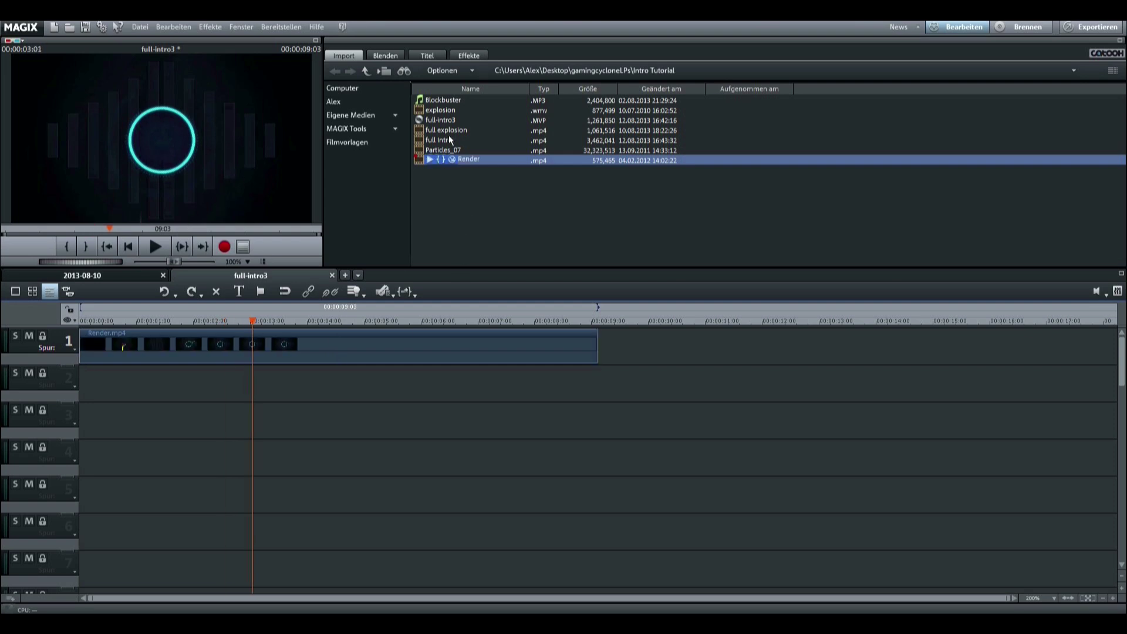
pyautogui.moveTo(464, 150)
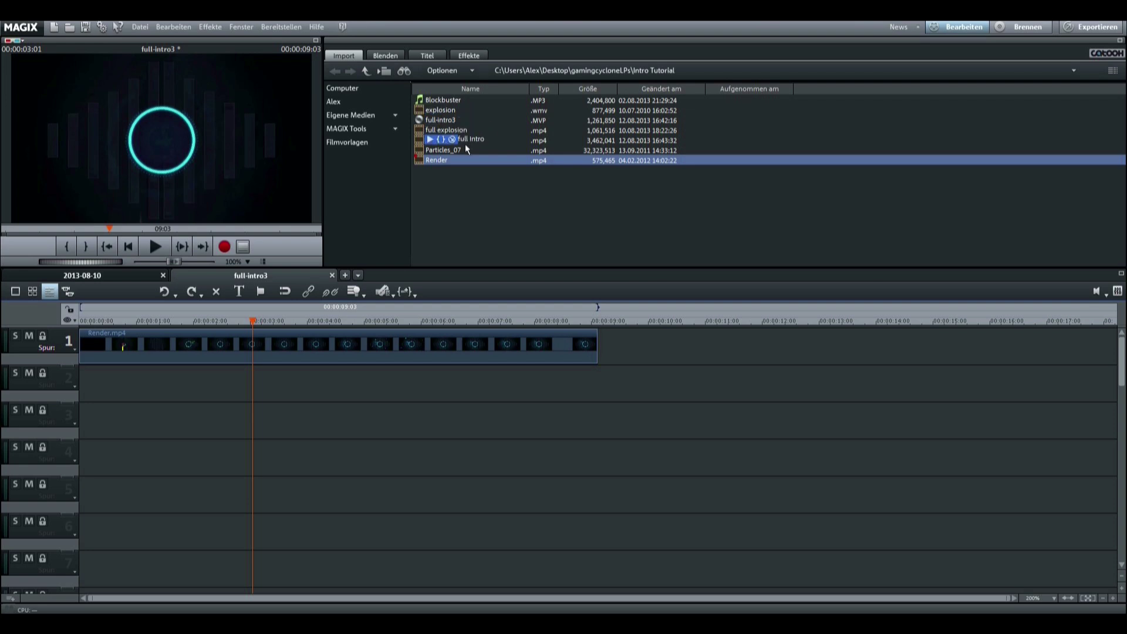
pyautogui.click(478, 148)
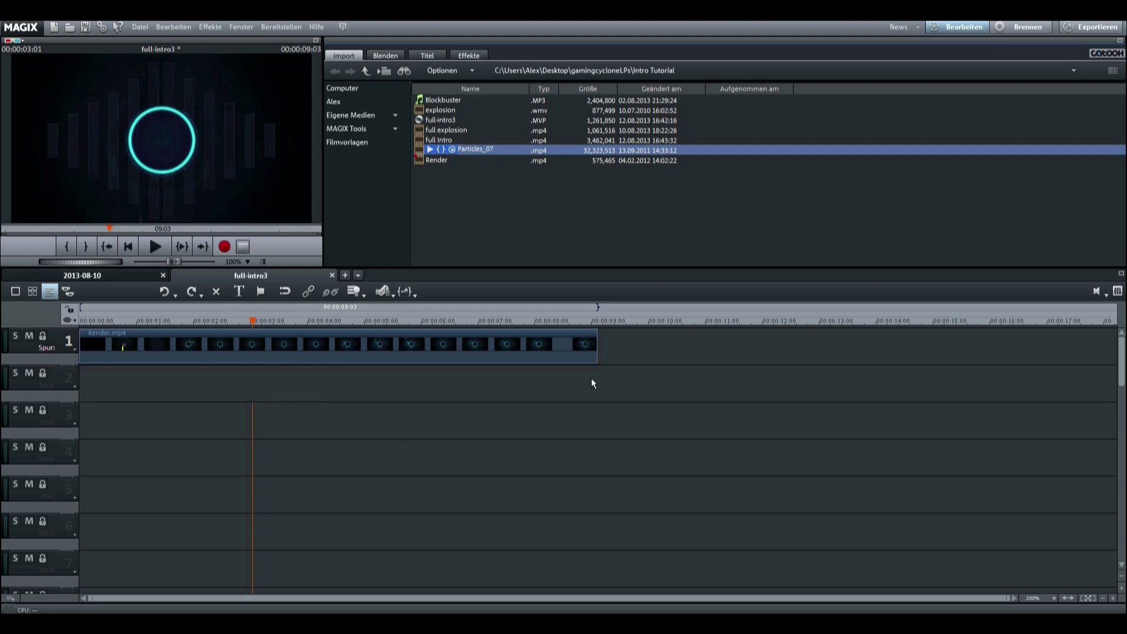
pyautogui.moveTo(590, 378); pyautogui.dragTo(591, 379)
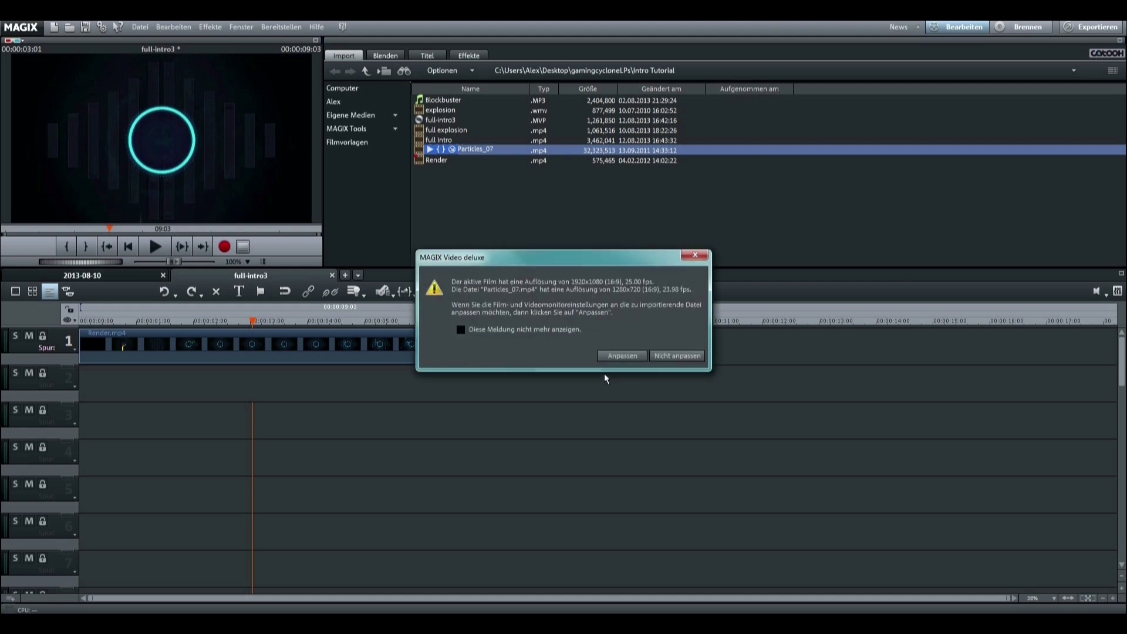
pyautogui.click(660, 359)
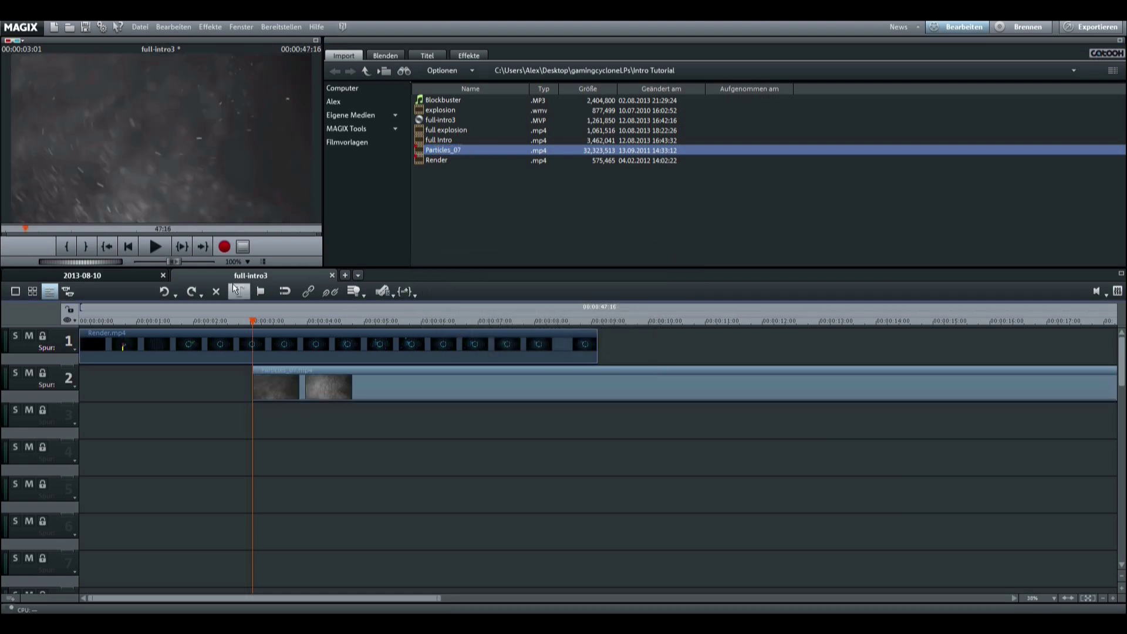
# Step: Lower the Chroma Key Video-Level of Particles_07.mp4 so the ring in Render.mp4 shows through the particles
pyautogui.click(221, 330)
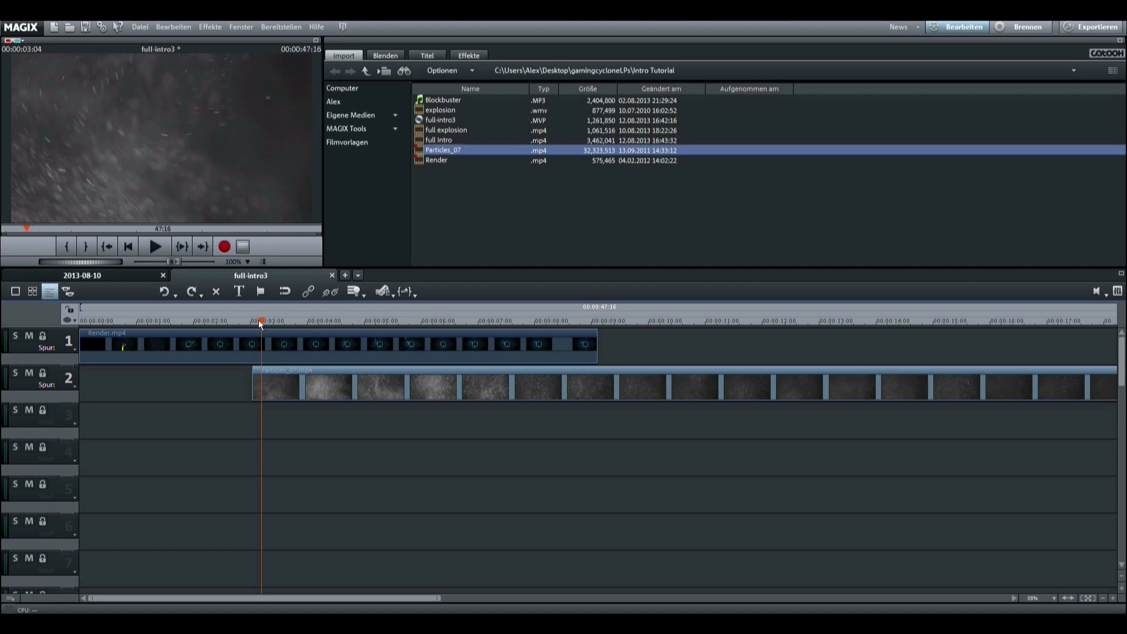
pyautogui.moveTo(221, 330); pyautogui.dragTo(266, 418)
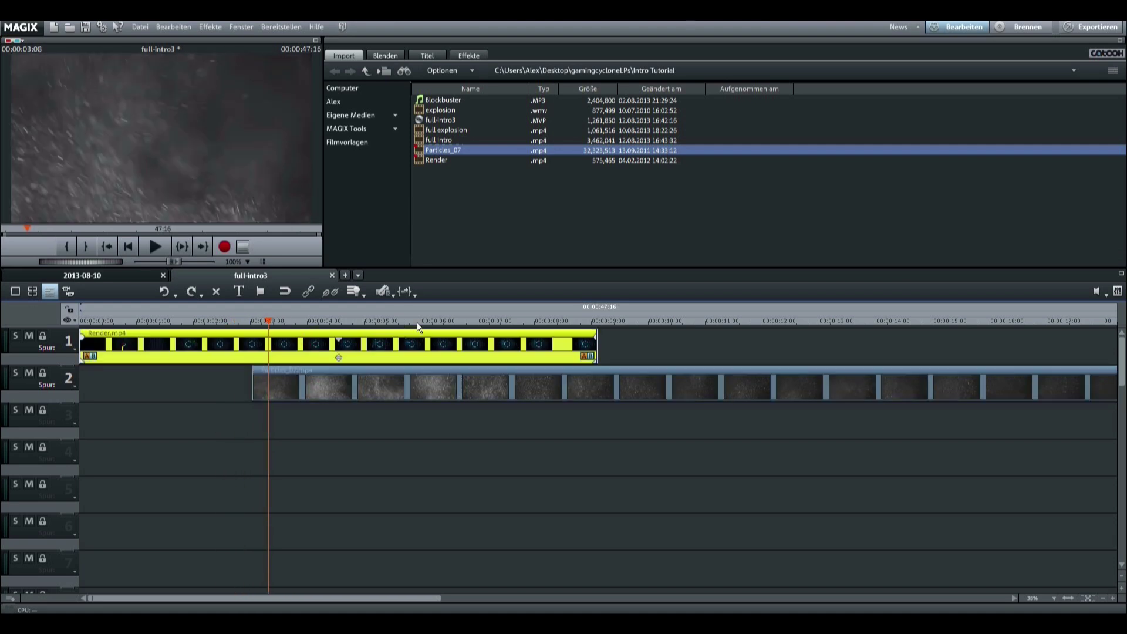
pyautogui.click(414, 385)
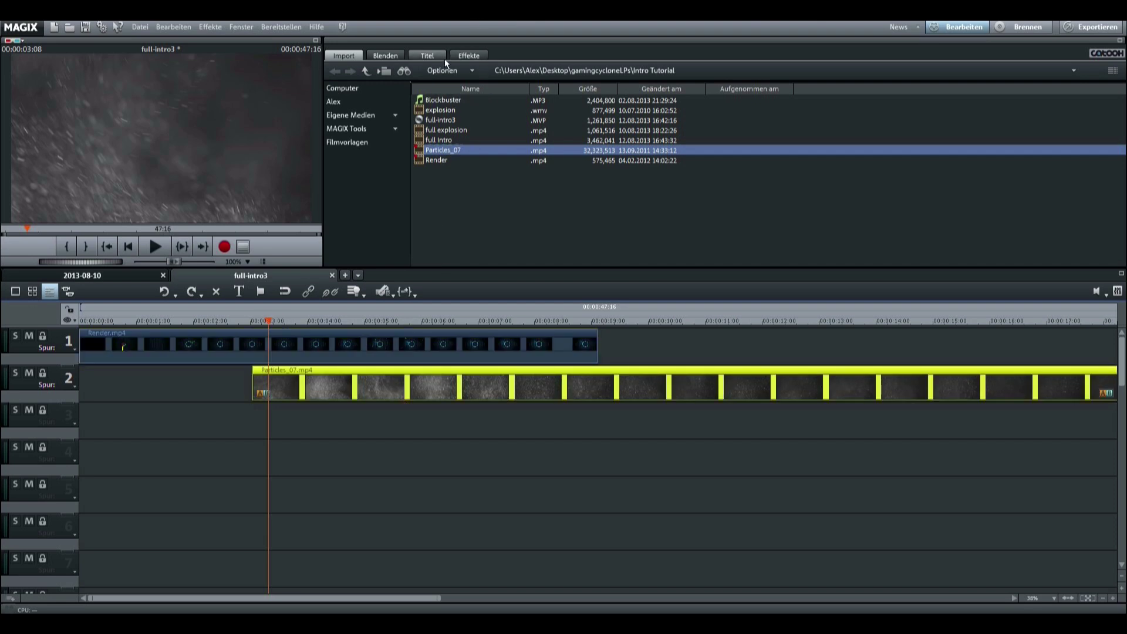
pyautogui.click(468, 55)
pyautogui.click(382, 108)
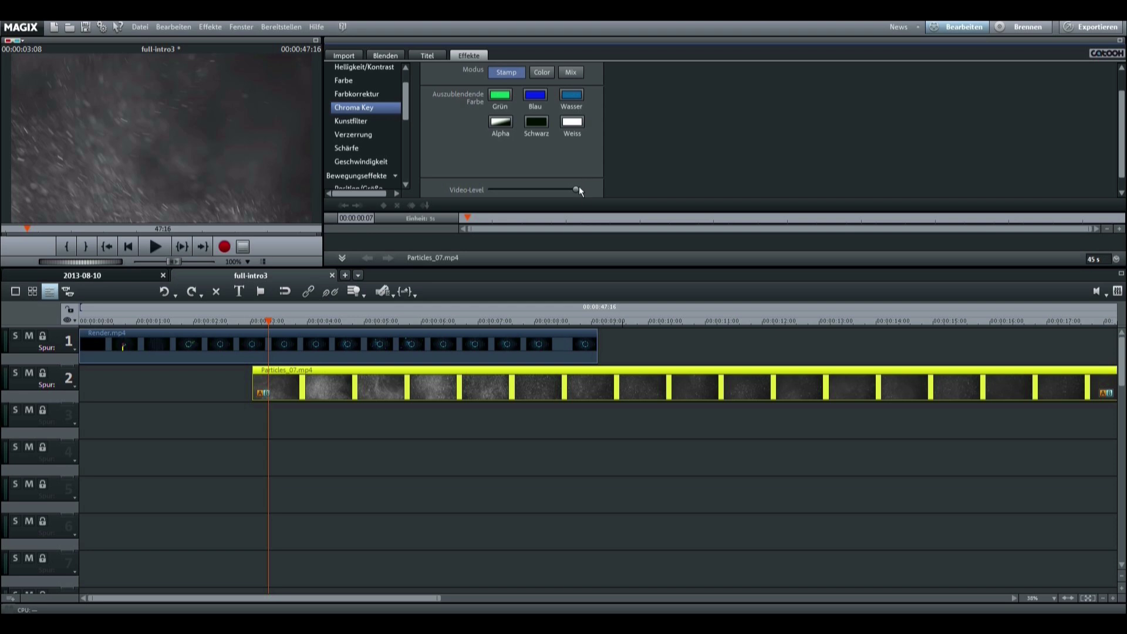
pyautogui.moveTo(576, 188); pyautogui.dragTo(574, 191)
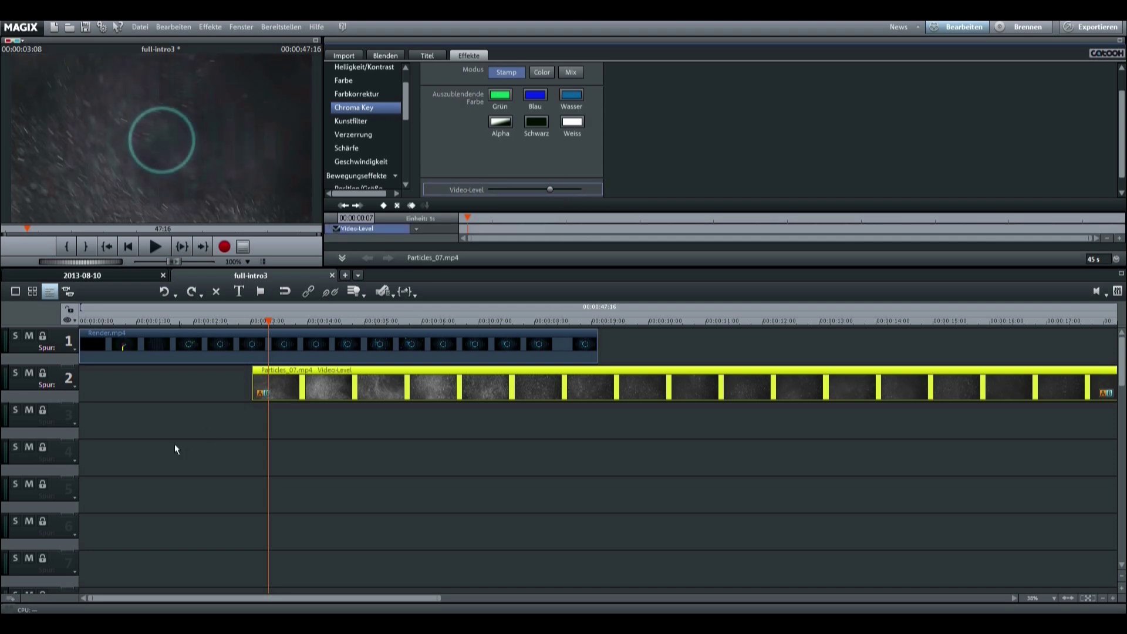
# Step: Check the particle overlay at several points and reduce the Video-Level of Particles_07.mp4 to about the middle of its range
pyautogui.moveTo(269, 322); pyautogui.dragTo(121, 327)
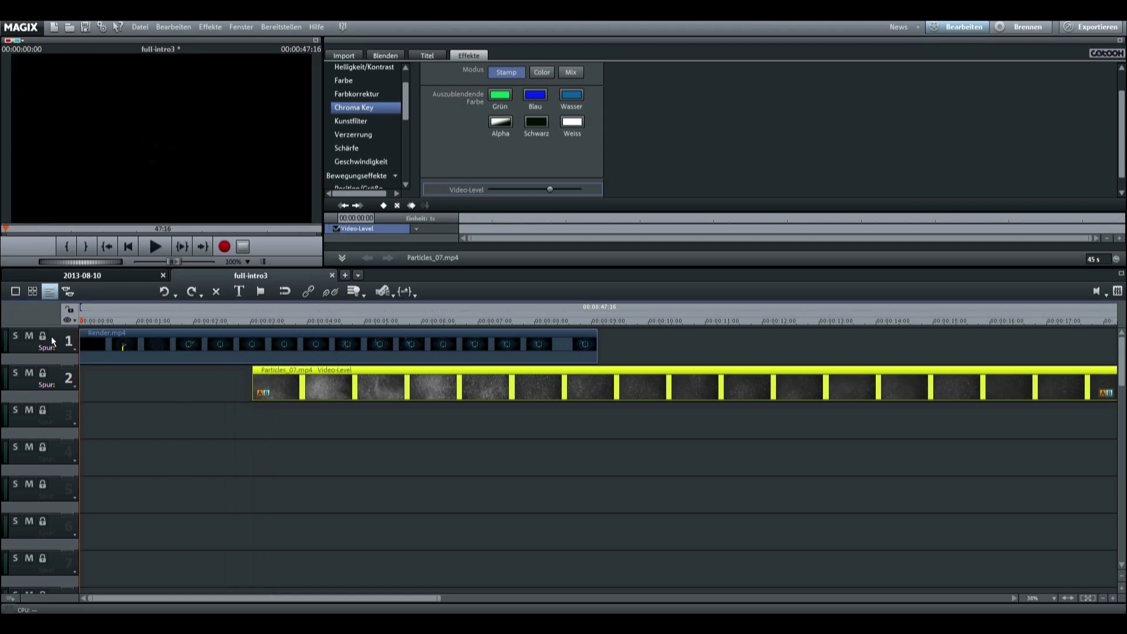
pyautogui.click(128, 342)
pyautogui.click(192, 344)
pyautogui.moveTo(192, 344); pyautogui.dragTo(372, 421)
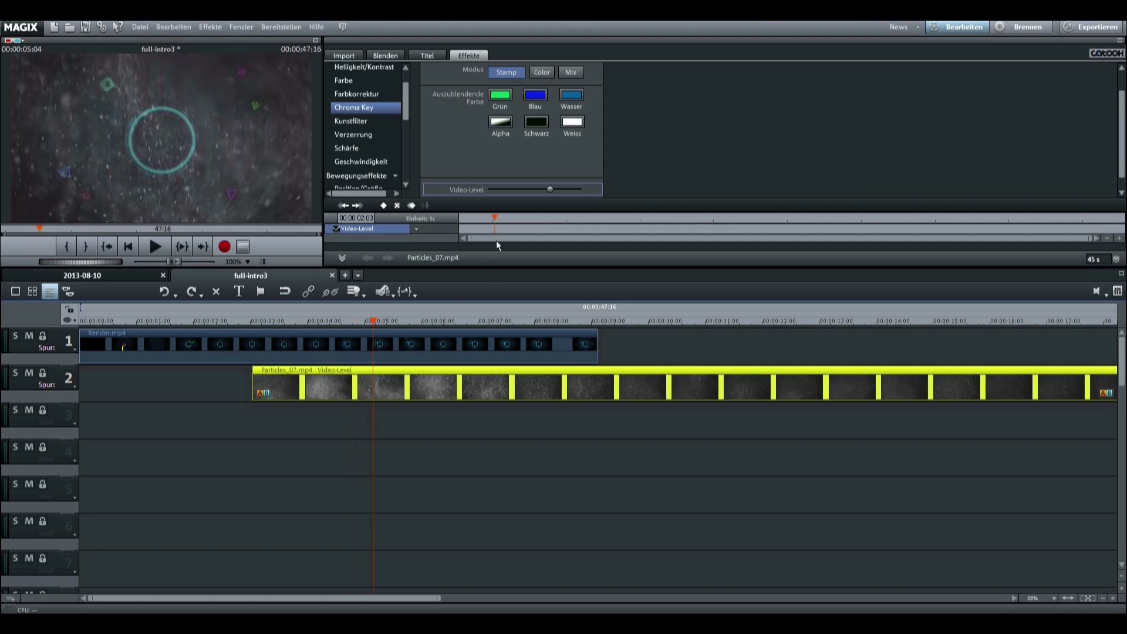
pyautogui.moveTo(550, 190); pyautogui.dragTo(533, 190)
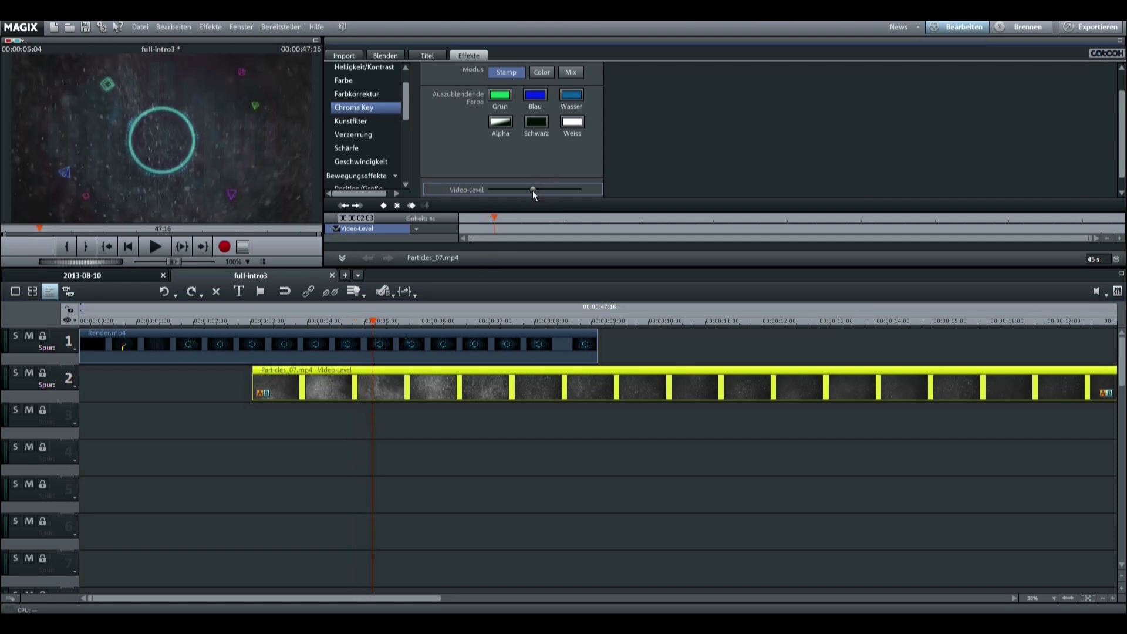
pyautogui.moveTo(369, 320); pyautogui.dragTo(459, 325)
pyautogui.moveTo(530, 189); pyautogui.dragTo(543, 194)
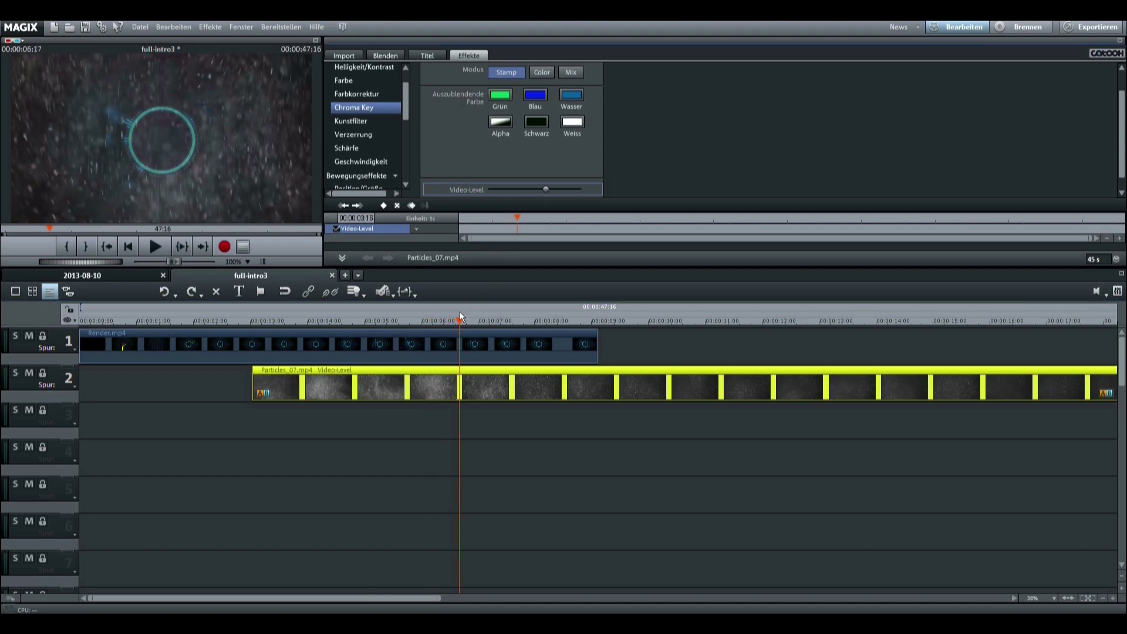
pyautogui.click(400, 321)
pyautogui.moveTo(386, 322)
pyautogui.mouseDown()
pyautogui.moveTo(299, 338)
pyautogui.moveTo(388, 340)
pyautogui.mouseUp()
pyautogui.click(540, 188)
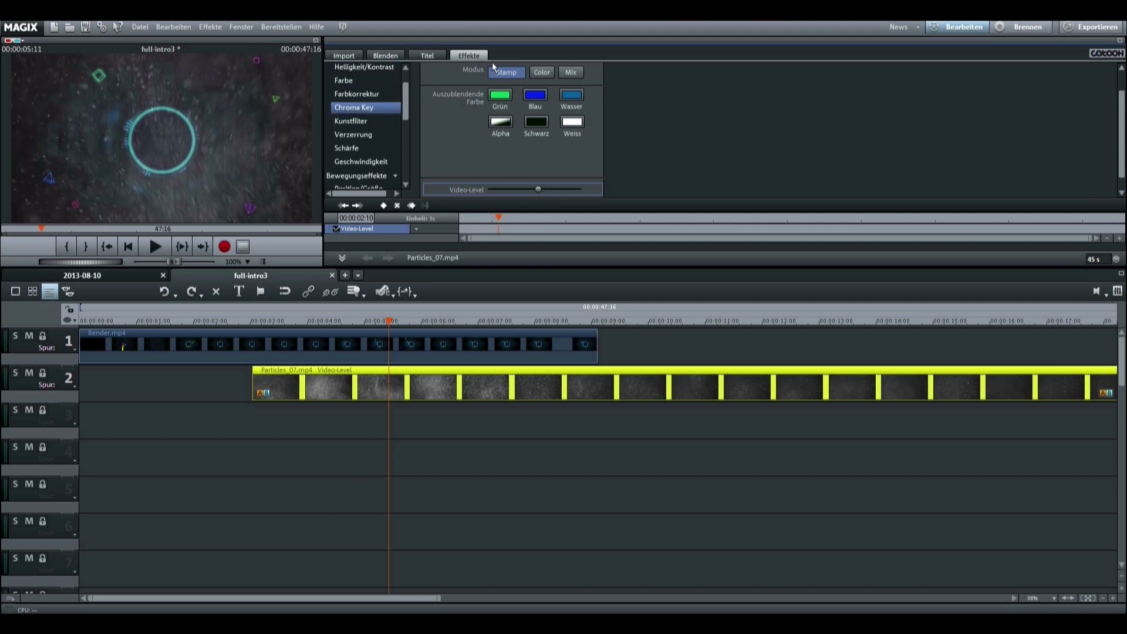
# Step: Trim Render.mp4 and Particles_07.mp4 at 00:00:09:02 so that both clips end together
pyautogui.moveTo(314, 322)
pyautogui.mouseDown()
pyautogui.moveTo(312, 339)
pyautogui.moveTo(629, 383)
pyautogui.moveTo(595, 398)
pyautogui.mouseUp()
pyautogui.click(54, 276)
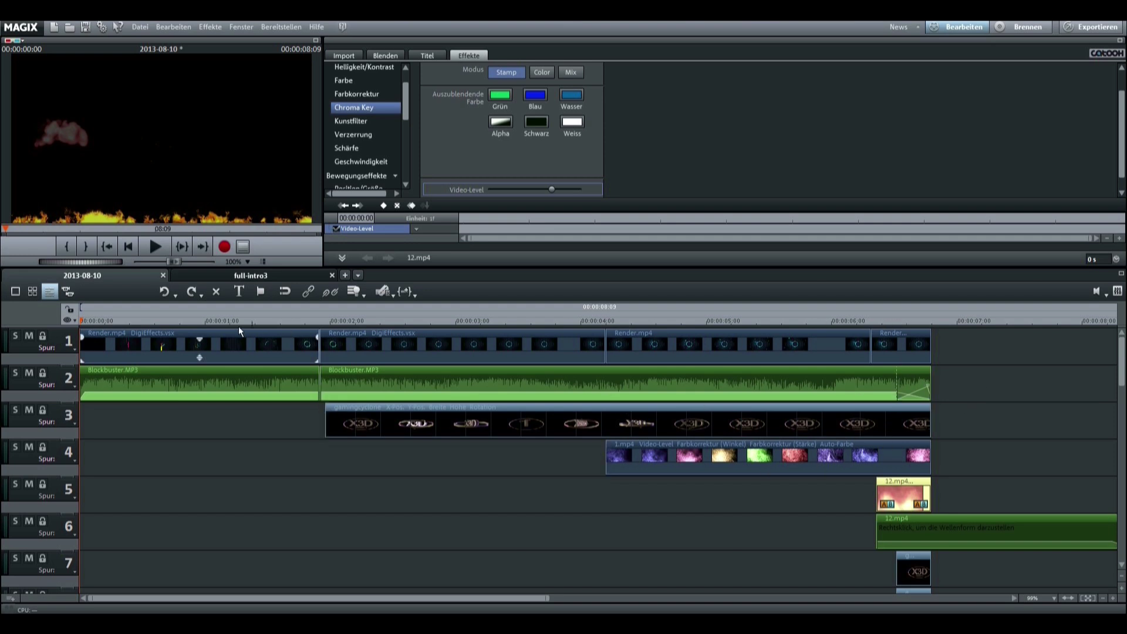
pyautogui.click(263, 277)
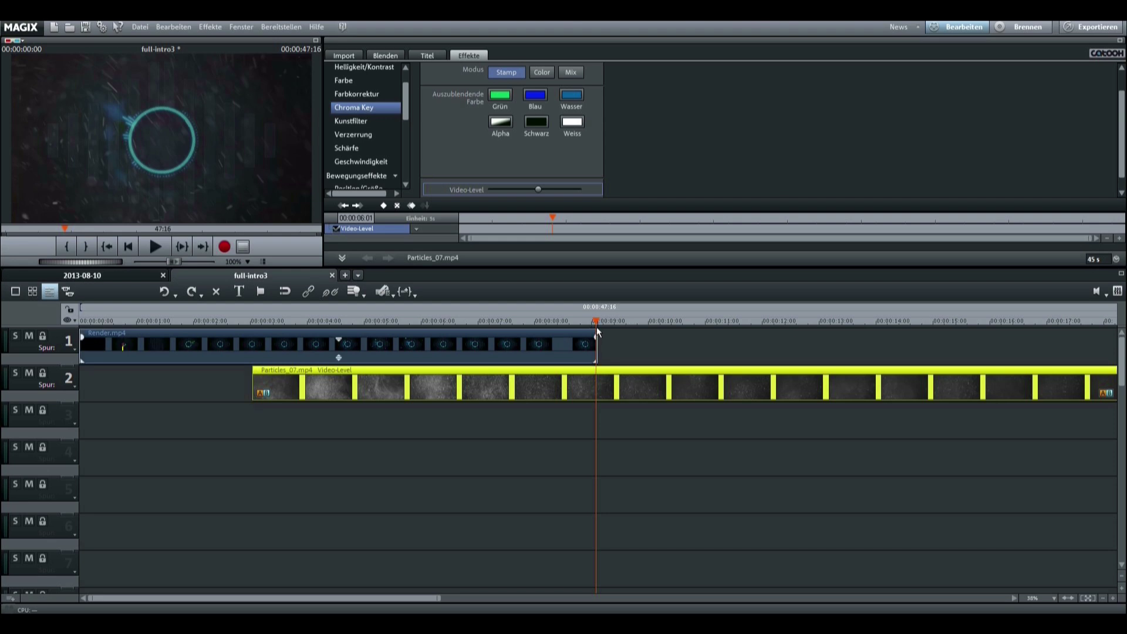
pyautogui.click(587, 352)
pyautogui.click(387, 296)
pyautogui.click(381, 295)
pyautogui.click(543, 411)
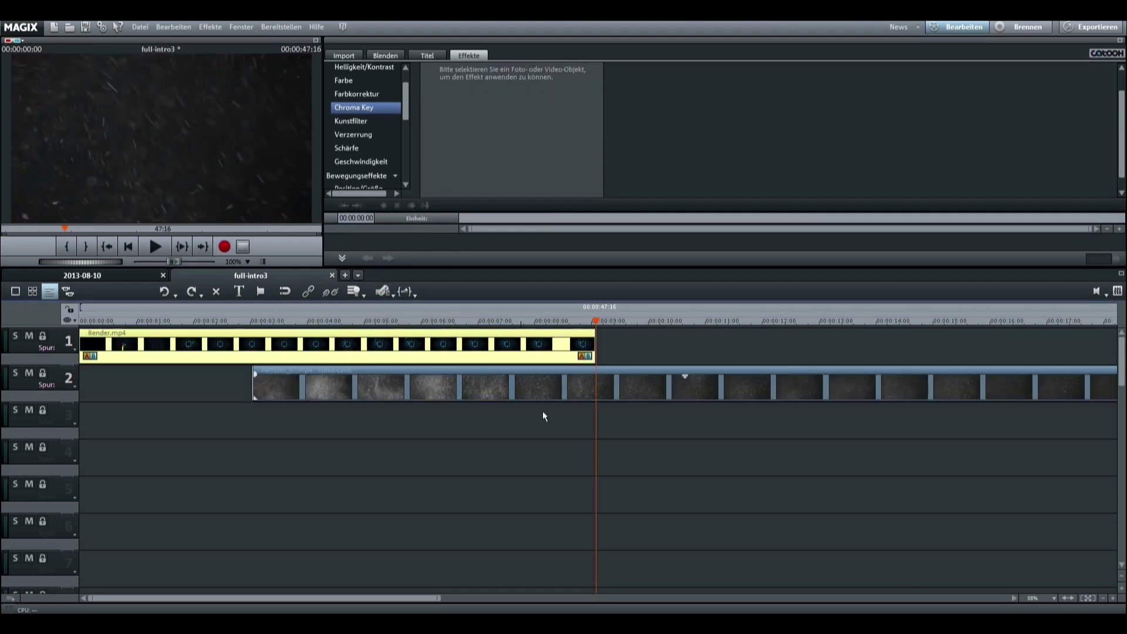
pyautogui.click(576, 389)
pyautogui.click(385, 293)
# Step: Play the trimmed movie from near its start and stop playback just before the 7-second mark
pyautogui.moveTo(600, 338); pyautogui.dragTo(117, 329)
pyautogui.click(155, 247)
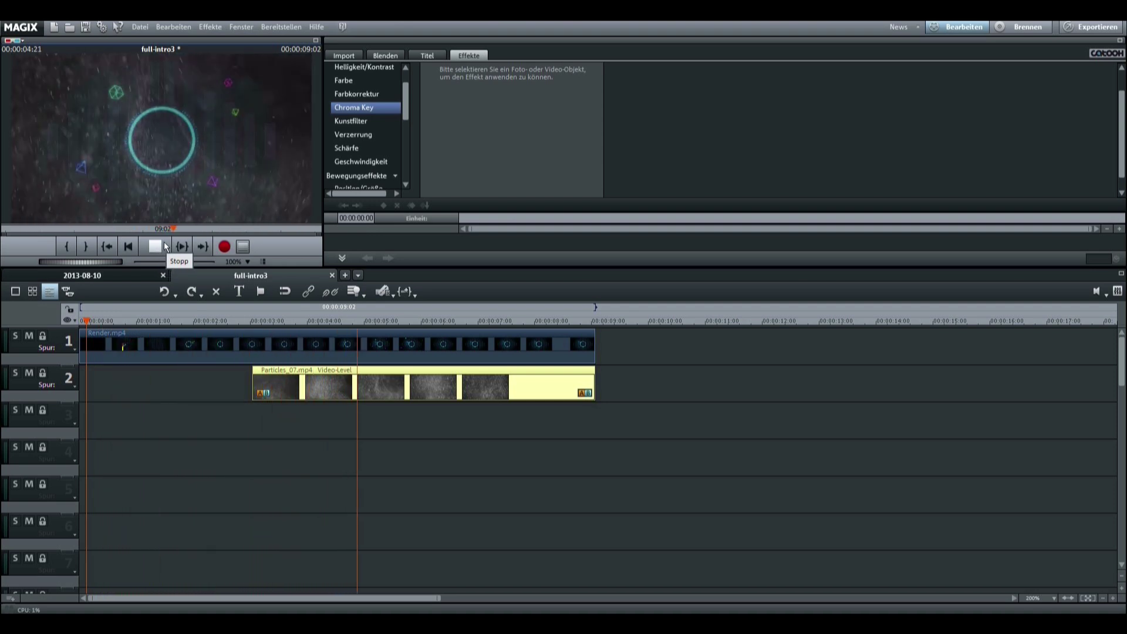
pyautogui.click(166, 247)
# Step: Examine how the particles blend with the ring and shapes around the 5-second mark
pyautogui.scroll(-5, 415, 164)
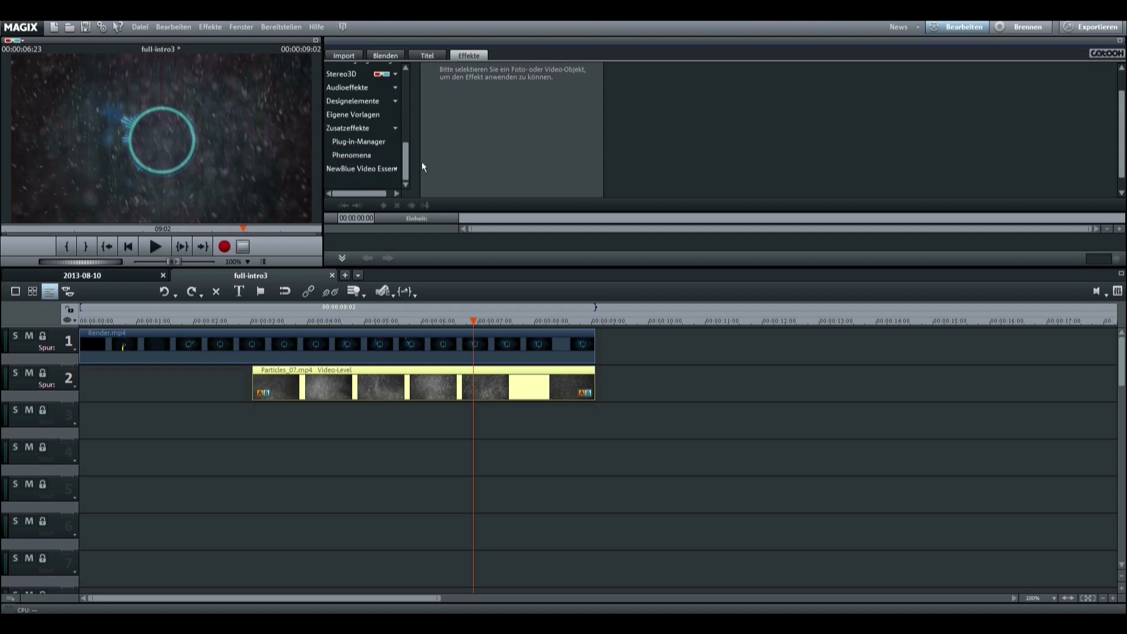
pyautogui.moveTo(402, 166); pyautogui.dragTo(414, 93)
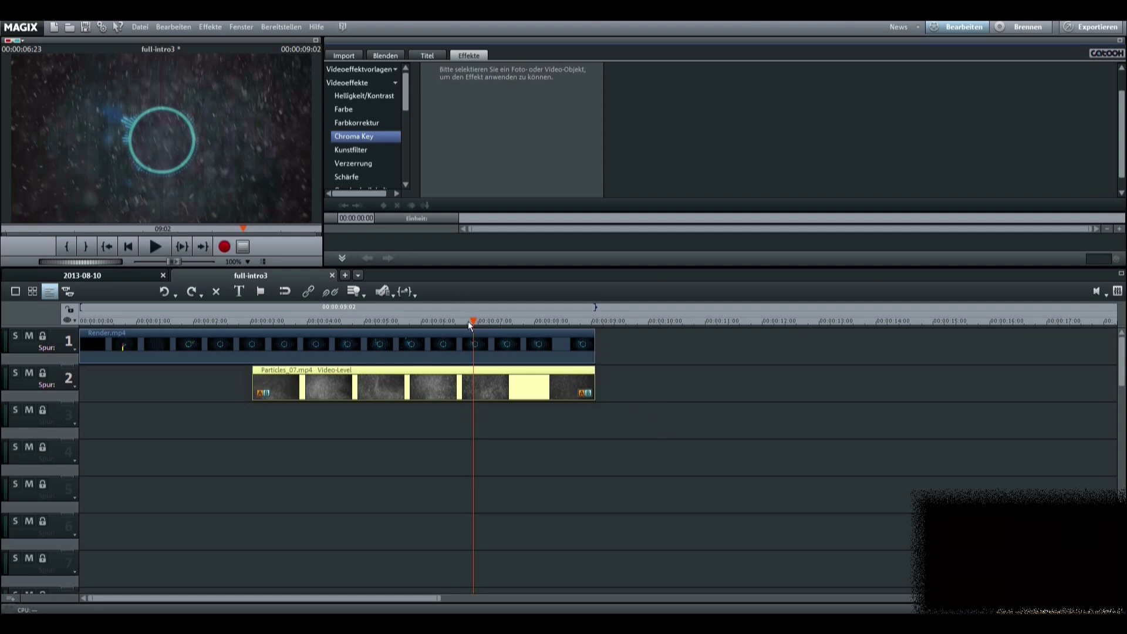
pyautogui.moveTo(470, 324); pyautogui.dragTo(364, 354)
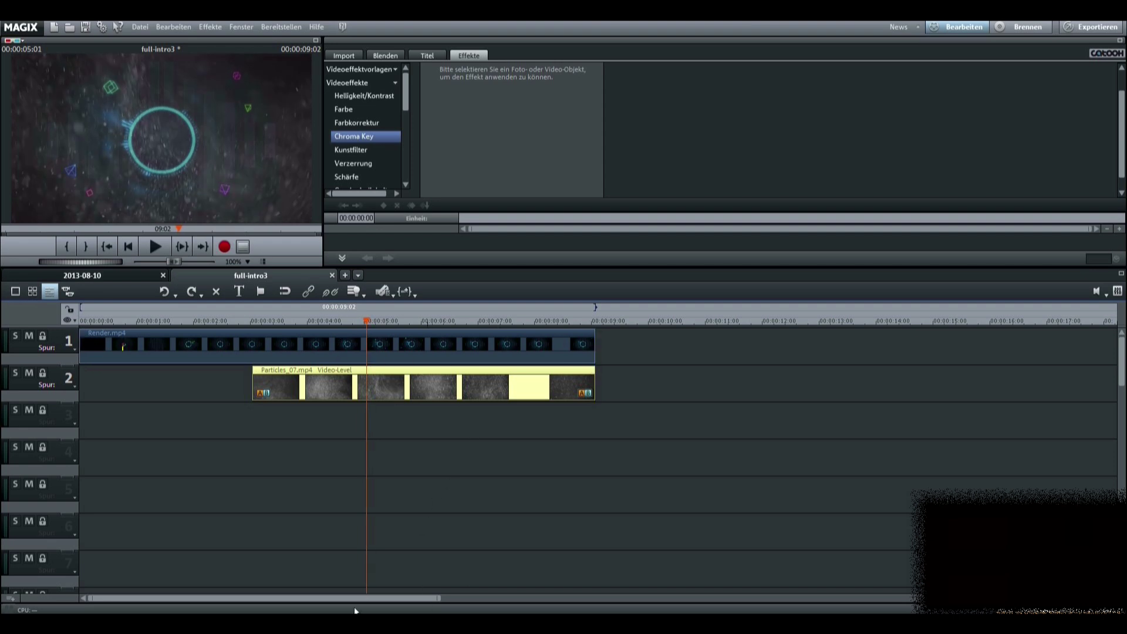
pyautogui.click(364, 323)
pyautogui.moveTo(363, 327); pyautogui.dragTo(381, 322)
pyautogui.click(365, 345)
pyautogui.moveTo(223, 382); pyautogui.dragTo(354, 449)
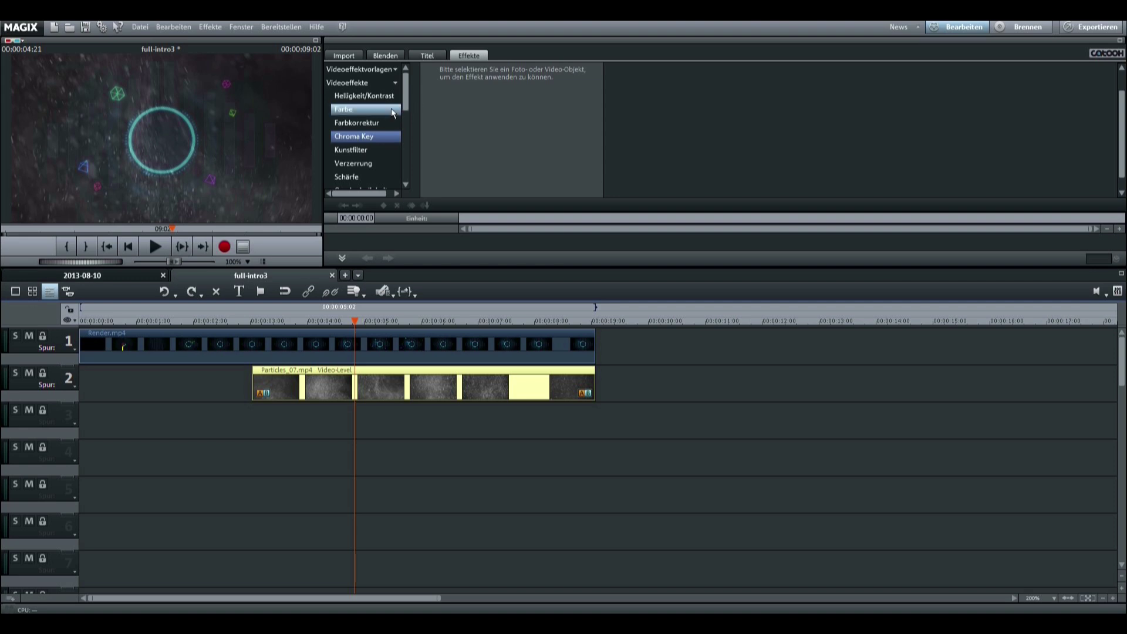
# Step: Tint Particles_07.mp4 violet-blue with the Farbe effect's colour wheel and apply Auto-Farbe
pyautogui.click(353, 332)
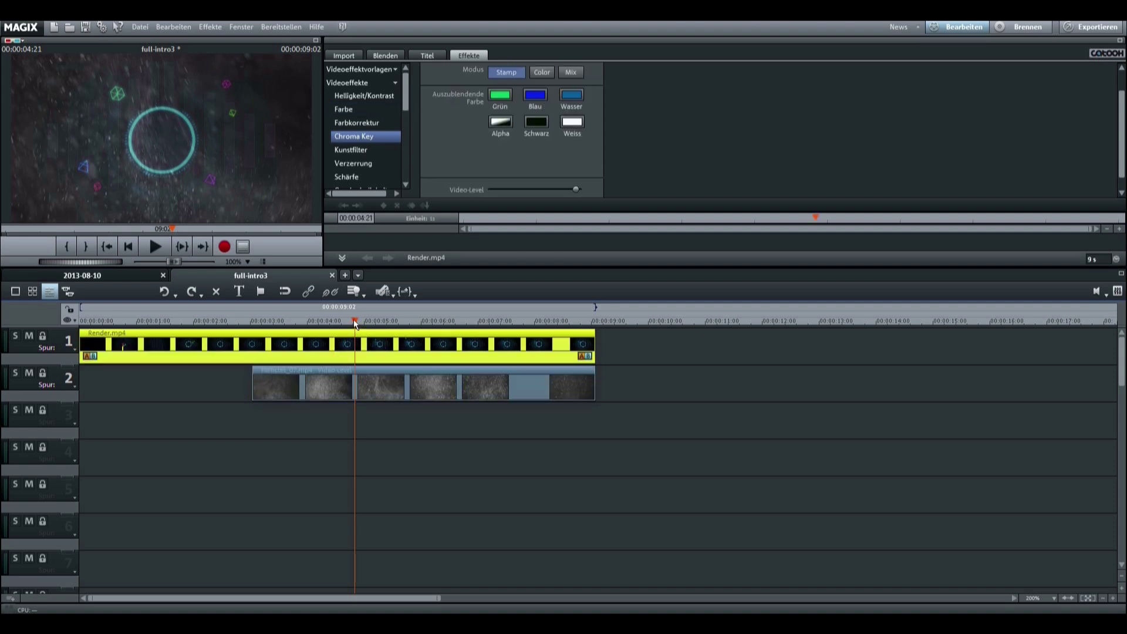
pyautogui.moveTo(354, 320); pyautogui.dragTo(339, 320)
pyautogui.click(375, 370)
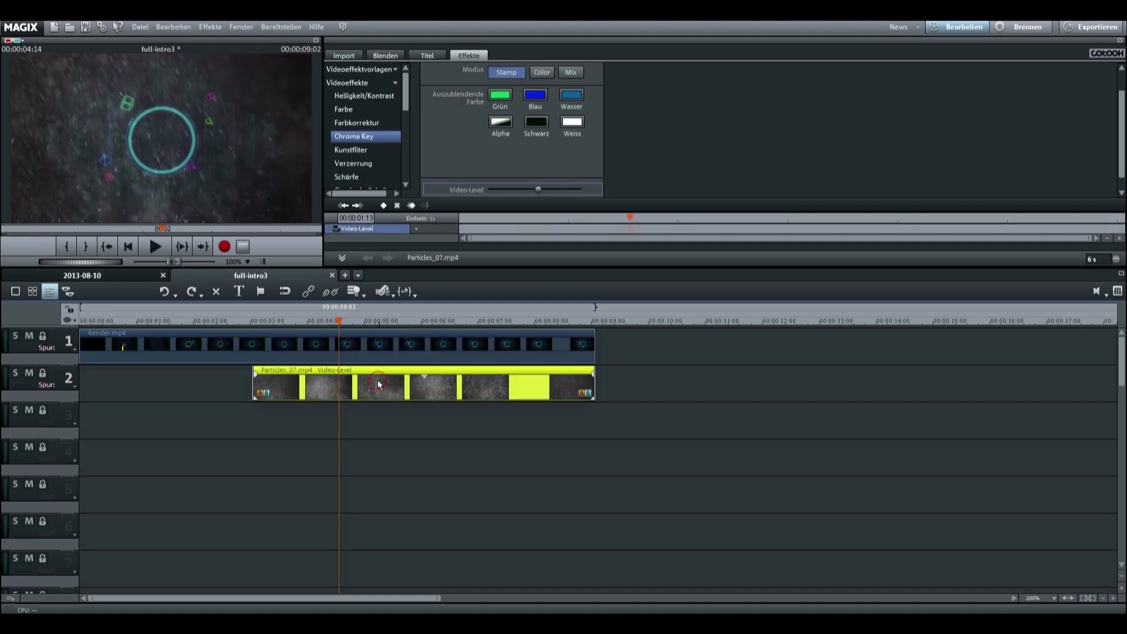
pyautogui.click(361, 114)
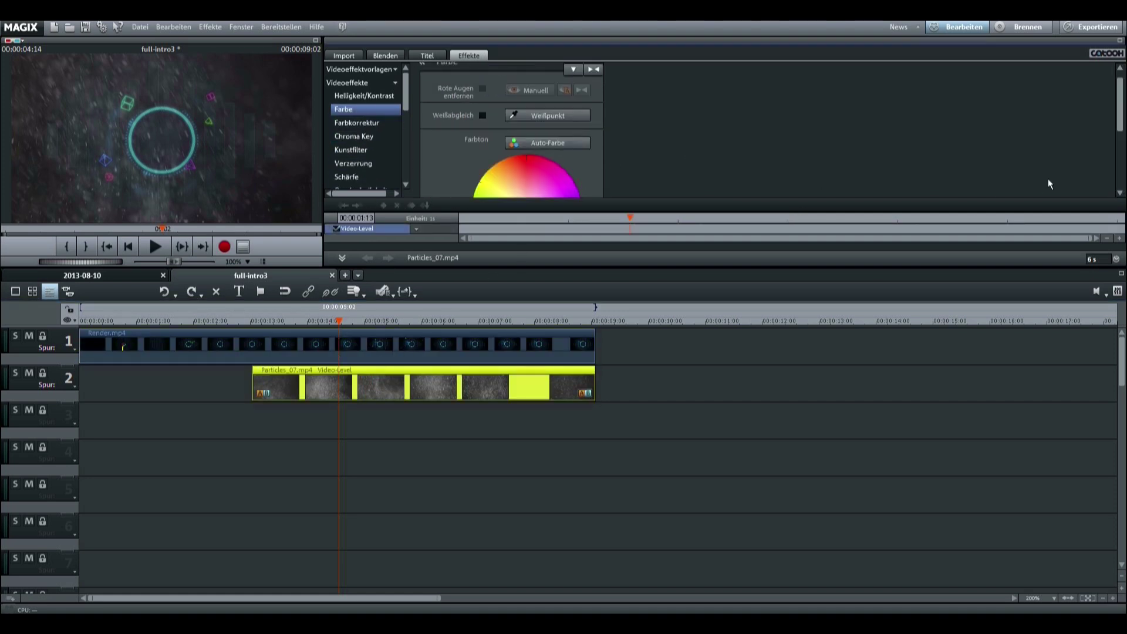
pyautogui.scroll(-5, 535, 111)
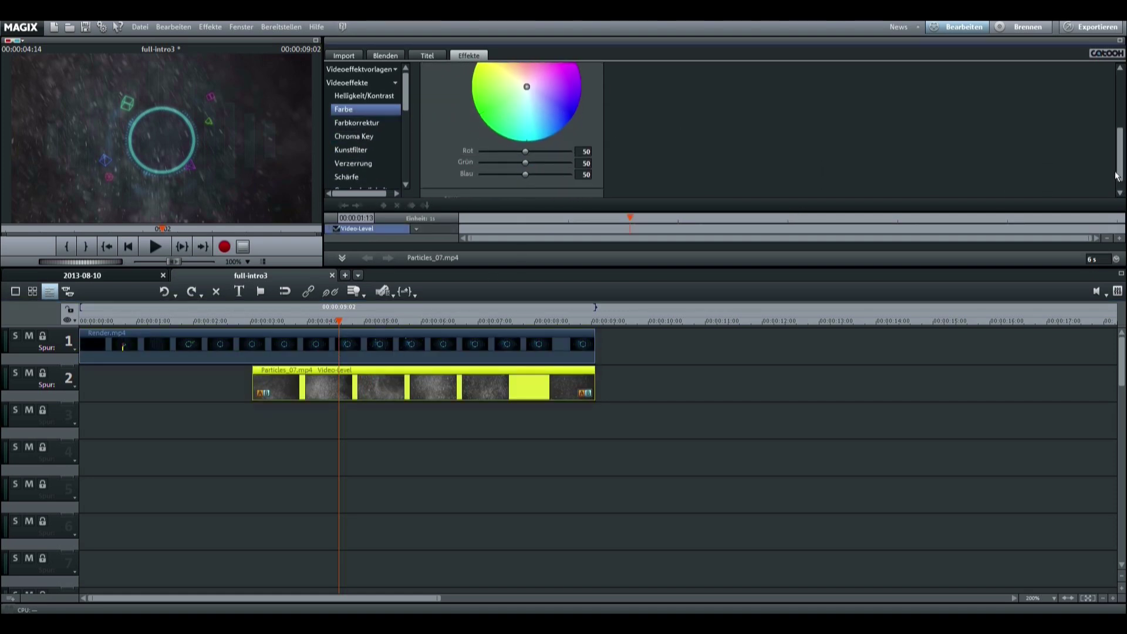
pyautogui.moveTo(527, 77); pyautogui.dragTo(576, 95)
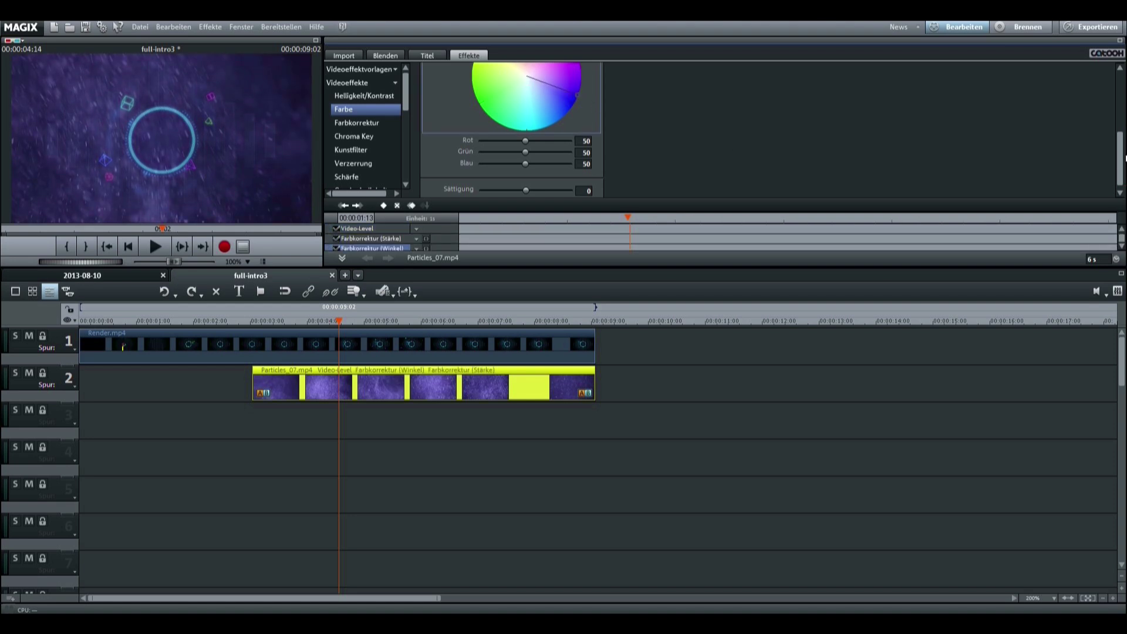
pyautogui.moveTo(1120, 166); pyautogui.dragTo(1125, 105)
pyautogui.click(572, 153)
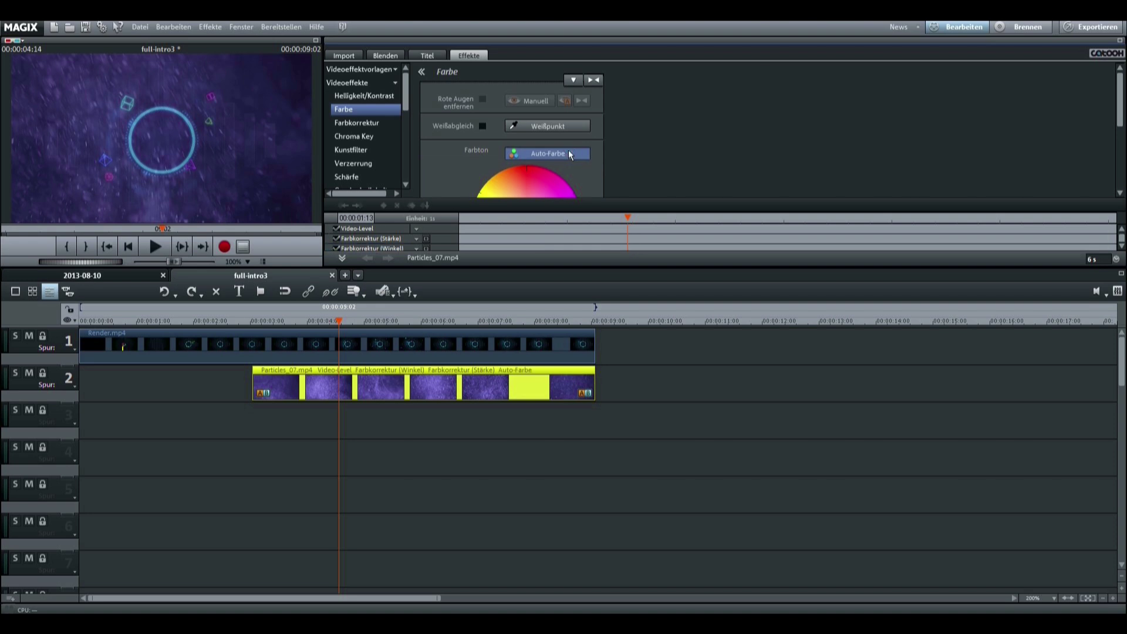
# Step: Shift the Particles_07.mp4 tint to a paler blue on the colour wheel and set Rot to 53 and Blau to 58
pyautogui.moveTo(1122, 118); pyautogui.dragTo(1121, 142)
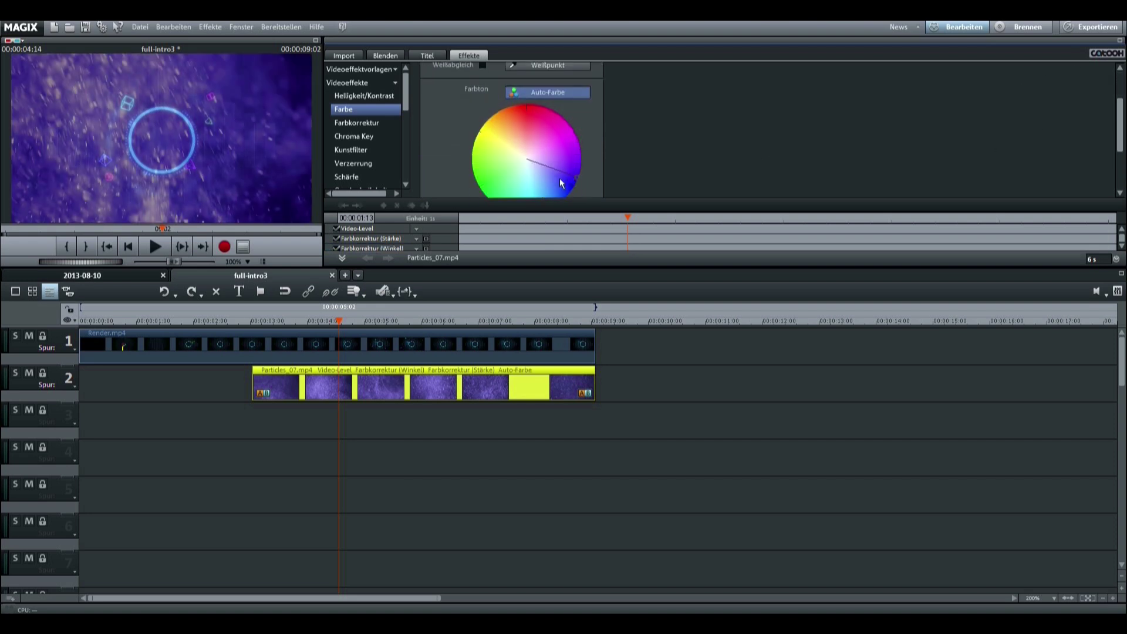
pyautogui.moveTo(534, 167); pyautogui.dragTo(504, 164)
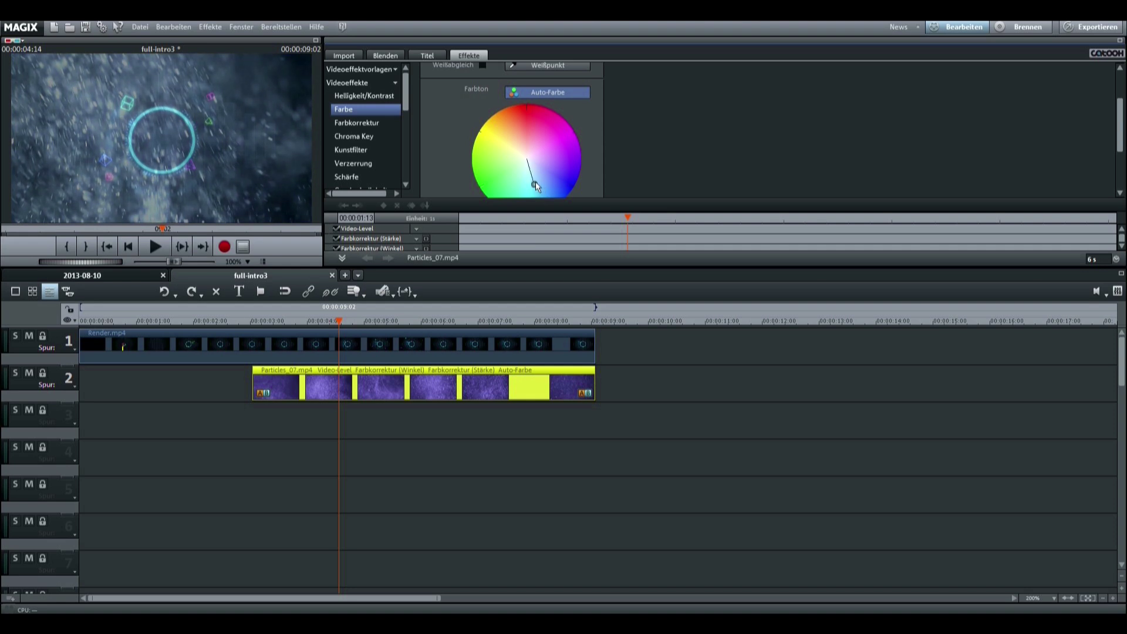
pyautogui.moveTo(1121, 117); pyautogui.dragTo(1122, 160)
pyautogui.moveTo(525, 133)
pyautogui.mouseDown()
pyautogui.moveTo(546, 149)
pyautogui.moveTo(531, 148)
pyautogui.mouseUp()
pyautogui.click(527, 156)
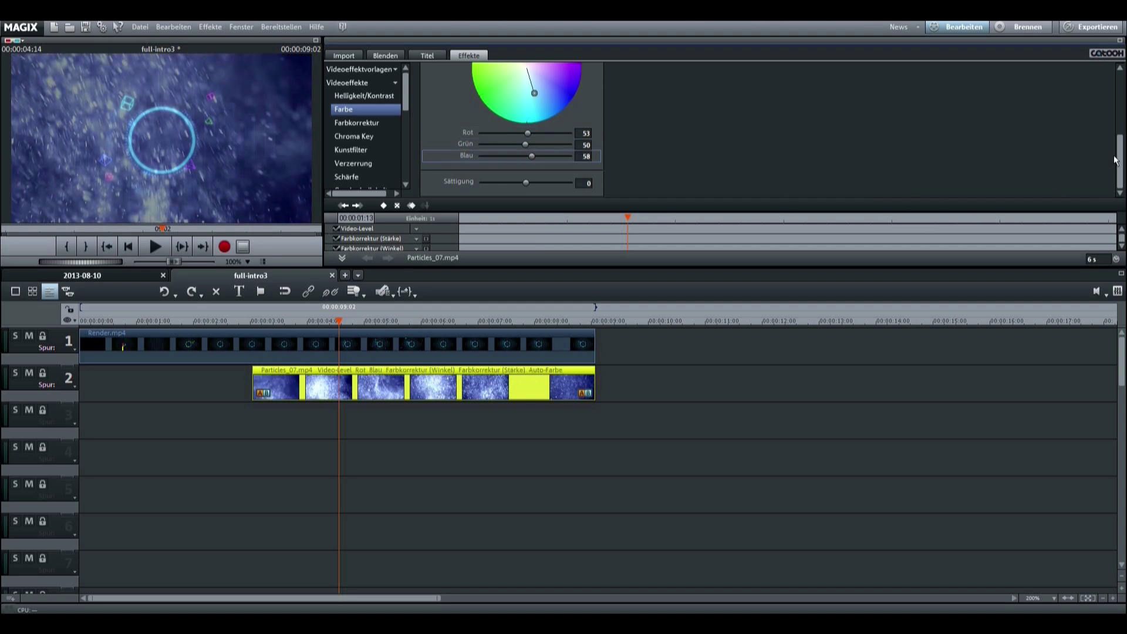
# Step: Set a keyframe for the Blau parameter at the very start of Particles_07.mp4
pyautogui.moveTo(1121, 154); pyautogui.dragTo(1109, 207)
pyautogui.moveTo(626, 222); pyautogui.dragTo(438, 234)
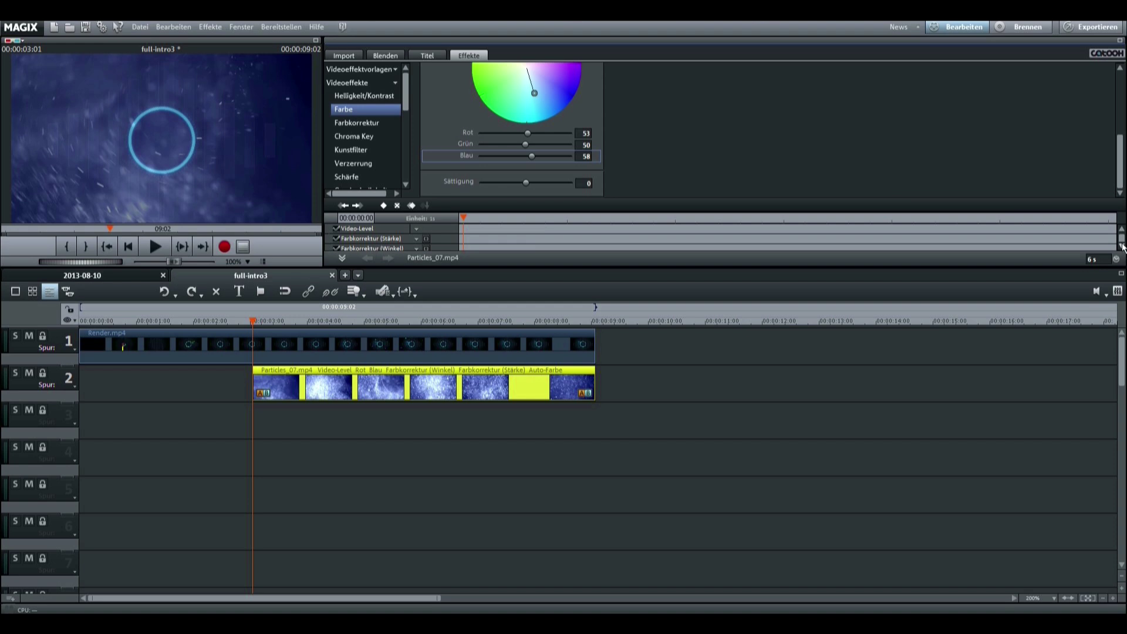
pyautogui.scroll(-2, 1124, 232)
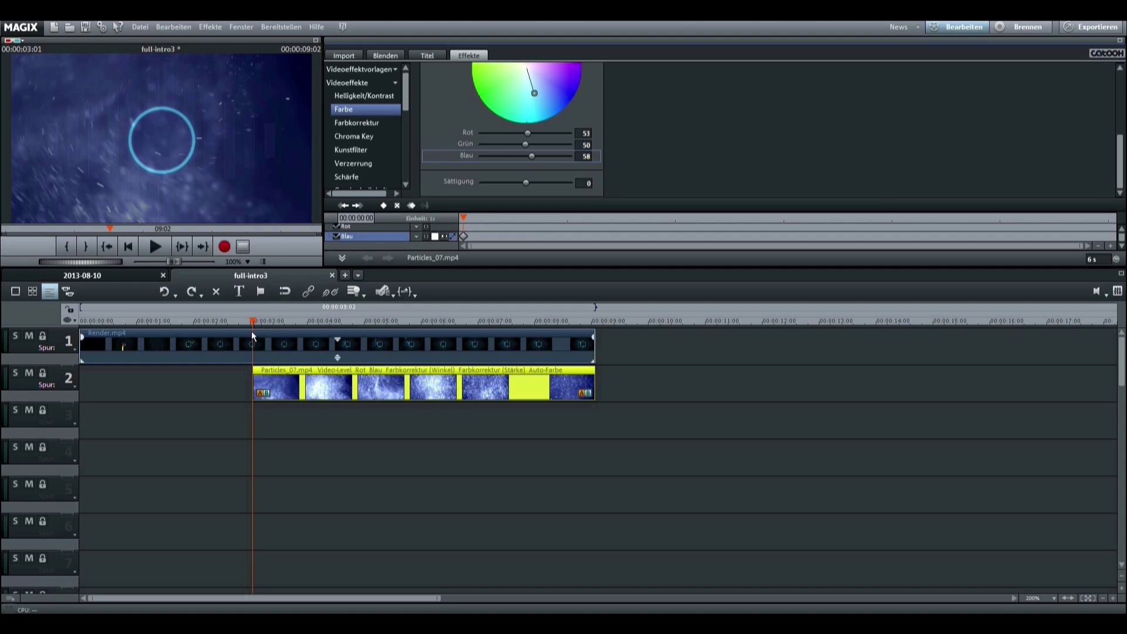
# Step: Try a green tint on Particles_07.mp4 at 00:00:03:16, with a Blau keyframe set there
pyautogui.moveTo(253, 321); pyautogui.dragTo(286, 322)
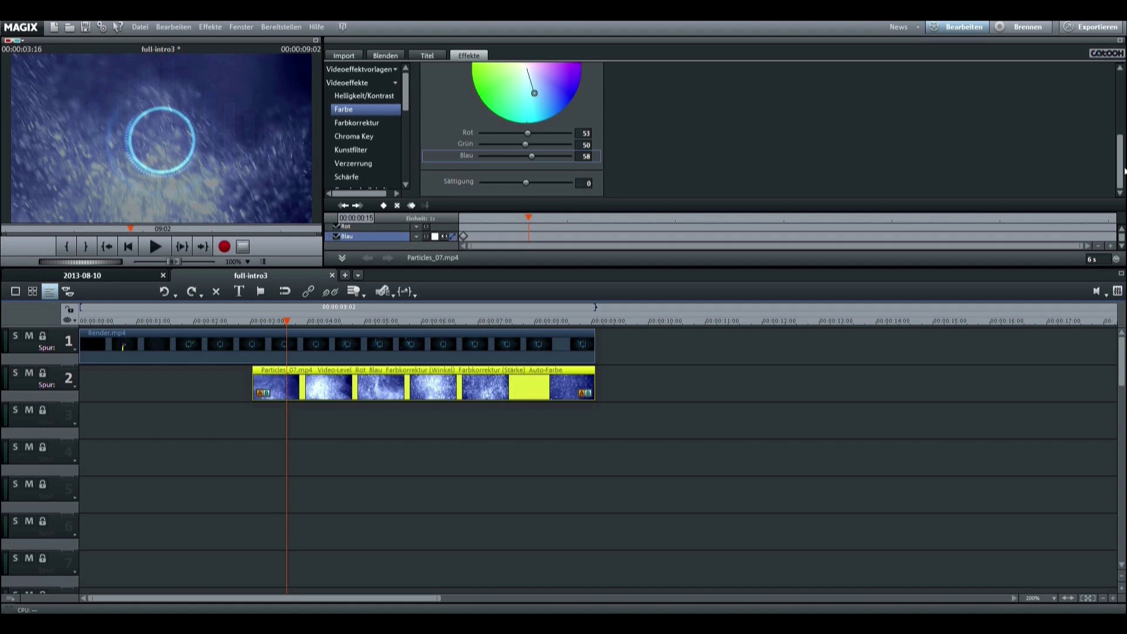
pyautogui.scroll(2, 1122, 170)
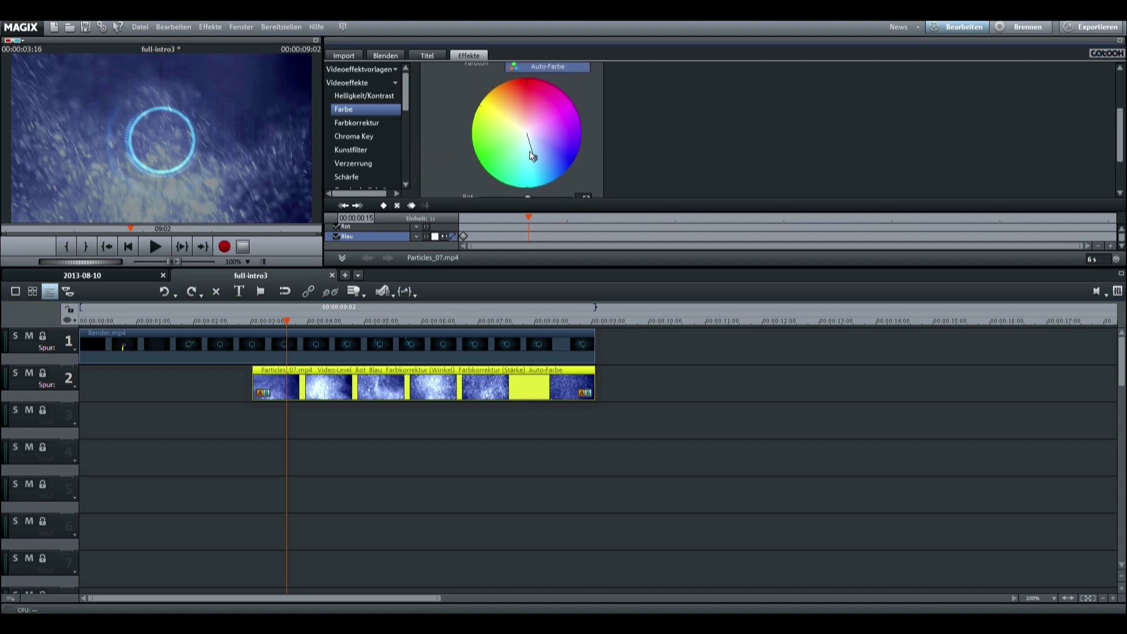
pyautogui.moveTo(534, 157); pyautogui.dragTo(500, 150)
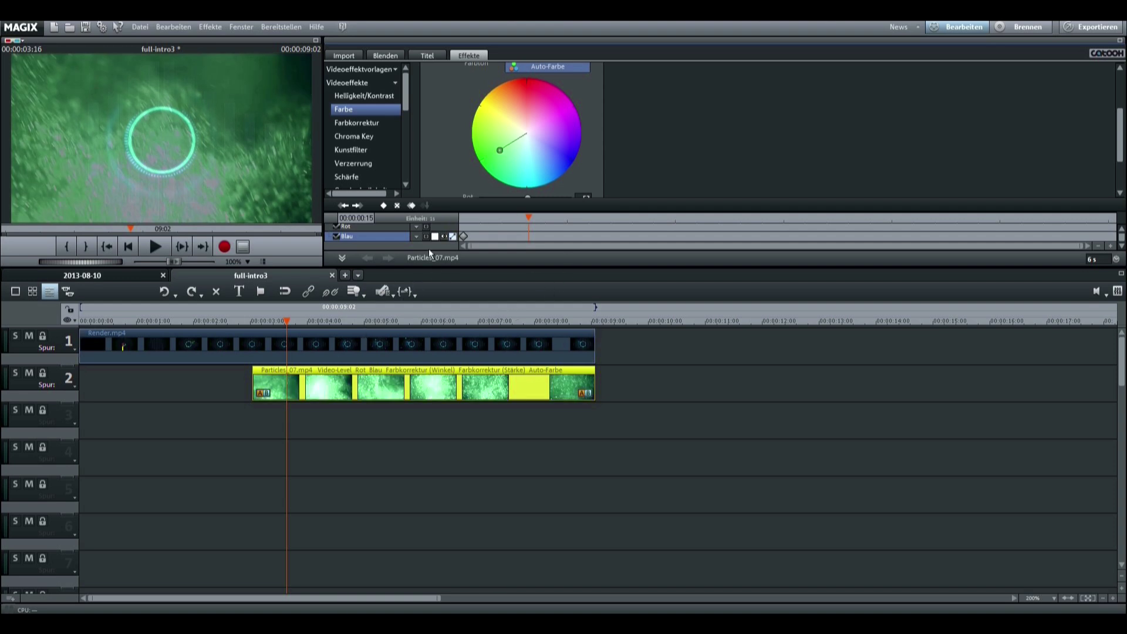
pyautogui.click(380, 205)
pyautogui.moveTo(286, 321); pyautogui.dragTo(295, 345)
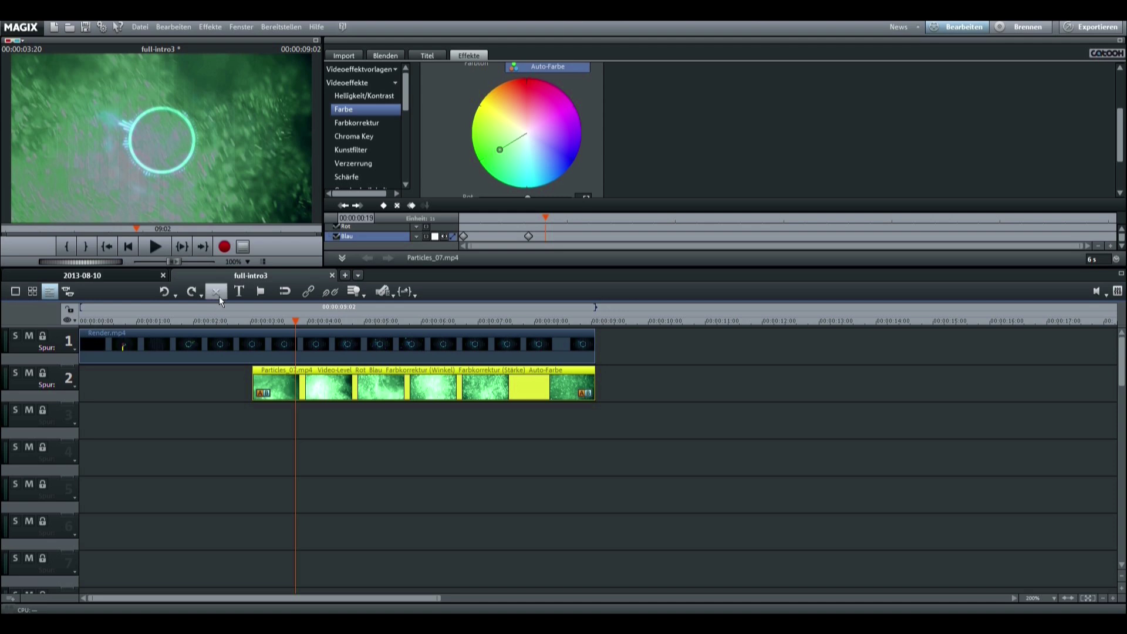
# Step: Undo the green tint and its keyframe, along with the earlier Blau keyframe and the Rot and Blau adjustments on Particles_07.mp4
pyautogui.click(163, 292)
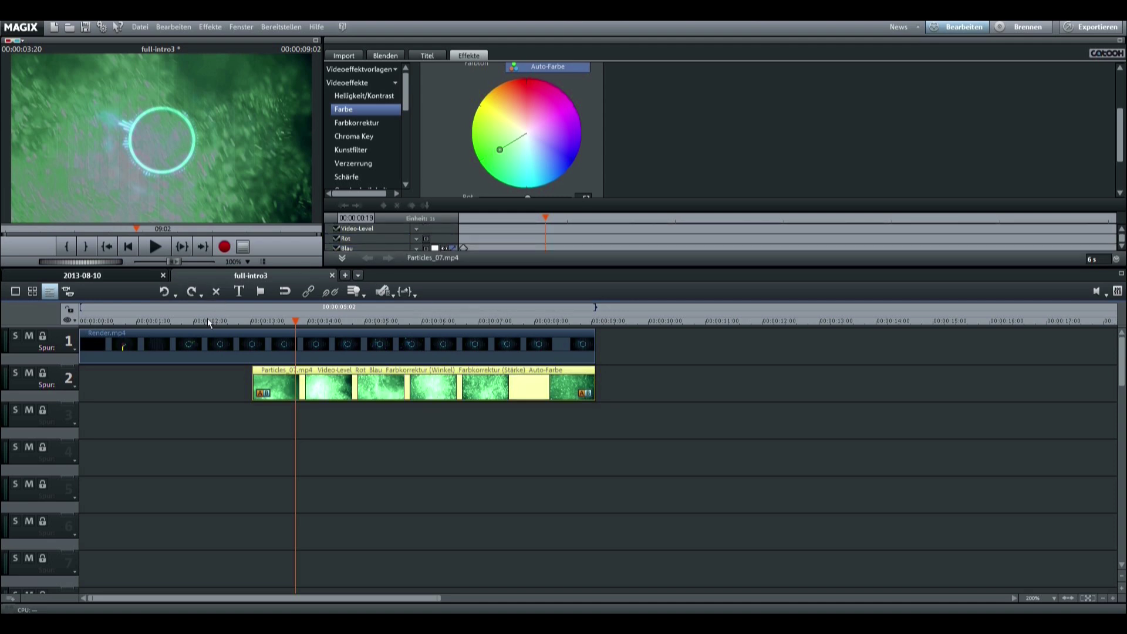
pyautogui.click(163, 294)
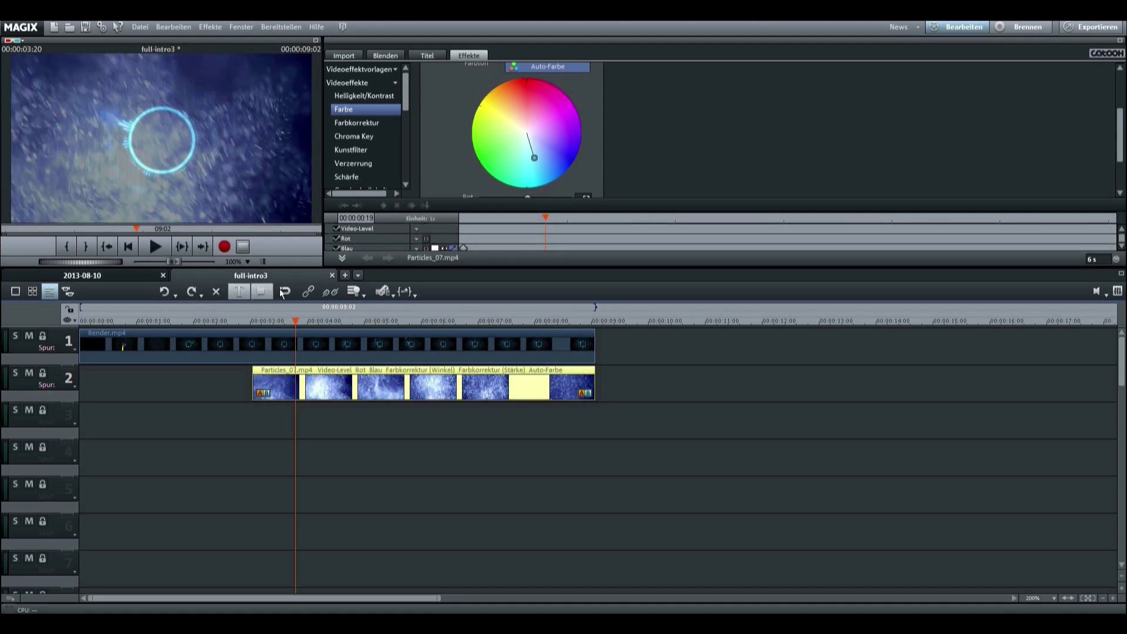
pyautogui.moveTo(1119, 137); pyautogui.dragTo(1119, 164)
pyautogui.click(263, 349)
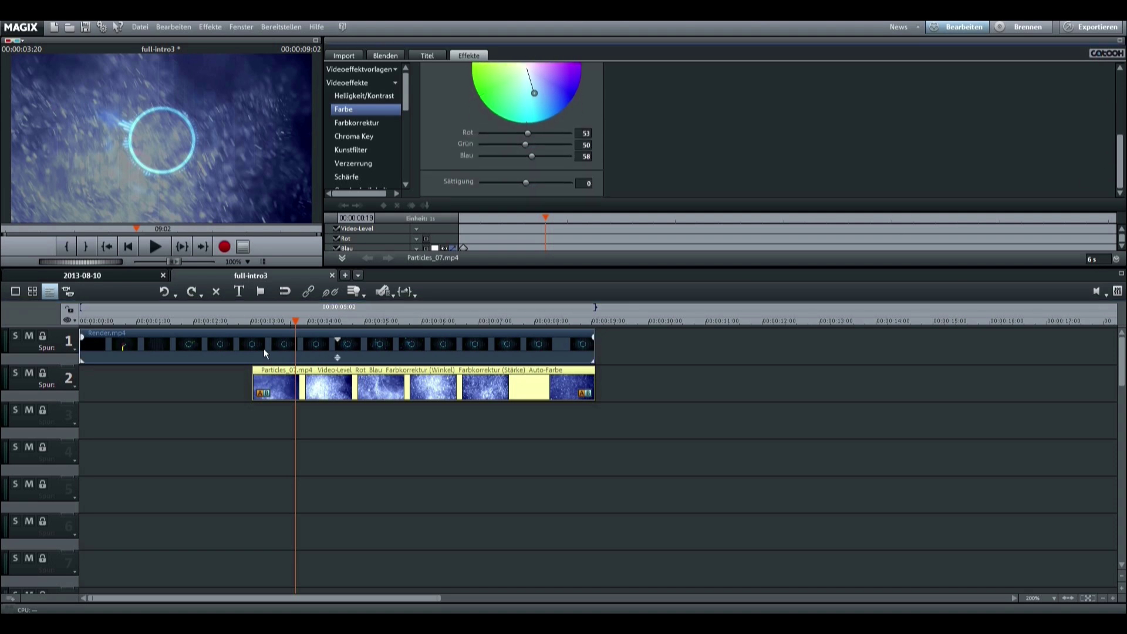
pyautogui.click(164, 292)
pyautogui.click(164, 292)
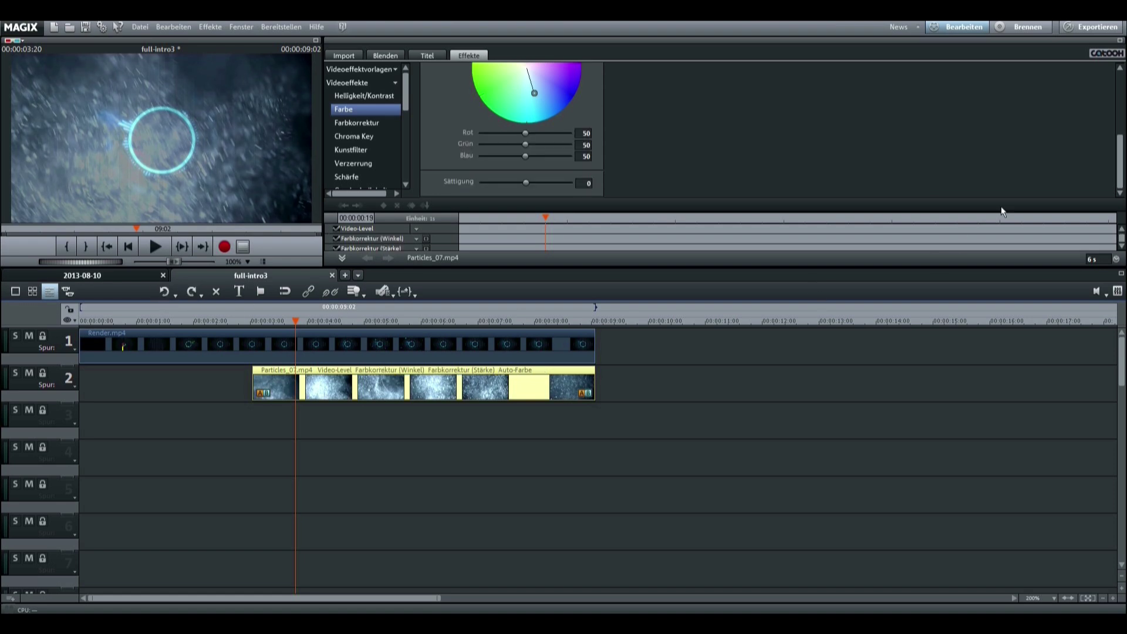
# Step: At the start of Particles_07.mp4, shift the tint to pale cyan-blue on the colour wheel and switch off Auto-Farbe
pyautogui.scroll(3, 1118, 170)
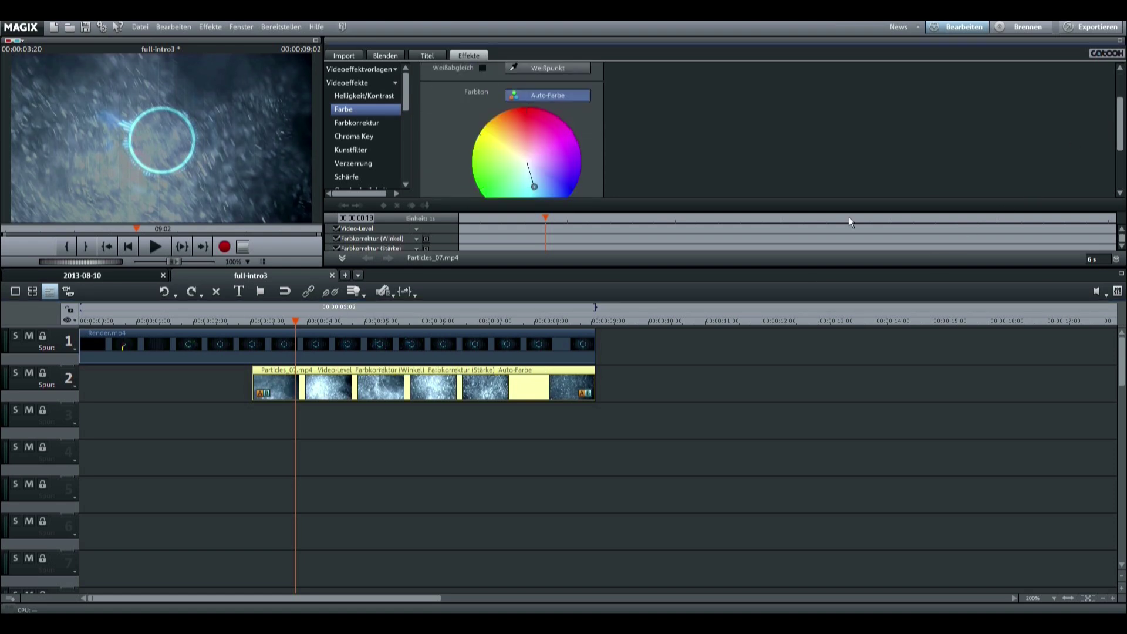
pyautogui.moveTo(545, 218); pyautogui.dragTo(423, 221)
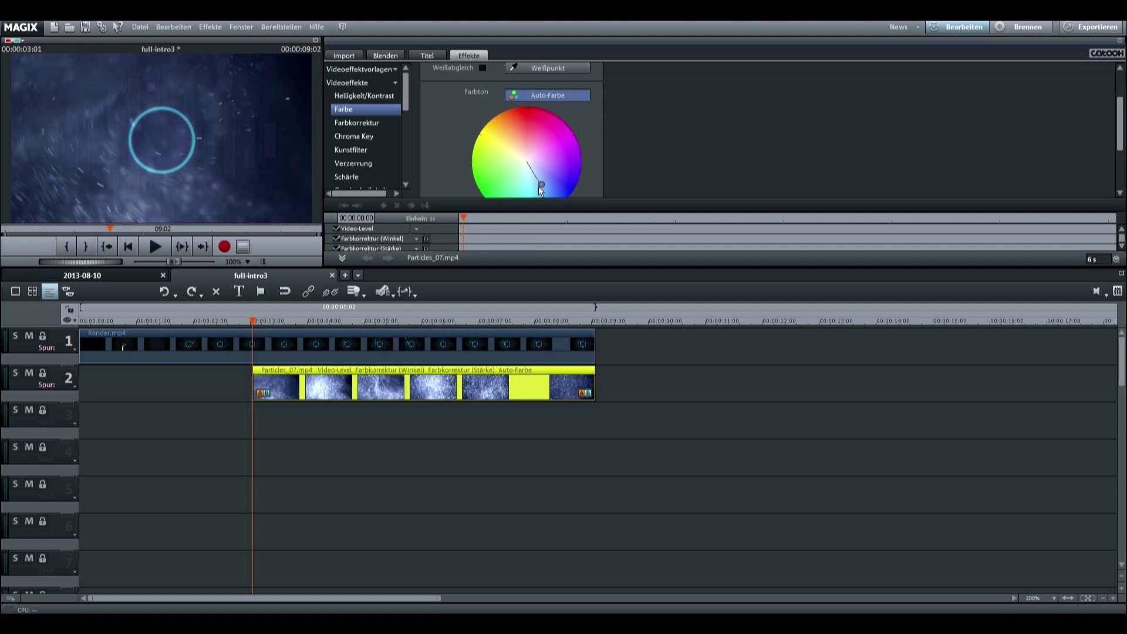
pyautogui.moveTo(543, 186); pyautogui.dragTo(532, 192)
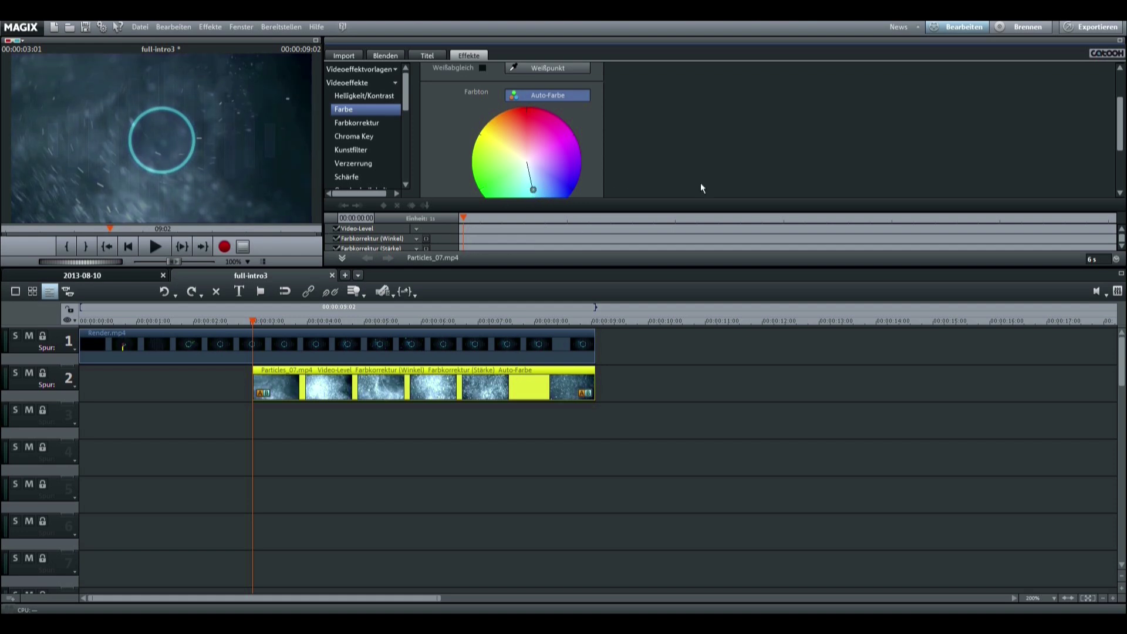
pyautogui.click(1121, 240)
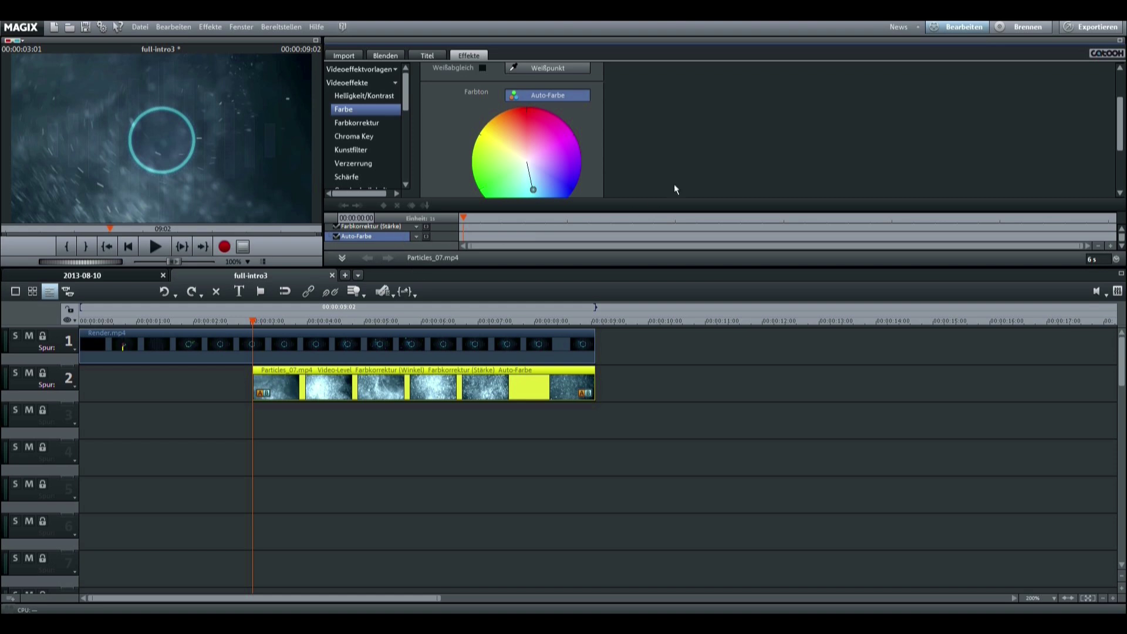
pyautogui.click(512, 95)
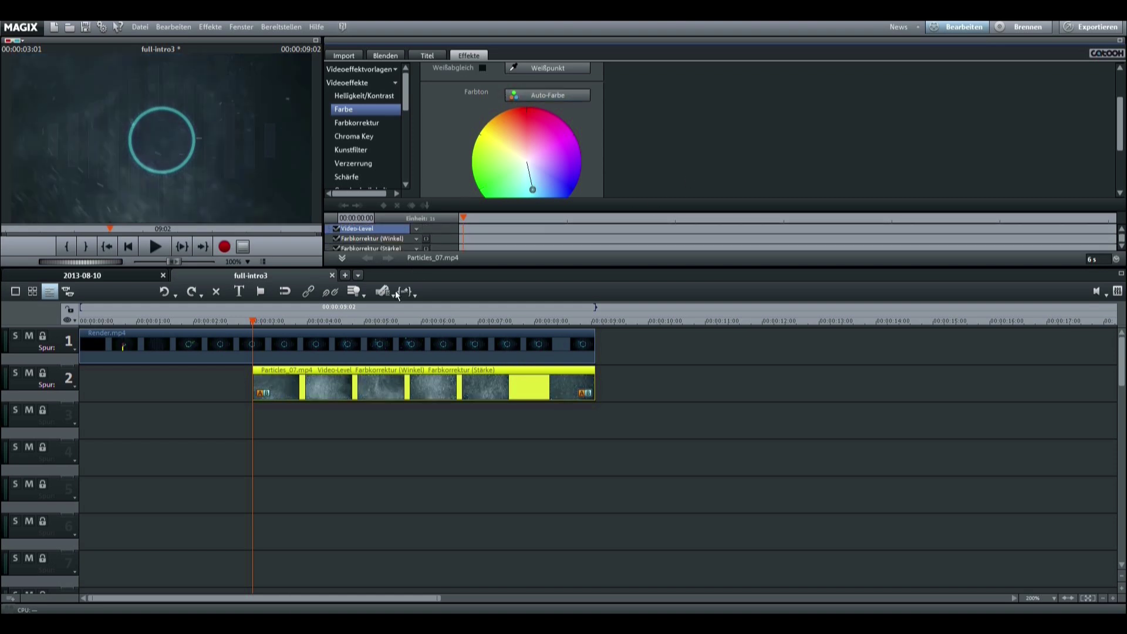
# Step: Check the Farbe settings of Render.mp4 and return to those of Particles_07.mp4
pyautogui.moveTo(256, 322); pyautogui.dragTo(284, 324)
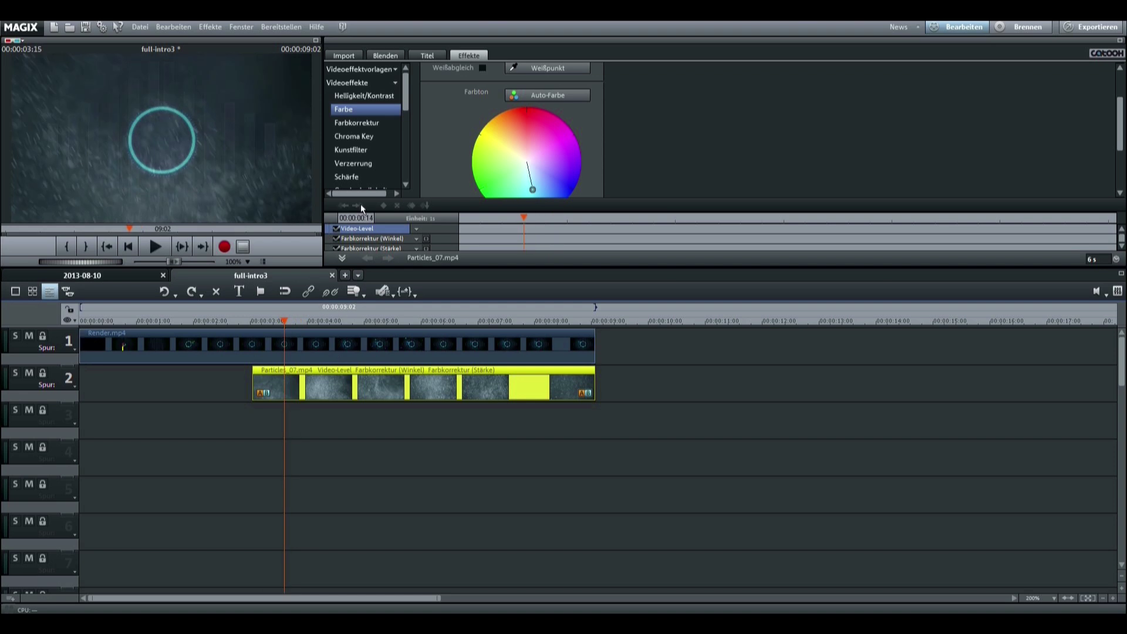
pyautogui.click(382, 331)
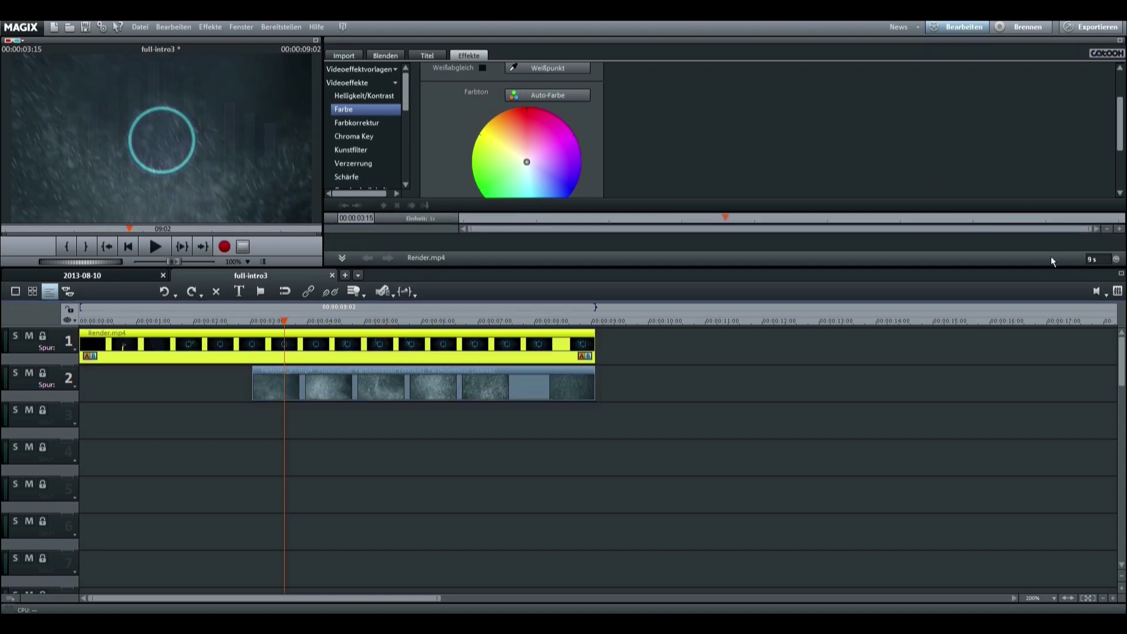
pyautogui.moveTo(1122, 150); pyautogui.dragTo(1122, 194)
pyautogui.click(359, 123)
pyautogui.click(369, 109)
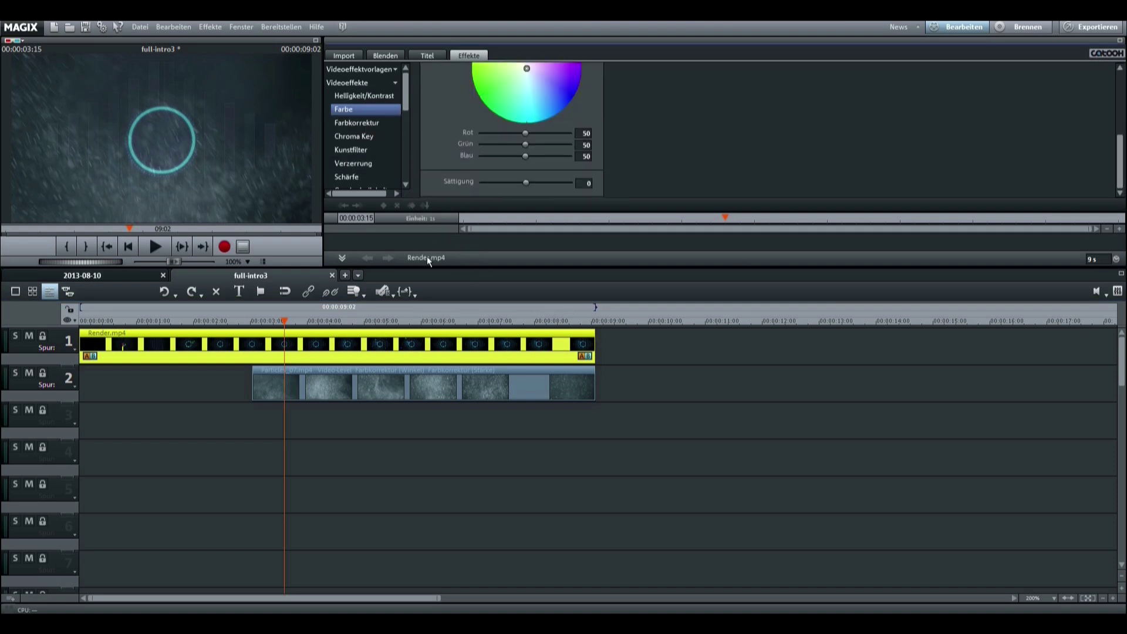
pyautogui.click(333, 382)
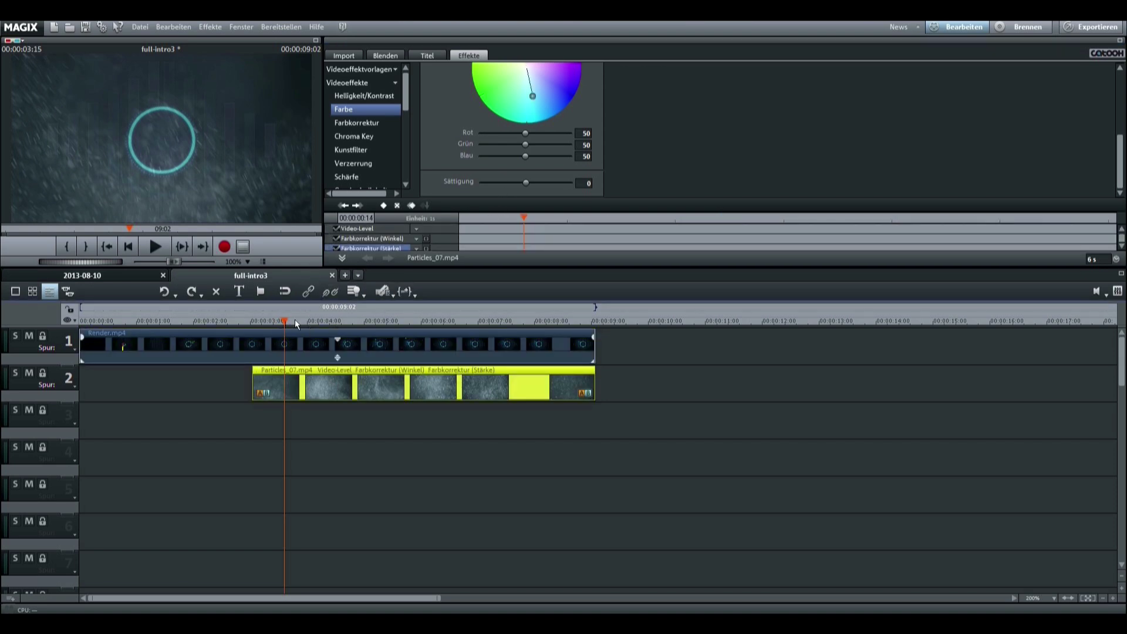
# Step: Keyframe the colour wheel tint at the start of Particles_07.mp4 and change it to green at 00:00:03:23
pyautogui.moveTo(522, 221); pyautogui.dragTo(452, 223)
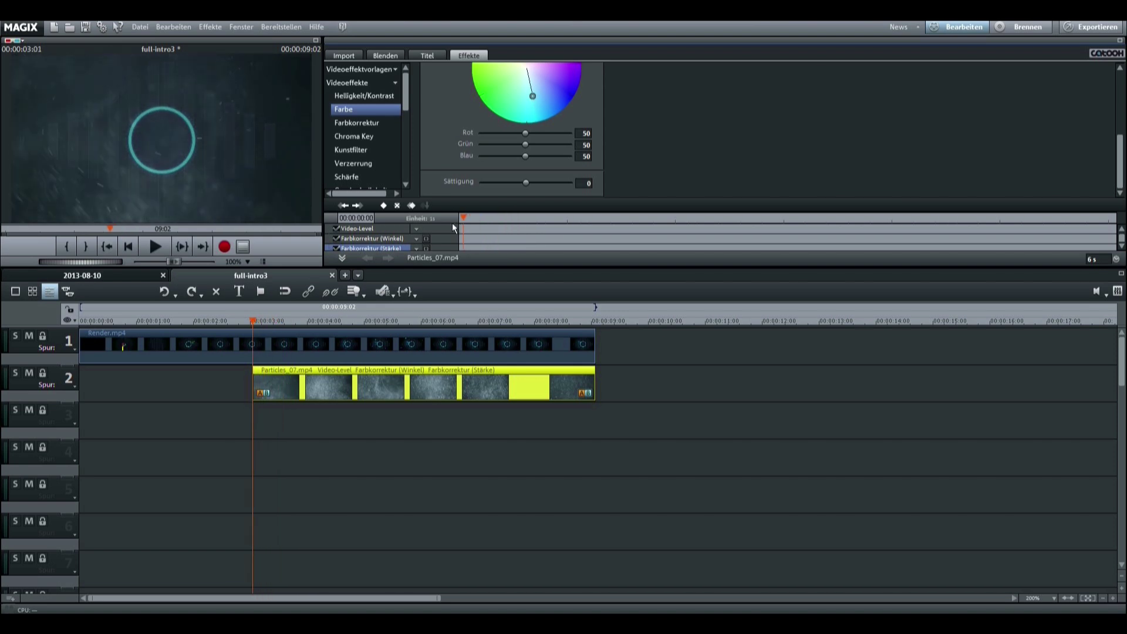
pyautogui.click(388, 206)
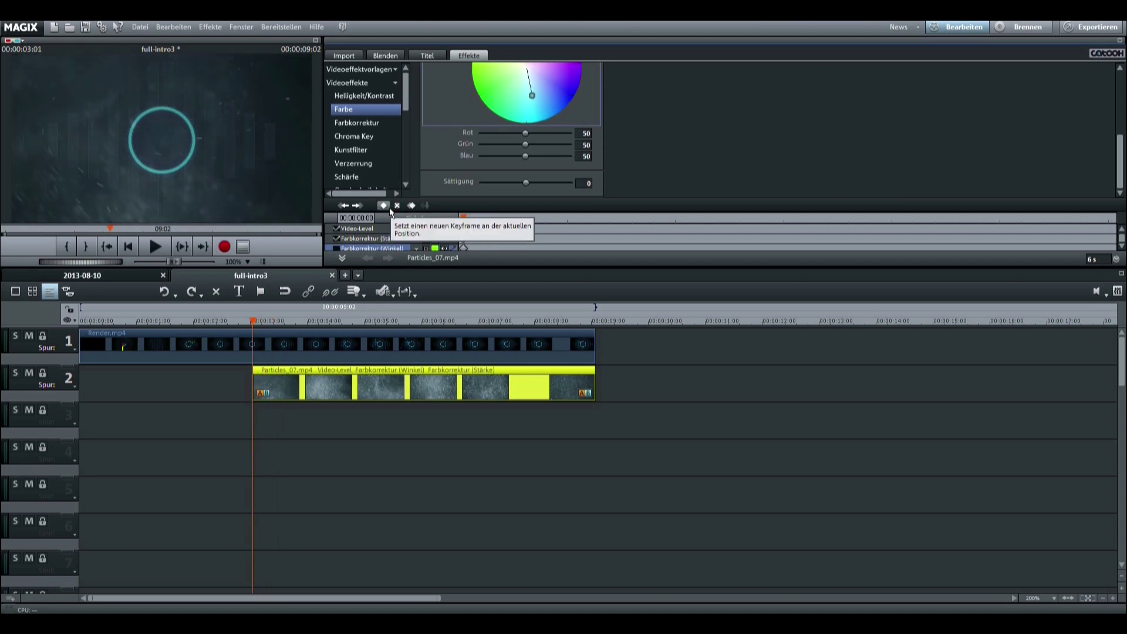
pyautogui.moveTo(462, 219); pyautogui.dragTo(558, 232)
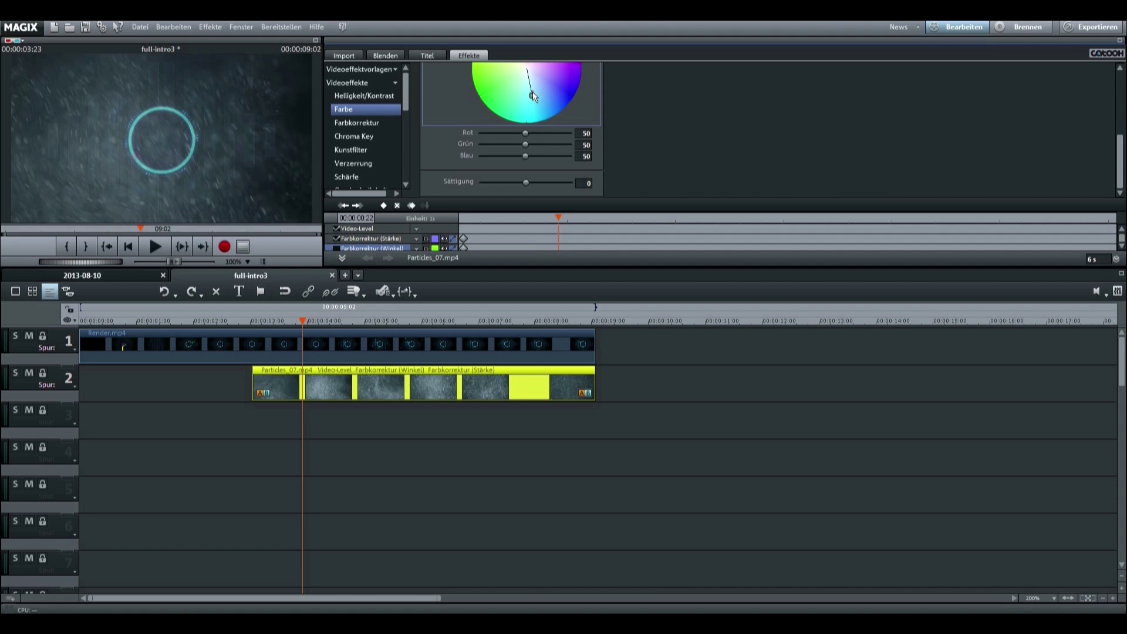
pyautogui.moveTo(532, 95); pyautogui.dragTo(507, 80)
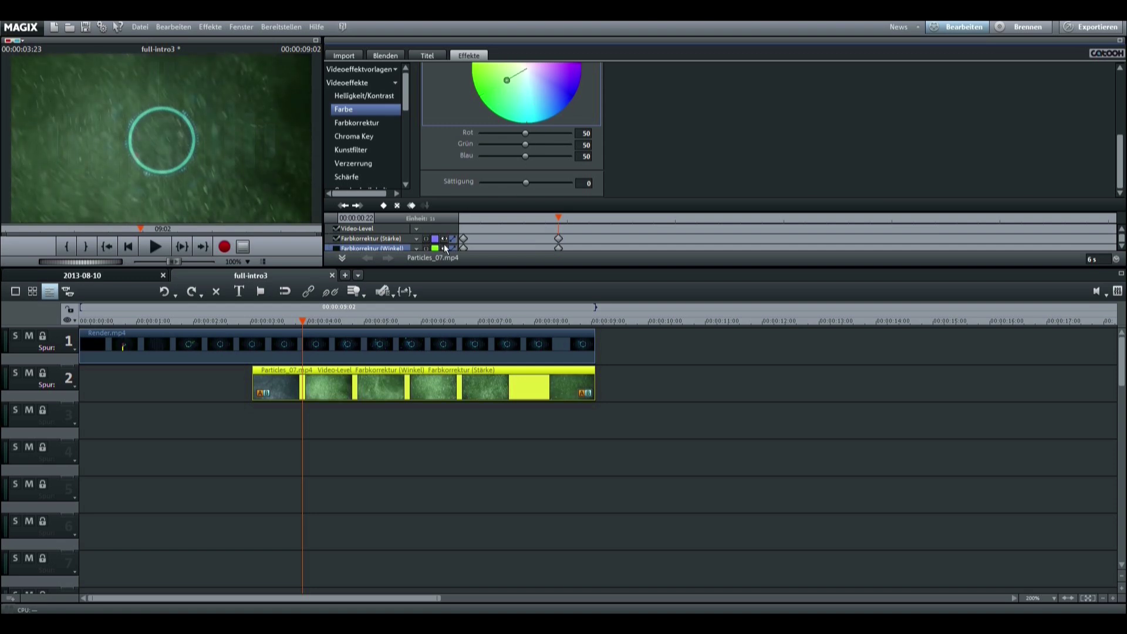
# Step: Change the Particles_07.mp4 tint to orange on the colour wheel at 00:00:05:11
pyautogui.moveTo(298, 322); pyautogui.dragTo(389, 323)
pyautogui.moveTo(1117, 174); pyautogui.dragTo(1119, 139)
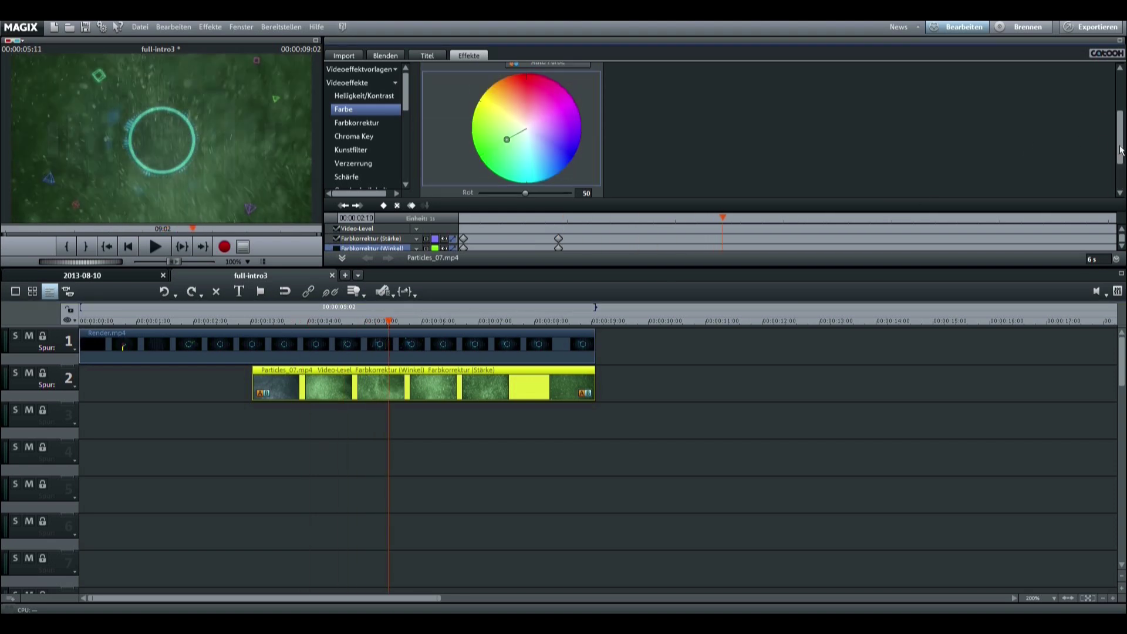
pyautogui.click(506, 167)
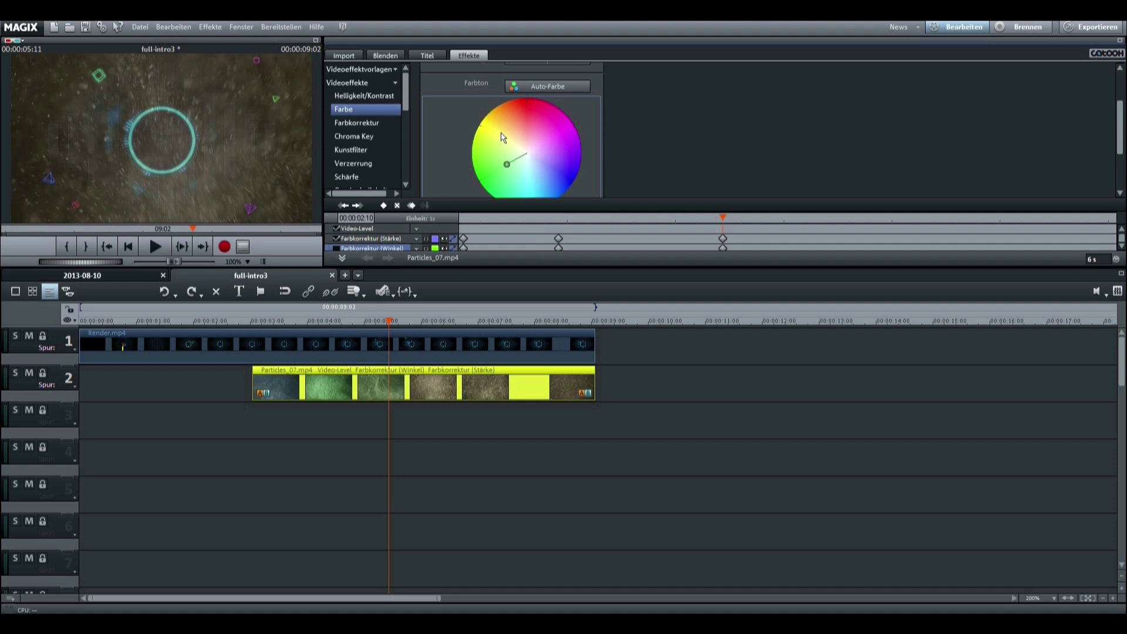
pyautogui.click(502, 119)
# Step: Change the Particles_07.mp4 tint to magenta-violet at 00:00:07:14 and to blue-violet at 00:00:08:16
pyautogui.moveTo(390, 322); pyautogui.dragTo(510, 336)
pyautogui.click(506, 125)
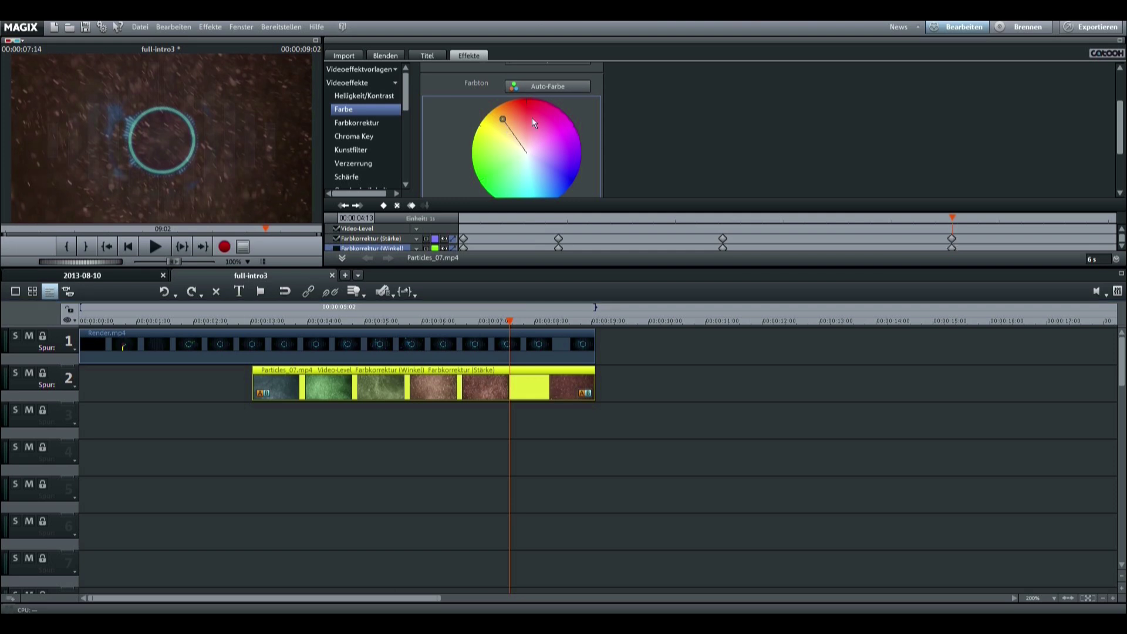
pyautogui.click(572, 168)
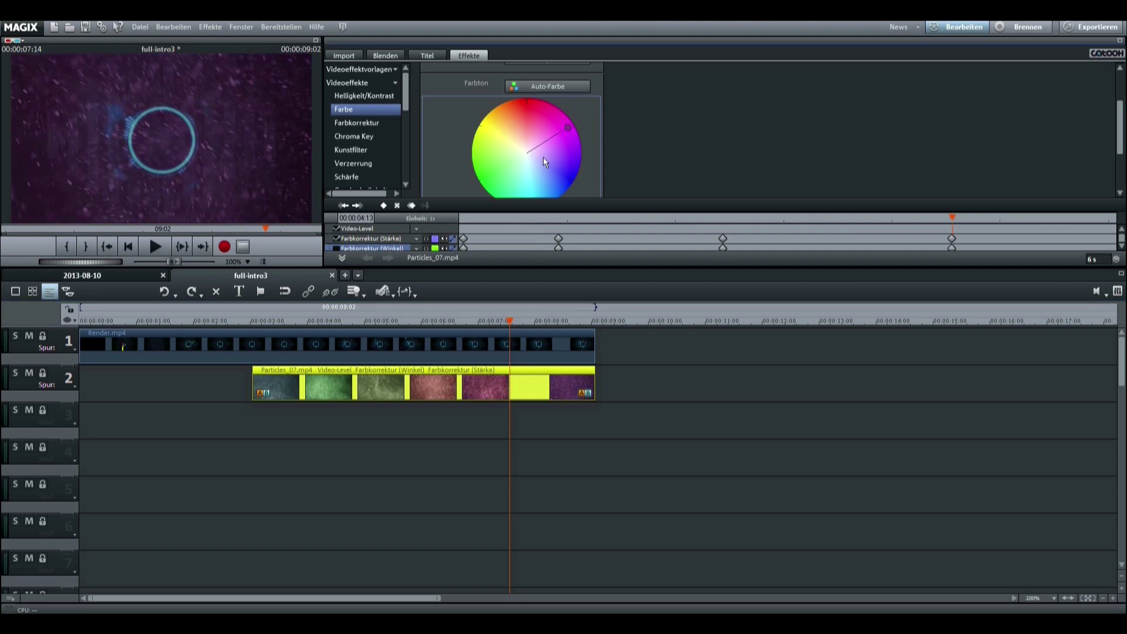
pyautogui.moveTo(508, 323); pyautogui.dragTo(571, 323)
pyautogui.click(566, 130)
pyautogui.click(573, 173)
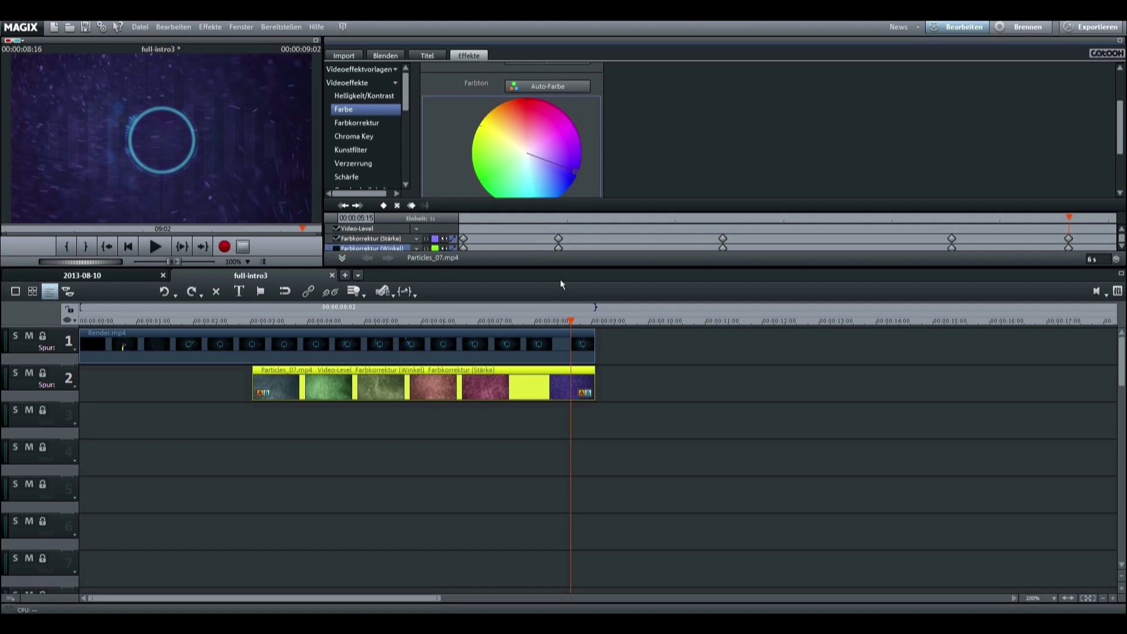
# Step: Play the intro from the beginning and review the particle colour transitions across the timeline
pyautogui.moveTo(569, 324); pyautogui.dragTo(44, 393)
pyautogui.click(157, 249)
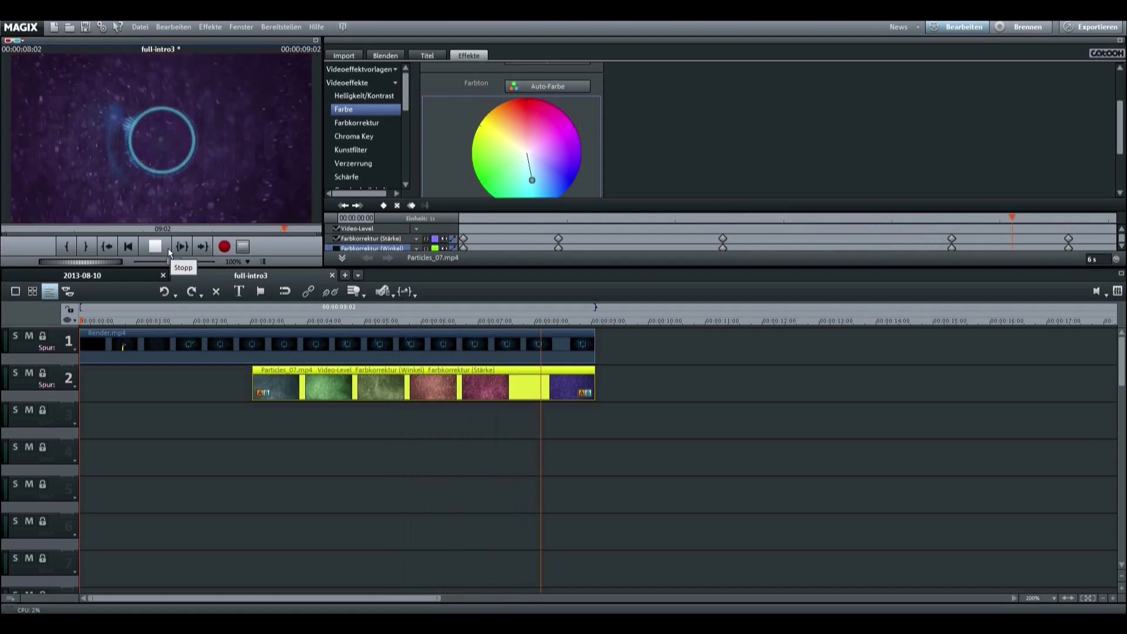
pyautogui.click(168, 247)
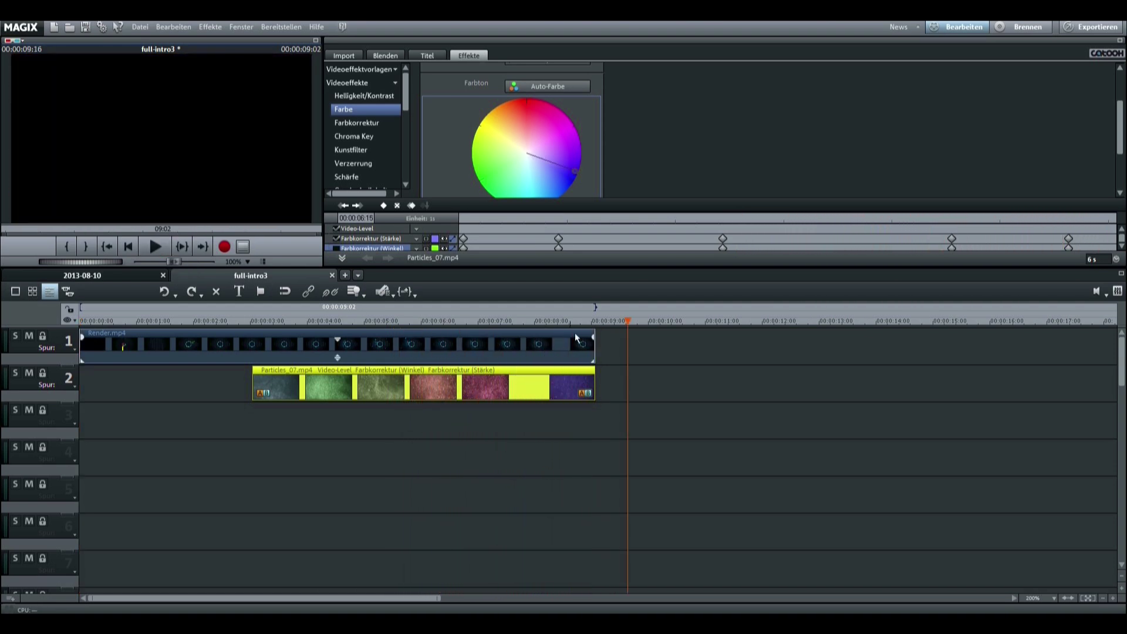
pyautogui.moveTo(625, 322); pyautogui.dragTo(561, 389)
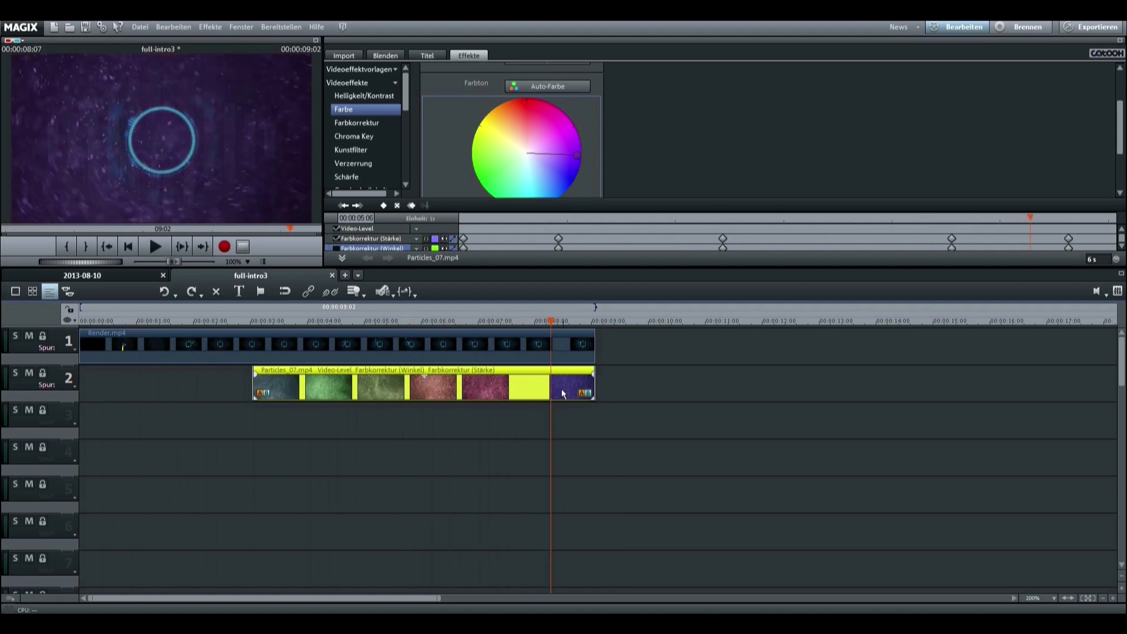
pyautogui.moveTo(551, 326); pyautogui.dragTo(381, 444)
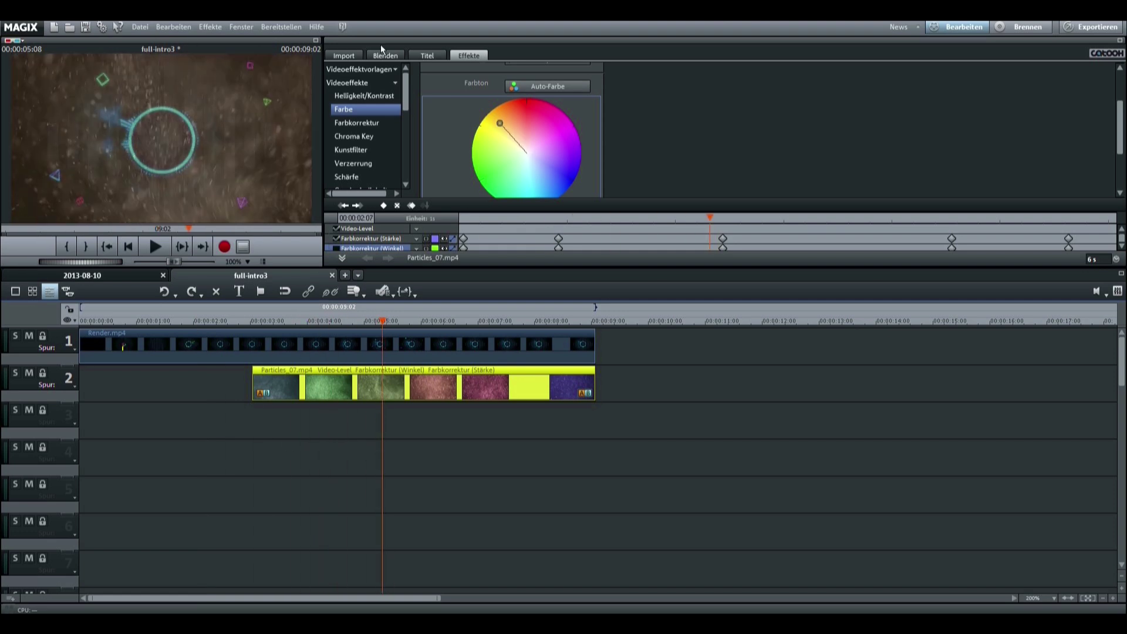
# Step: Bring up the files in the Intro Tutorial folder and switch the full-intro3 project to storyboard view
pyautogui.scroll(3, 1112, 128)
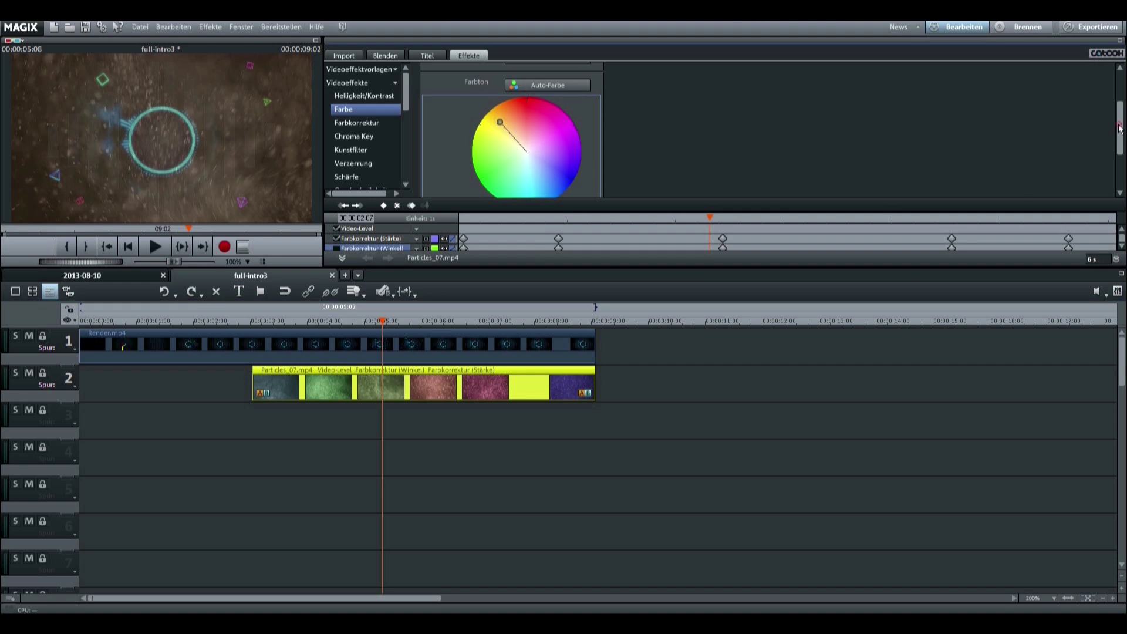
pyautogui.click(360, 58)
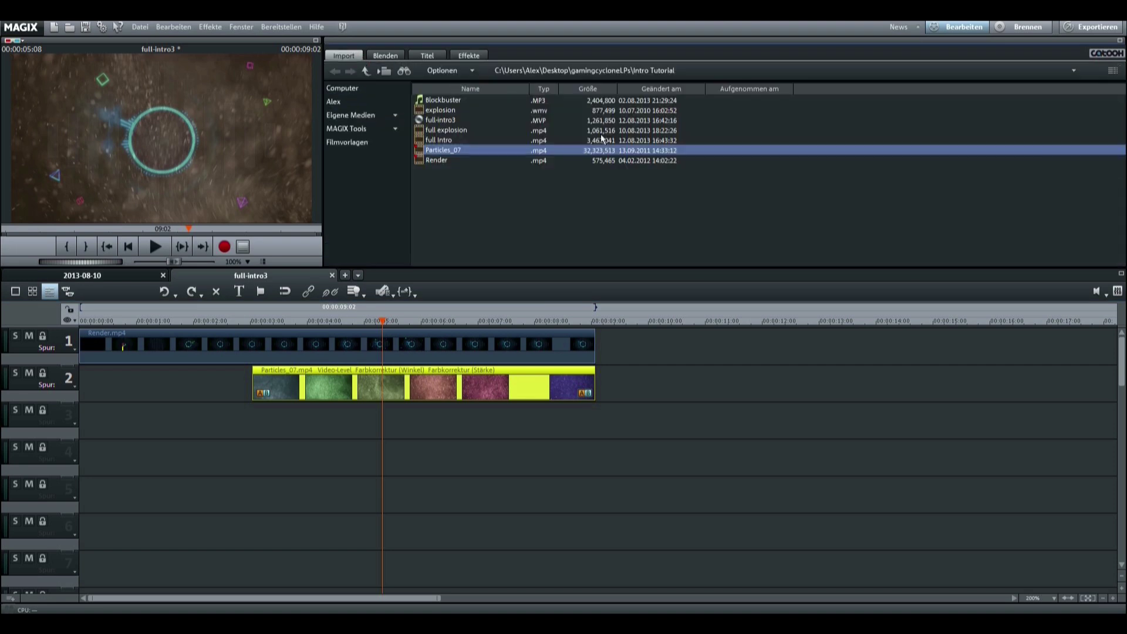
pyautogui.click(432, 171)
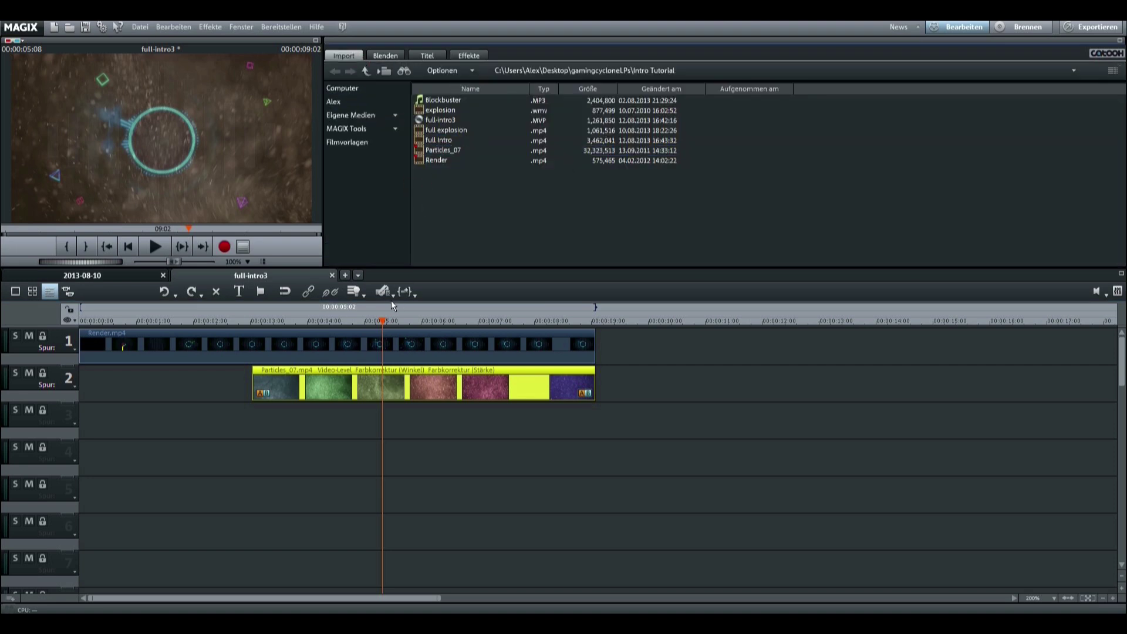
pyautogui.moveTo(386, 324); pyautogui.dragTo(587, 322)
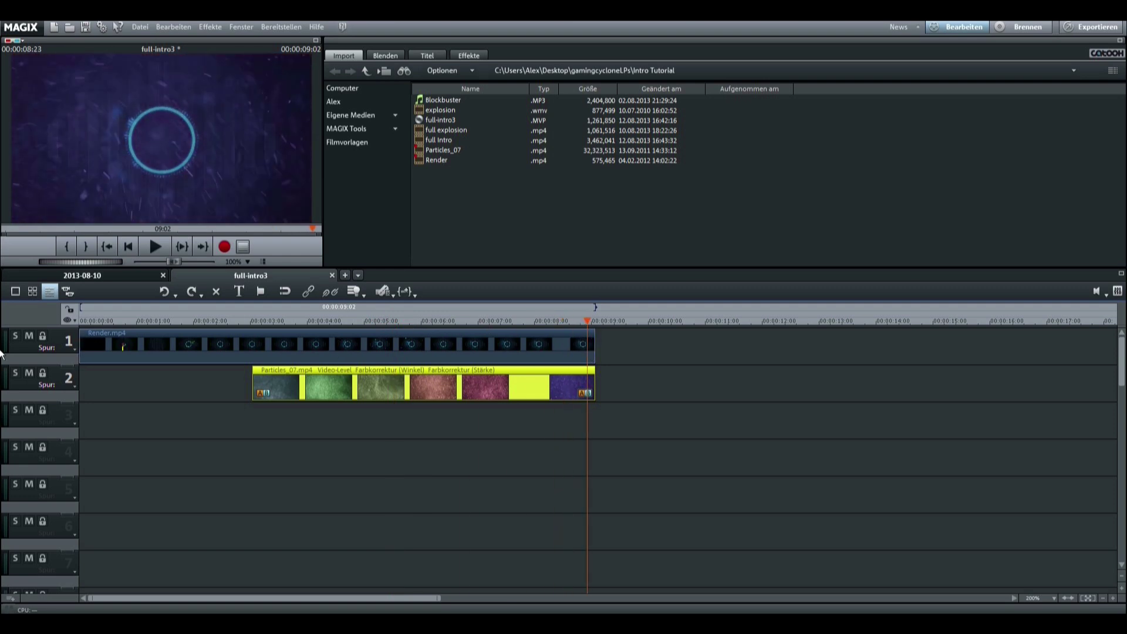
pyautogui.click(14, 292)
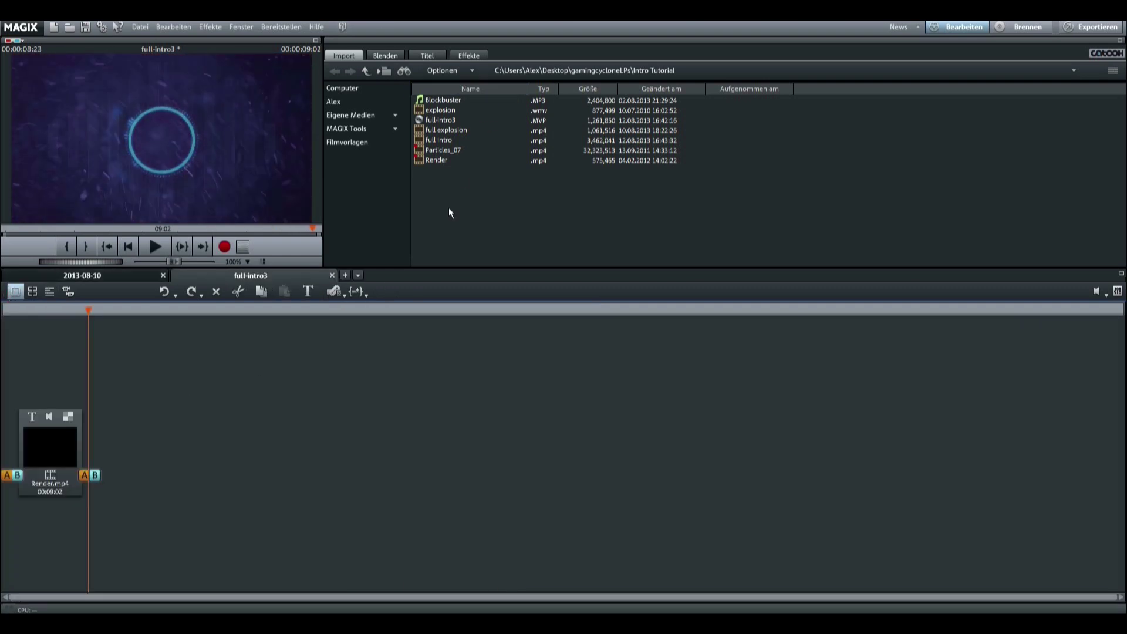
# Step: Try adding explosion.wmv after Render.mp4 in the storyboard, then delete the added clip
pyautogui.moveTo(464, 114)
pyautogui.moveTo(463, 114); pyautogui.dragTo(176, 453)
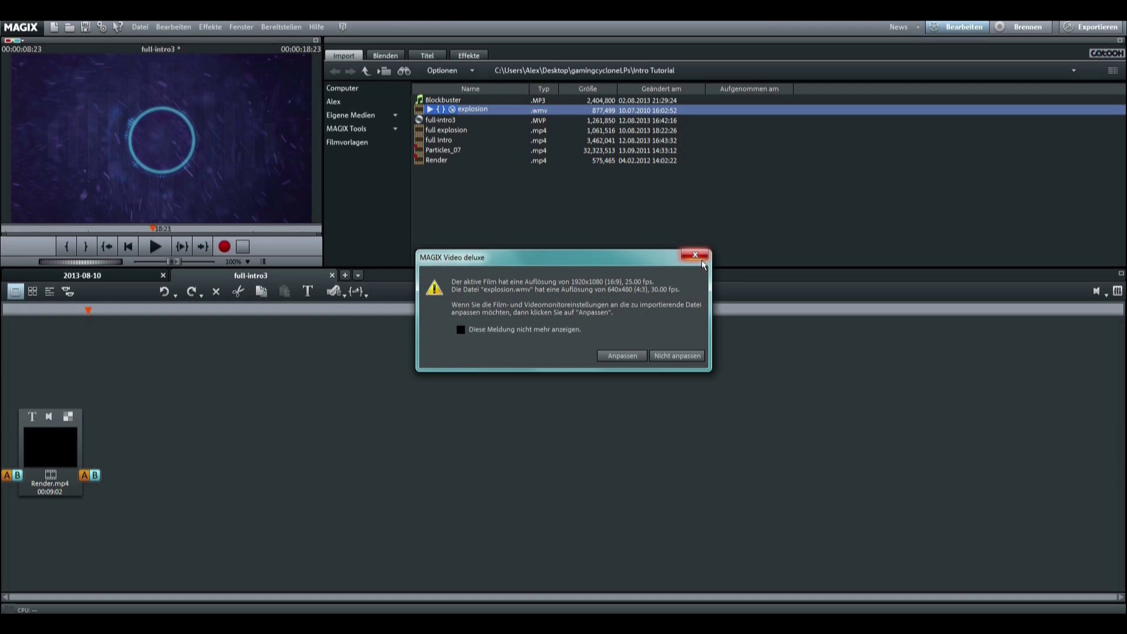
pyautogui.click(702, 262)
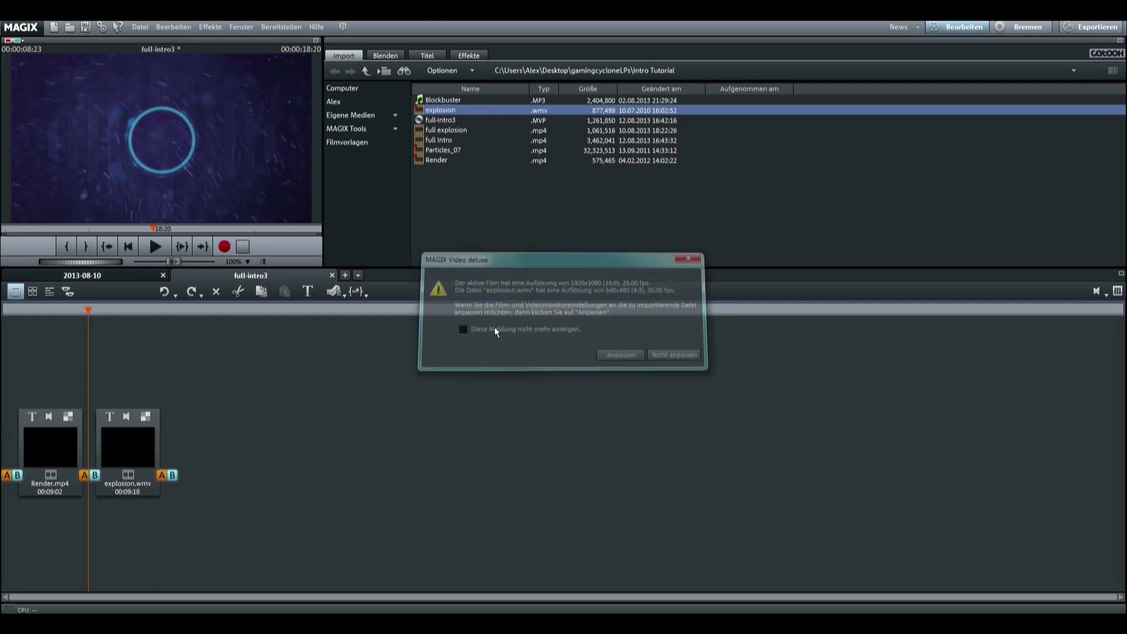
pyautogui.rightClick(141, 463)
pyautogui.click(176, 412)
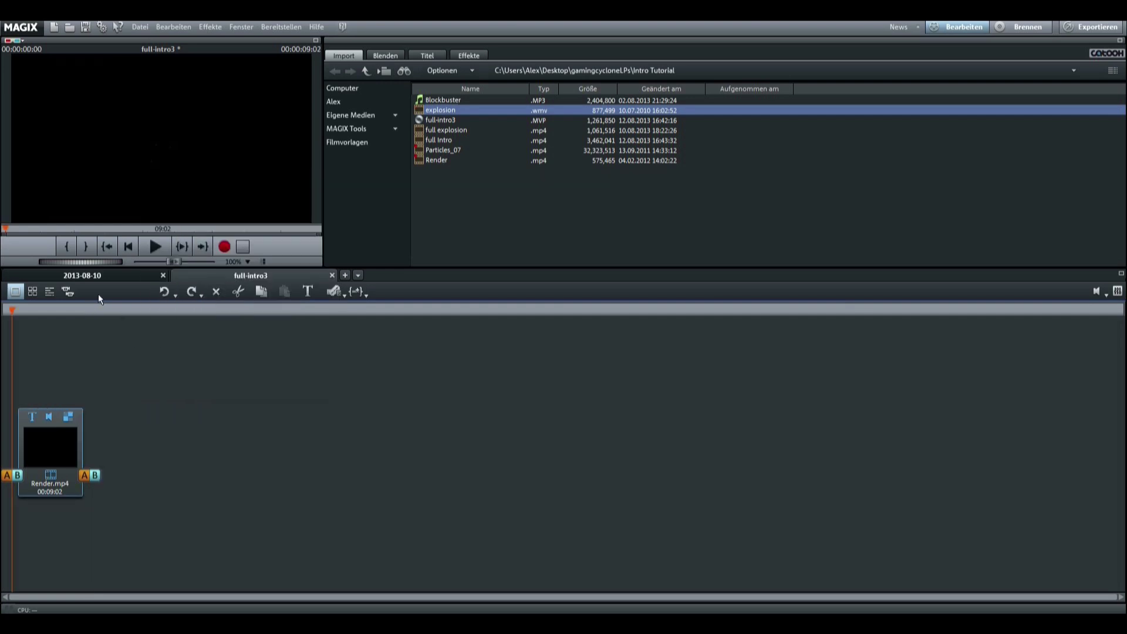
# Step: Switch full-intro3 back to the timeline view and consult the track layout of the 2013-08-10 film for reference
pyautogui.click(50, 297)
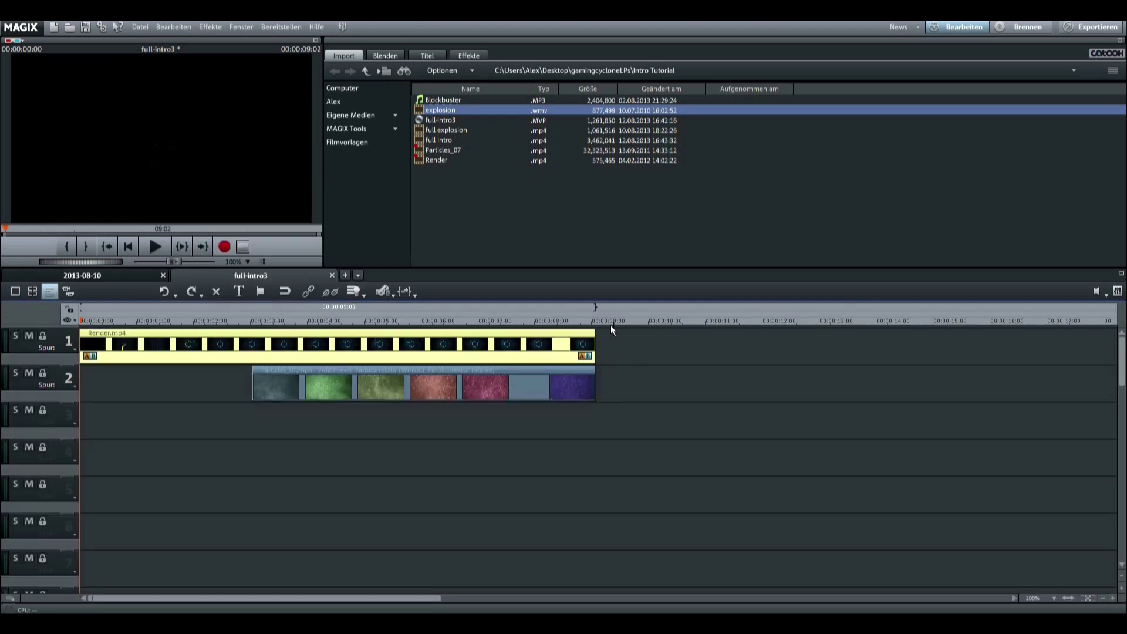
pyautogui.click(72, 276)
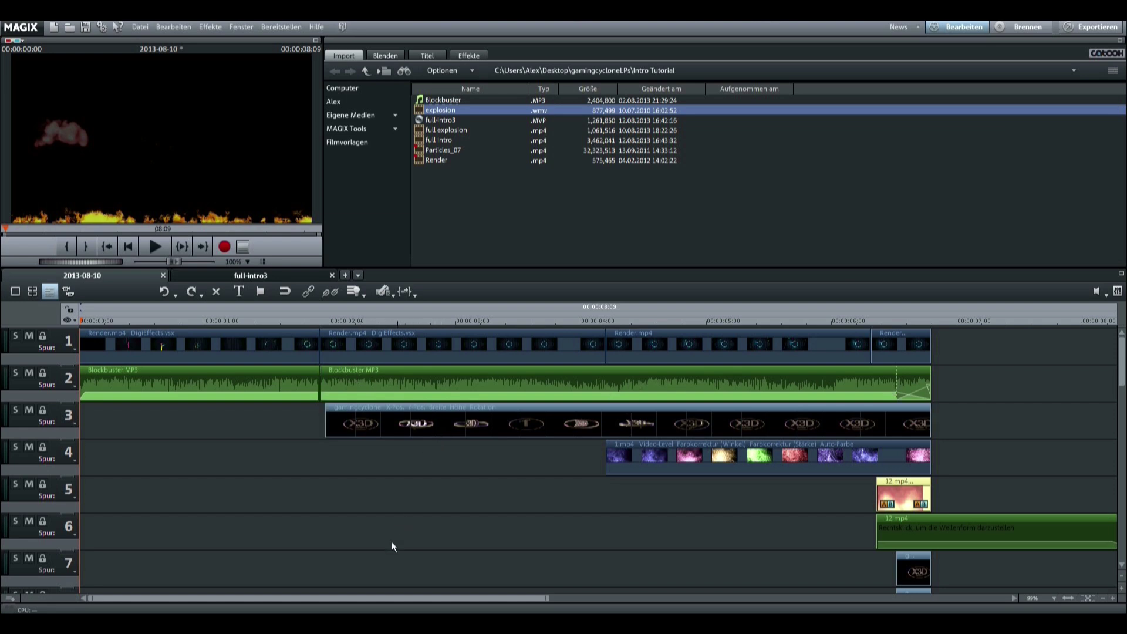
pyautogui.click(221, 275)
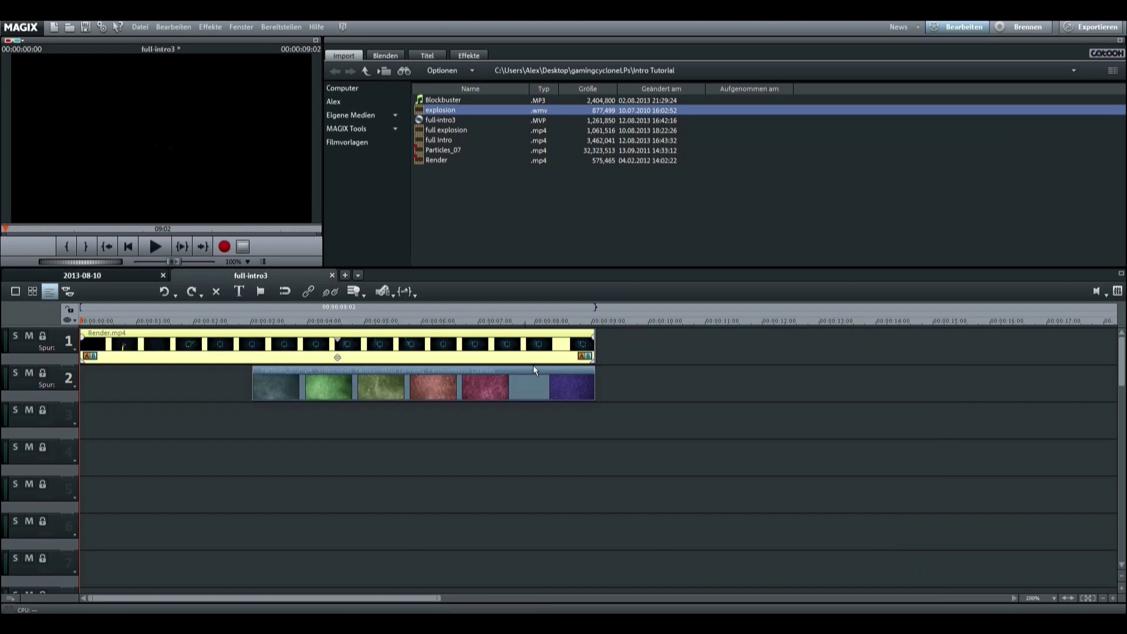
# Step: Try explosion.wmv on track 3 without adapting the film settings, check its picture and delete the clip
pyautogui.moveTo(449, 117)
pyautogui.moveTo(475, 112); pyautogui.dragTo(499, 416)
pyautogui.click(654, 355)
pyautogui.moveTo(517, 326); pyautogui.dragTo(565, 348)
pyautogui.rightClick(631, 425)
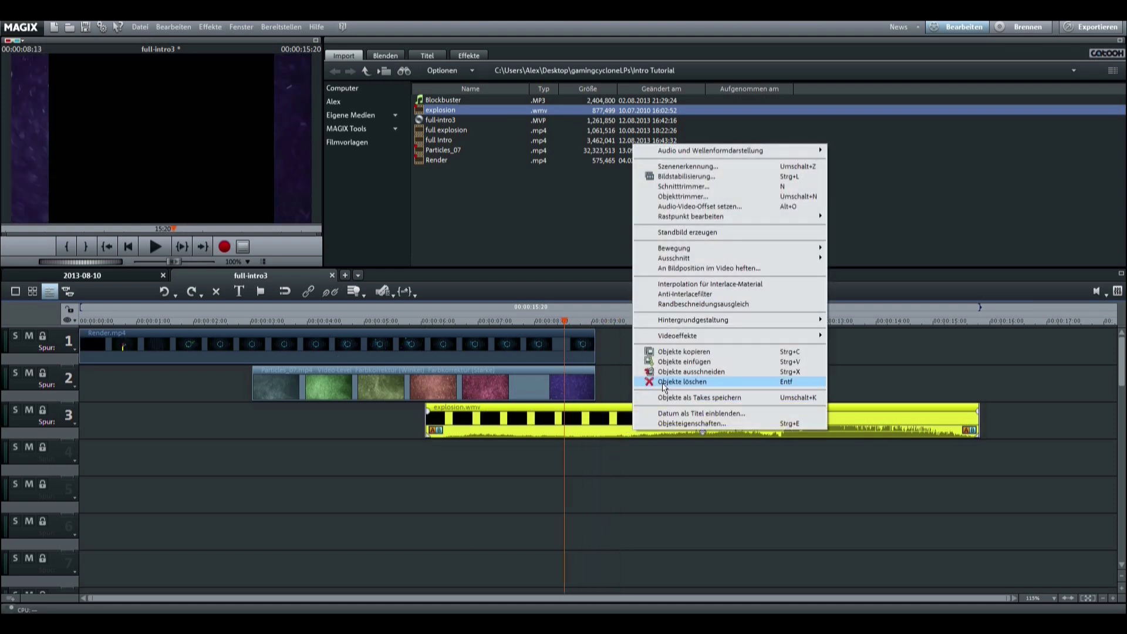
pyautogui.click(665, 383)
# Step: Place full explosion.mp4 on track 3, starting at 00:00:07:02
pyautogui.moveTo(568, 325); pyautogui.dragTo(482, 323)
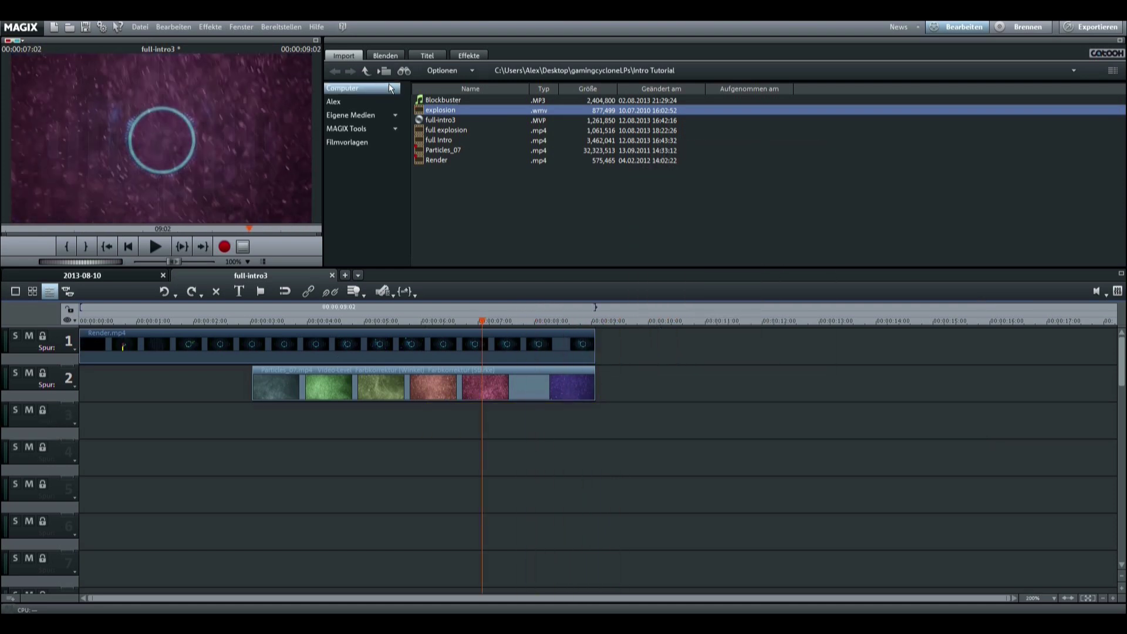
pyautogui.click(473, 132)
pyautogui.moveTo(477, 127); pyautogui.dragTo(532, 422)
# Step: Trim Render.mp4, Particles_07.mp4 and full explosion.mp4 so that all three end at 00:00:09:01
pyautogui.moveTo(482, 322); pyautogui.dragTo(584, 342)
pyautogui.click(594, 352)
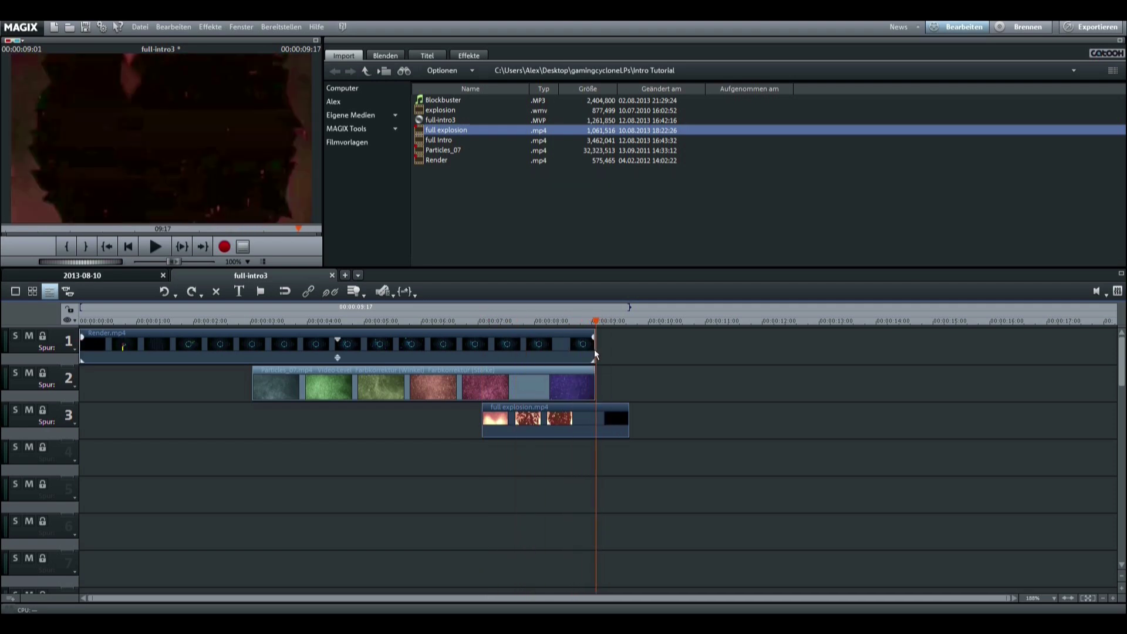
pyautogui.click(596, 418)
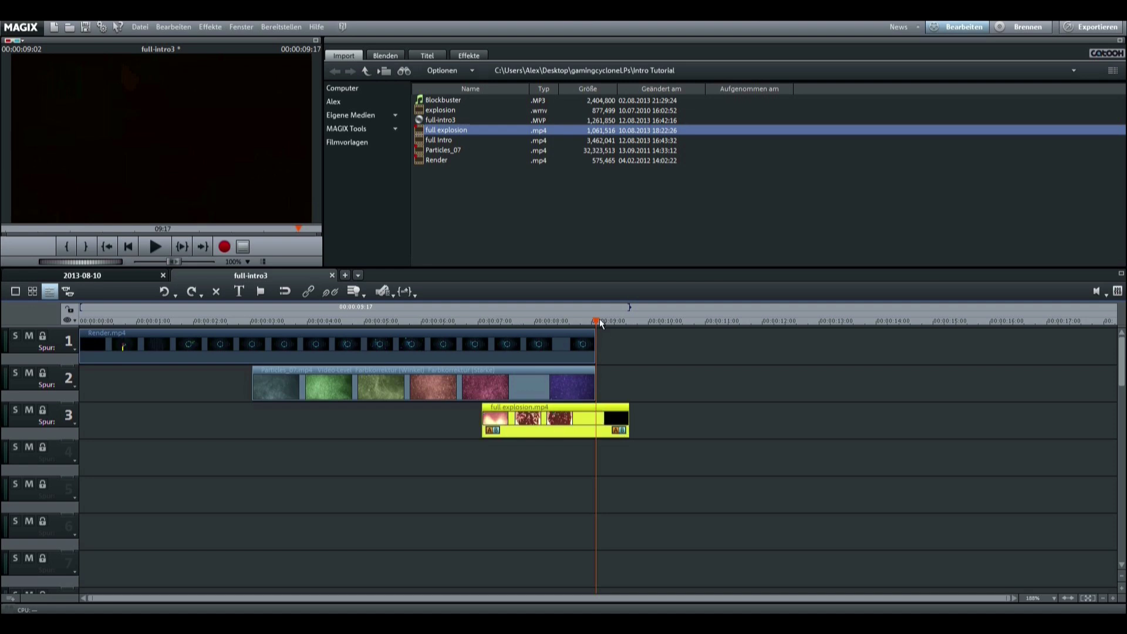
pyautogui.moveTo(596, 325); pyautogui.dragTo(594, 327)
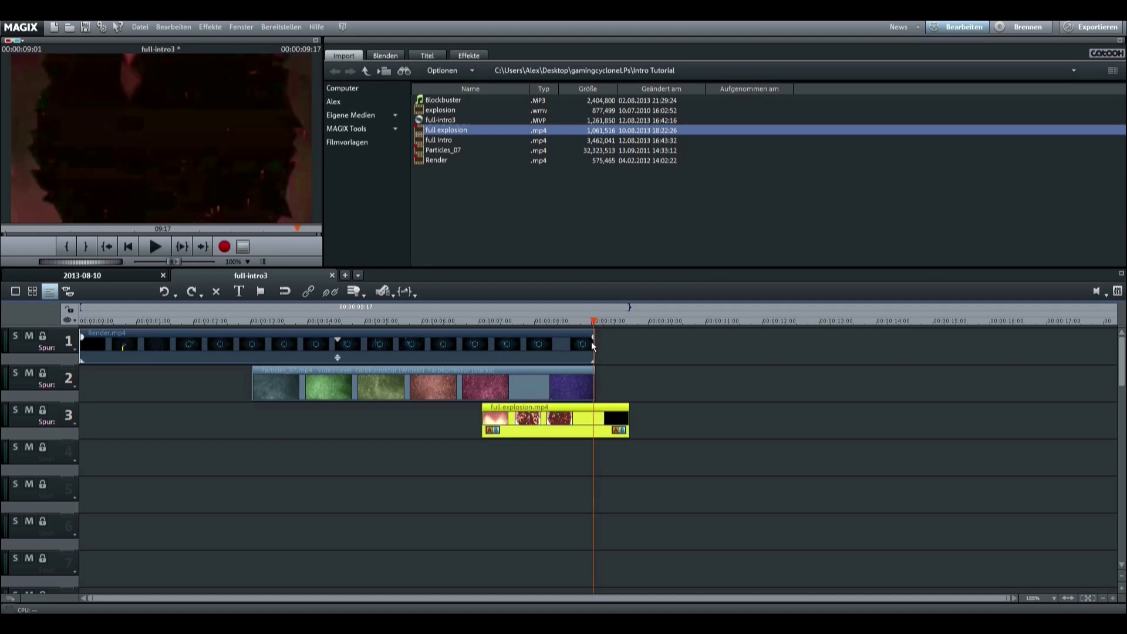
pyautogui.click(592, 346)
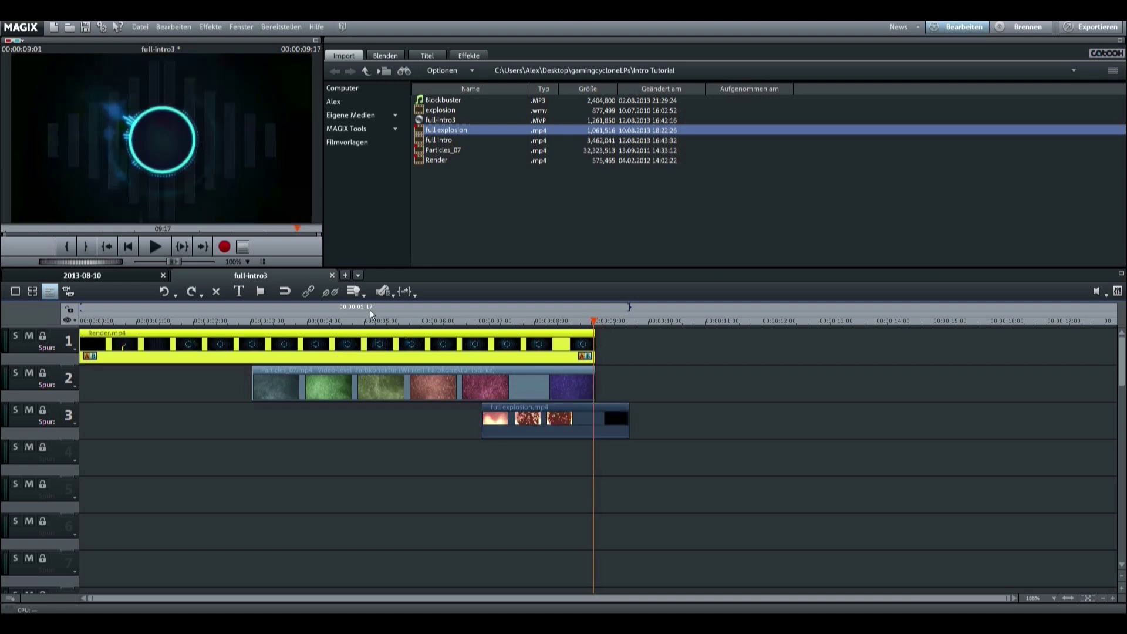
pyautogui.click(516, 377)
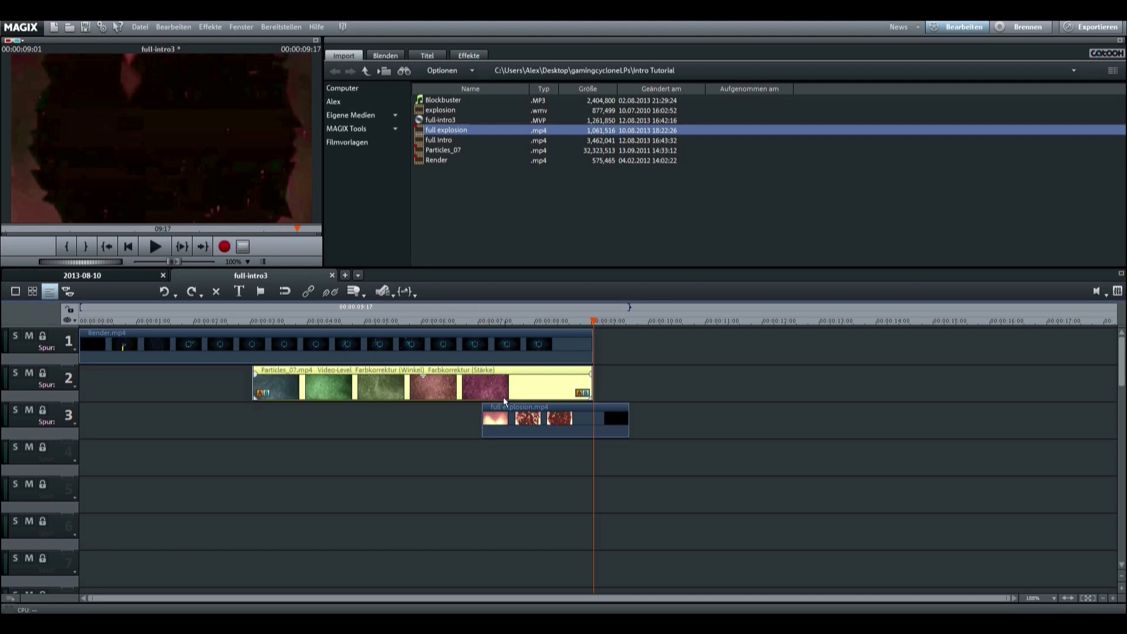
pyautogui.click(499, 419)
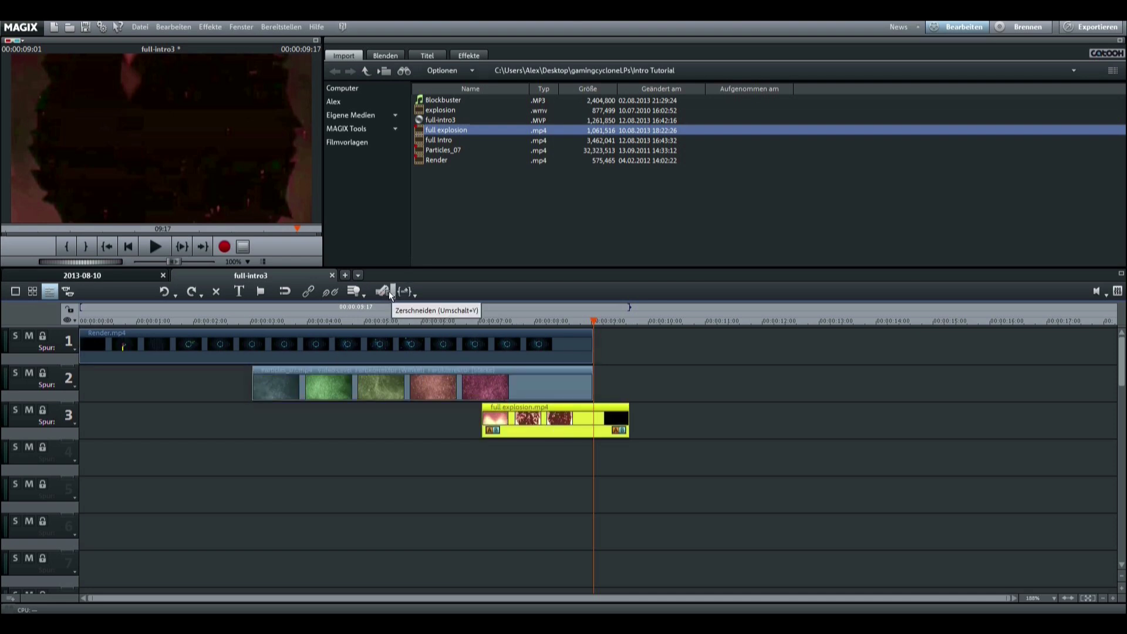
pyautogui.click(383, 291)
# Step: Play back the intro and check the timing of the explosion near its end
pyautogui.moveTo(590, 324); pyautogui.dragTo(118, 353)
pyautogui.click(152, 245)
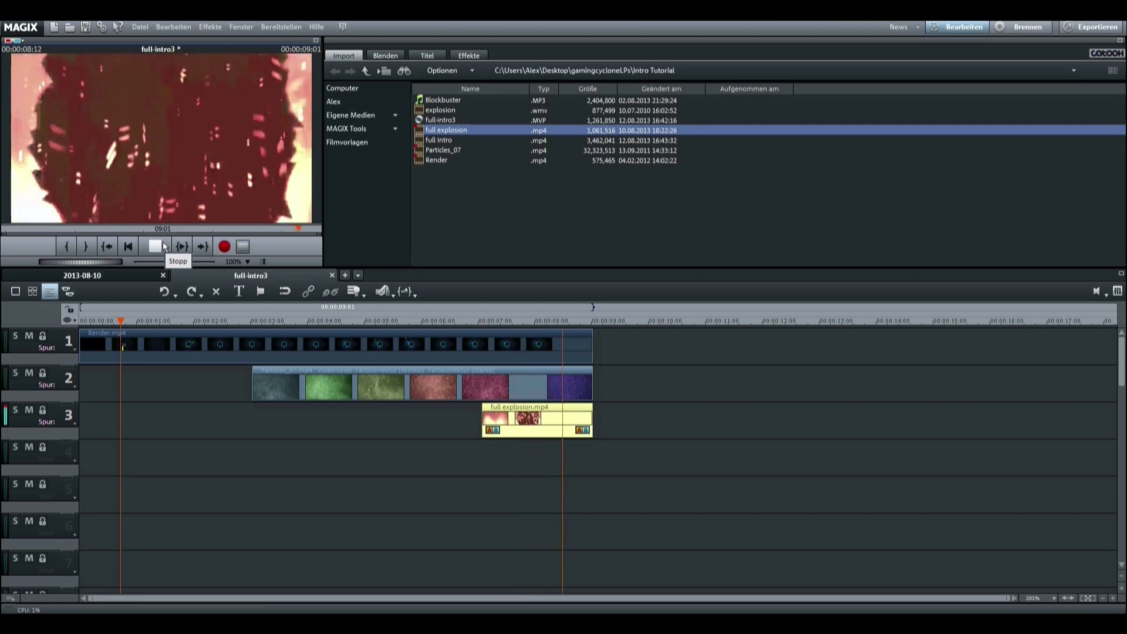
pyautogui.click(164, 247)
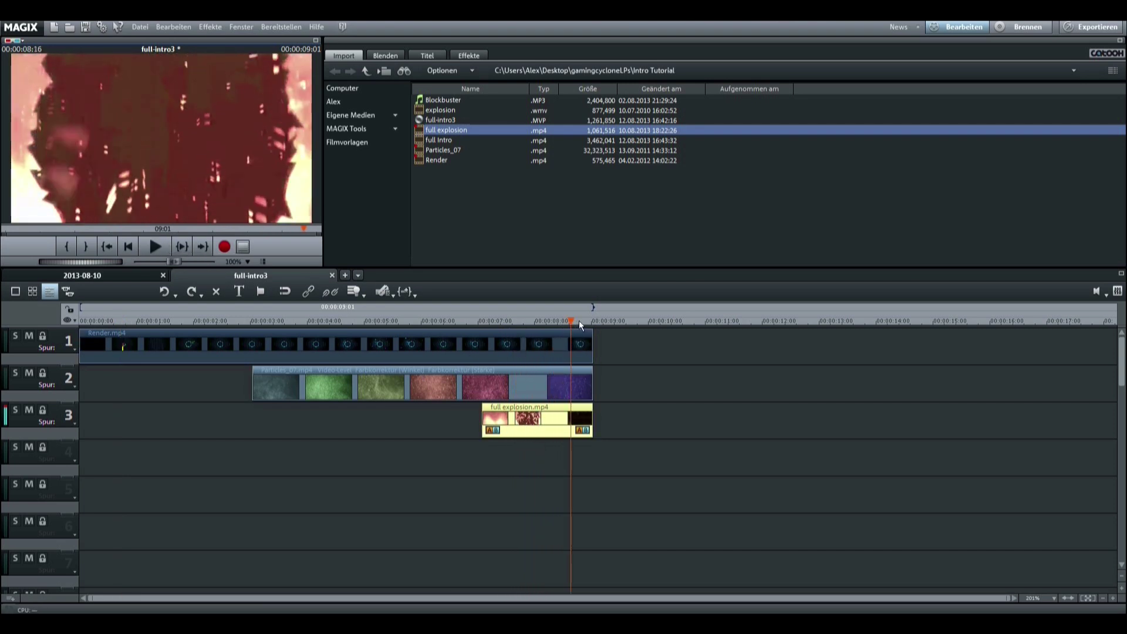
# Step: Move full explosion.mp4 on track 3 to start at about 00:00:07:16 and extend its end to 00:00:10:06
pyautogui.moveTo(537, 426); pyautogui.dragTo(570, 425)
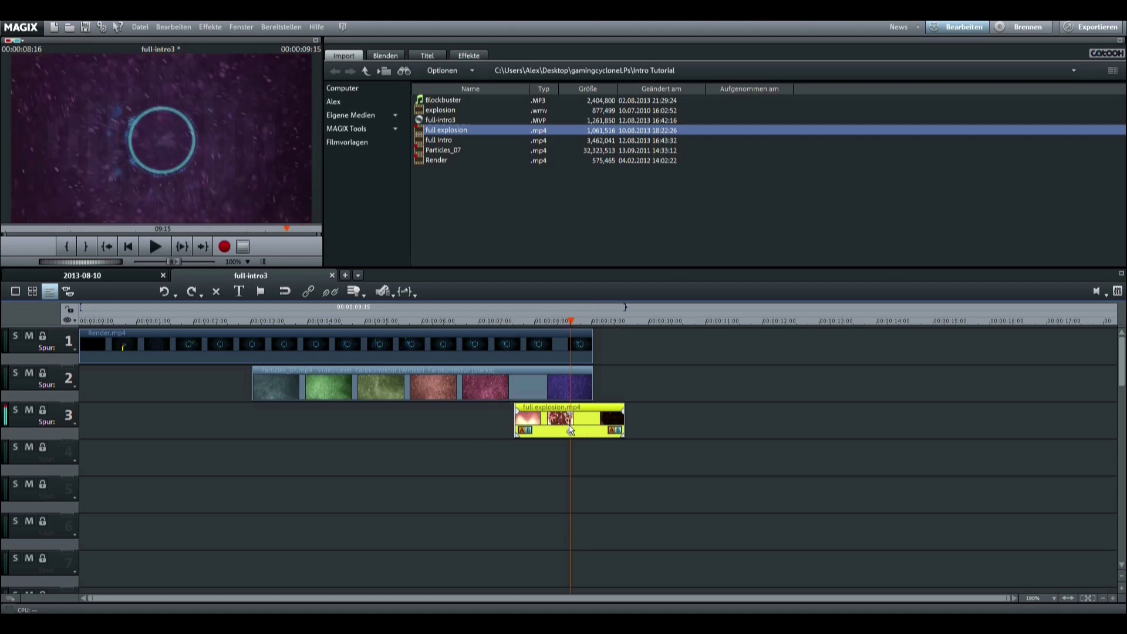
pyautogui.click(575, 321)
pyautogui.moveTo(578, 325); pyautogui.dragTo(590, 325)
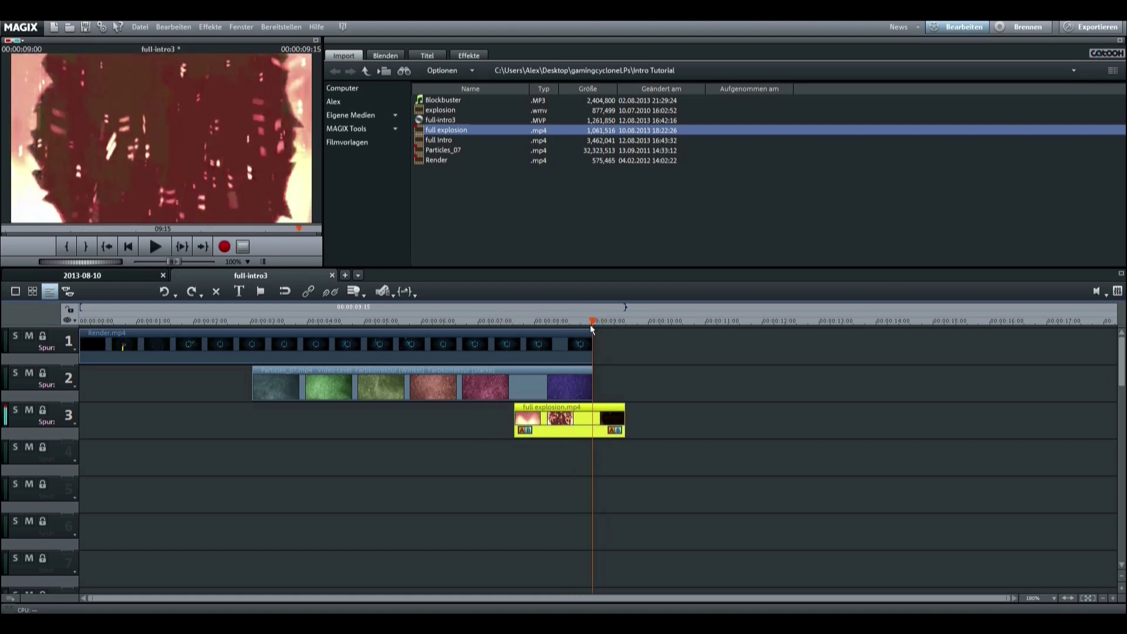
pyautogui.click(567, 419)
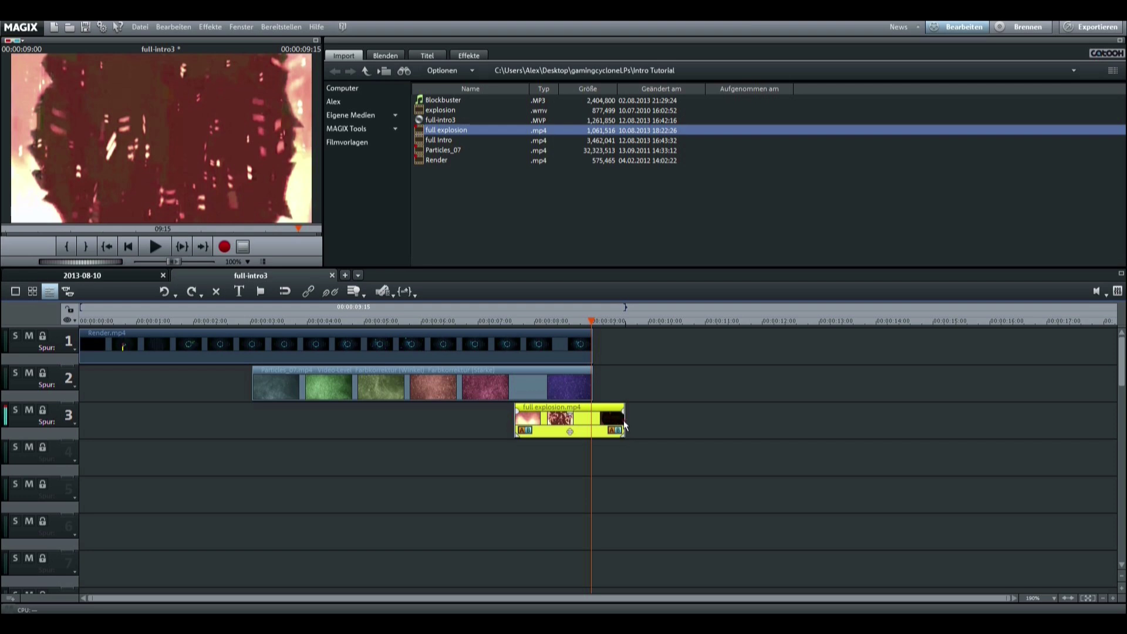
pyautogui.moveTo(625, 425); pyautogui.dragTo(690, 425)
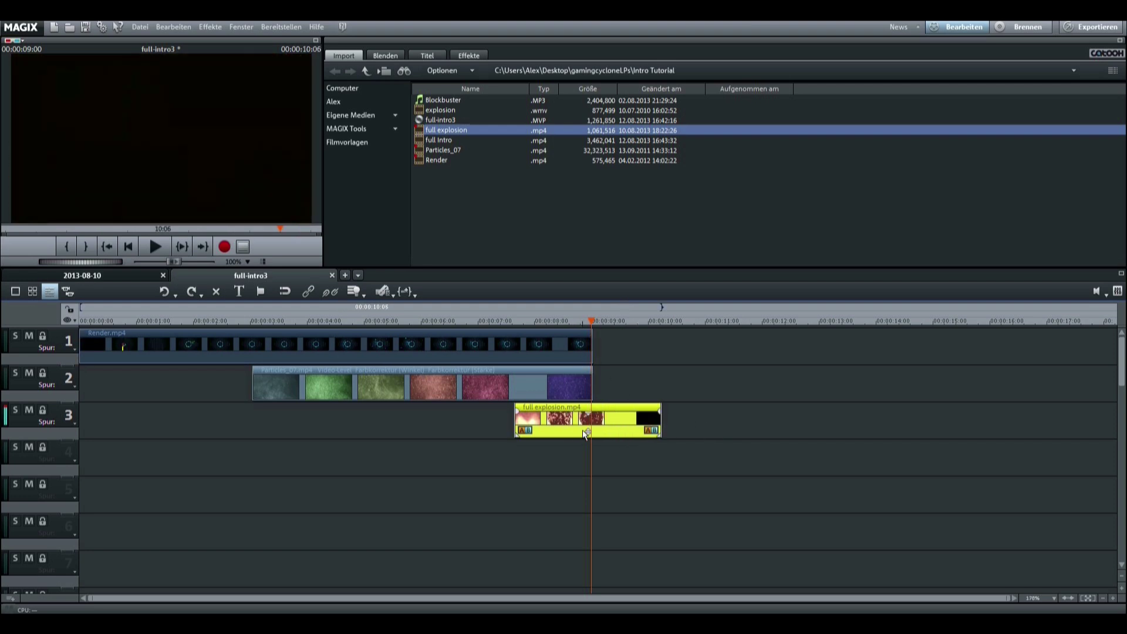
pyautogui.moveTo(590, 322); pyautogui.dragTo(627, 326)
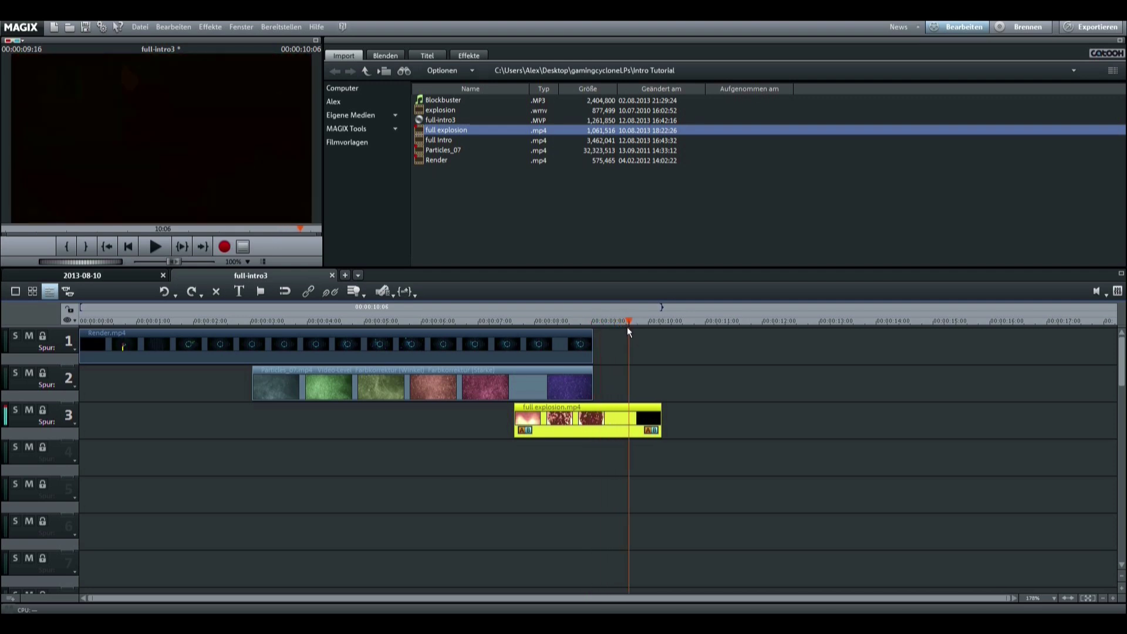
# Step: Ungroup full explosion.mp4 so that its audio sits separately on track 4
pyautogui.click(139, 27)
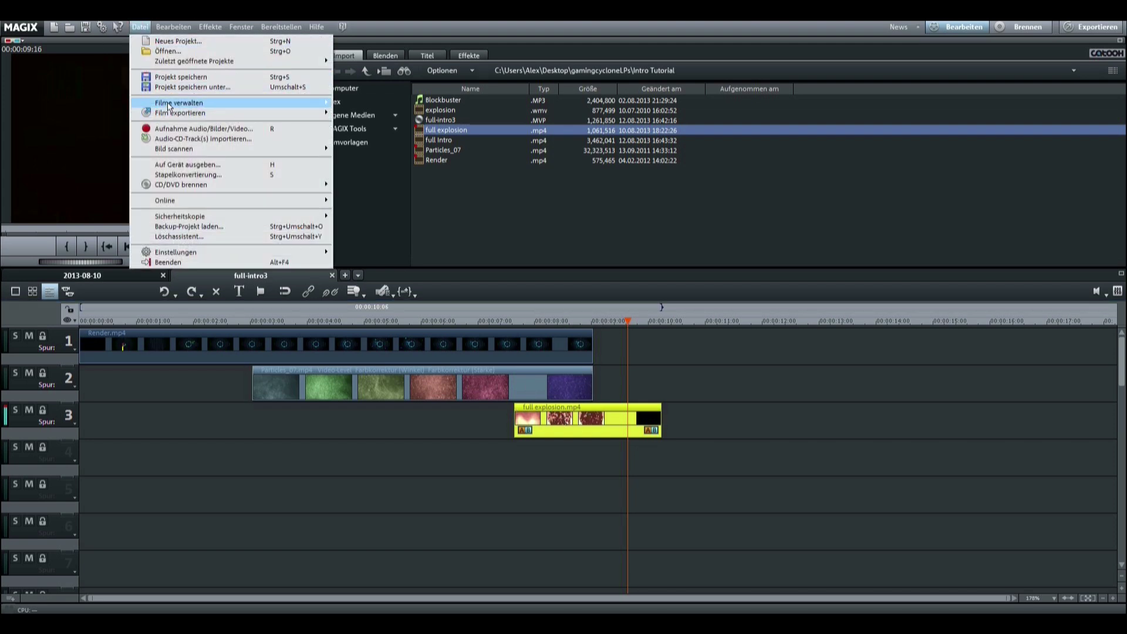
pyautogui.moveTo(182, 24)
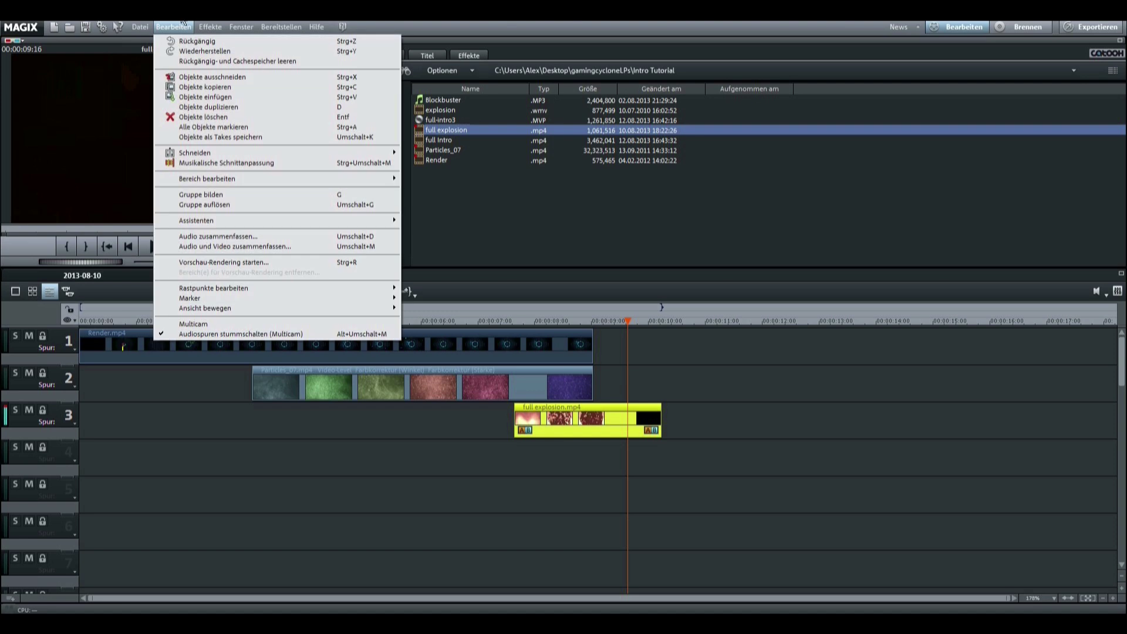
pyautogui.moveTo(224, 221)
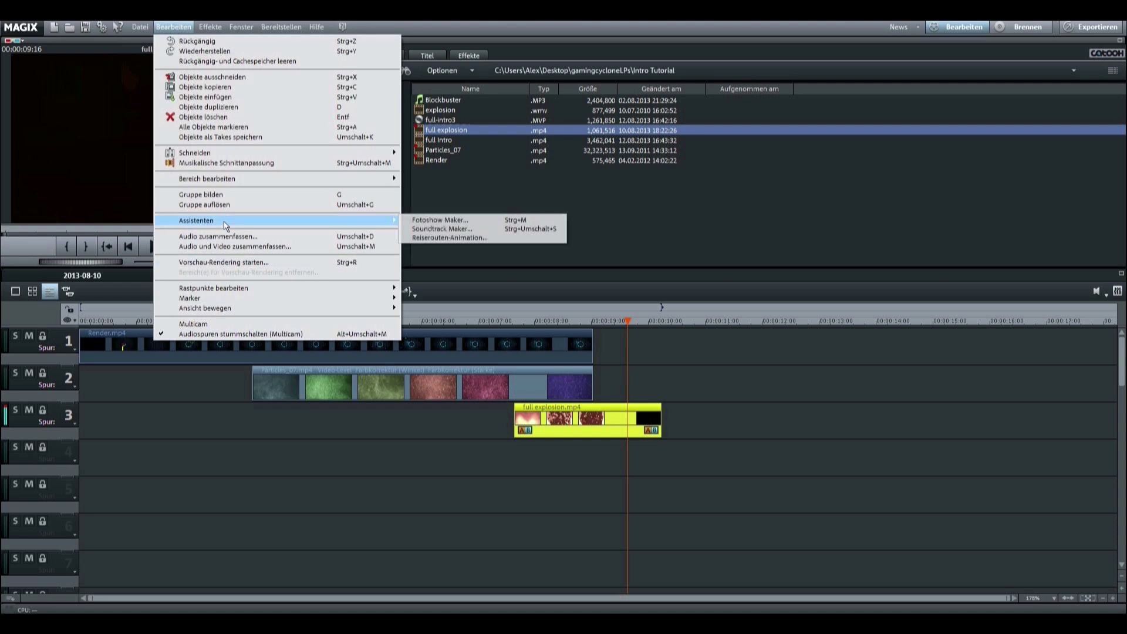
pyautogui.click(340, 207)
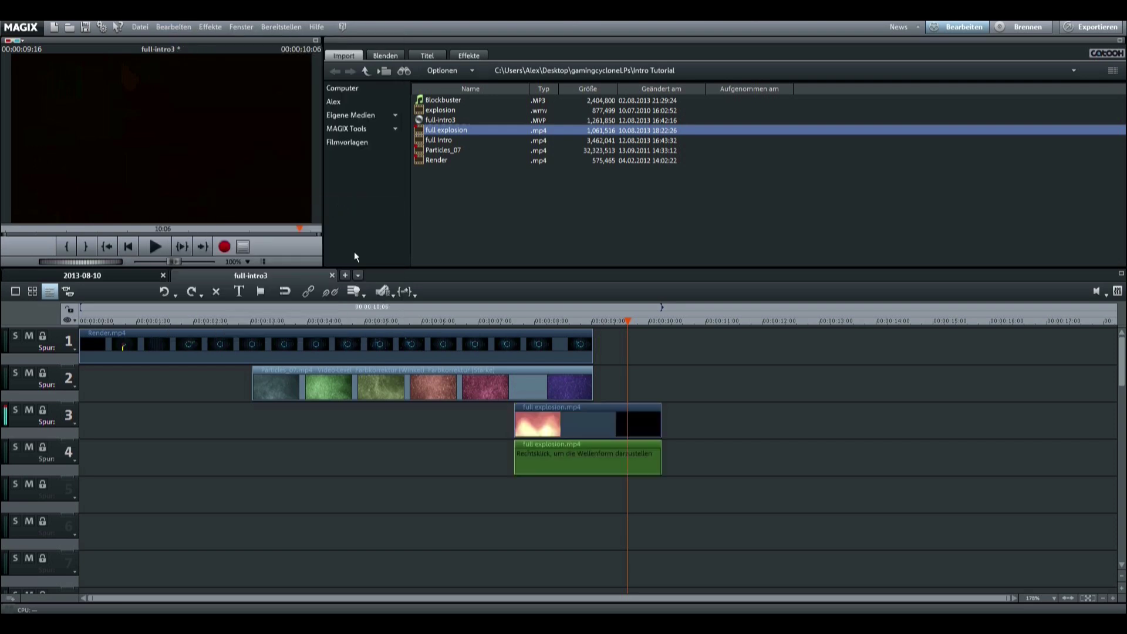
pyautogui.click(601, 457)
pyautogui.click(612, 421)
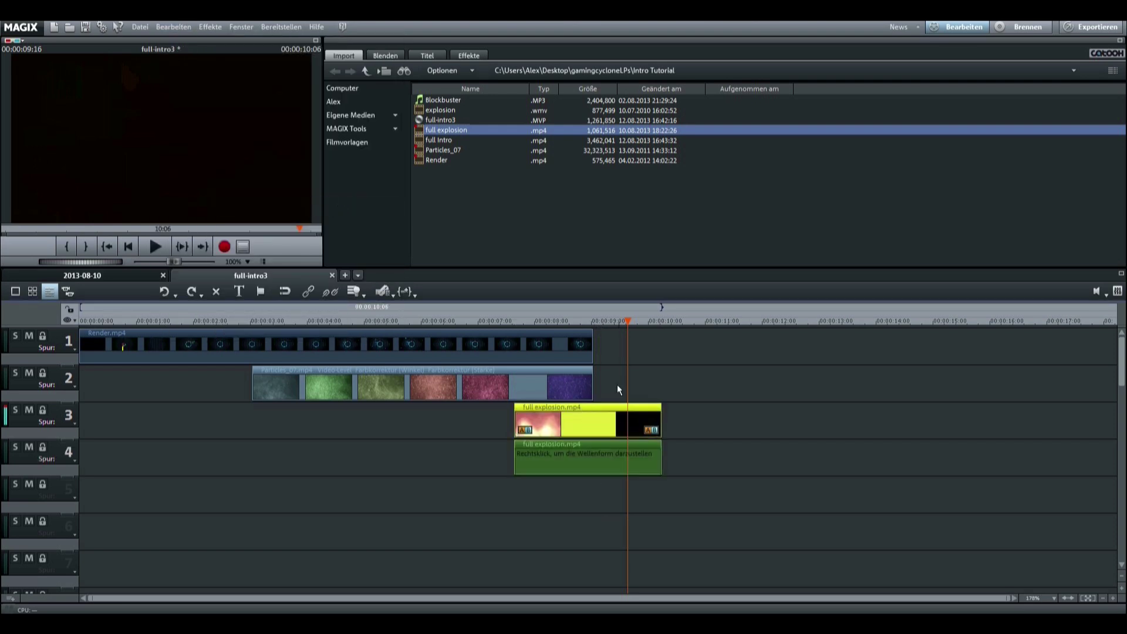
pyautogui.click(616, 461)
# Step: Trim only the video part of full explosion.mp4 on track 3 to end at 00:00:09:00
pyautogui.moveTo(627, 319); pyautogui.dragTo(593, 337)
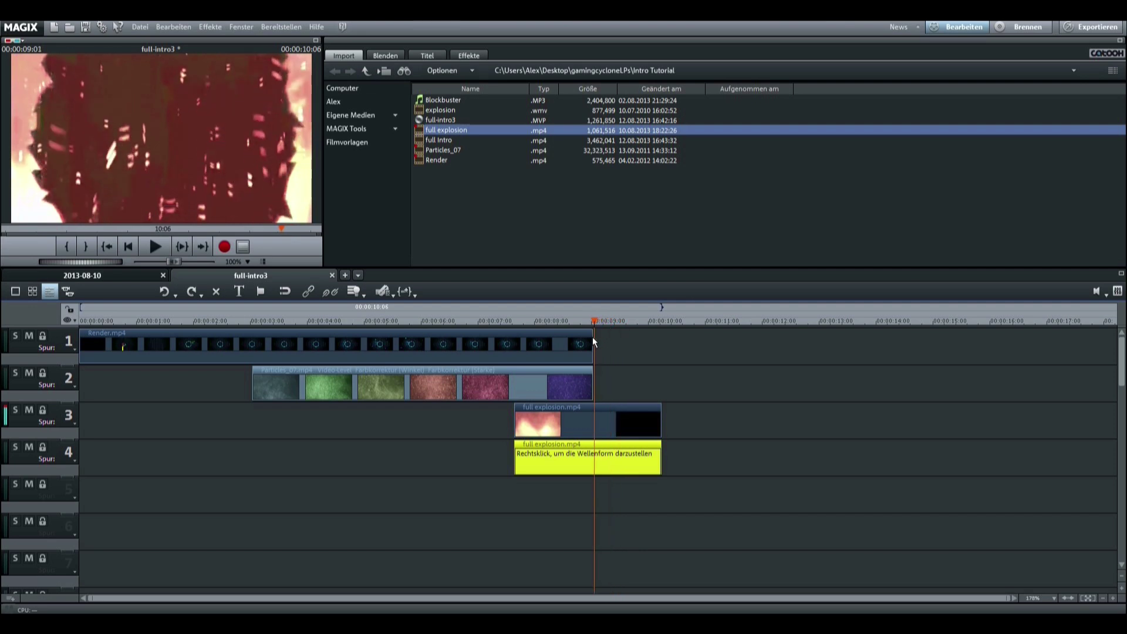
pyautogui.click(581, 339)
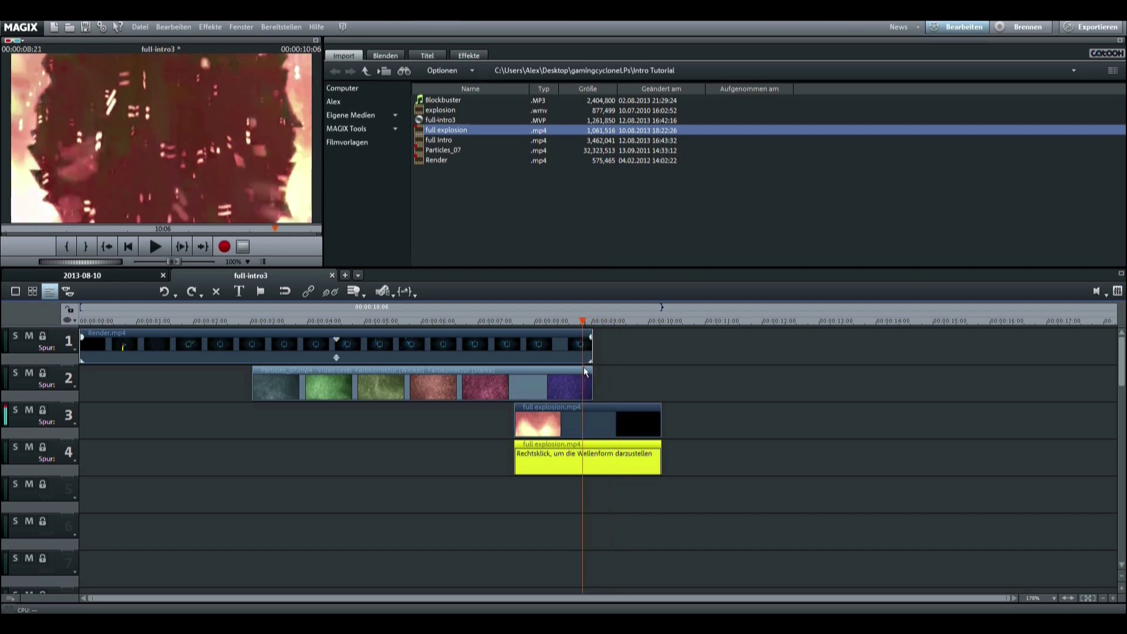
pyautogui.click(590, 322)
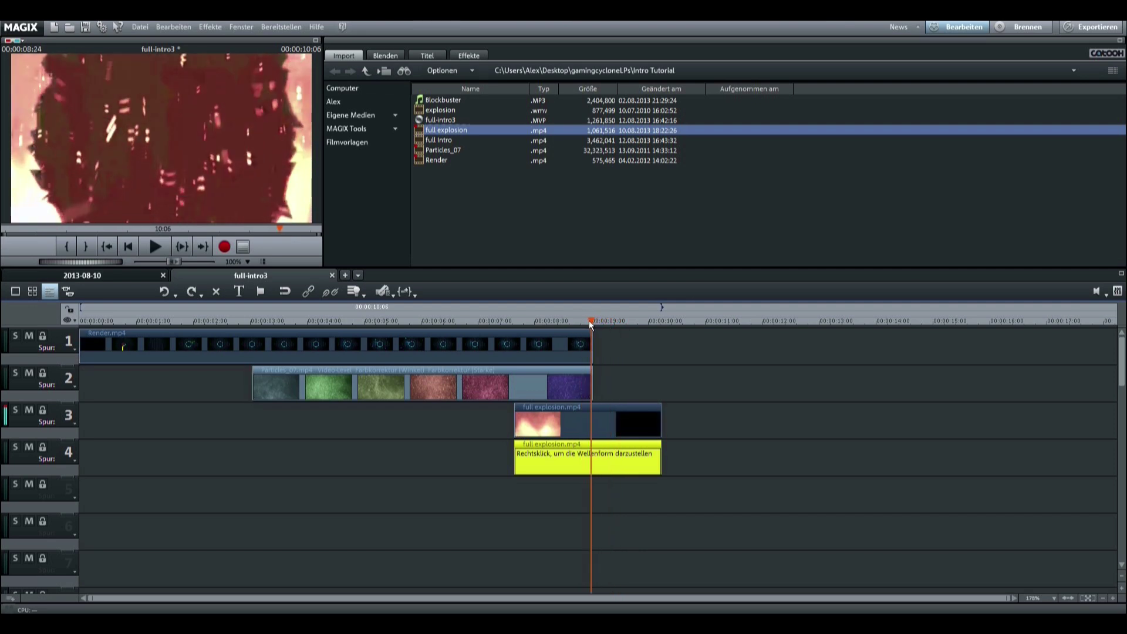
pyautogui.click(595, 415)
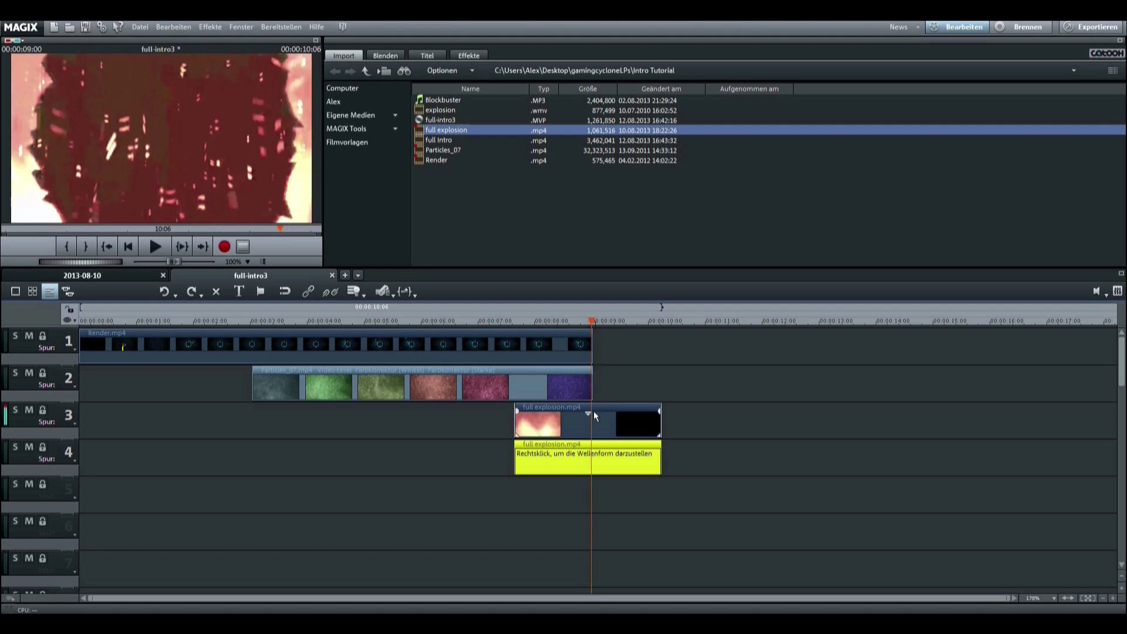
pyautogui.click(382, 293)
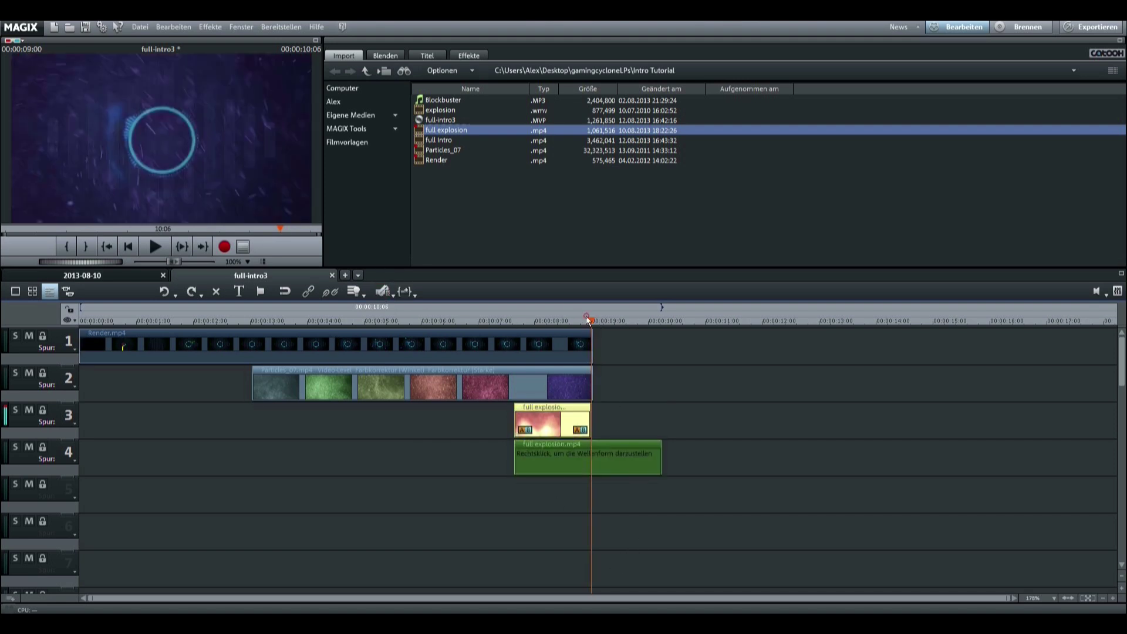
# Step: Preview the trimmed explosion, and lower the volume and add a short fade-in on its track 4 audio
pyautogui.moveTo(588, 320); pyautogui.dragTo(487, 322)
pyautogui.click(157, 248)
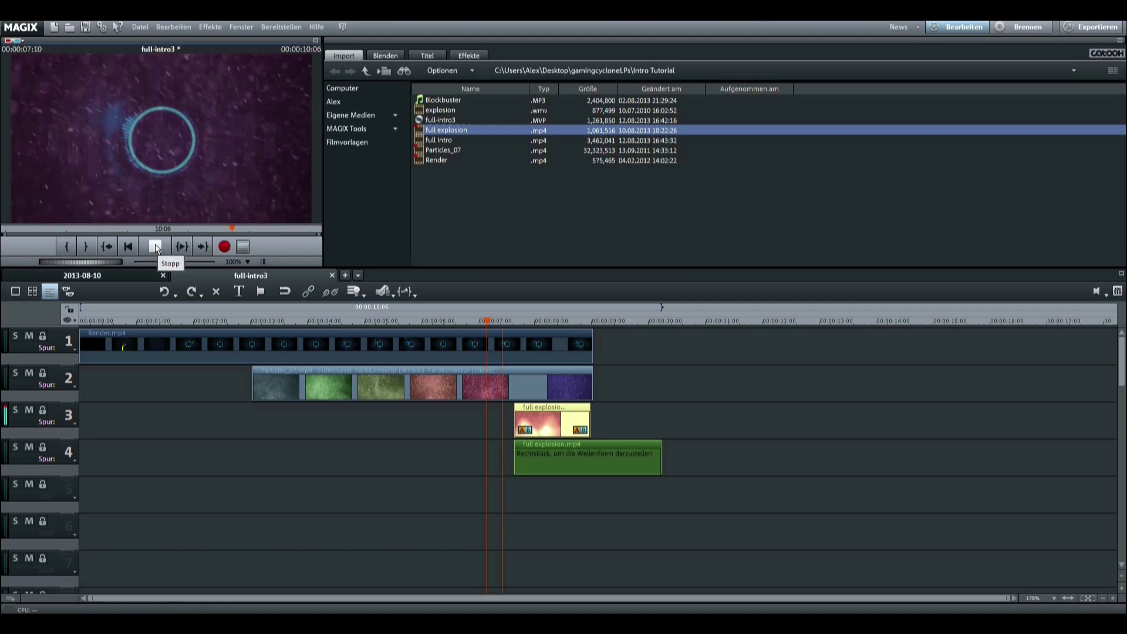
pyautogui.click(590, 469)
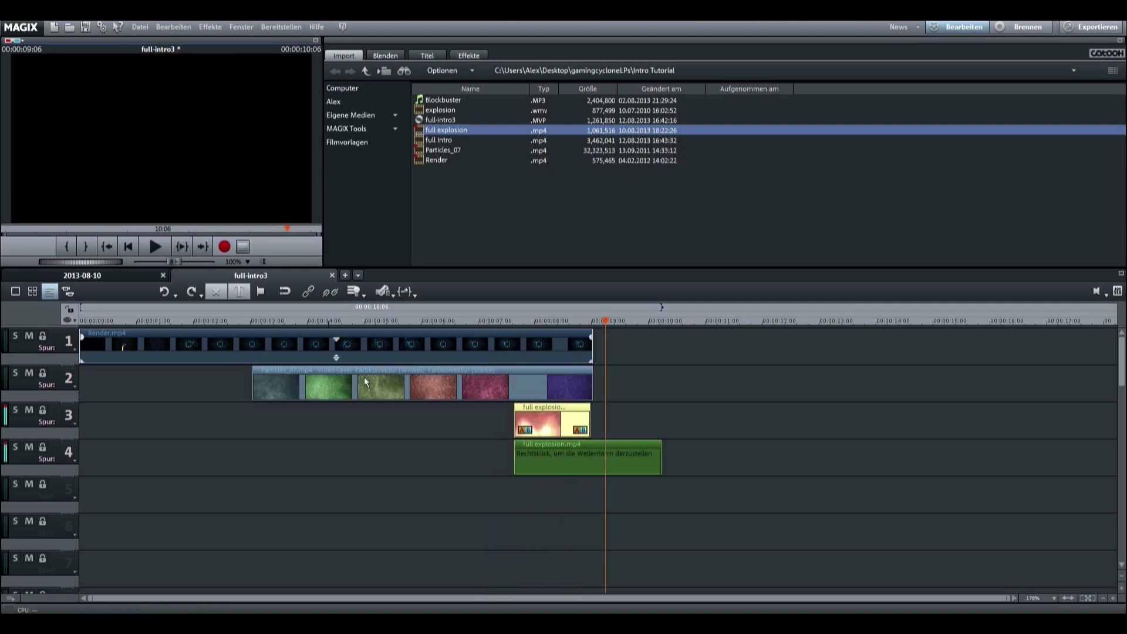
pyautogui.moveTo(590, 462); pyautogui.dragTo(588, 469)
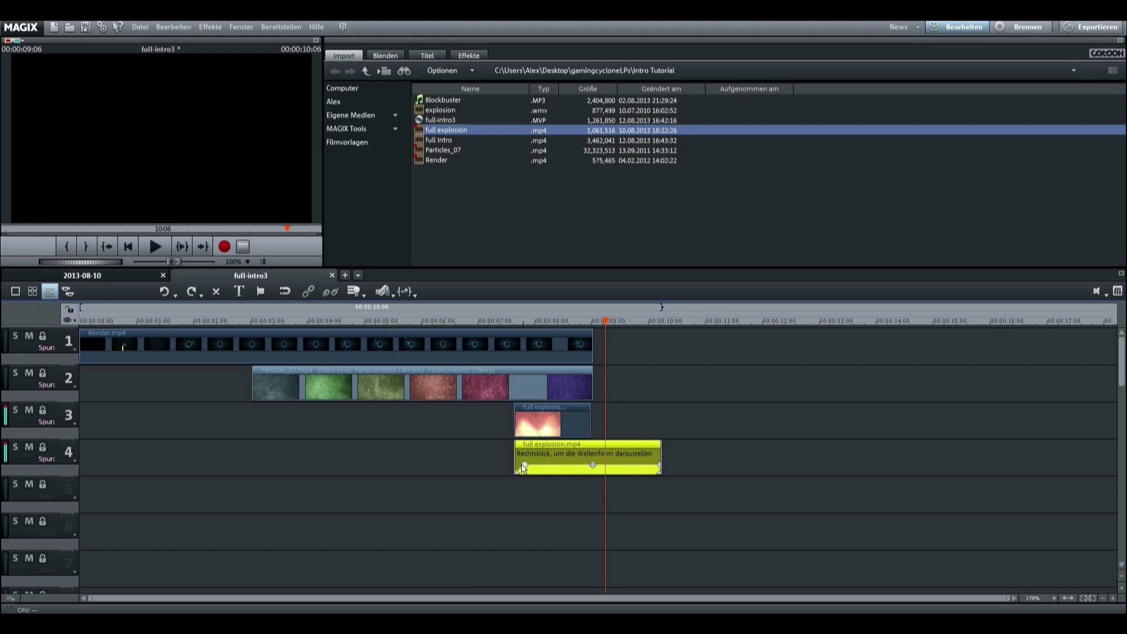
pyautogui.click(494, 322)
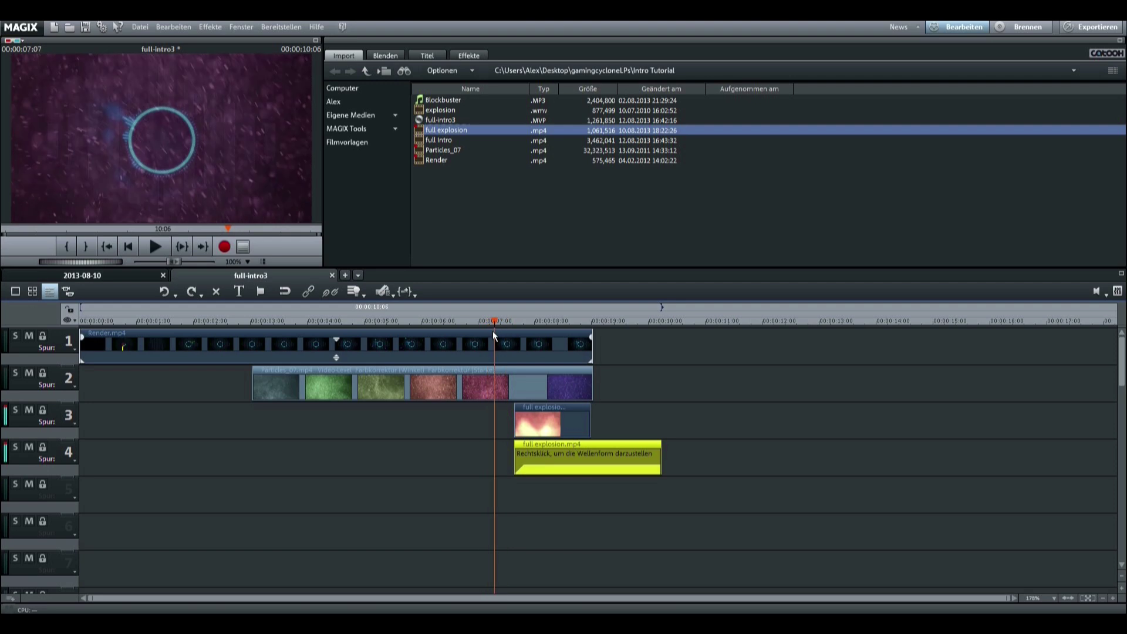
# Step: Preview the explosion part of the intro from 00:00:07:07
pyautogui.click(164, 247)
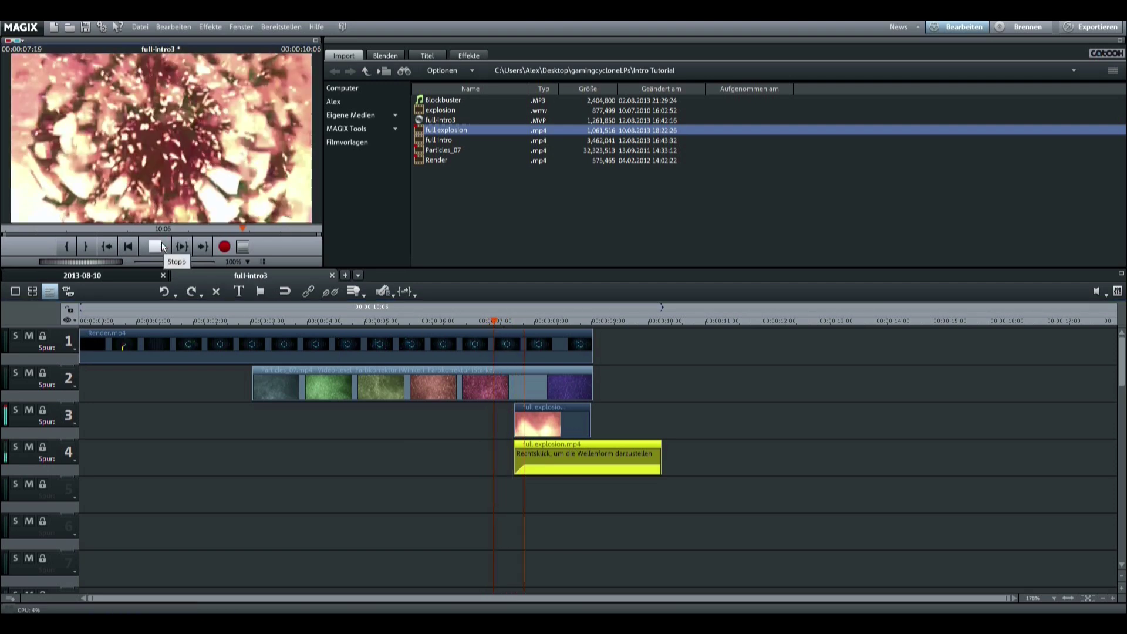
pyautogui.click(163, 247)
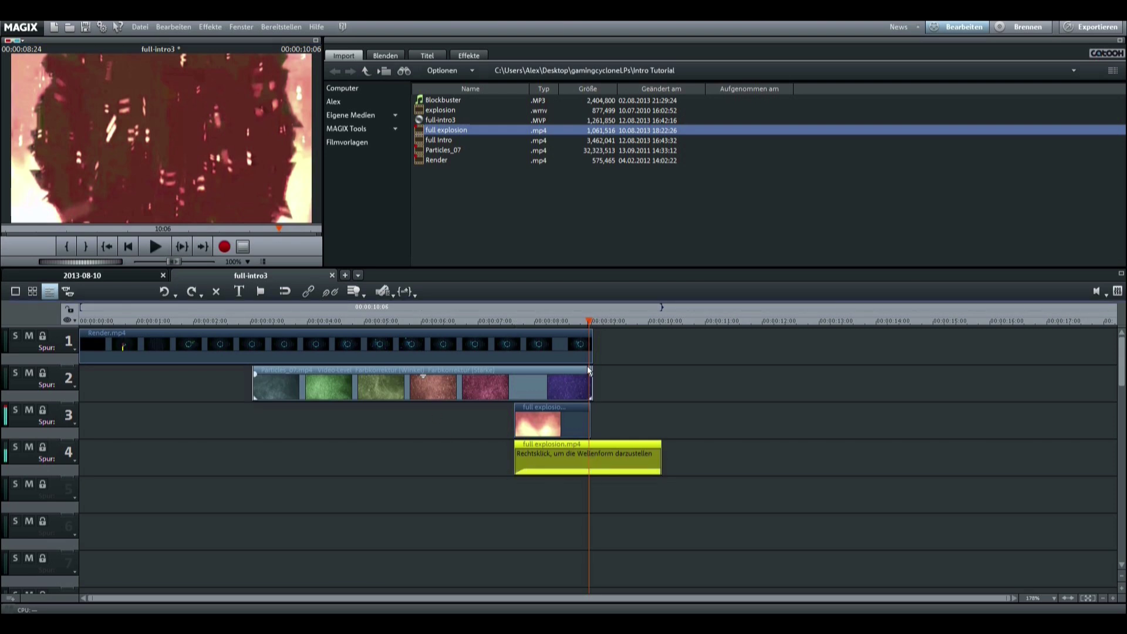
# Step: Look through the available audio effects, including the Audioeffektvorlagen presets and the general audio effect settings
pyautogui.click(473, 56)
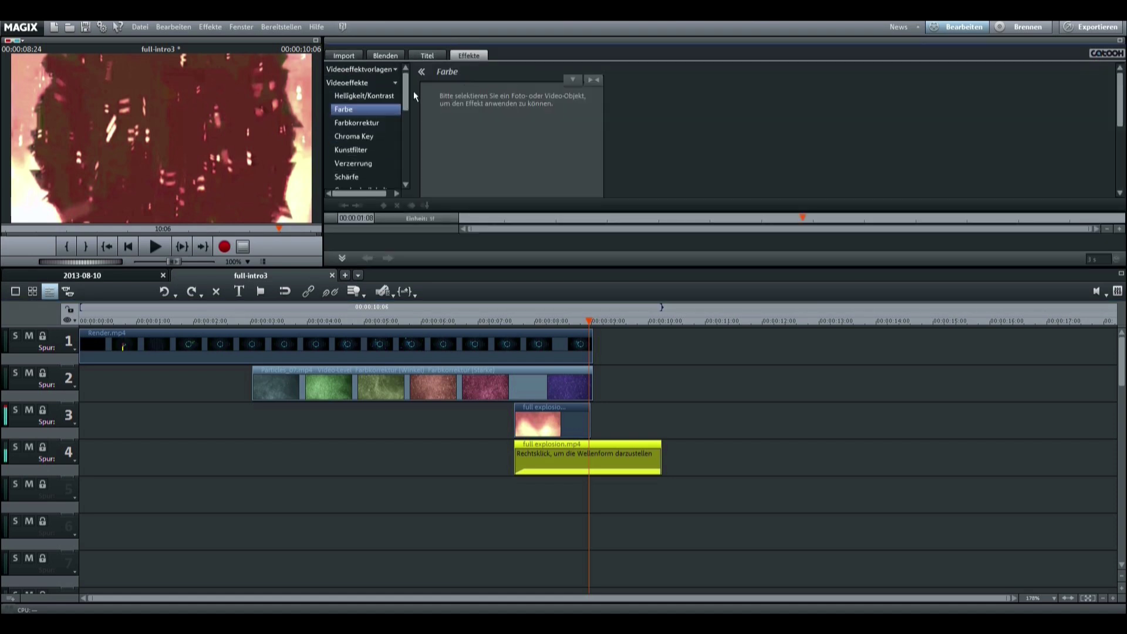
pyautogui.moveTo(401, 94); pyautogui.dragTo(404, 155)
pyautogui.click(352, 98)
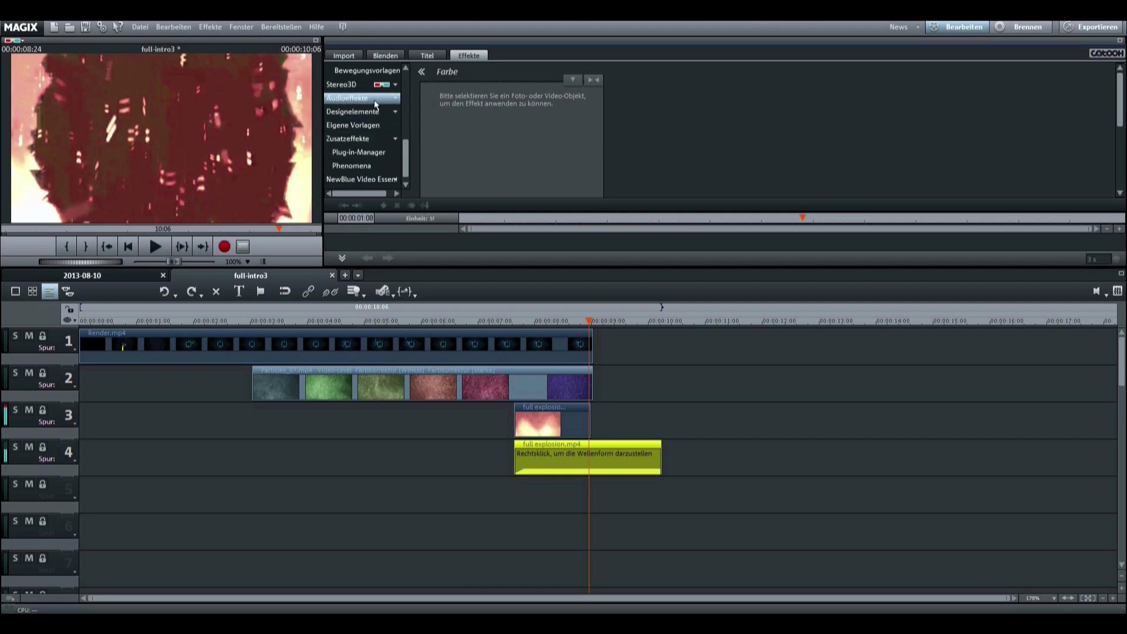
pyautogui.click(543, 460)
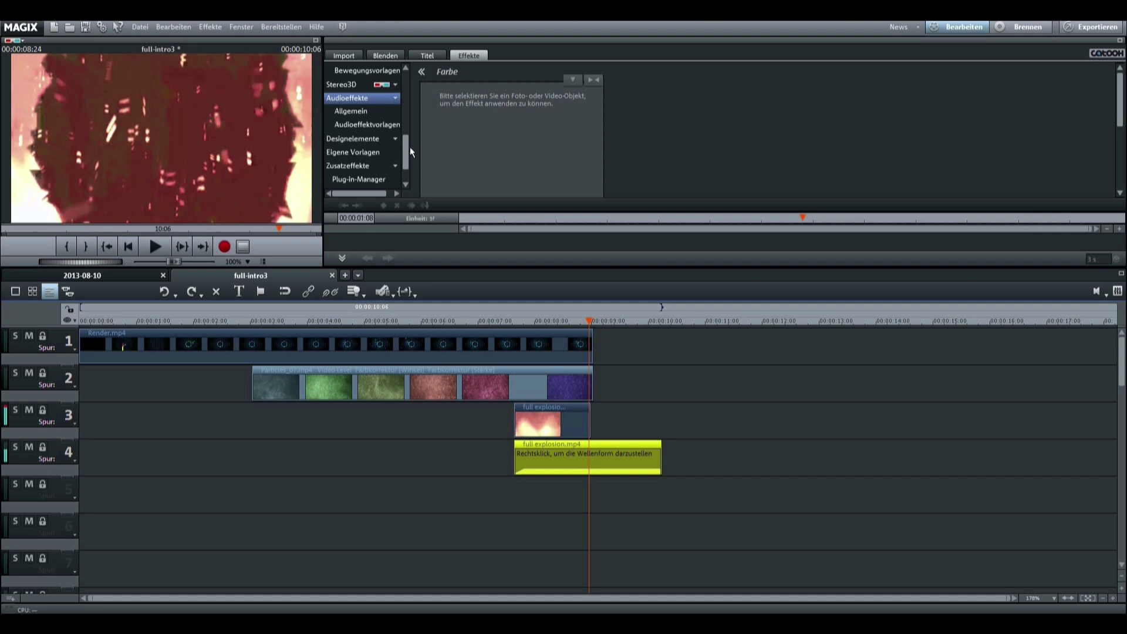
pyautogui.click(385, 111)
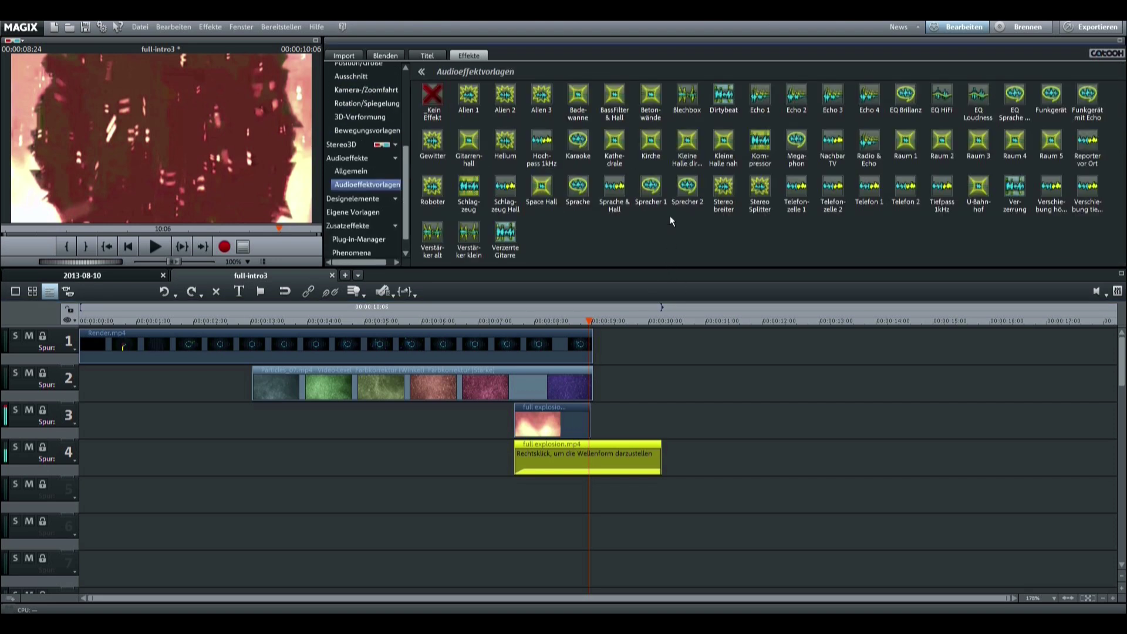
pyautogui.click(359, 171)
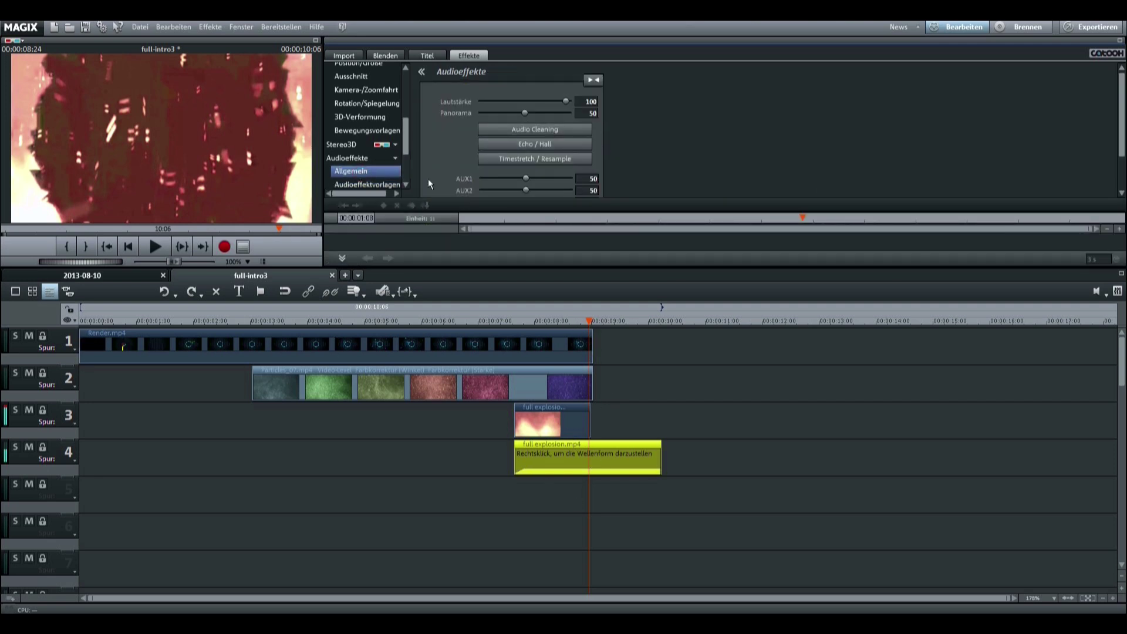
pyautogui.moveTo(409, 130); pyautogui.dragTo(409, 84)
pyautogui.click(364, 70)
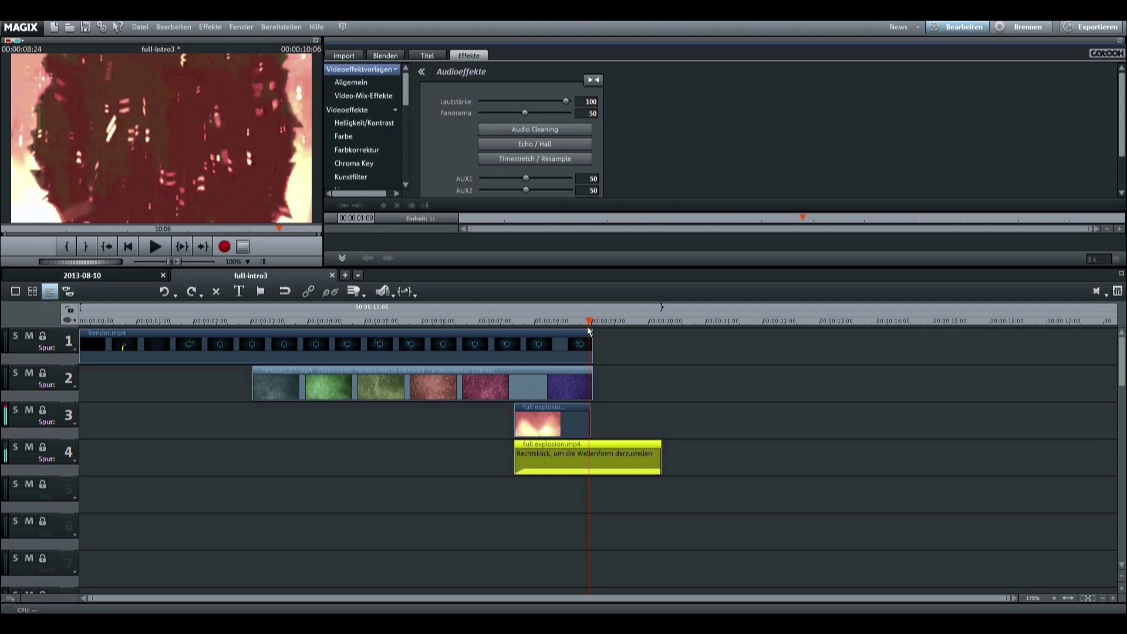
# Step: Add the 3D Beleuchtung title template Leuchtschrift 3 on track 5, starting at 00:00:01:17
pyautogui.moveTo(597, 319); pyautogui.dragTo(173, 476)
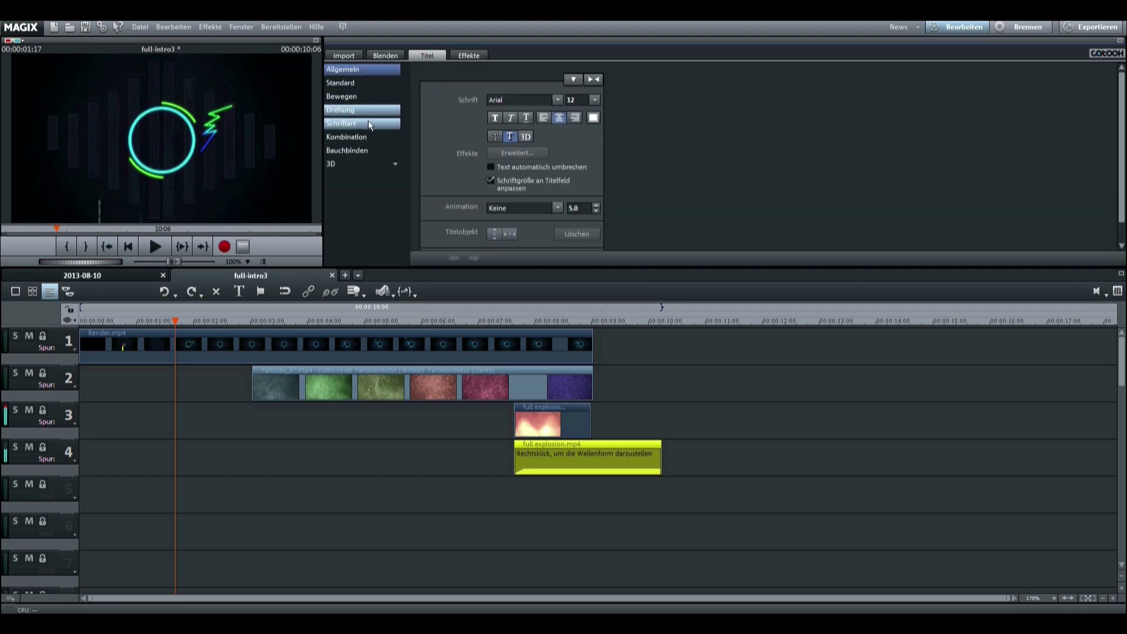
pyautogui.click(365, 163)
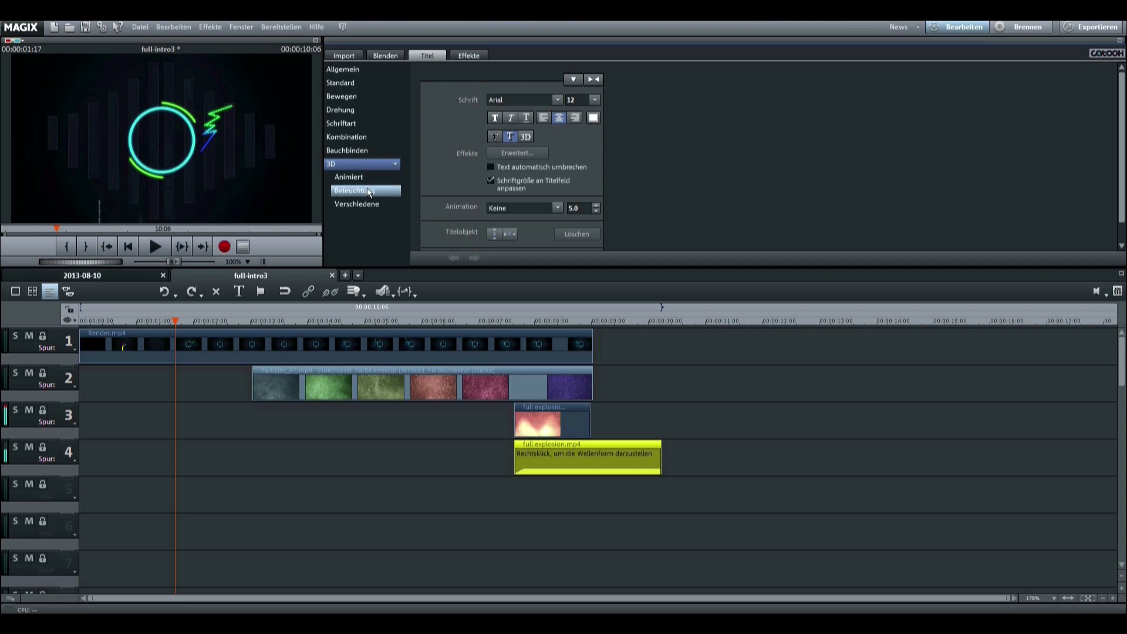
pyautogui.click(368, 191)
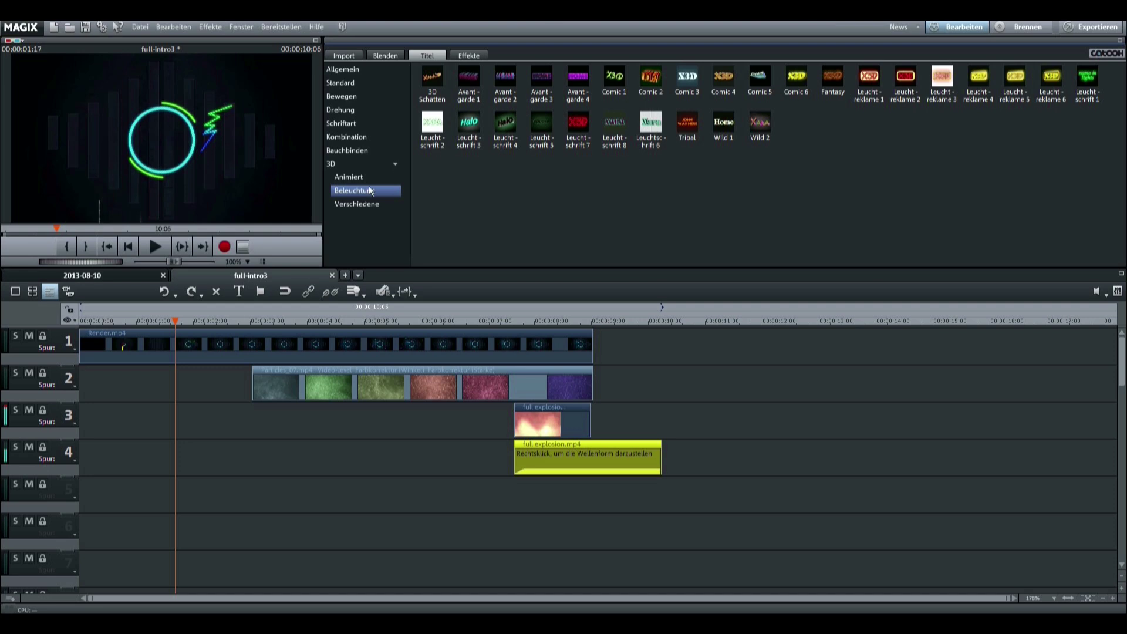
pyautogui.click(474, 137)
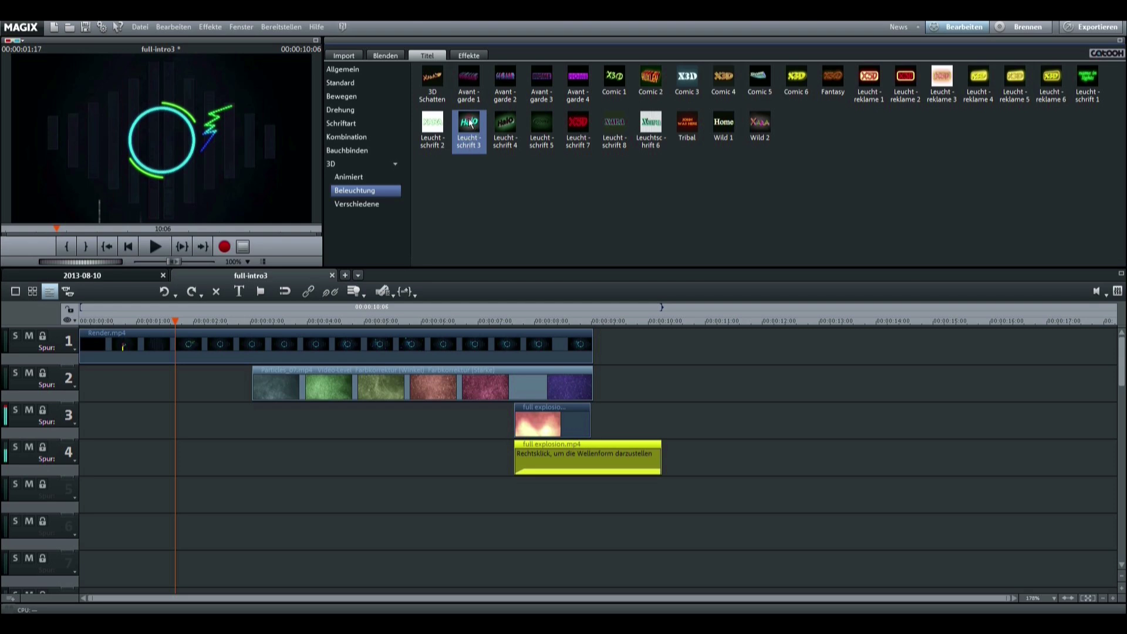
pyautogui.moveTo(320, 358); pyautogui.dragTo(225, 509)
# Step: Cut the Halo title on track 5 at 00:00:07:16, where the explosion starts, and remove the rest
pyautogui.click(619, 348)
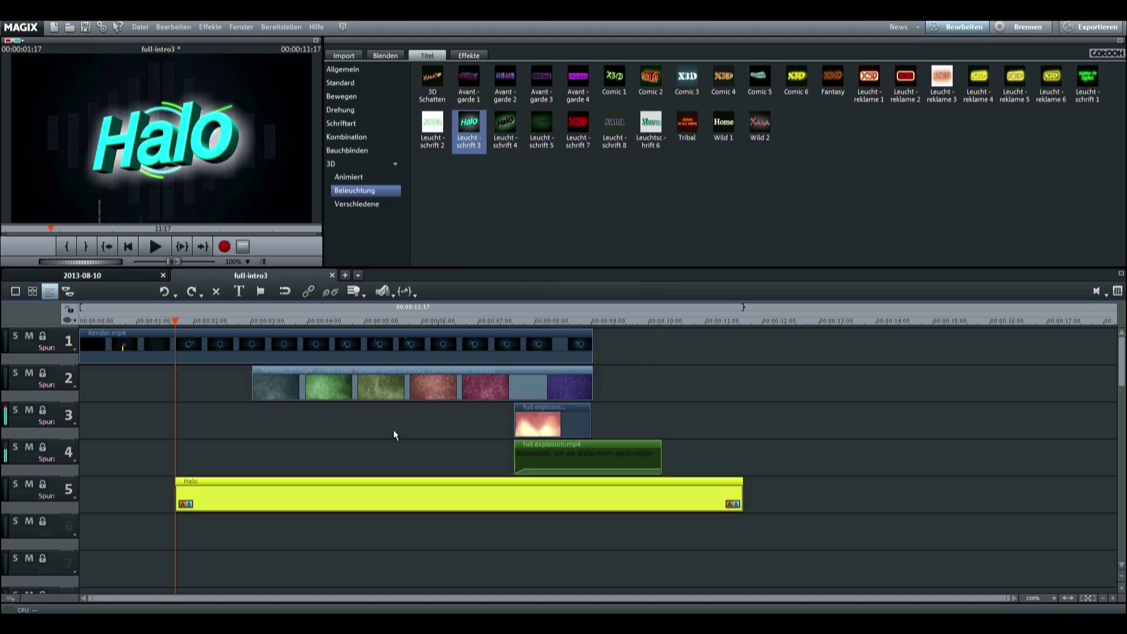
pyautogui.press('space')
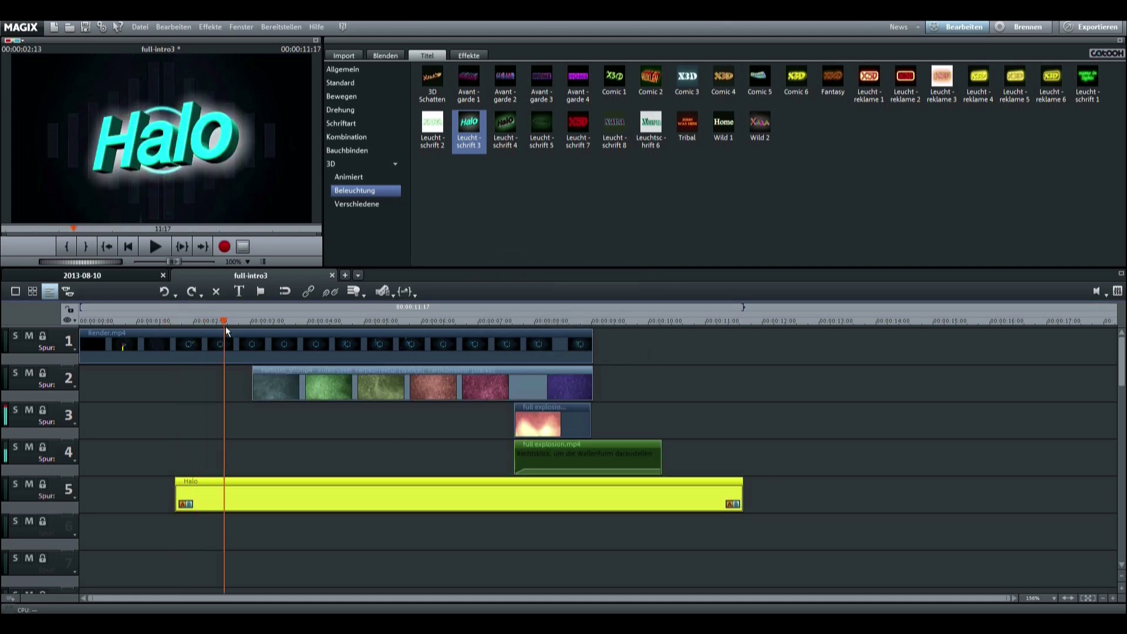
pyautogui.moveTo(257, 339); pyautogui.dragTo(513, 378)
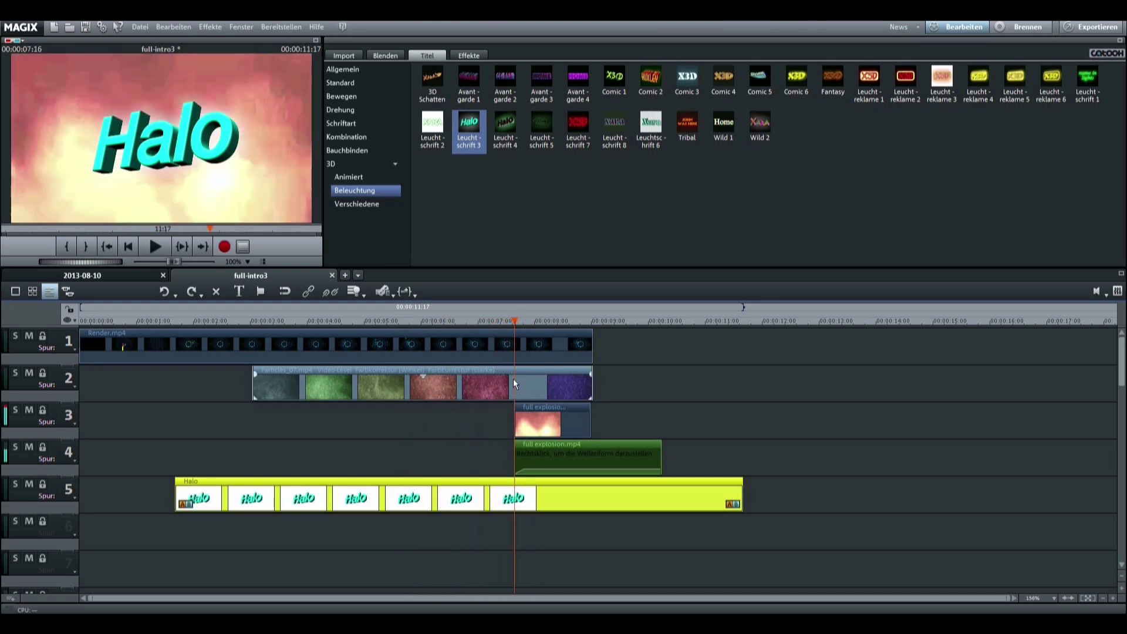
pyautogui.click(387, 295)
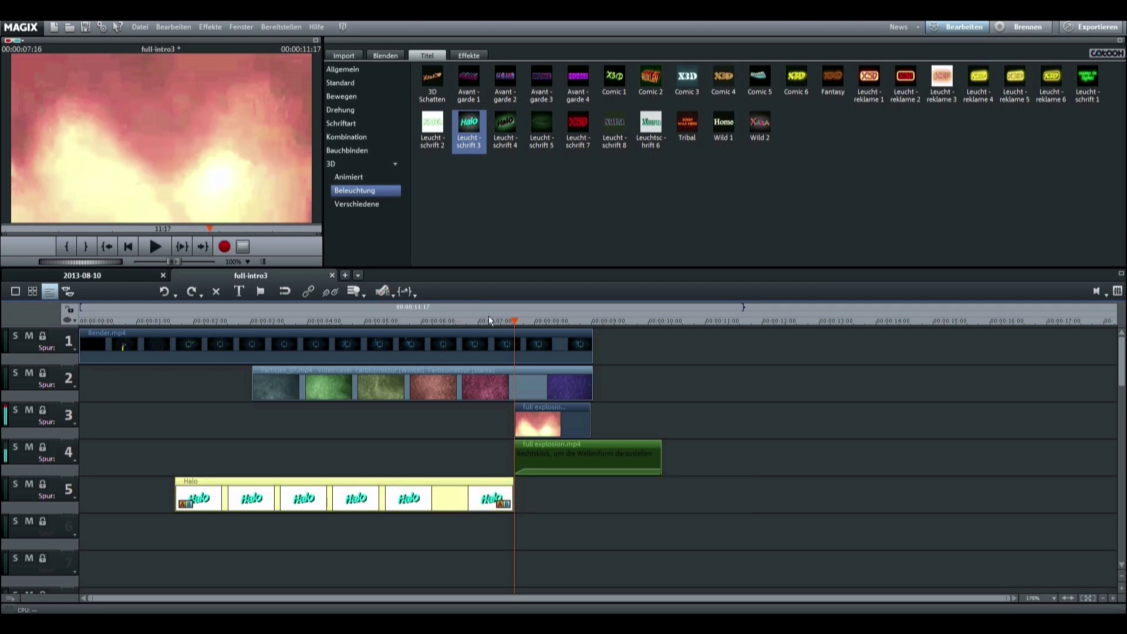
# Step: Trim the particles clip on track 2 and Render.mp4 on track 1 to end at 00:00:07:17
pyautogui.moveTo(511, 323); pyautogui.dragTo(282, 376)
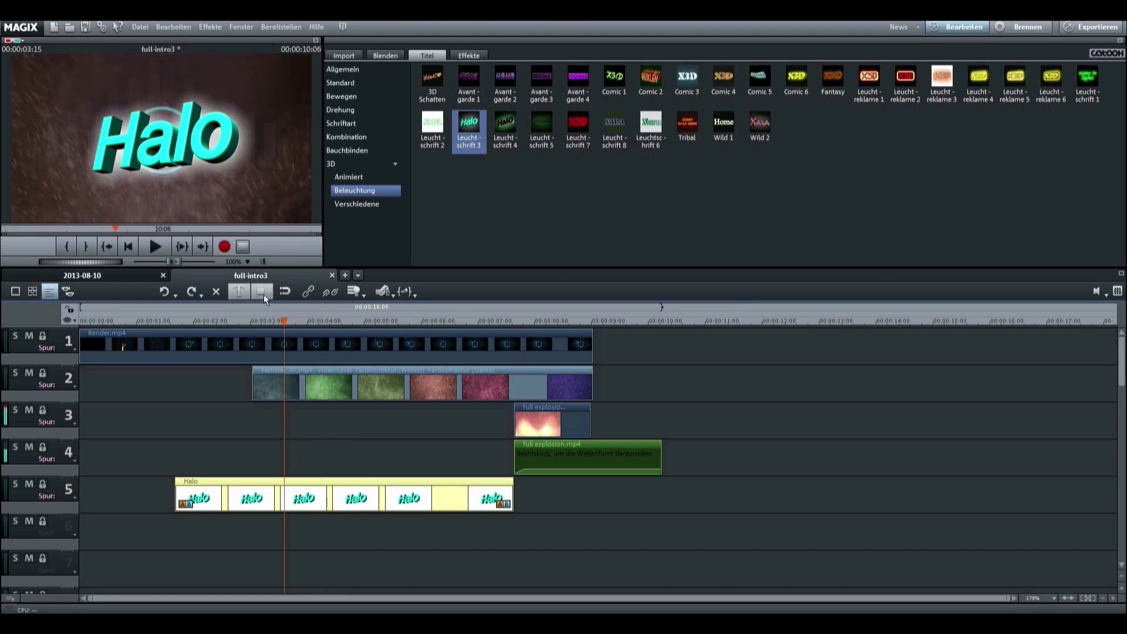
pyautogui.moveTo(283, 321); pyautogui.dragTo(515, 362)
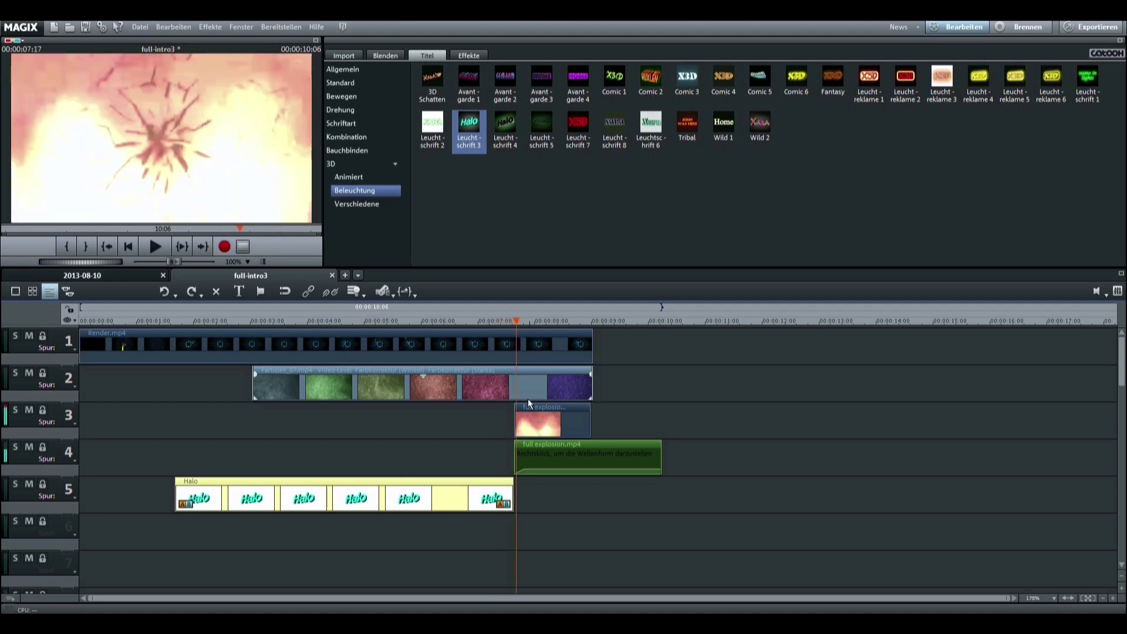
pyautogui.click(528, 399)
pyautogui.click(381, 291)
pyautogui.click(528, 351)
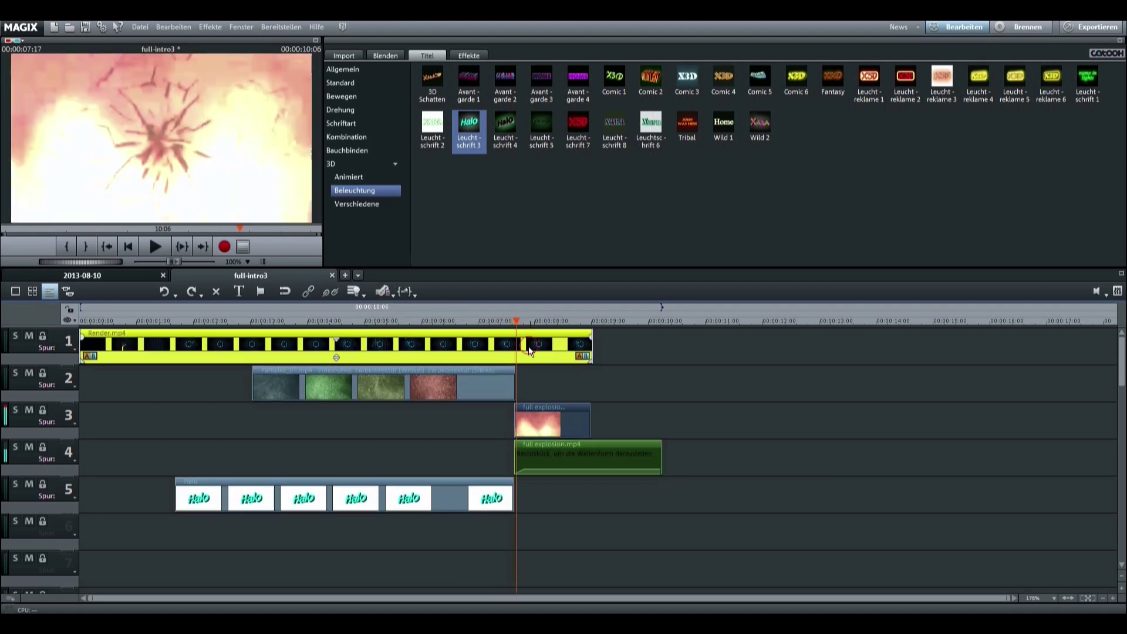
pyautogui.click(381, 292)
# Step: Shrink the Halo title to about 635 × 357 and move it inside the ring, at about 617 from the left and 350 from the top
pyautogui.moveTo(514, 319); pyautogui.dragTo(391, 354)
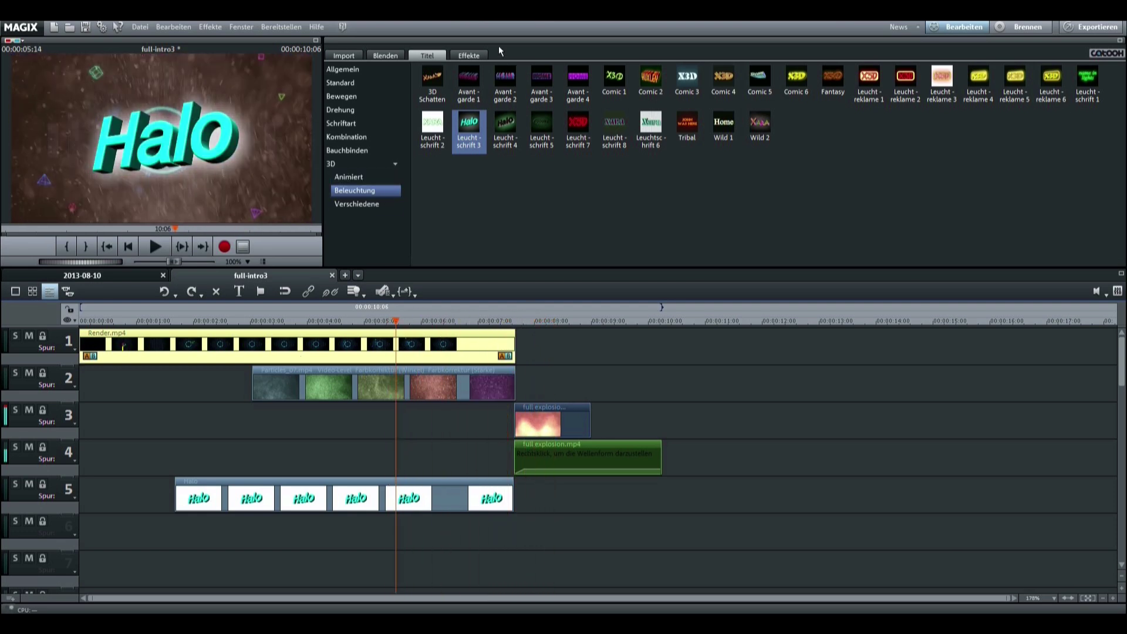
pyautogui.click(469, 55)
pyautogui.click(379, 509)
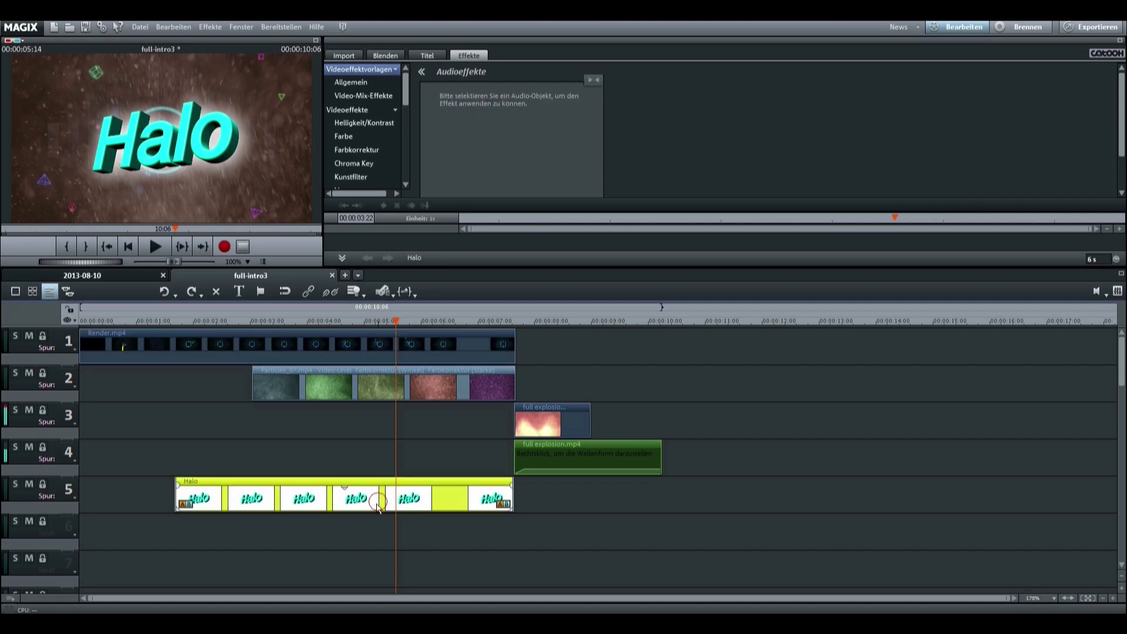
pyautogui.moveTo(411, 95); pyautogui.dragTo(414, 122)
pyautogui.click(358, 96)
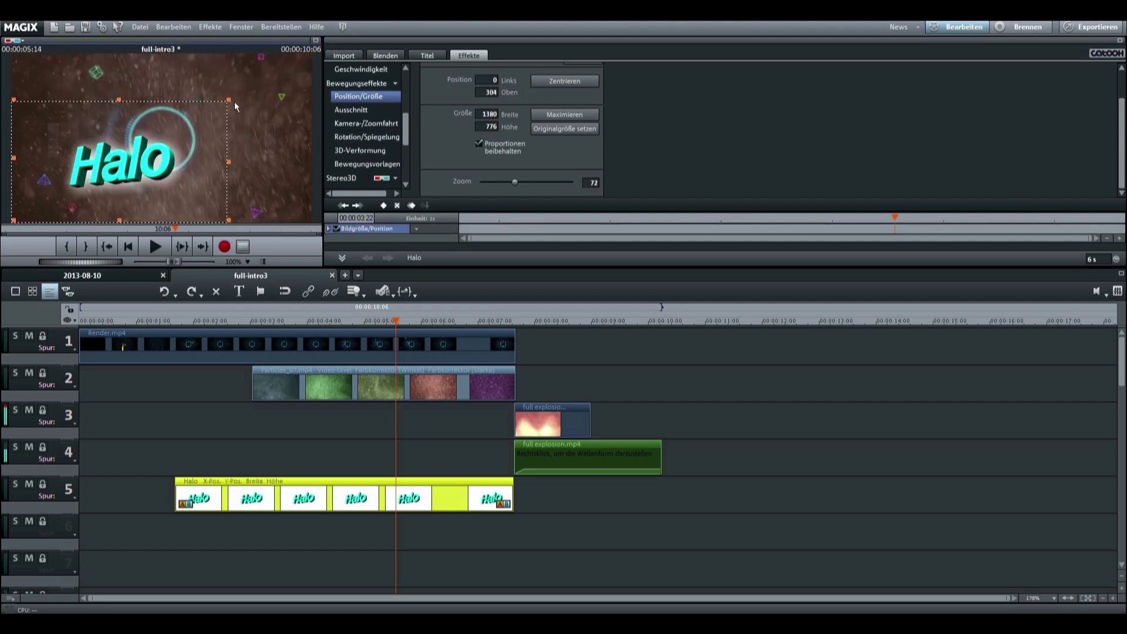
pyautogui.click(234, 101)
pyautogui.click(188, 496)
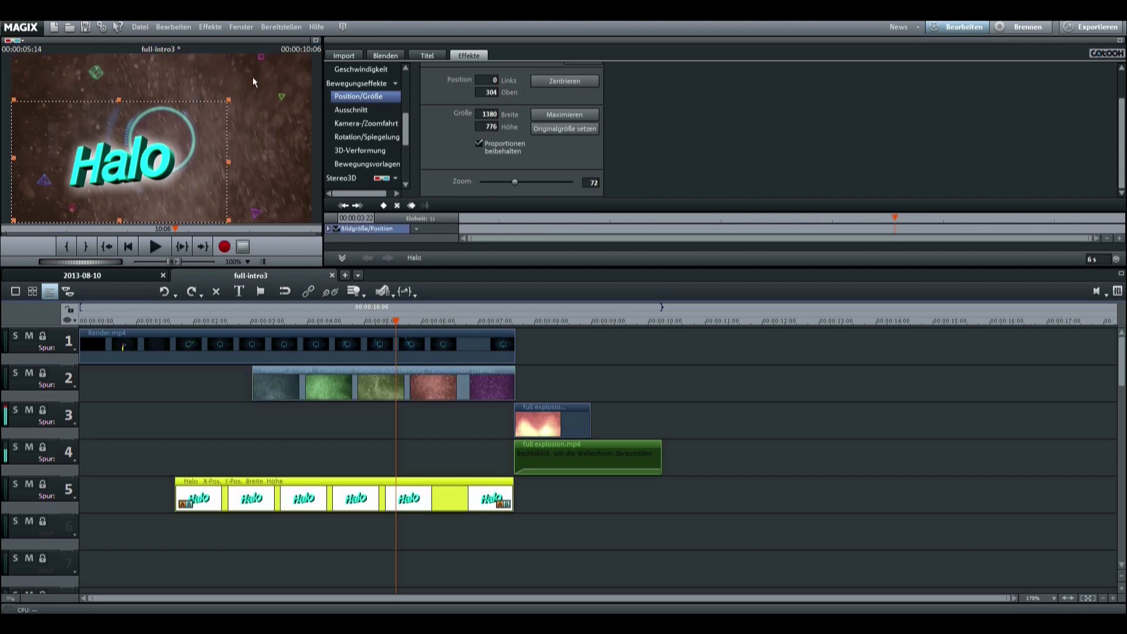
pyautogui.moveTo(229, 101); pyautogui.dragTo(182, 140)
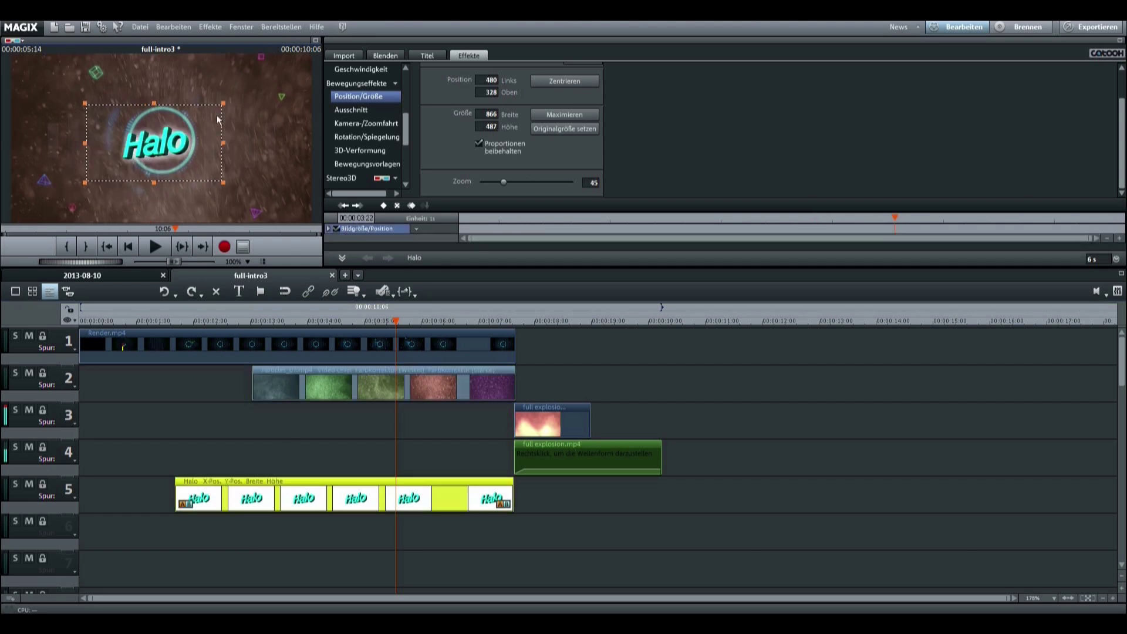
pyautogui.moveTo(223, 106); pyautogui.dragTo(188, 139)
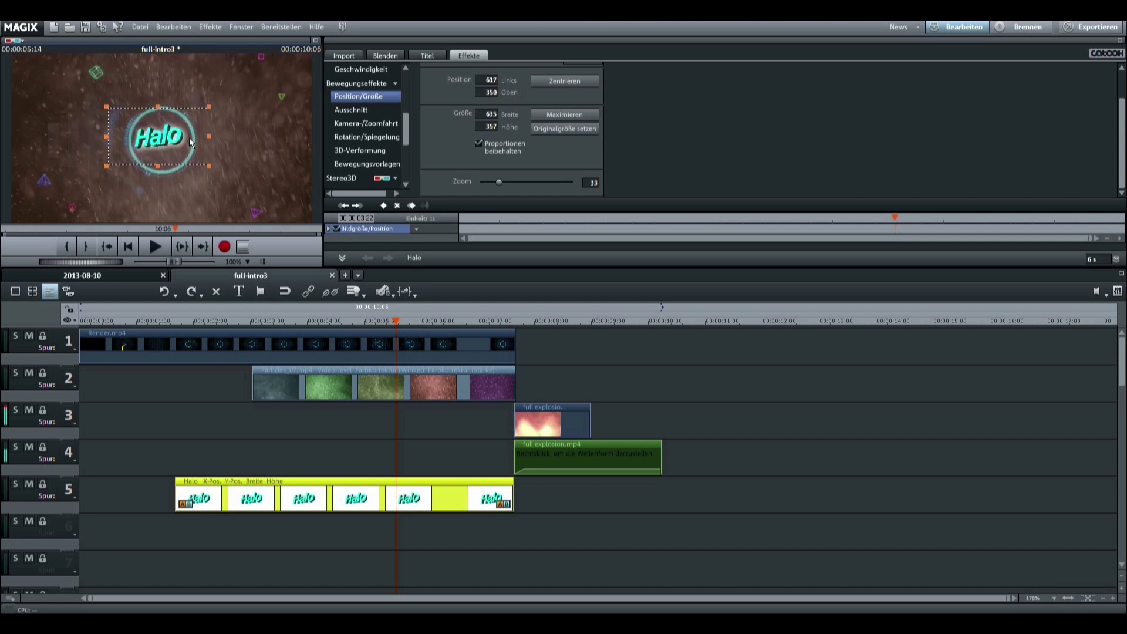
# Step: Change the title text to Tutorial and shift it down slightly to about 368 from the top, centring it in the ring
pyautogui.doubleClick(193, 139)
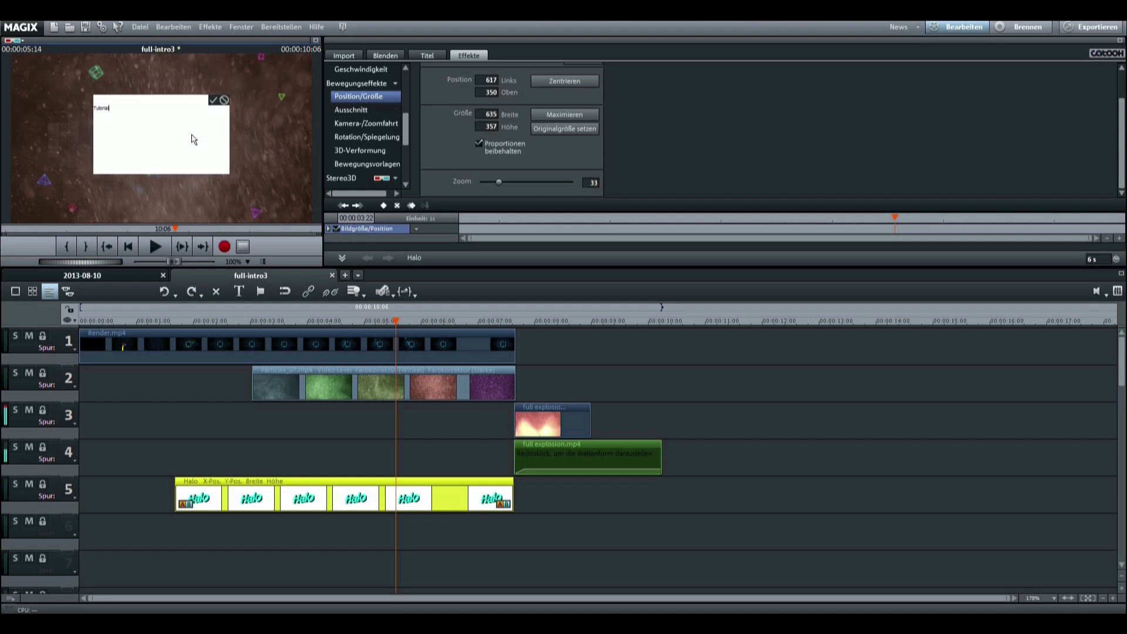
pyautogui.click(213, 101)
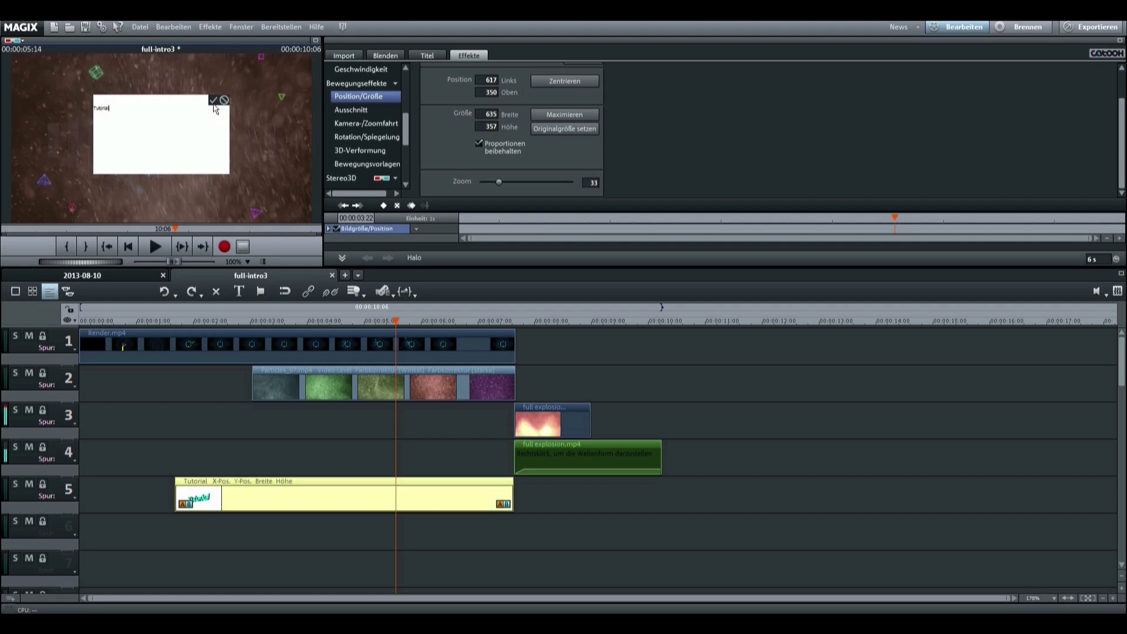
pyautogui.moveTo(192, 141); pyautogui.dragTo(193, 144)
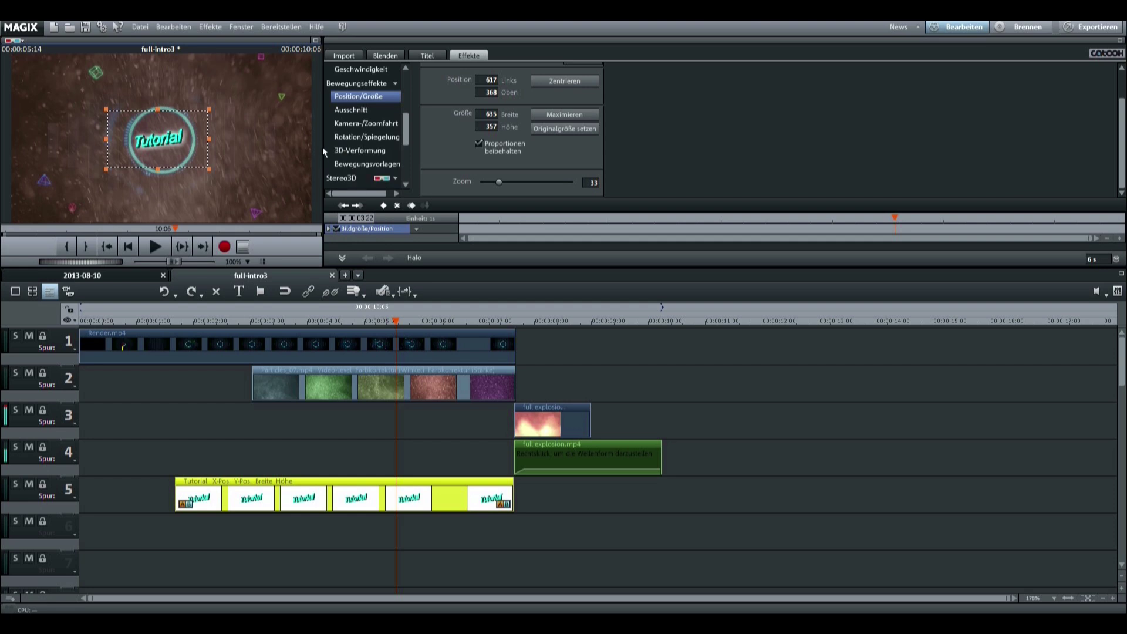
# Step: Show the title's Rotation/Spiegelung settings and set a Bildgröße/Position keyframe at the title's start, 00:00:01:17
pyautogui.moveTo(399, 327); pyautogui.dragTo(191, 367)
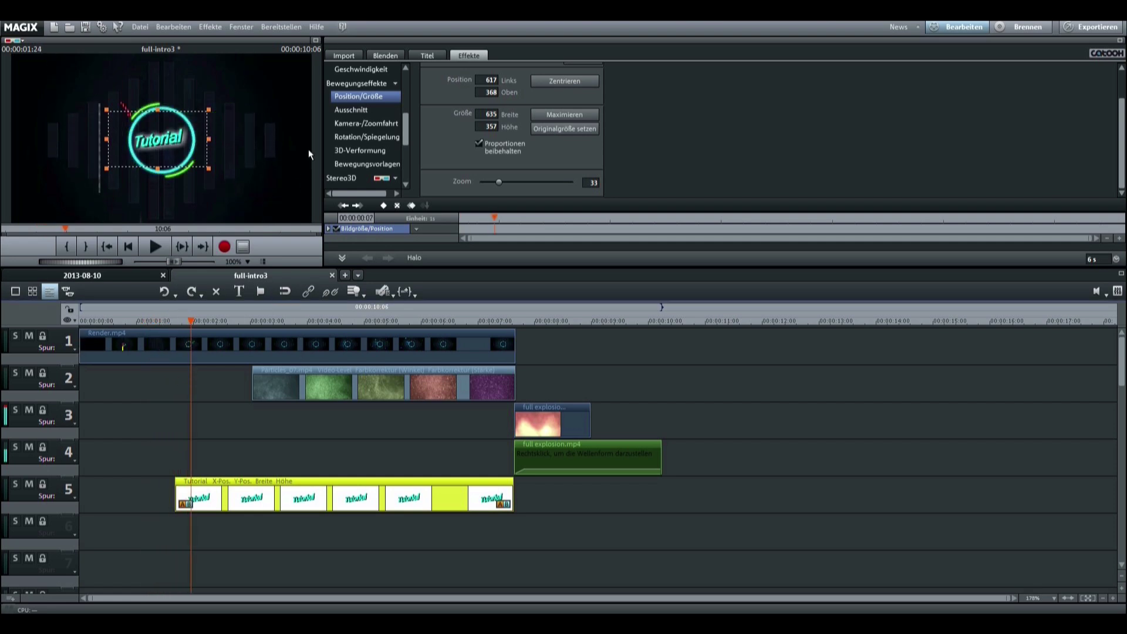
pyautogui.click(389, 137)
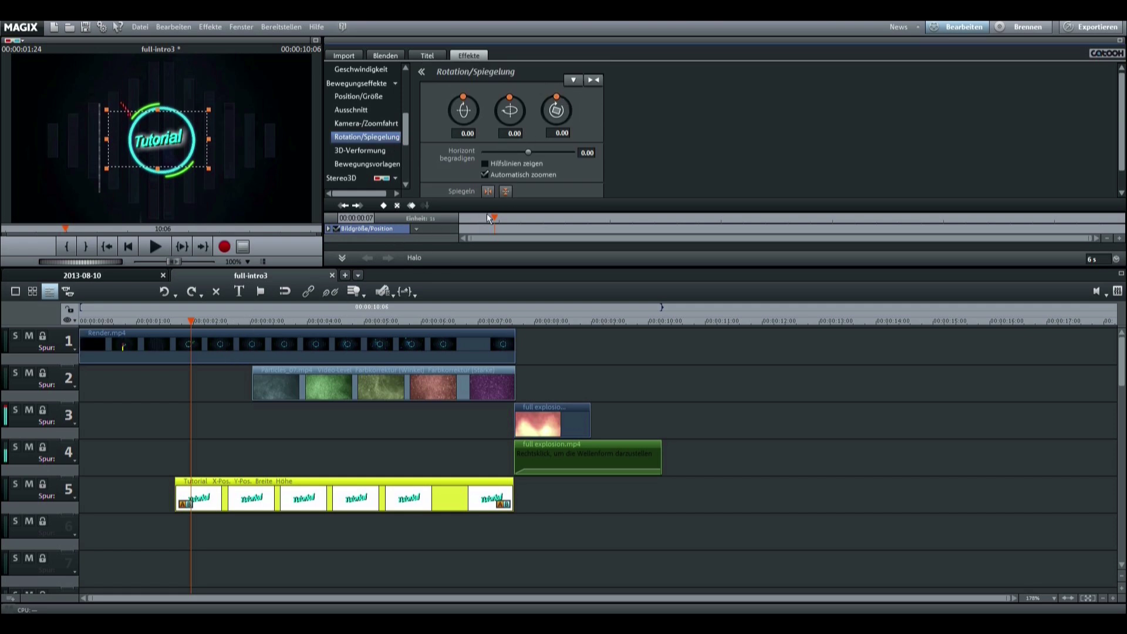
pyautogui.moveTo(491, 212); pyautogui.dragTo(435, 210)
pyautogui.click(384, 206)
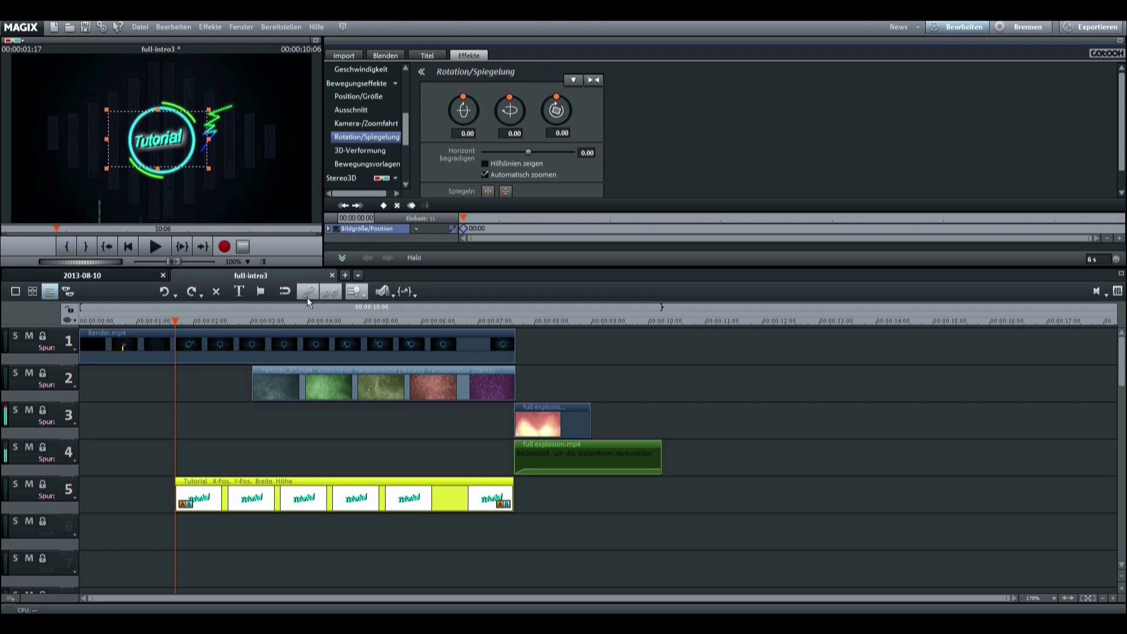
# Step: Add rotation keyframes to the Tutorial title, turning it to 184 at 00:00:02:09 and to 352 at 00:00:03:00
pyautogui.moveTo(469, 221); pyautogui.dragTo(541, 229)
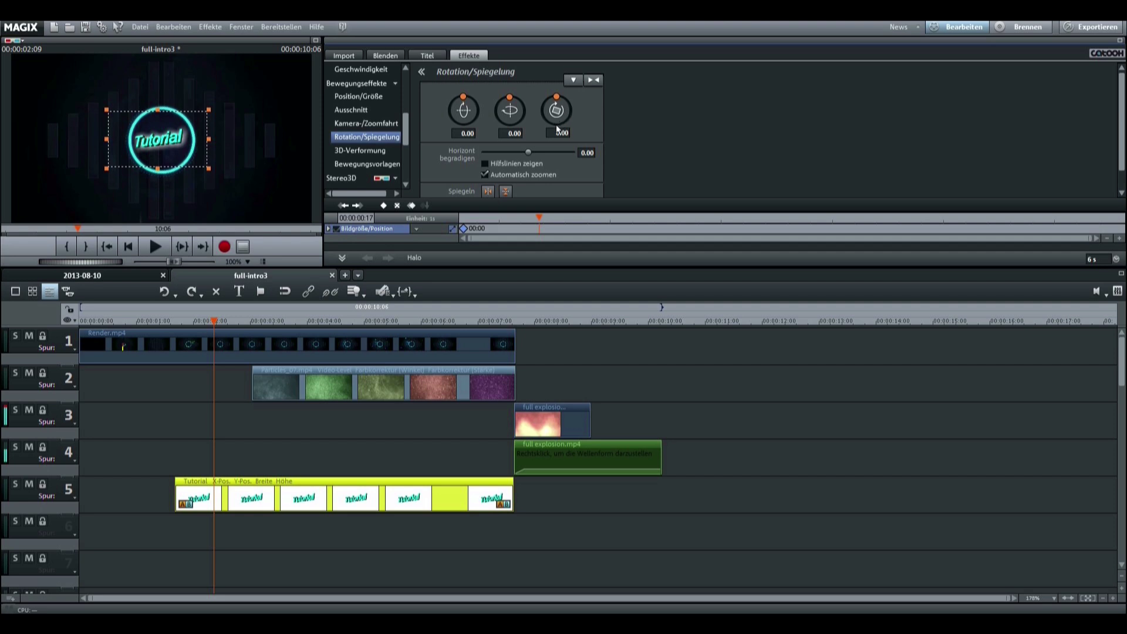
pyautogui.moveTo(555, 98); pyautogui.dragTo(556, 126)
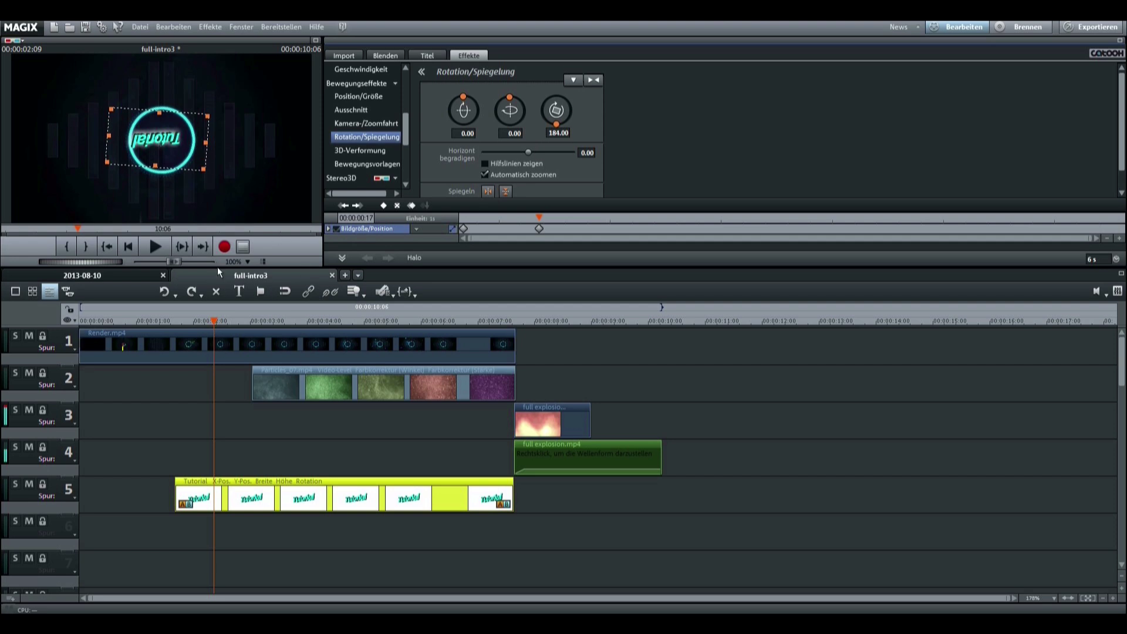
pyautogui.moveTo(211, 323)
pyautogui.mouseDown()
pyautogui.moveTo(171, 328)
pyautogui.moveTo(223, 348)
pyautogui.moveTo(213, 347)
pyautogui.mouseUp()
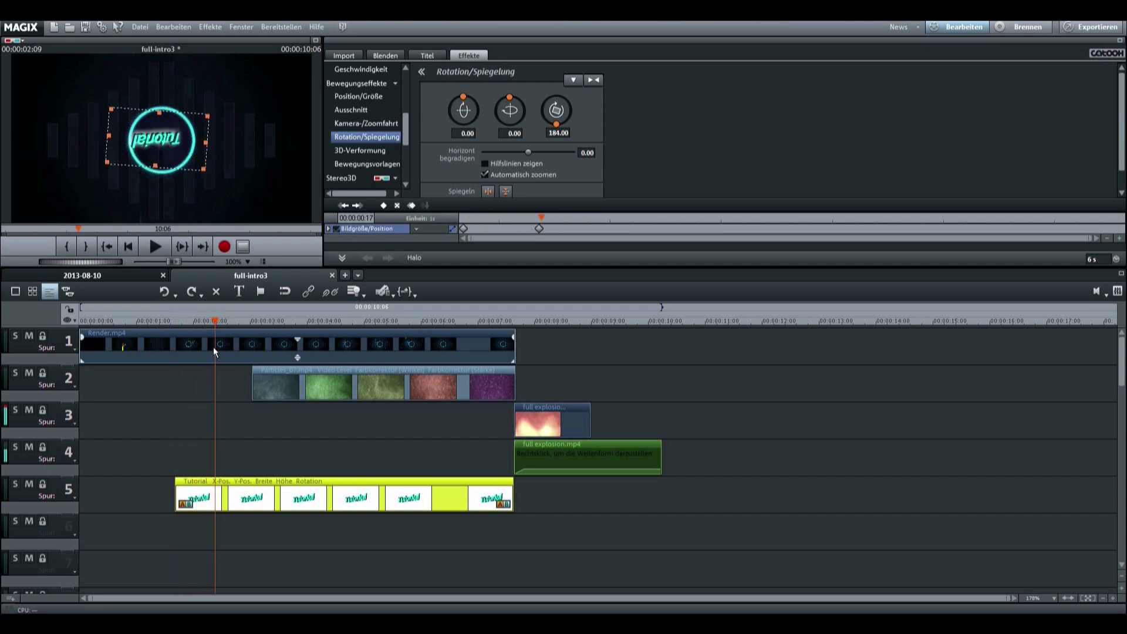
pyautogui.moveTo(544, 215); pyautogui.dragTo(610, 216)
pyautogui.moveTo(555, 131); pyautogui.dragTo(556, 95)
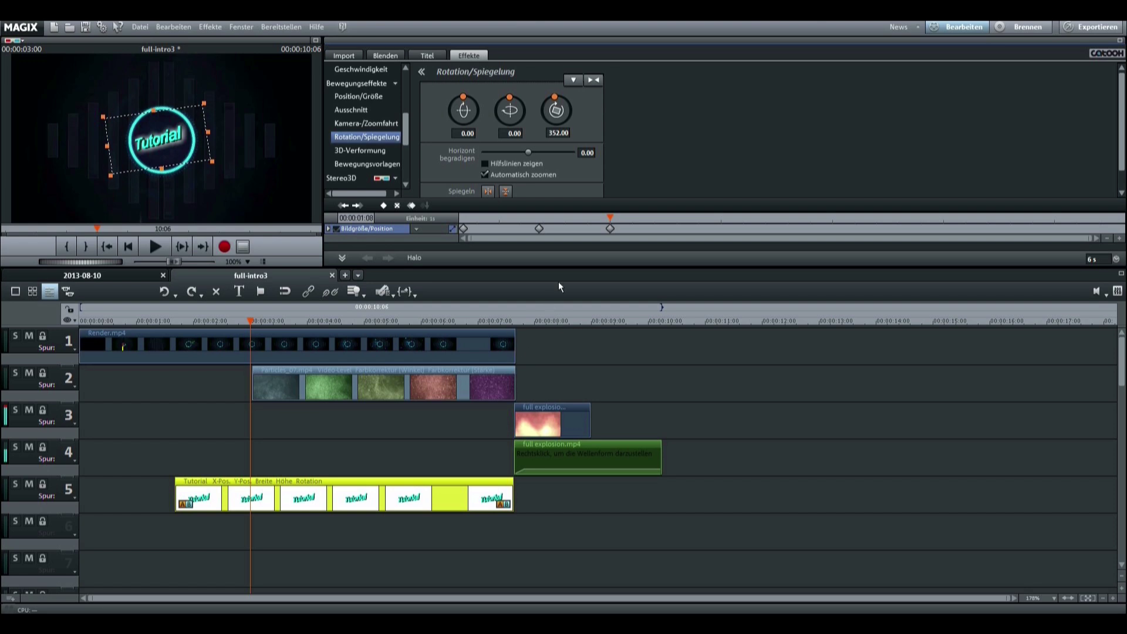
# Step: Add two more rotation keyframes to the Tutorial title, at 00:00:03:16 and at 00:00:04:16, turning it to 773 at the second
pyautogui.moveTo(610, 221); pyautogui.dragTo(681, 223)
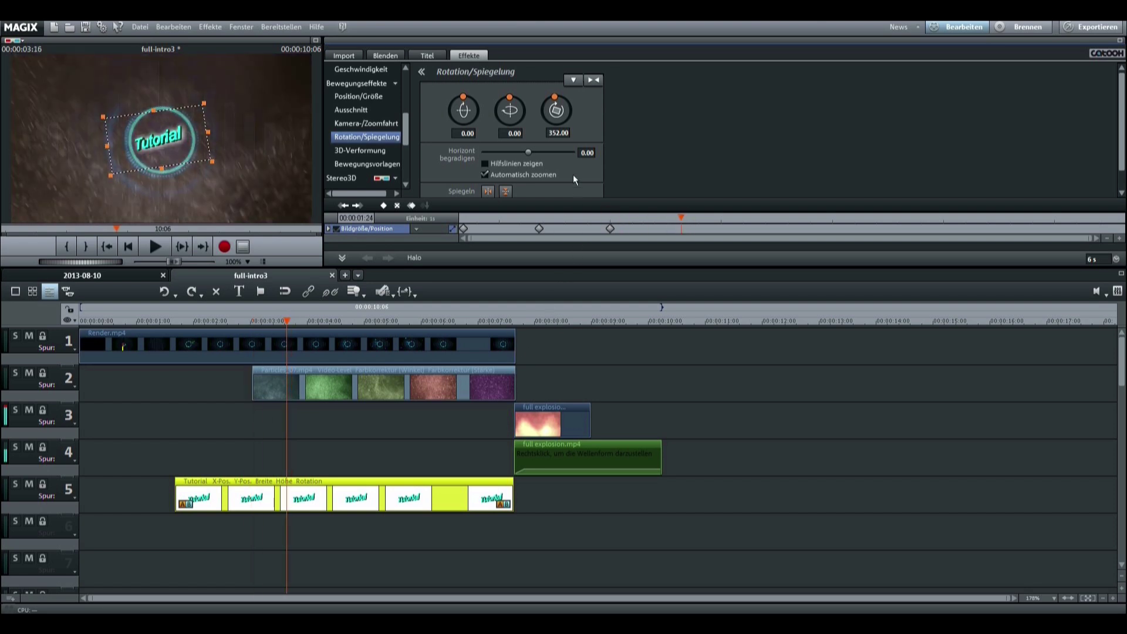
pyautogui.moveTo(552, 94); pyautogui.dragTo(558, 132)
pyautogui.moveTo(680, 218); pyautogui.dragTo(792, 220)
pyautogui.moveTo(559, 124); pyautogui.dragTo(580, 101)
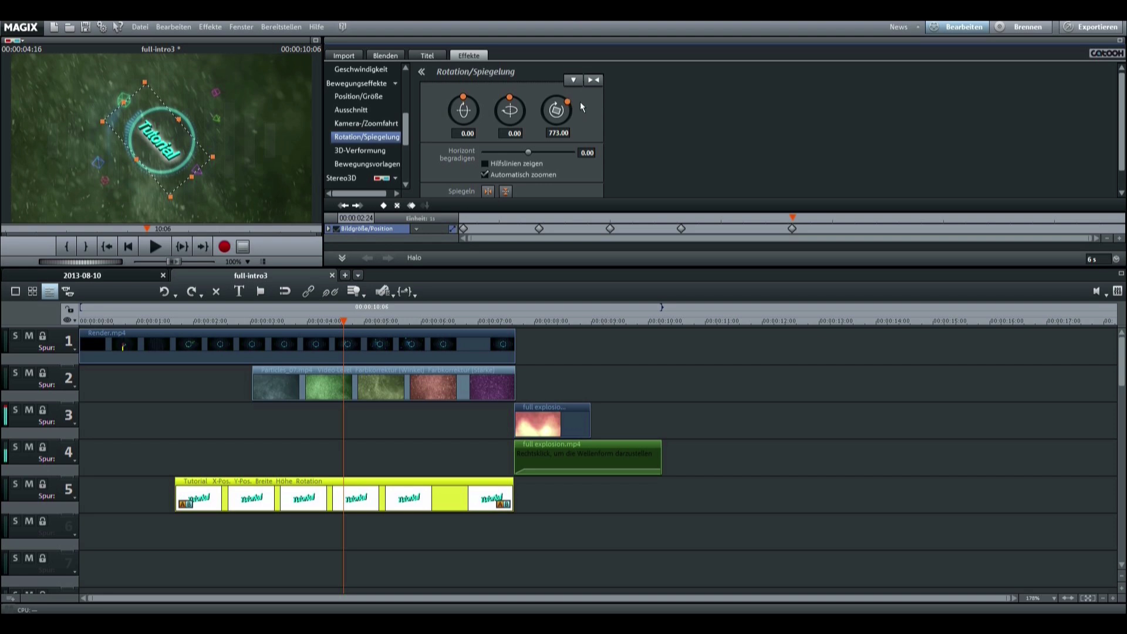
# Step: Add rotation keyframes to the Tutorial title, turning it to 974 at 00:00:05:13 and to 1088 at 00:00:05:21
pyautogui.moveTo(791, 225); pyautogui.dragTo(890, 231)
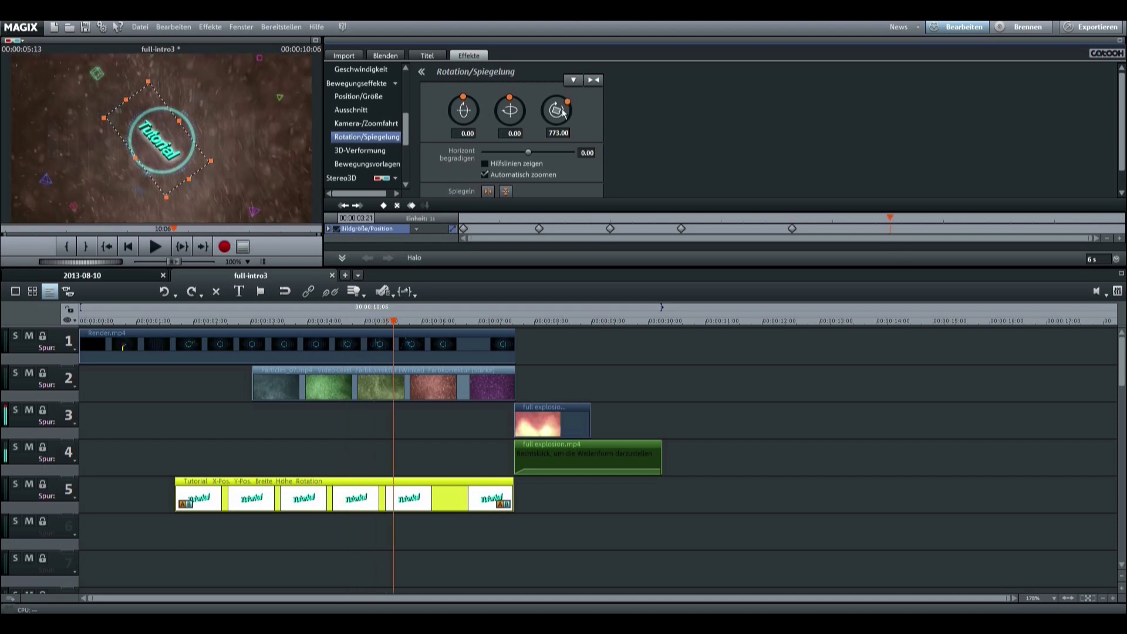
pyautogui.moveTo(558, 122); pyautogui.dragTo(542, 114)
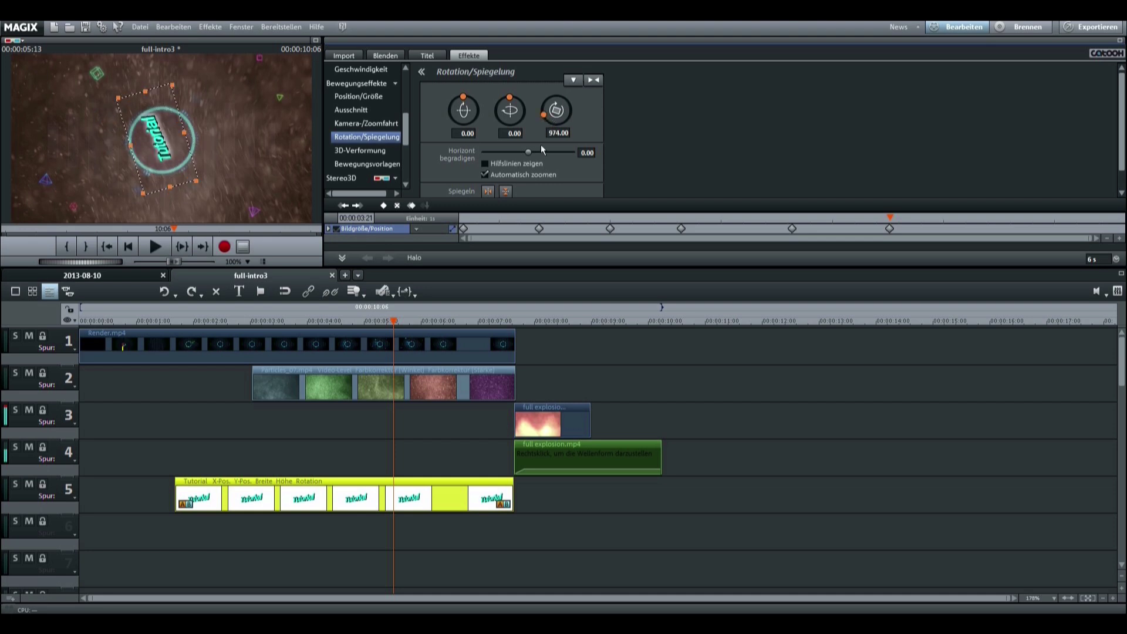
pyautogui.moveTo(887, 222); pyautogui.dragTo(925, 228)
pyautogui.moveTo(544, 114); pyautogui.dragTo(559, 93)
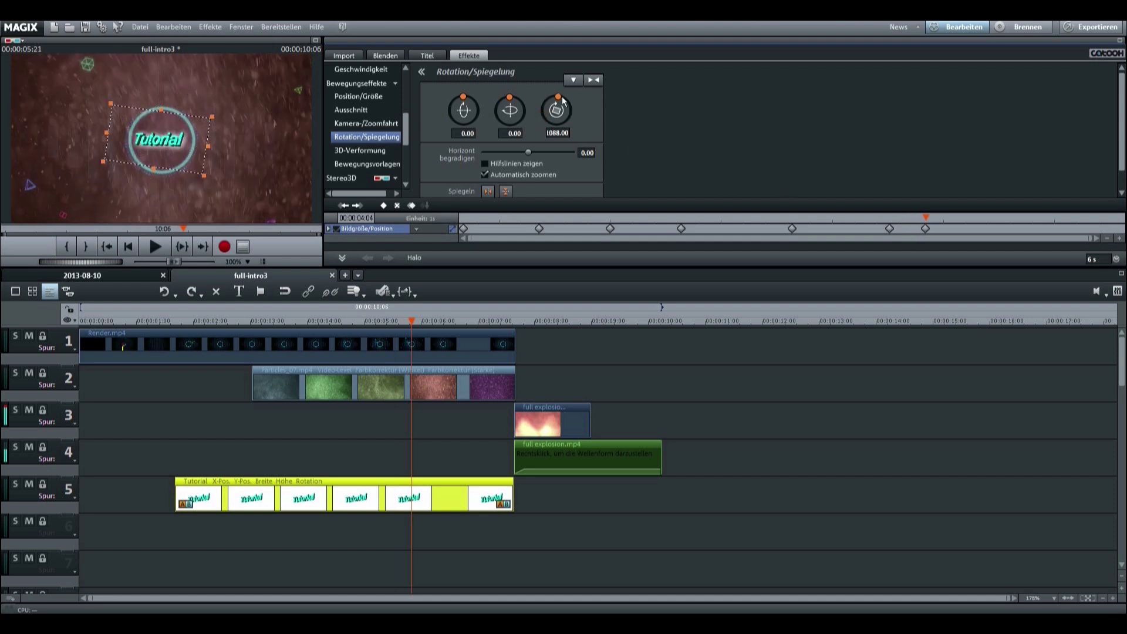
# Step: Add rotation keyframes to the Tutorial title, turning it to 1125 at 00:00:06:05 and to 1248 at 00:00:06:14
pyautogui.moveTo(929, 220); pyautogui.dragTo(967, 226)
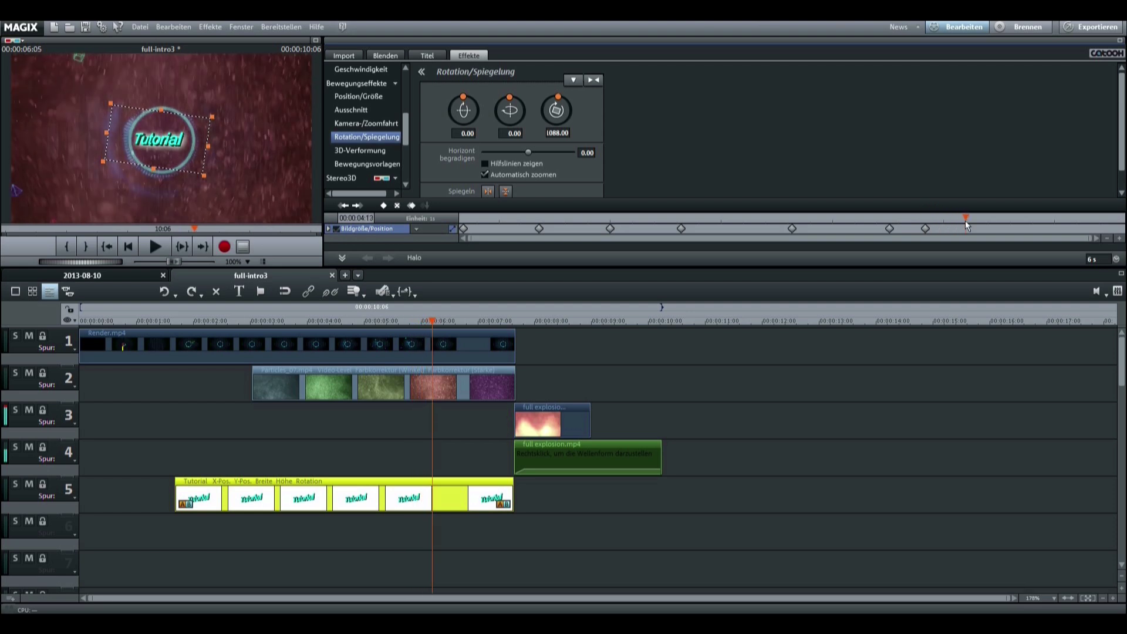
pyautogui.moveTo(556, 94); pyautogui.dragTo(566, 100)
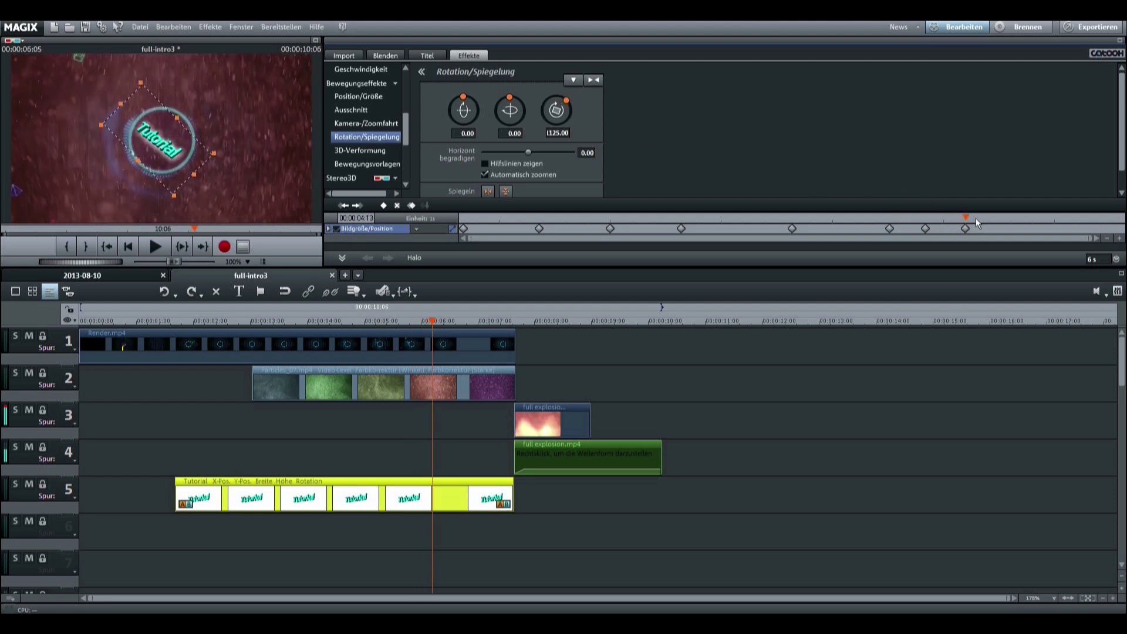
pyautogui.moveTo(969, 217); pyautogui.dragTo(1007, 221)
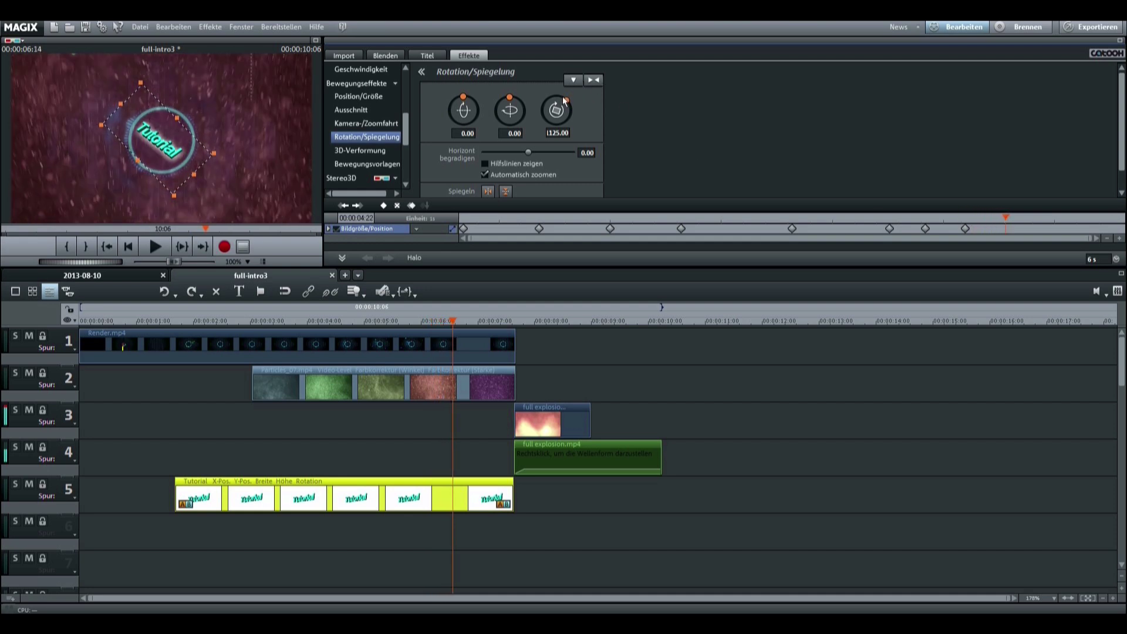
pyautogui.moveTo(563, 98); pyautogui.dragTo(558, 121)
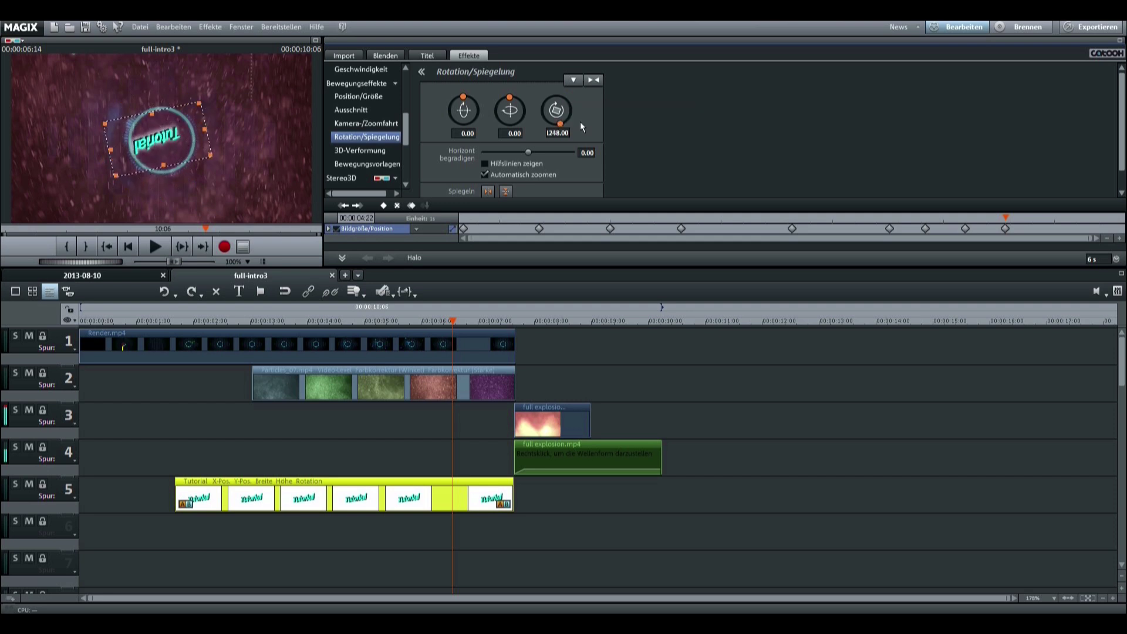
# Step: Add the closing rotation keyframes to the Tutorial title, turning it to 1078 at 00:00:07:01 and to 1104 at 00:00:07:10
pyautogui.moveTo(999, 218); pyautogui.dragTo(1059, 230)
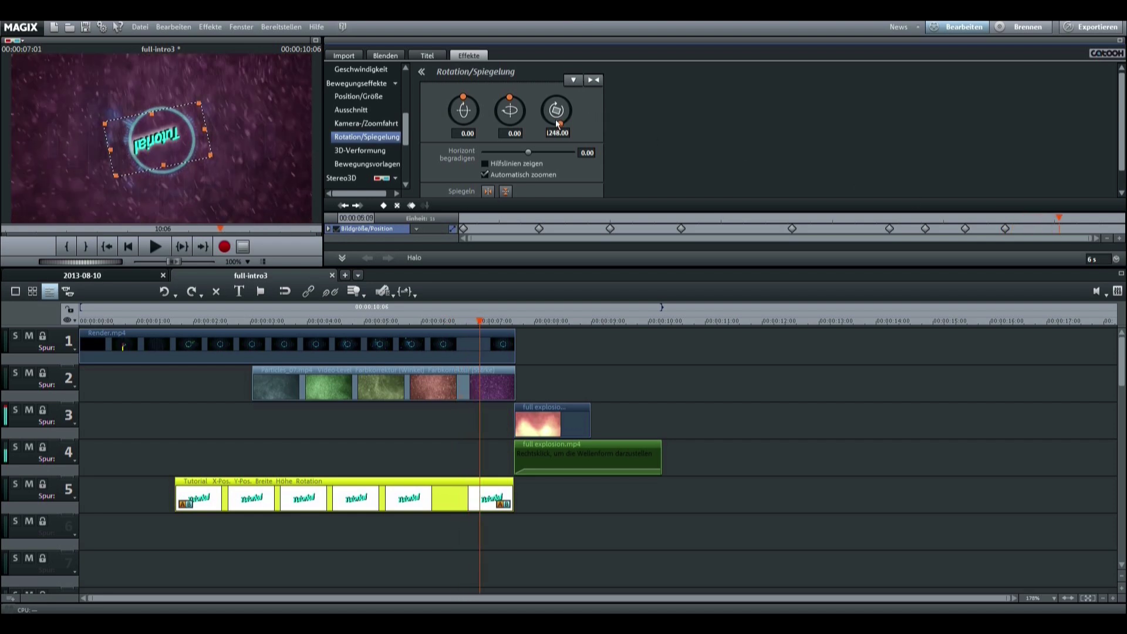
pyautogui.moveTo(546, 106); pyautogui.dragTo(556, 94)
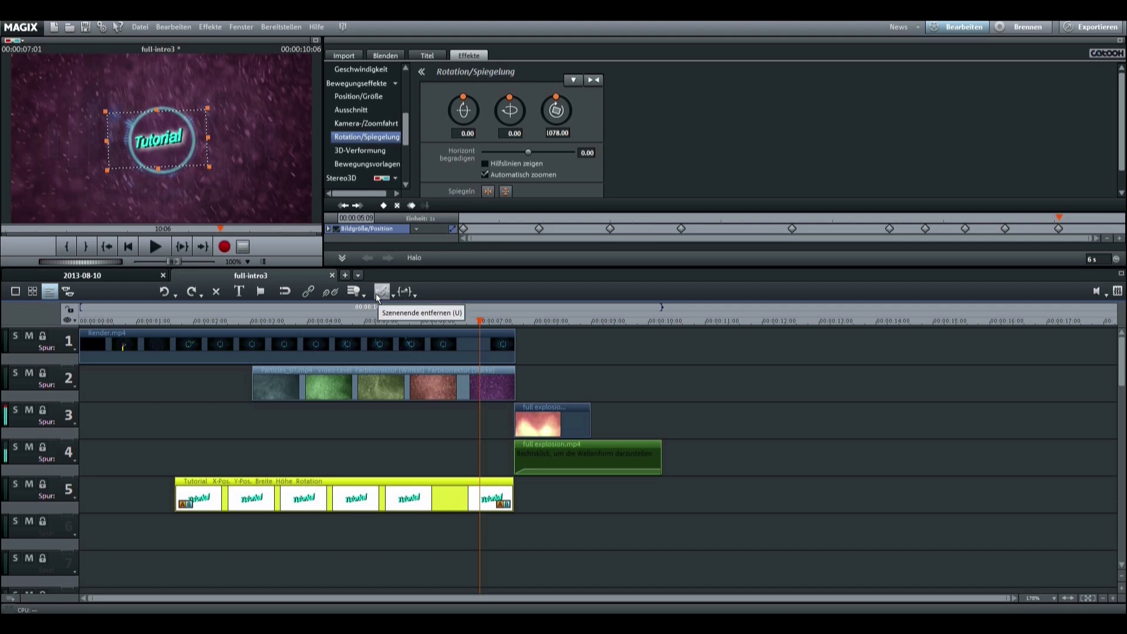
pyautogui.moveTo(1061, 217); pyautogui.dragTo(1099, 217)
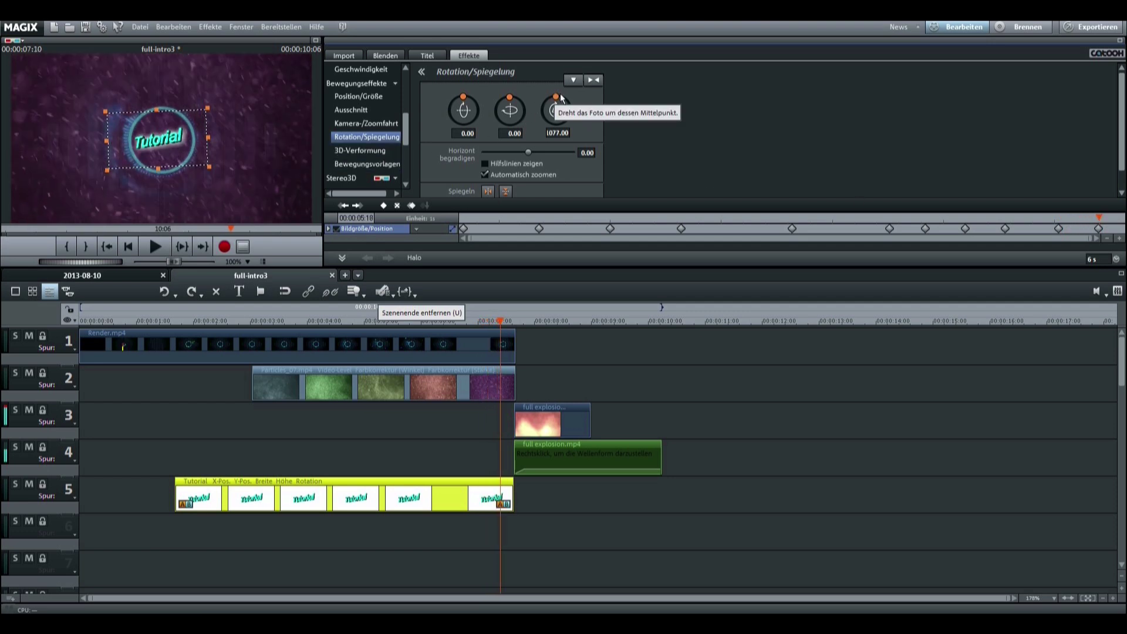
pyautogui.moveTo(555, 98); pyautogui.dragTo(563, 96)
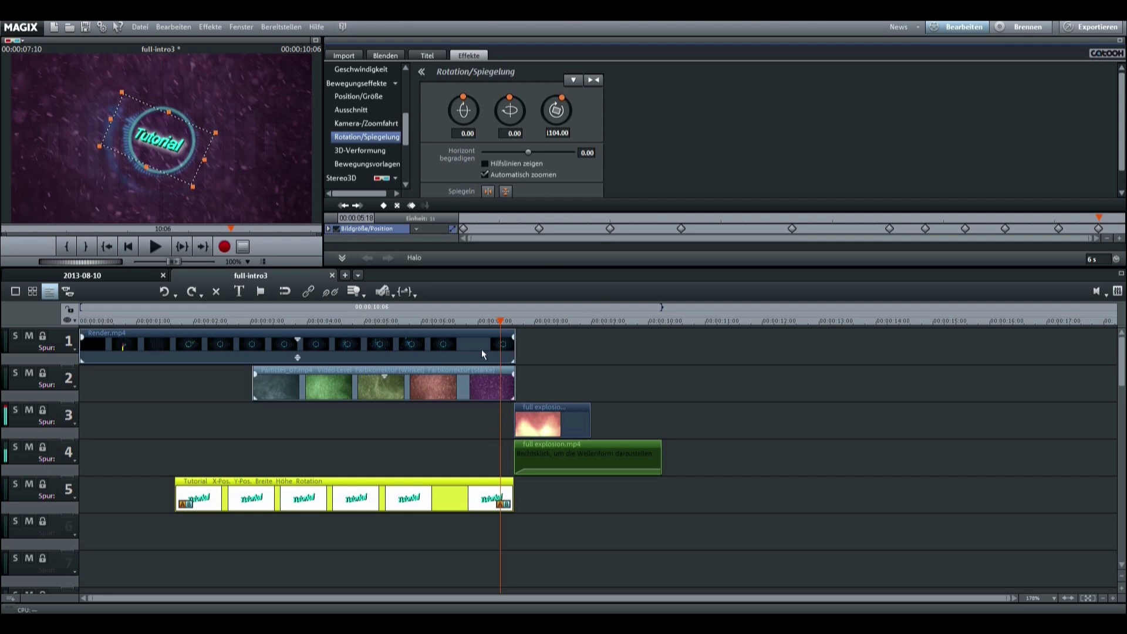
# Step: Play back the project to check the Tutorial title's rotation, and go to 00:00:05:16
pyautogui.moveTo(500, 322); pyautogui.dragTo(144, 331)
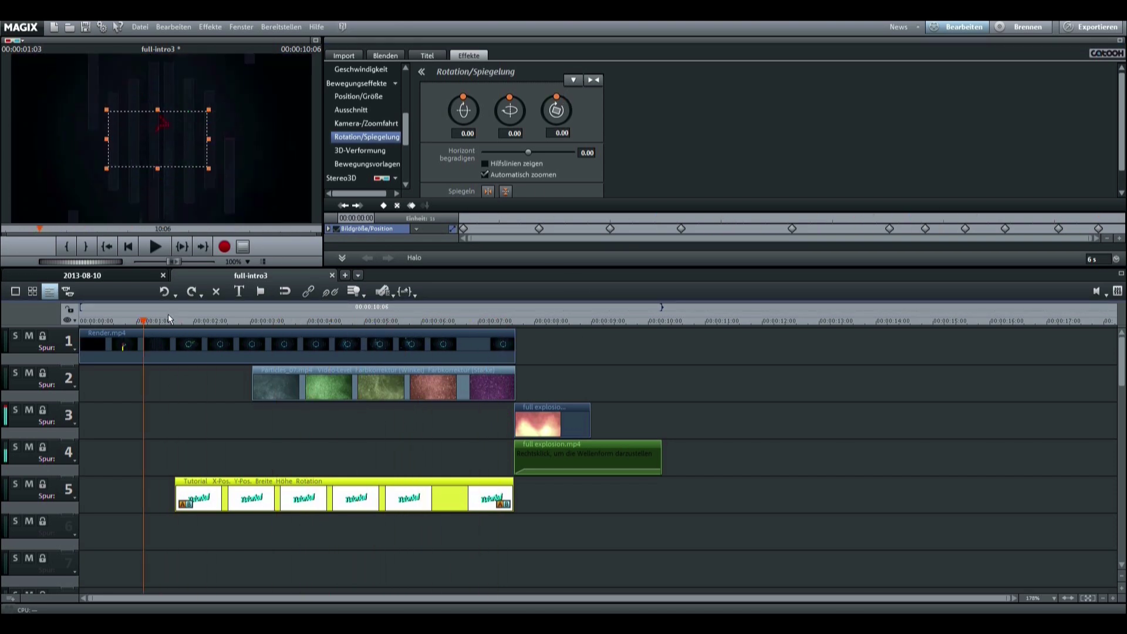
pyautogui.click(153, 249)
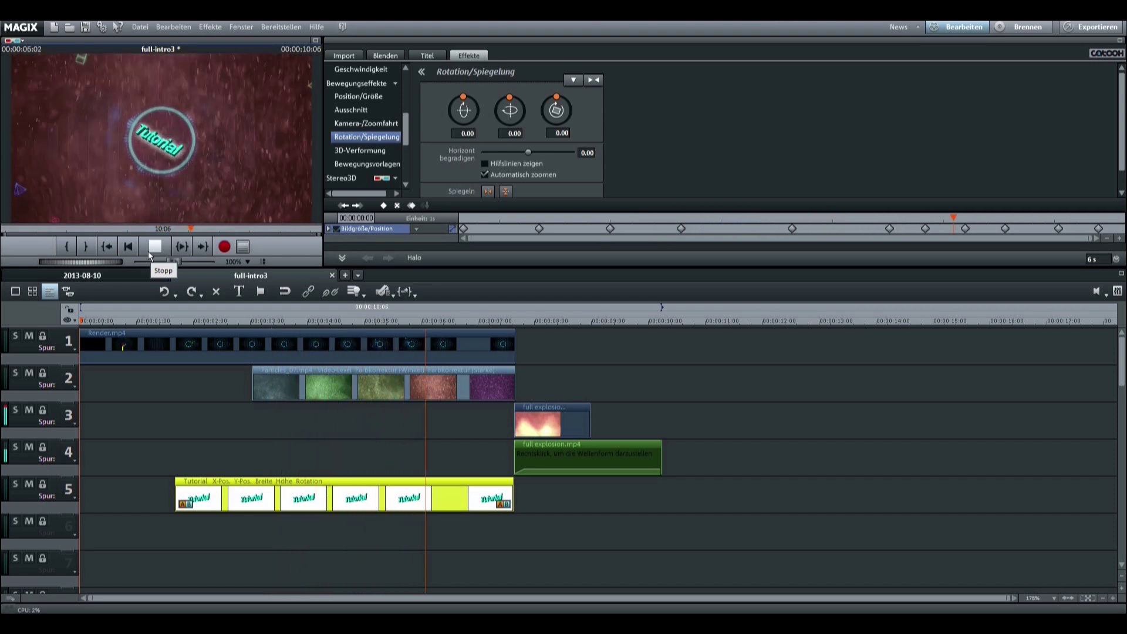
pyautogui.press('space')
pyautogui.moveTo(561, 319); pyautogui.dragTo(401, 350)
pyautogui.click(449, 349)
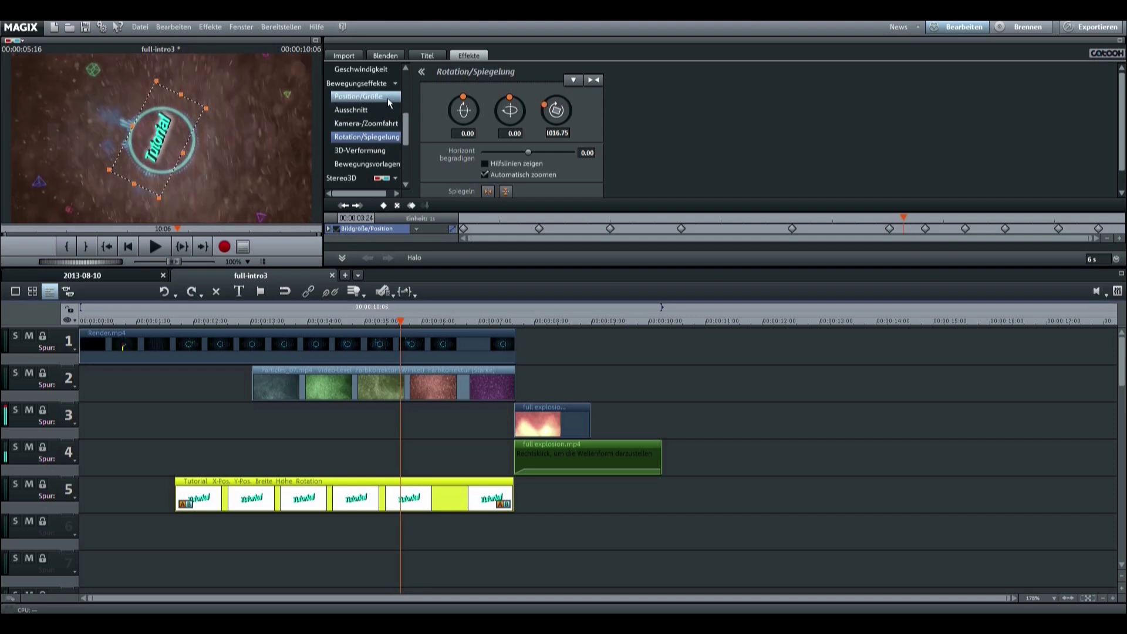
# Step: Examine the Tutorial title's Position/Größe settings and then the media files in the Intro Tutorial folder
pyautogui.click(359, 97)
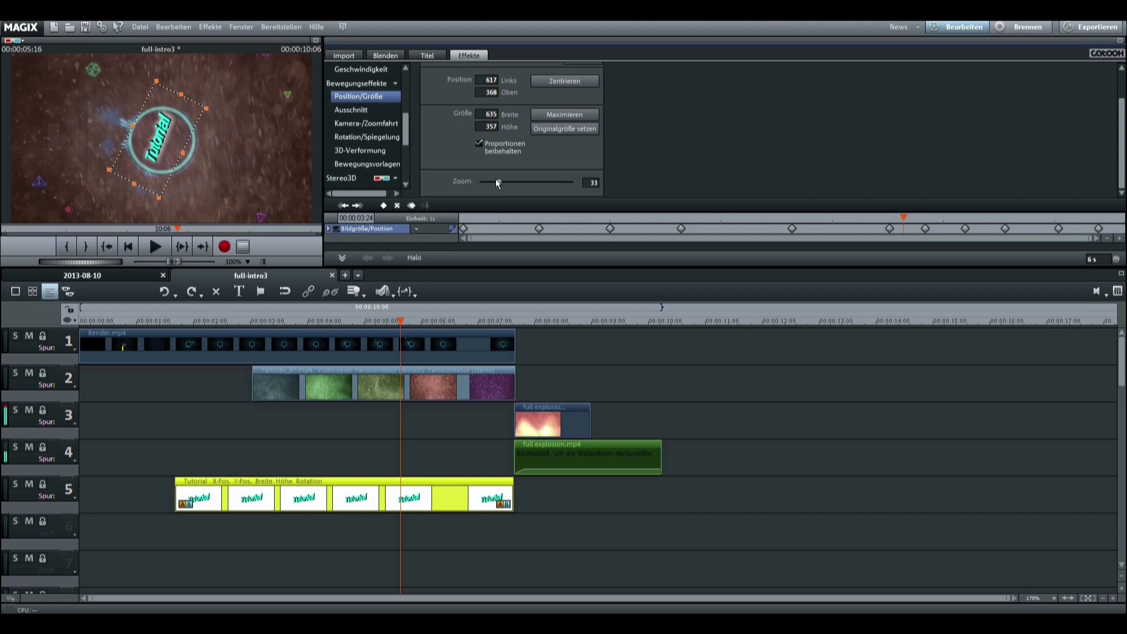
pyautogui.click(314, 346)
pyautogui.moveTo(312, 342); pyautogui.dragTo(316, 407)
pyautogui.click(367, 359)
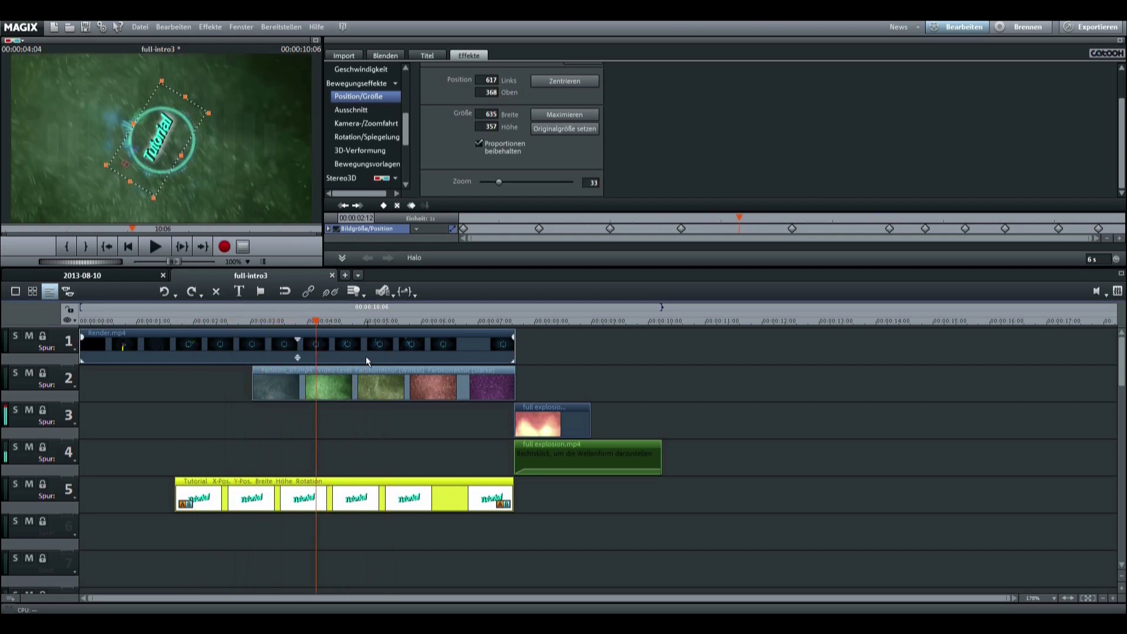
pyautogui.click(367, 360)
pyautogui.moveTo(315, 325); pyautogui.dragTo(324, 328)
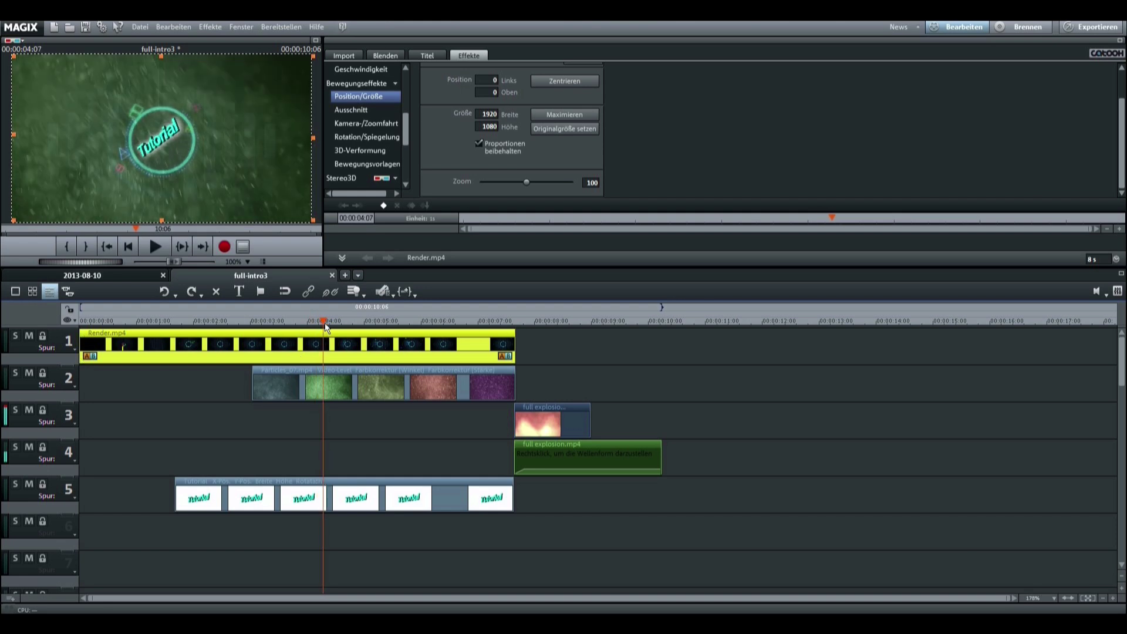
pyautogui.click(338, 54)
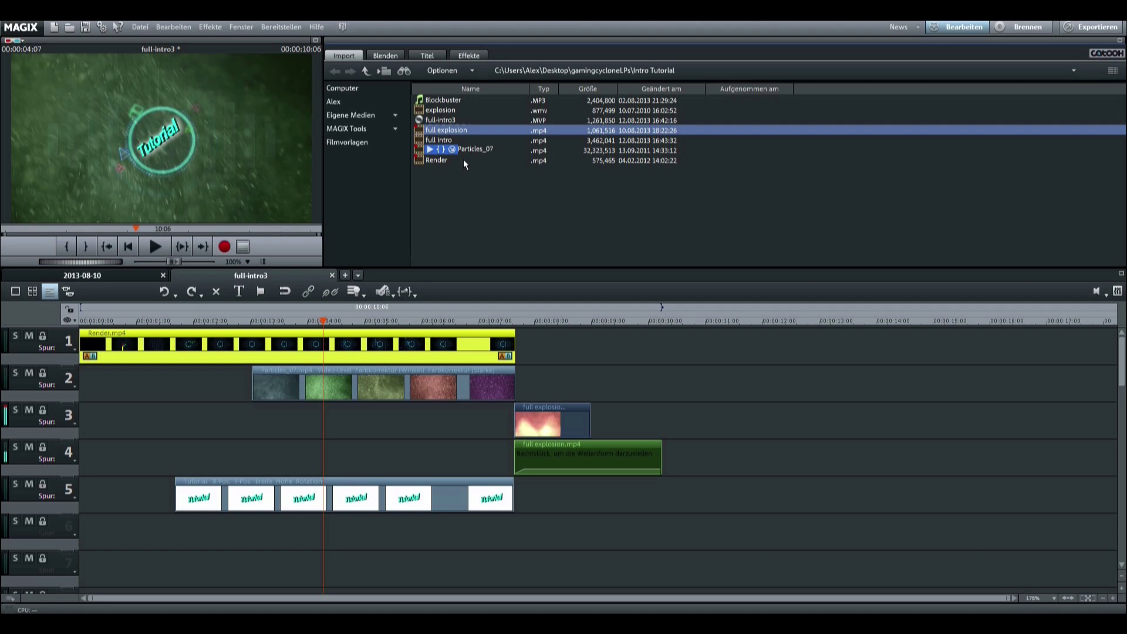
pyautogui.moveTo(463, 163); pyautogui.dragTo(470, 155)
pyautogui.click(460, 193)
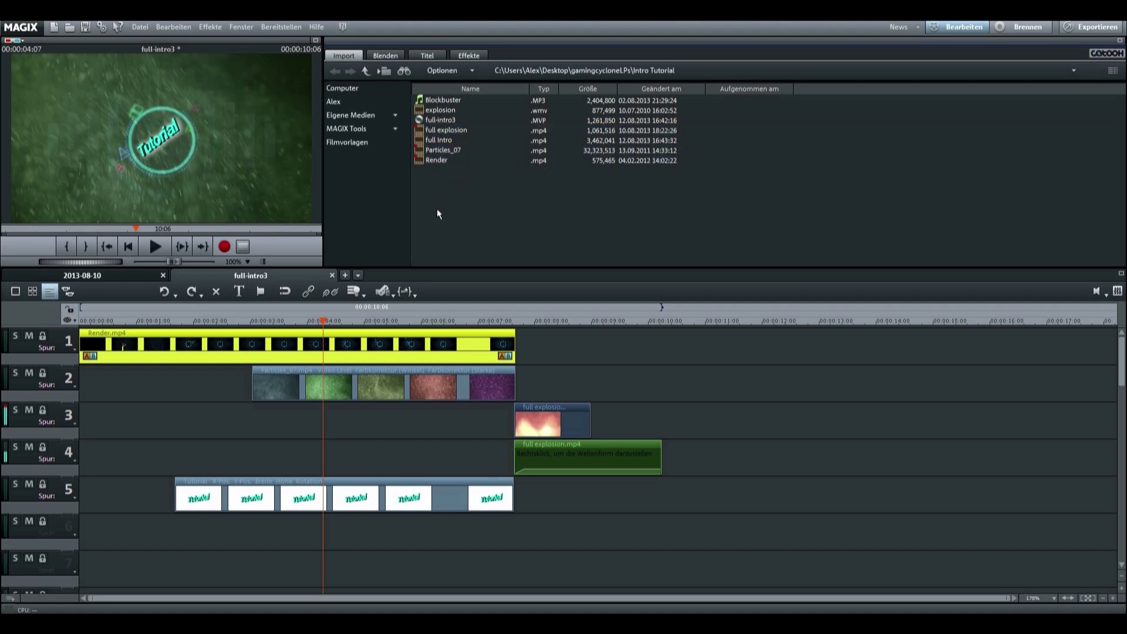
# Step: Play the whole intro from the start and review its timeline once more
pyautogui.moveTo(325, 323); pyautogui.dragTo(69, 395)
pyautogui.click(166, 238)
pyautogui.click(155, 248)
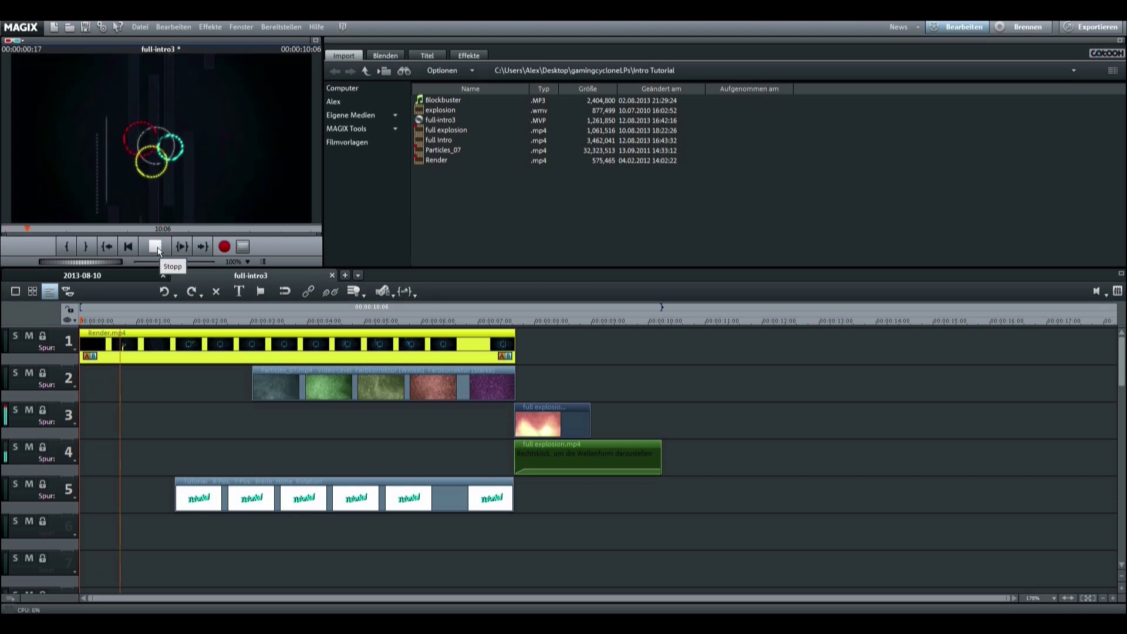
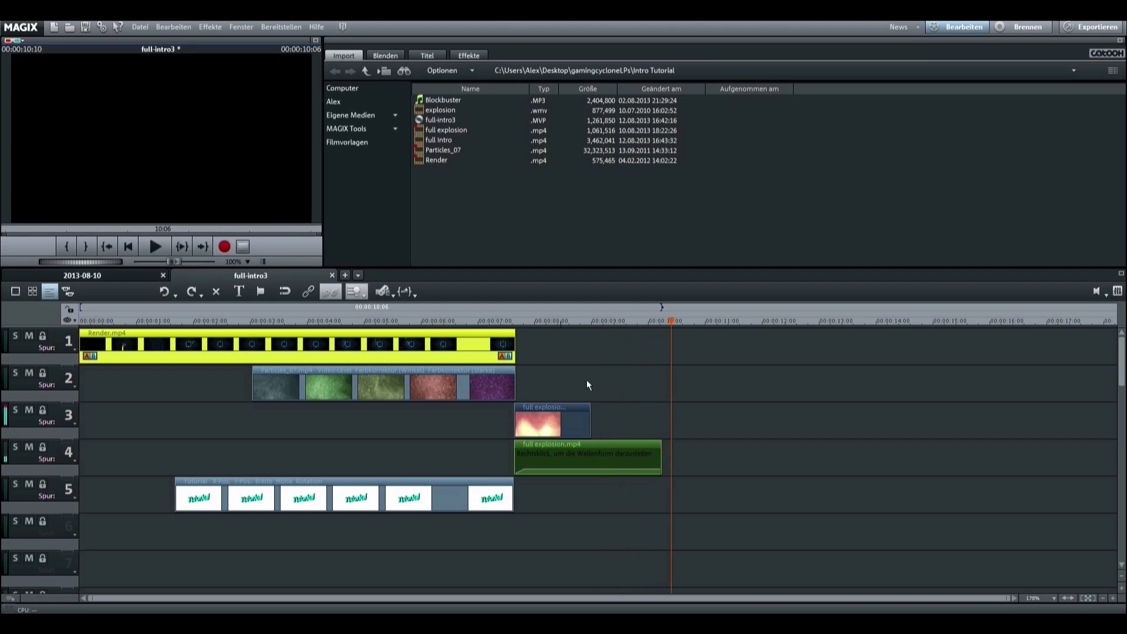
pyautogui.moveTo(667, 323); pyautogui.dragTo(413, 479)
pyautogui.moveTo(479, 482); pyautogui.dragTo(634, 496)
# Step: Place the Blockbuster.MP3 music at the project's start on track 6
pyautogui.moveTo(632, 323); pyautogui.dragTo(80, 322)
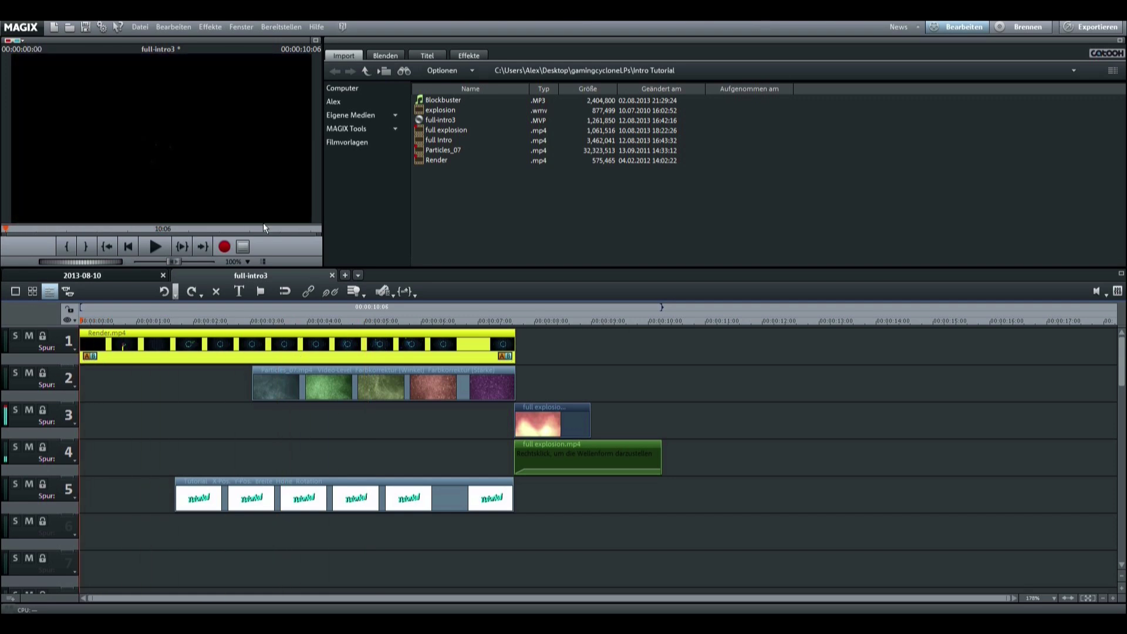
pyautogui.moveTo(447, 100); pyautogui.dragTo(132, 549)
pyautogui.click(393, 557)
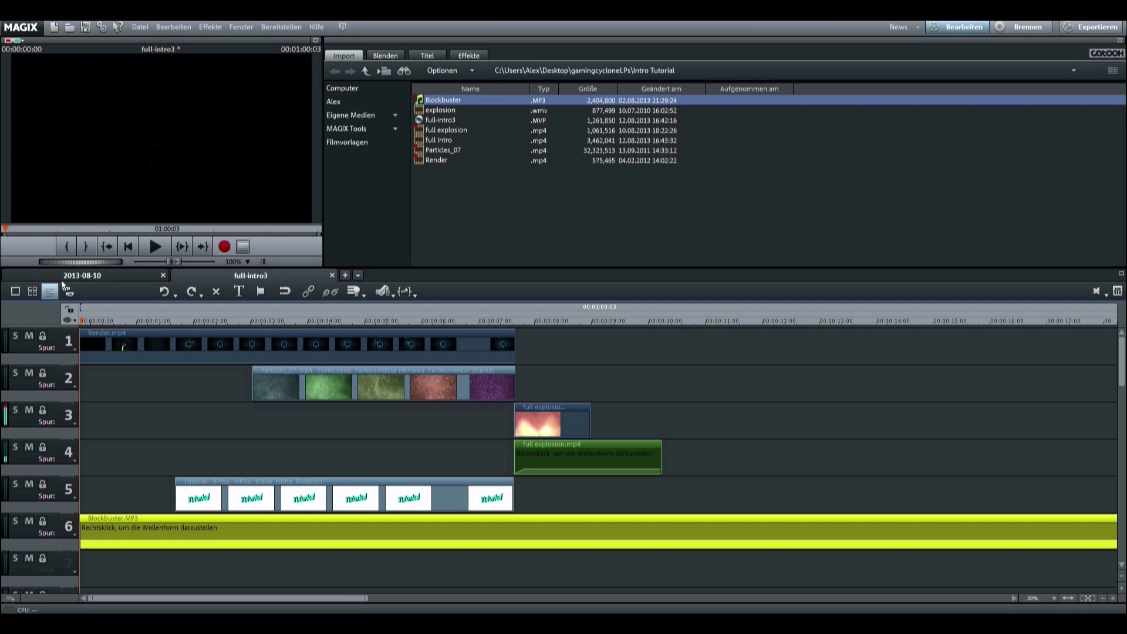
# Step: Trim the end of Blockbuster.MP3 at 00:00:08:19, during the explosion, and give it a short fade-out
pyautogui.moveTo(82, 320); pyautogui.dragTo(514, 394)
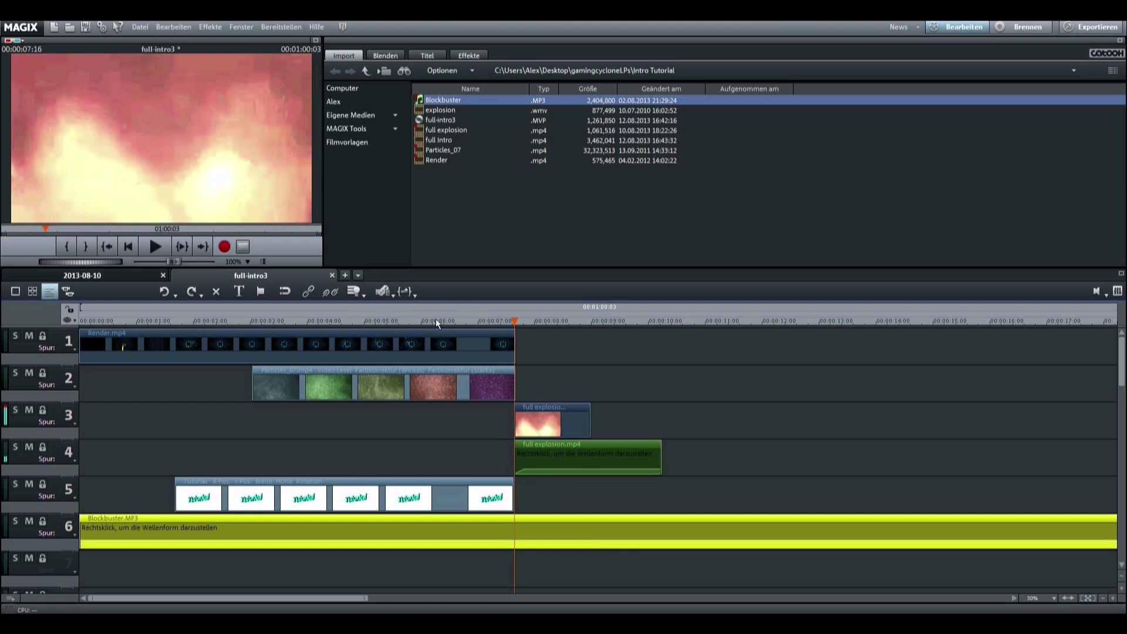
pyautogui.moveTo(509, 322); pyautogui.dragTo(575, 336)
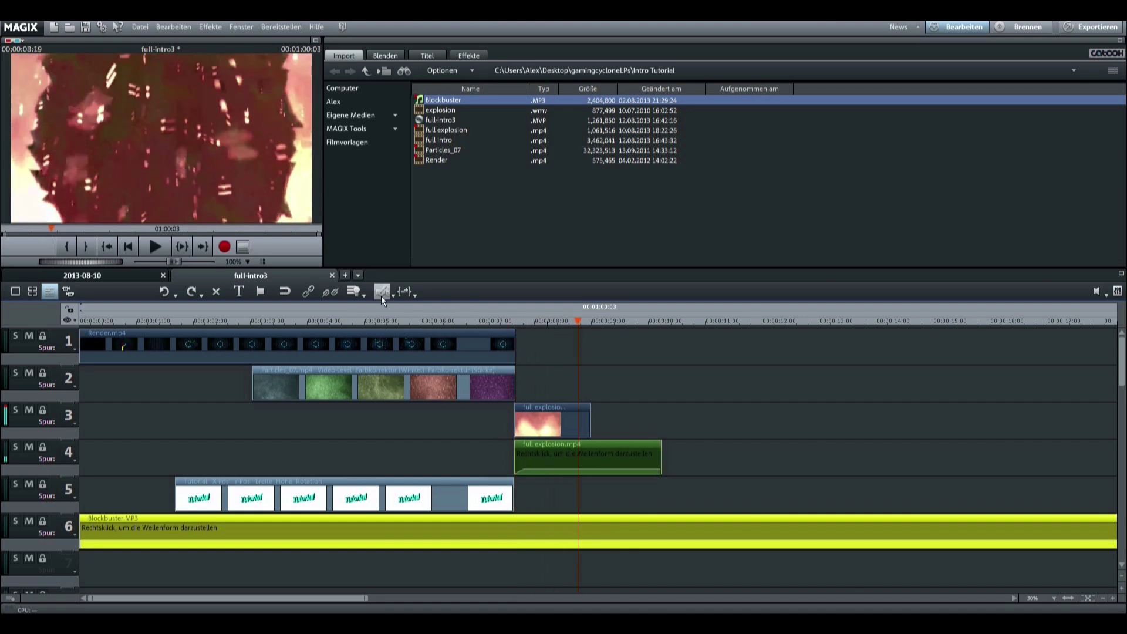
pyautogui.press('h')
pyautogui.moveTo(576, 540); pyautogui.dragTo(556, 541)
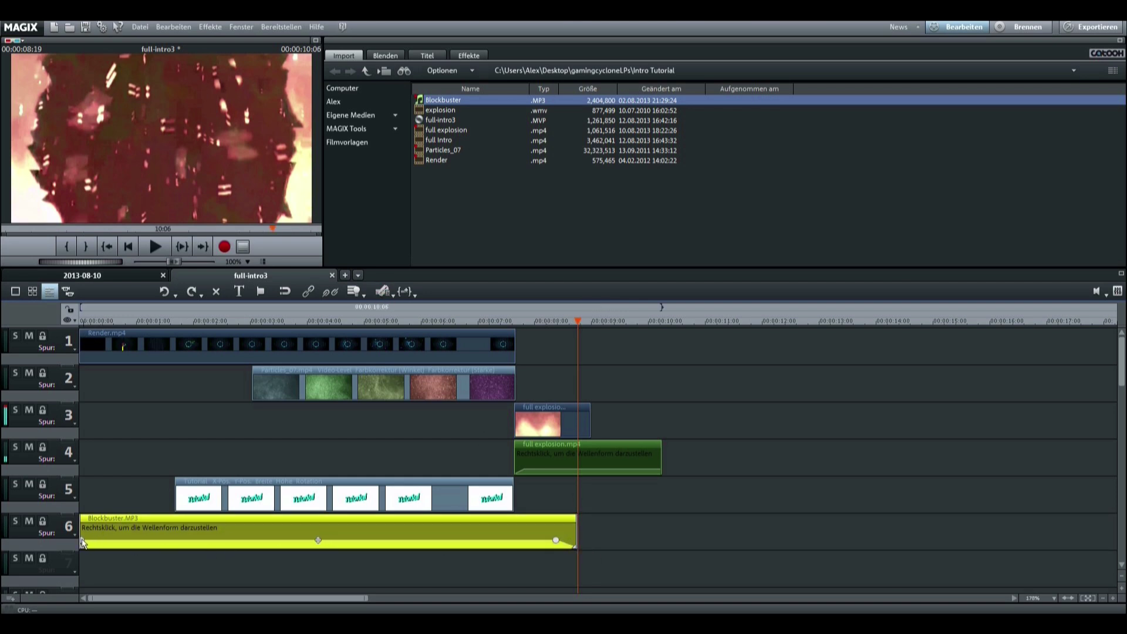
# Step: Play the opening of the intro with the Blockbuster.MP3 music
pyautogui.moveTo(109, 354); pyautogui.dragTo(83, 370)
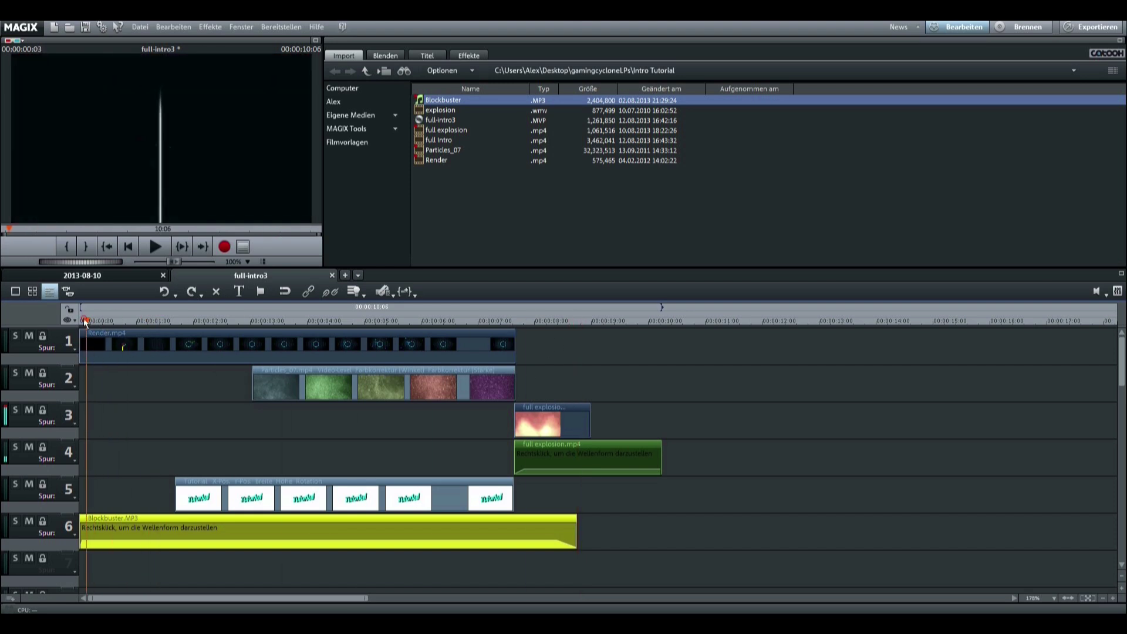
pyautogui.click(155, 247)
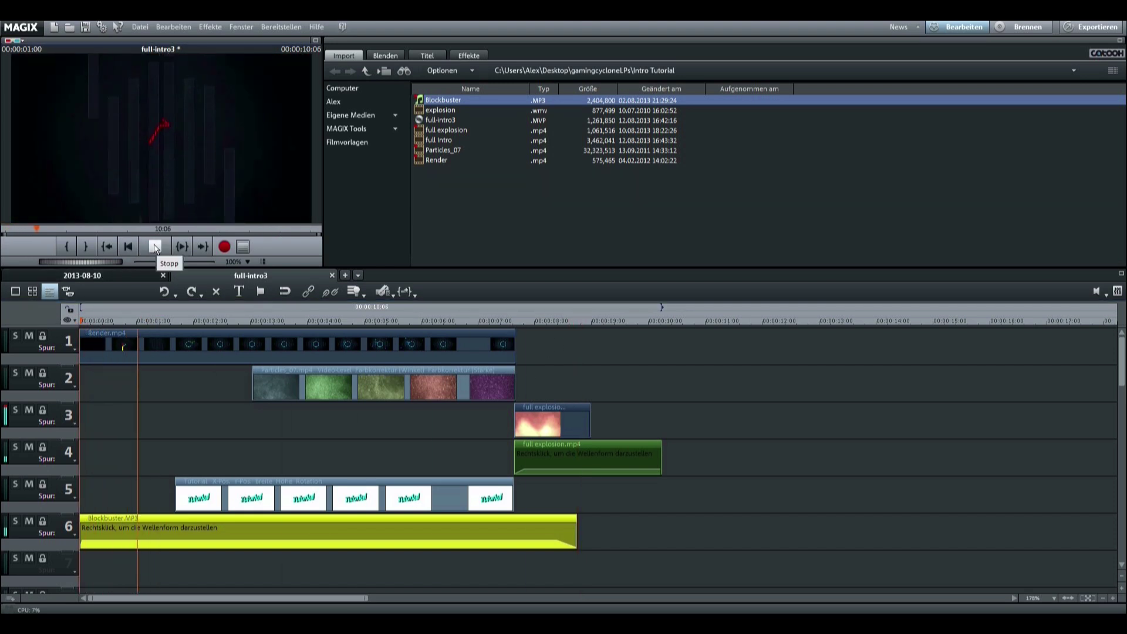
pyautogui.click(155, 247)
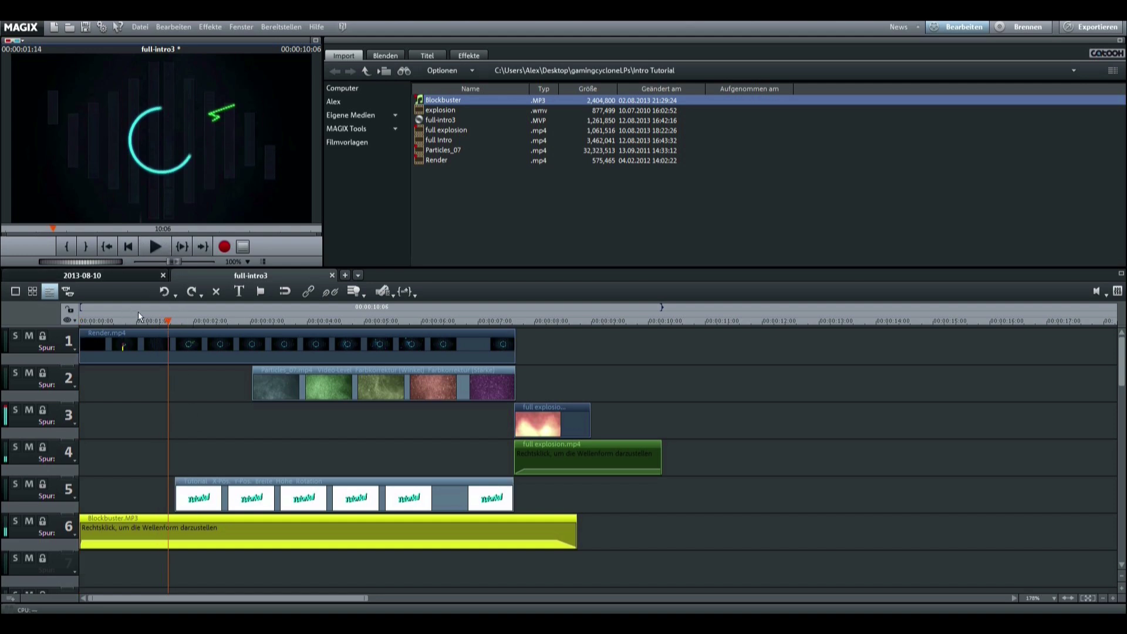
# Step: Undo the fade-out and the trim of Blockbuster.MP3
pyautogui.click(165, 292)
pyautogui.click(165, 292)
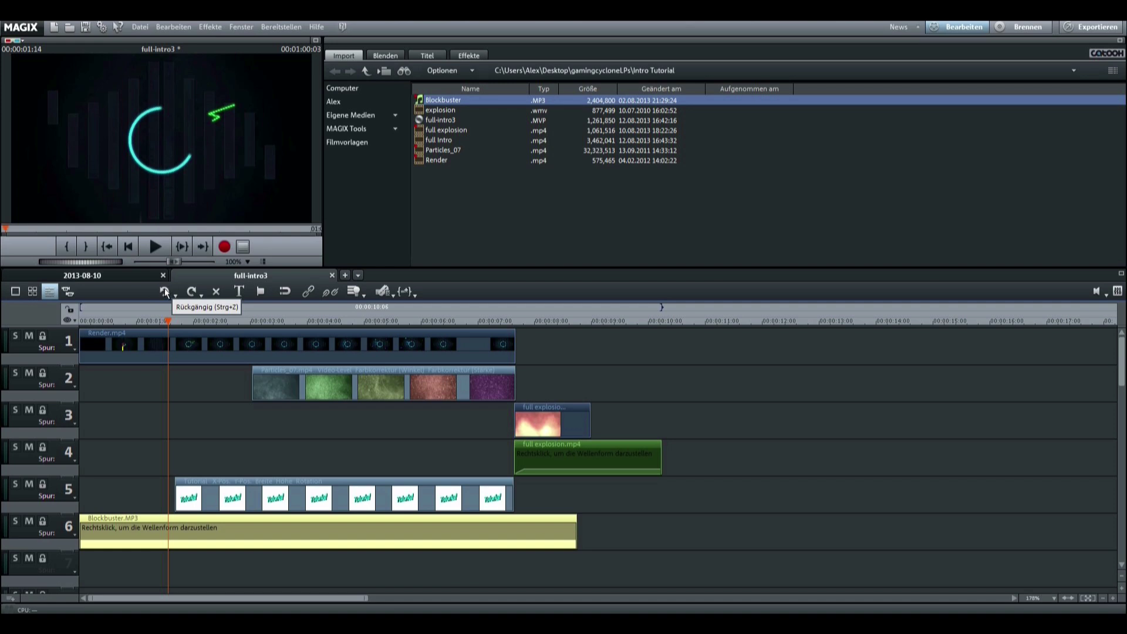
pyautogui.click(165, 292)
pyautogui.click(180, 361)
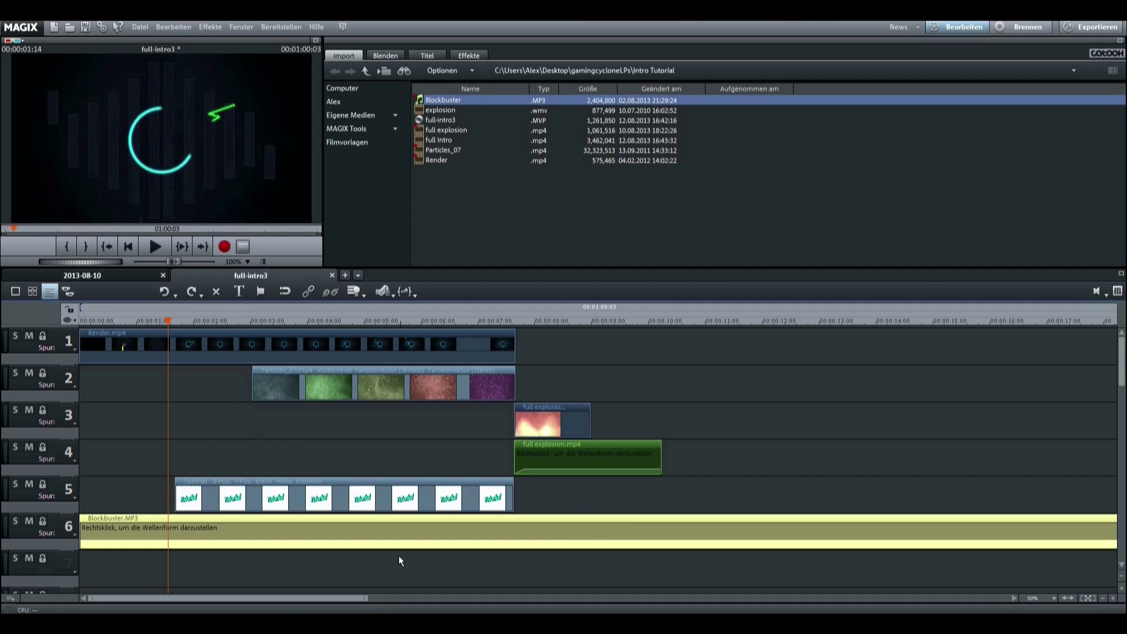
# Step: Generate the waveform display for Blockbuster.MP3 on track 6
pyautogui.rightClick(404, 538)
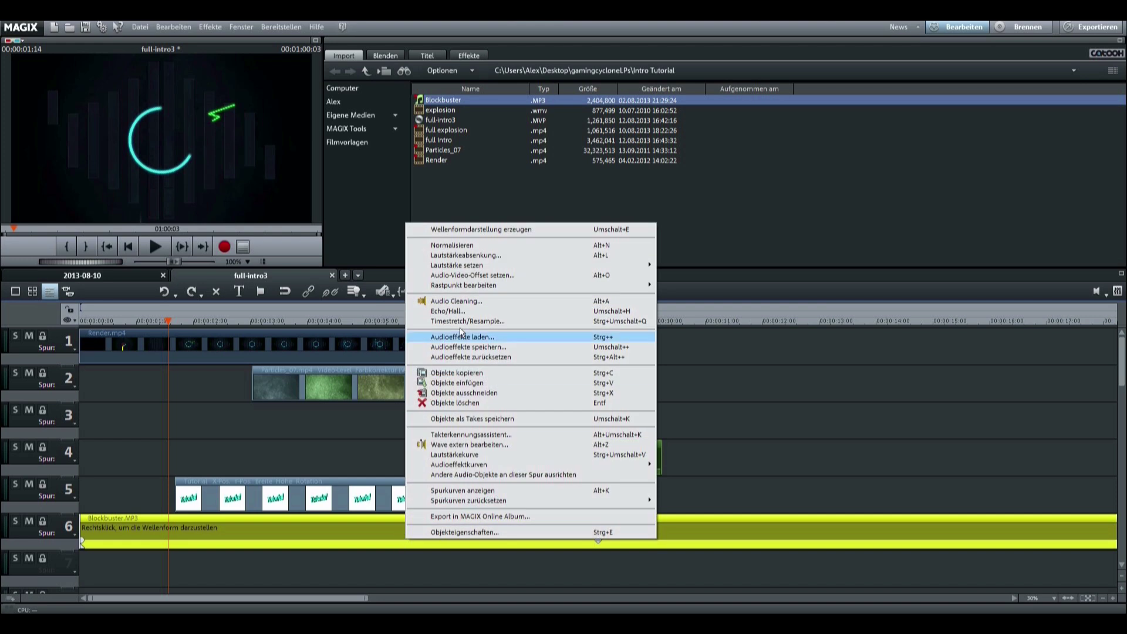
pyautogui.click(517, 229)
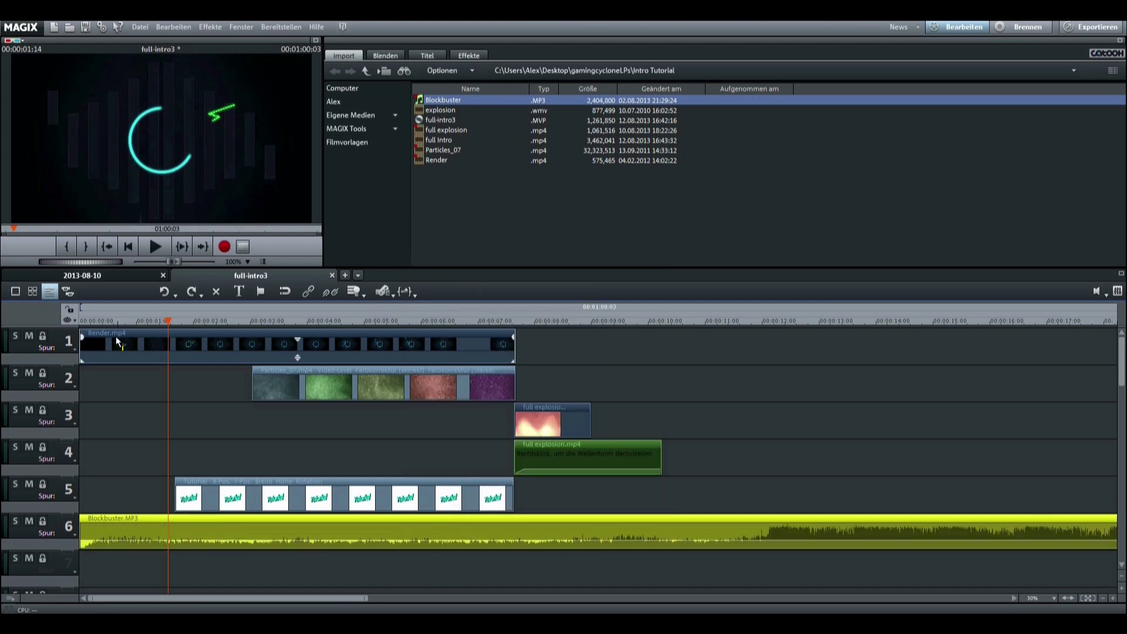
# Step: Remove the beginning of Blockbuster.MP3 up to 00:00:11:18 so the music starts with its loud section
pyautogui.moveTo(166, 325); pyautogui.dragTo(746, 499)
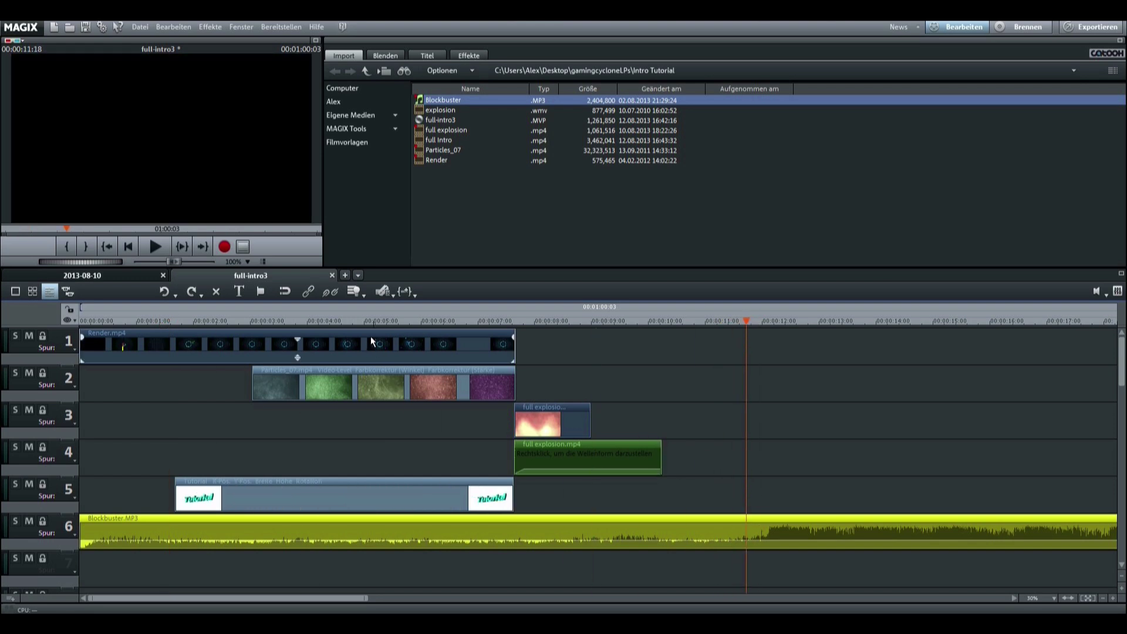
pyautogui.click(391, 295)
pyautogui.click(406, 323)
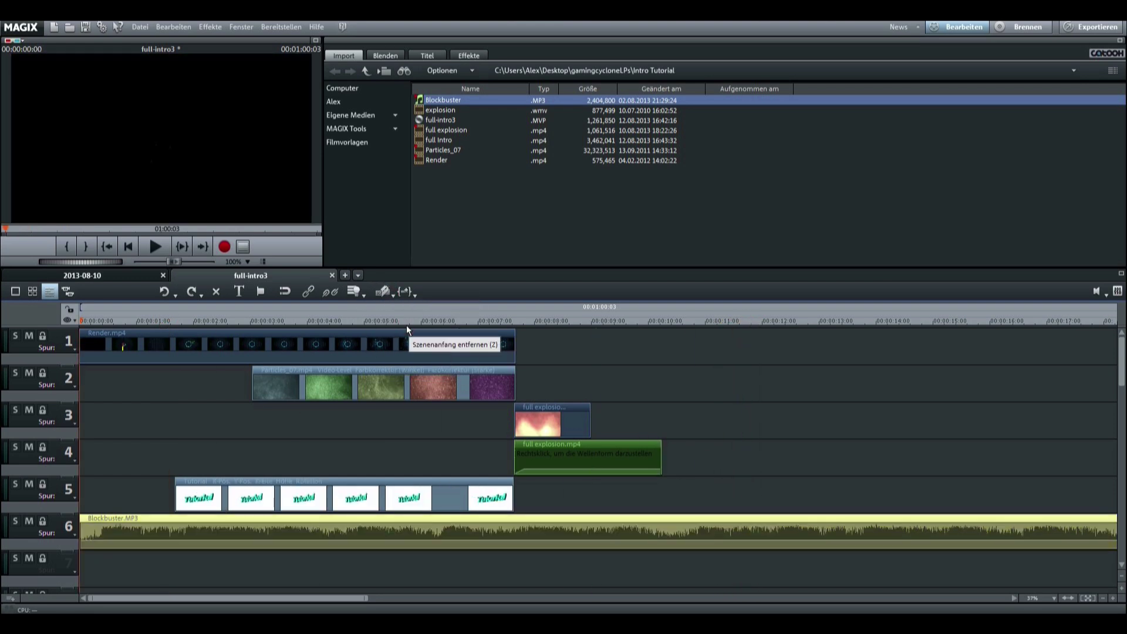
# Step: Trim the end of Blockbuster.MP3 at 00:00:08:16, during the explosion, and give it a short fade-out
pyautogui.moveTo(80, 321); pyautogui.dragTo(569, 458)
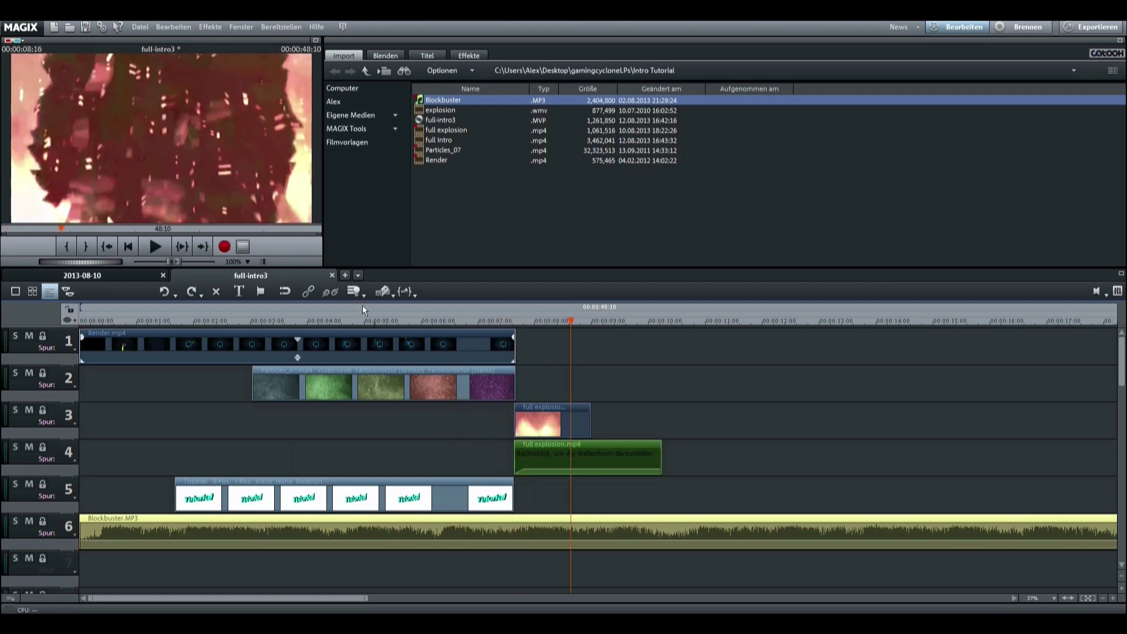
pyautogui.click(391, 294)
pyautogui.click(431, 339)
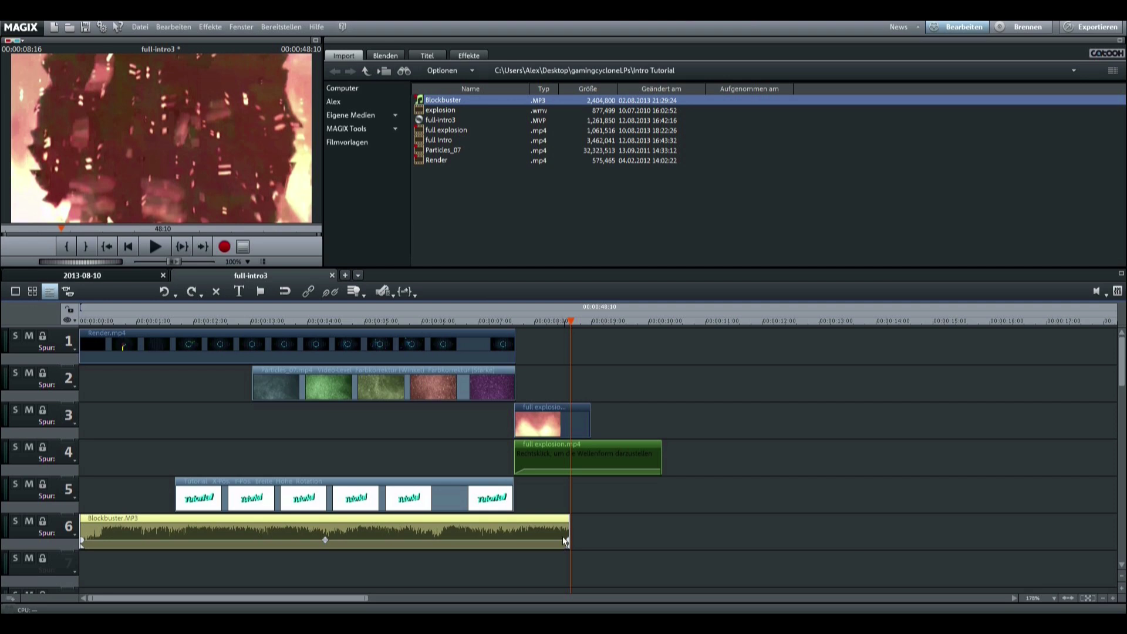
pyautogui.moveTo(567, 538); pyautogui.dragTo(529, 535)
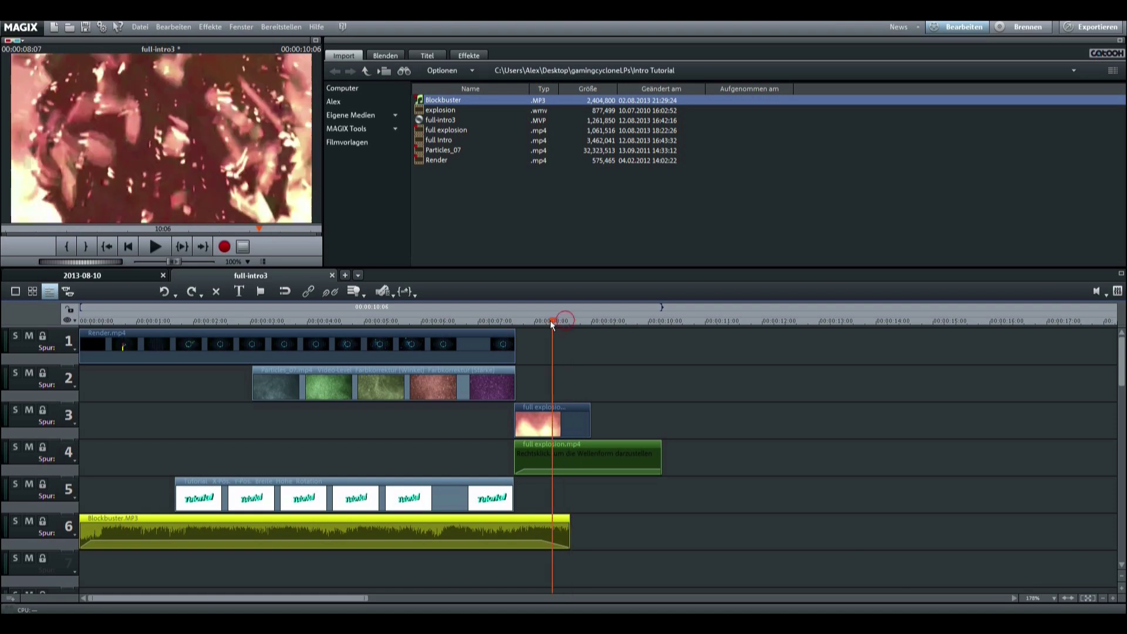
# Step: Play the whole intro from the start to check the trimmed music against the explosion
pyautogui.moveTo(122, 321); pyautogui.dragTo(80, 320)
pyautogui.click(155, 247)
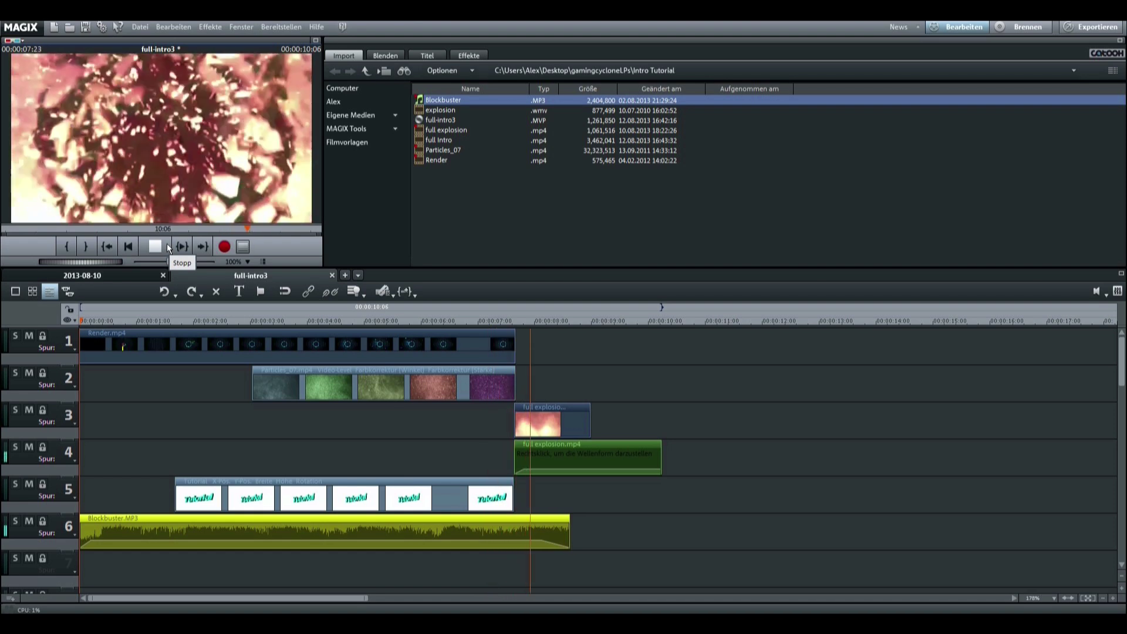
pyautogui.click(152, 245)
# Step: Open the digieffects Phenomena effect for the Render.mp4 clip on track 1
pyautogui.moveTo(656, 323); pyautogui.dragTo(82, 322)
pyautogui.click(92, 356)
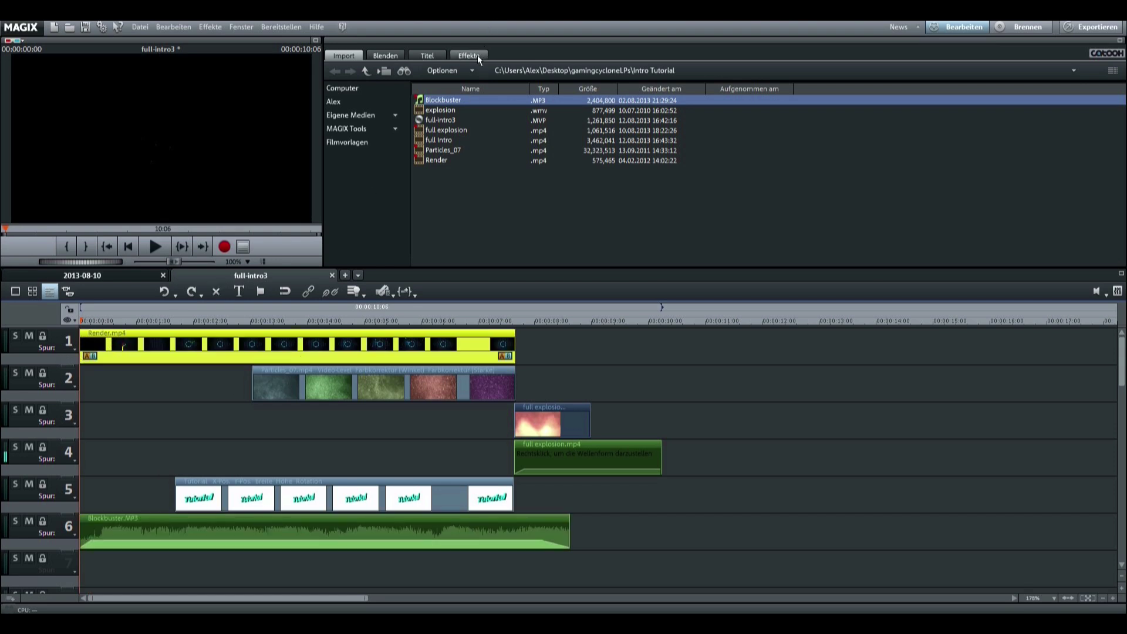
pyautogui.click(477, 56)
pyautogui.moveTo(410, 139); pyautogui.dragTo(404, 179)
pyautogui.click(358, 155)
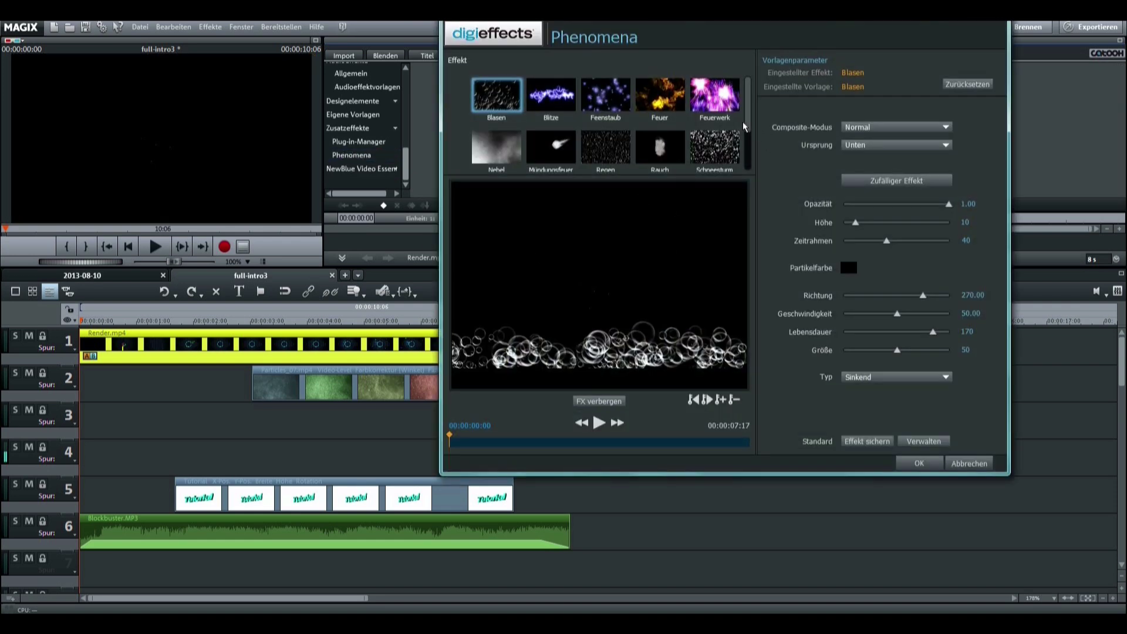
# Step: Apply the Feuer effect to Render.mp4 with its origin (Ursprung) set to Unten
pyautogui.scroll(-2, 744, 124)
pyautogui.scroll(2, 750, 118)
pyautogui.scroll(-2, 750, 118)
pyautogui.scroll(2, 750, 118)
pyautogui.click(660, 95)
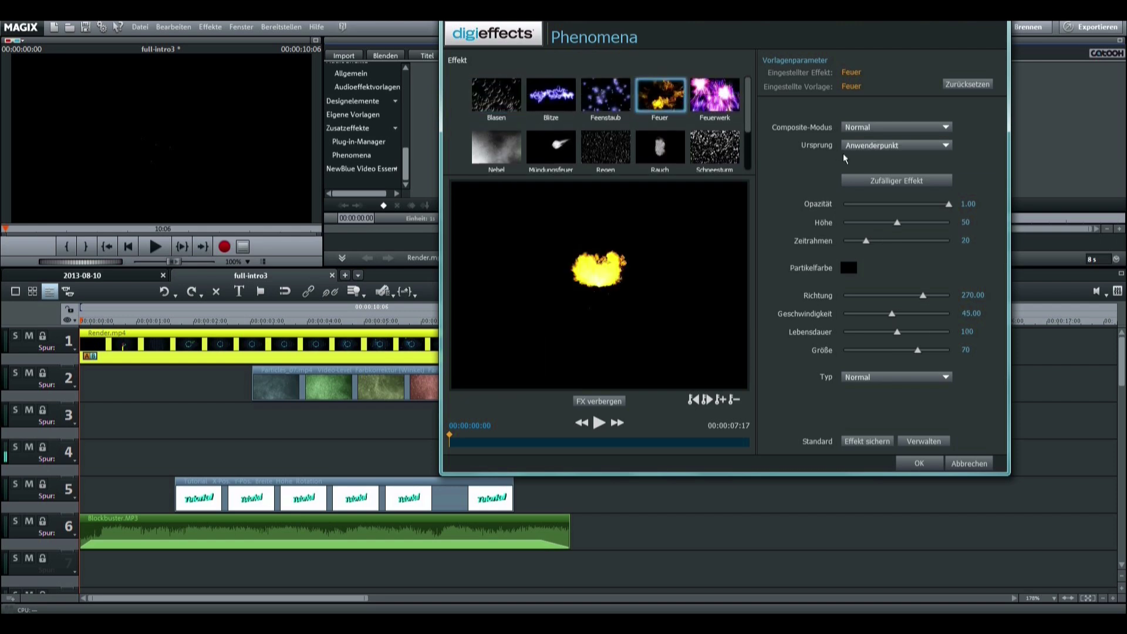
pyautogui.click(880, 145)
pyautogui.click(869, 173)
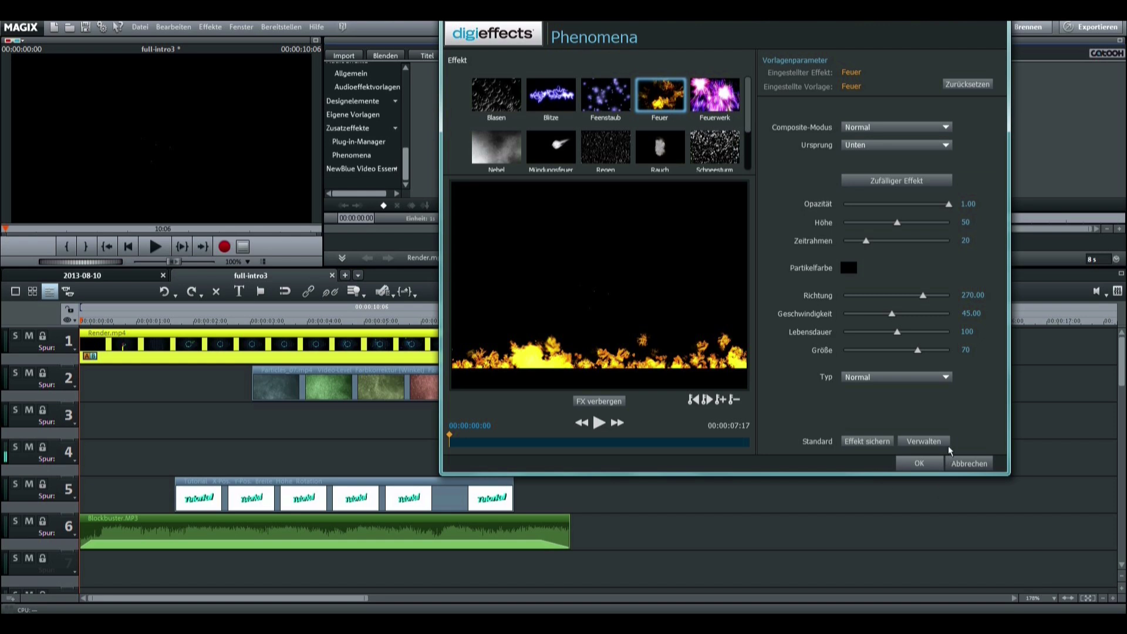
pyautogui.click(915, 464)
pyautogui.moveTo(94, 318); pyautogui.dragTo(45, 515)
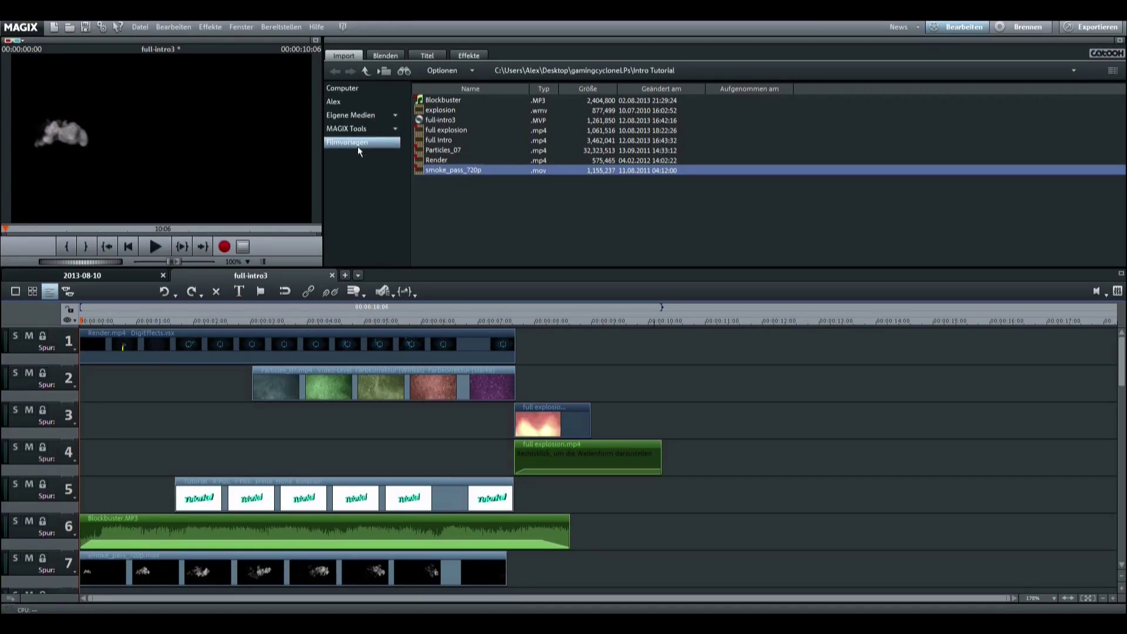
# Step: Delete the smoke_pass_720p.mov clip from track 7
pyautogui.moveTo(1122, 361); pyautogui.dragTo(1121, 382)
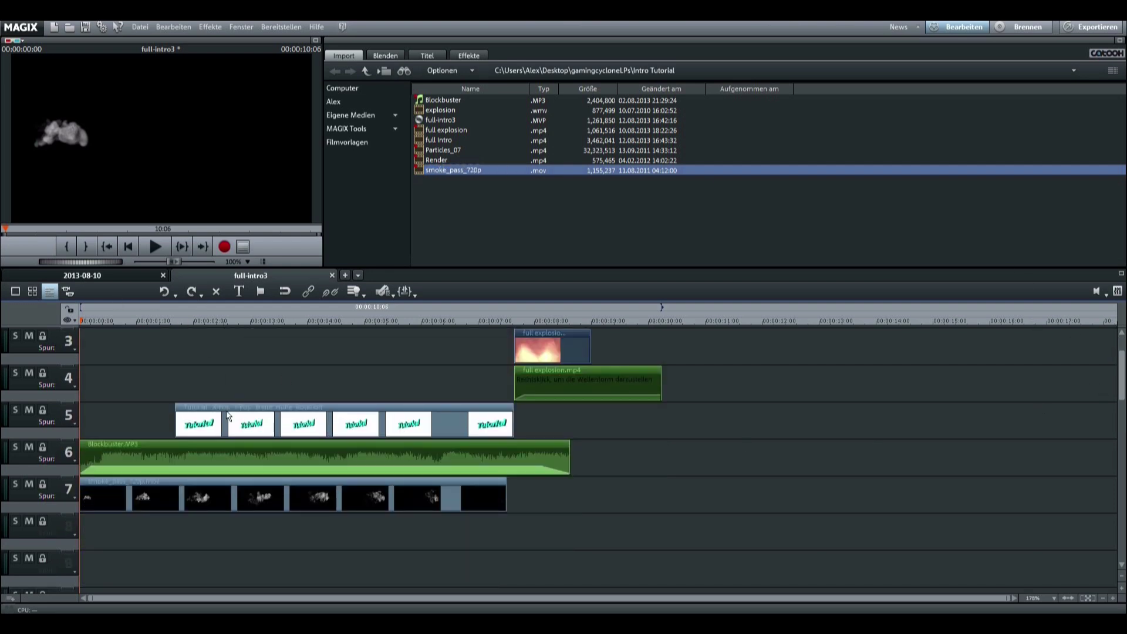
pyautogui.rightClick(314, 500)
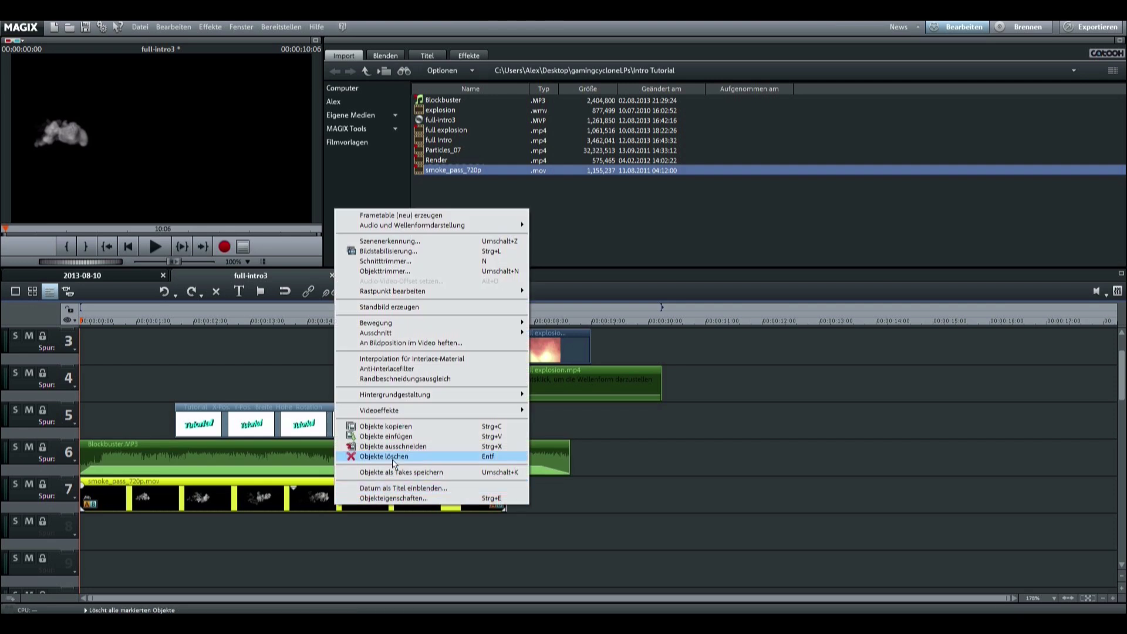
pyautogui.click(376, 453)
pyautogui.scroll(1, 1125, 482)
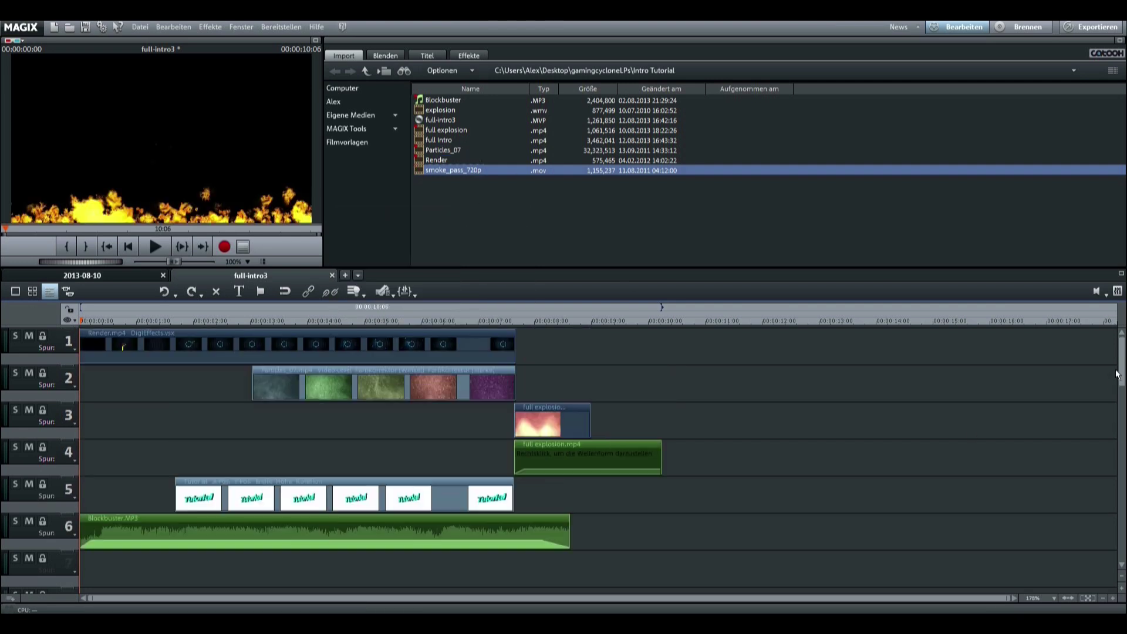
# Step: Place smoke_pass_720p.mov at the start of track 7 and trim its end to a length of 00:00:05:03
pyautogui.moveTo(460, 171); pyautogui.dragTo(100, 526)
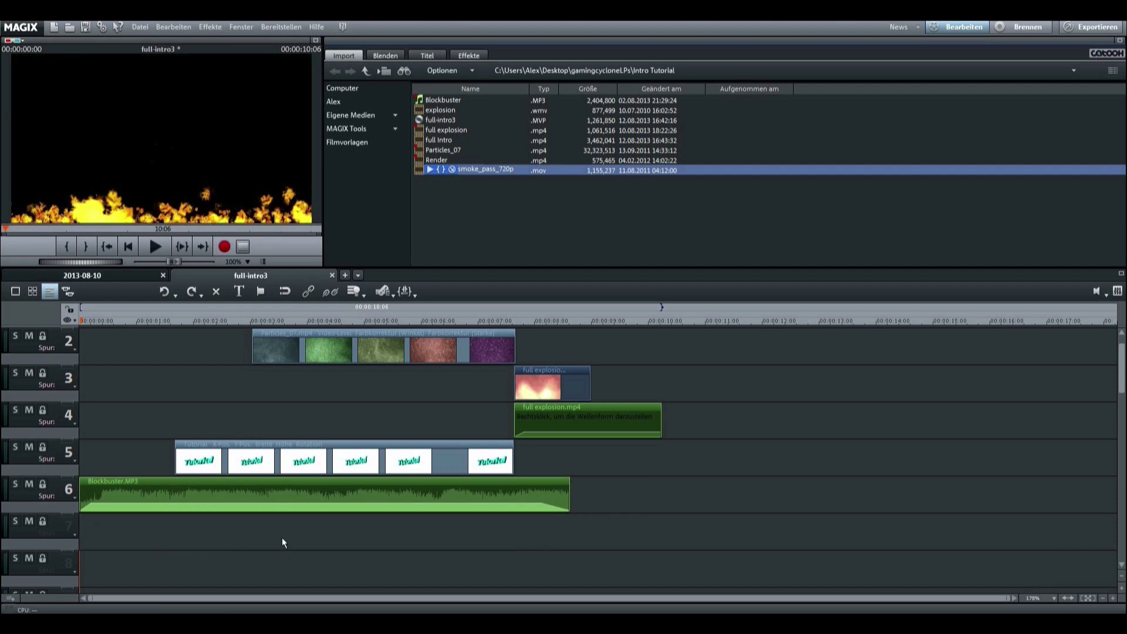
pyautogui.moveTo(113, 320); pyautogui.dragTo(372, 603)
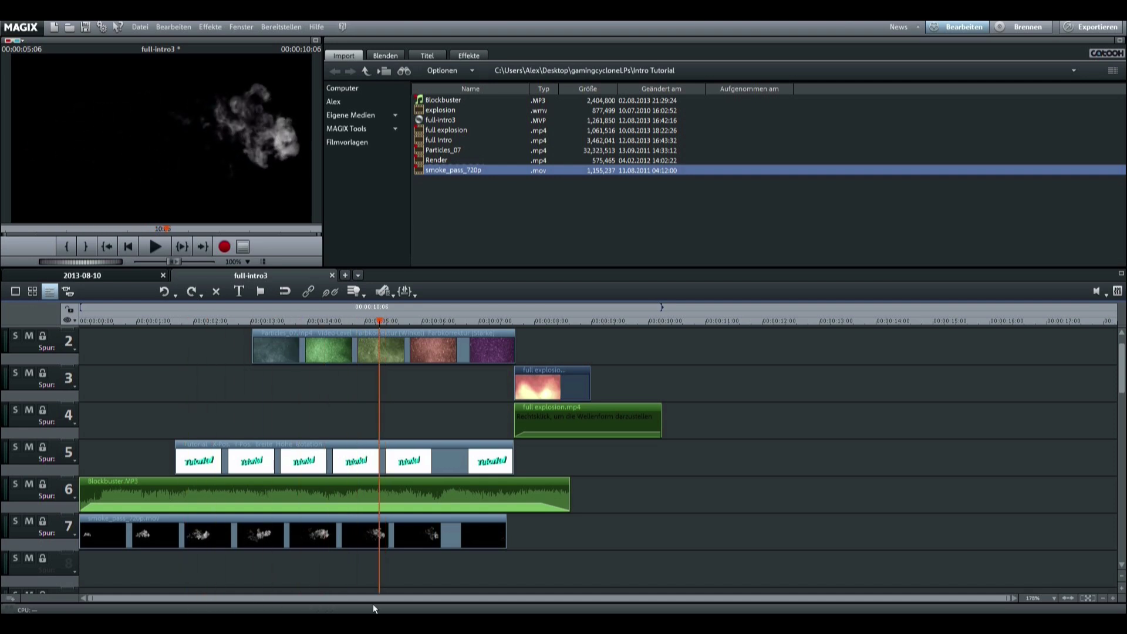
pyautogui.click(393, 546)
pyautogui.click(384, 288)
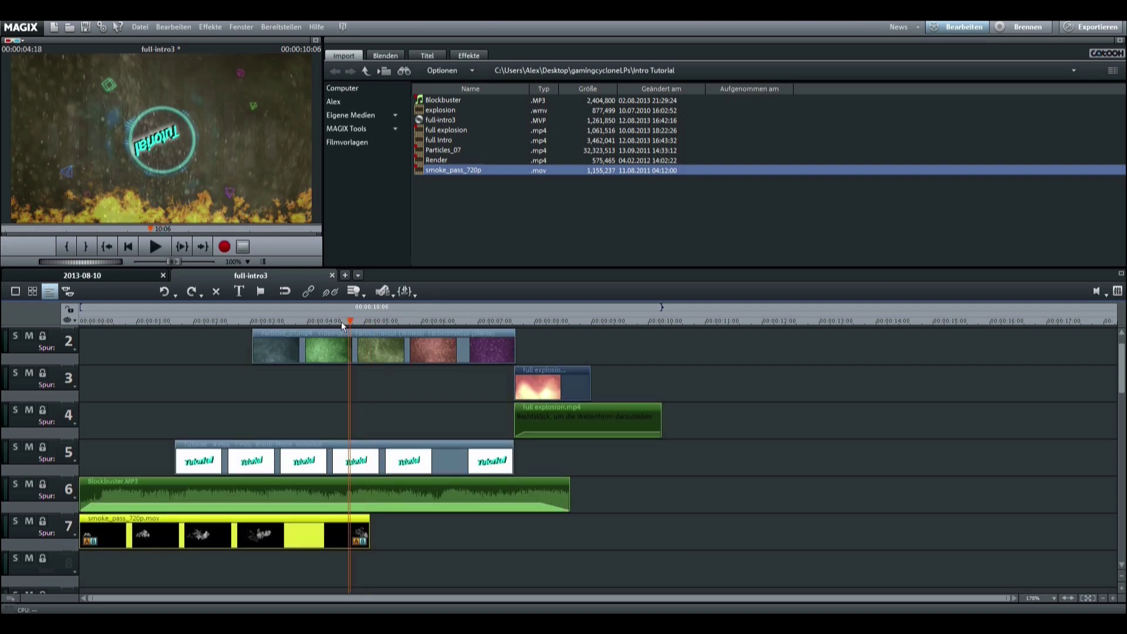
# Step: Speed up the smoke_pass_720p.mov clip with a Geschwindigkeit factor of 2.04
pyautogui.moveTo(1123, 398); pyautogui.dragTo(1124, 355)
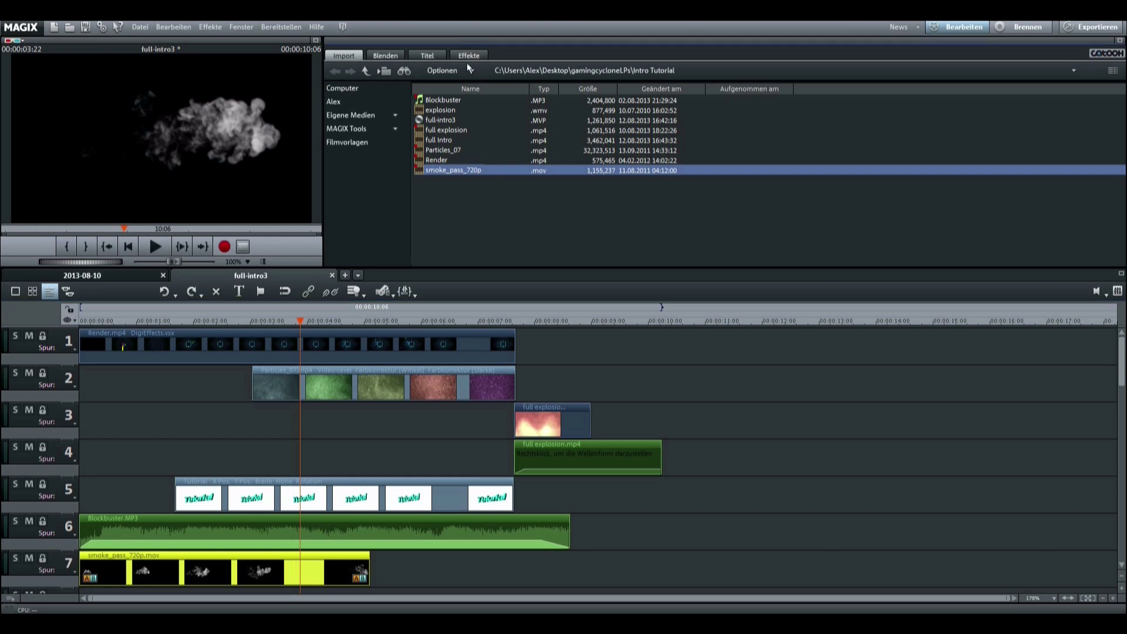
pyautogui.moveTo(410, 152); pyautogui.dragTo(409, 87)
pyautogui.click(376, 184)
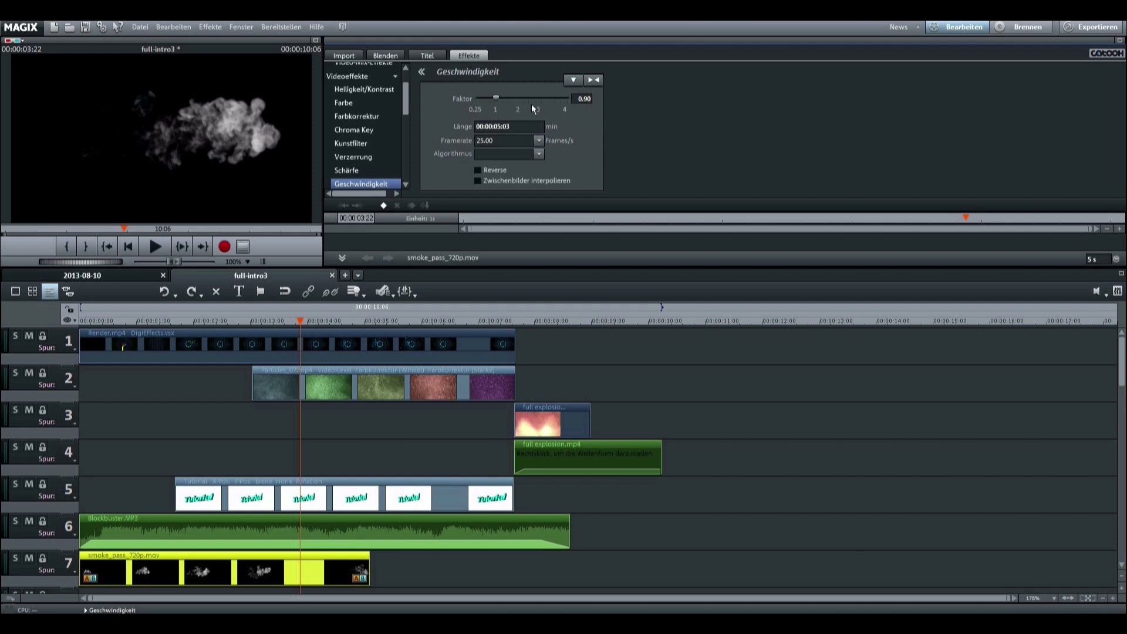
pyautogui.click(497, 97)
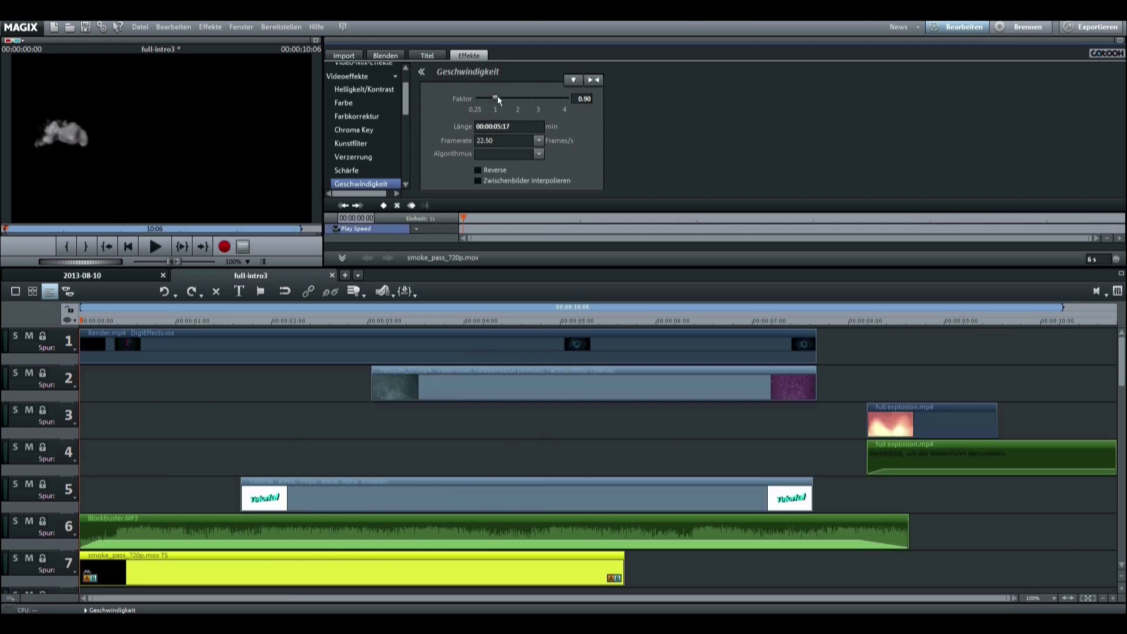
pyautogui.moveTo(495, 99); pyautogui.dragTo(520, 101)
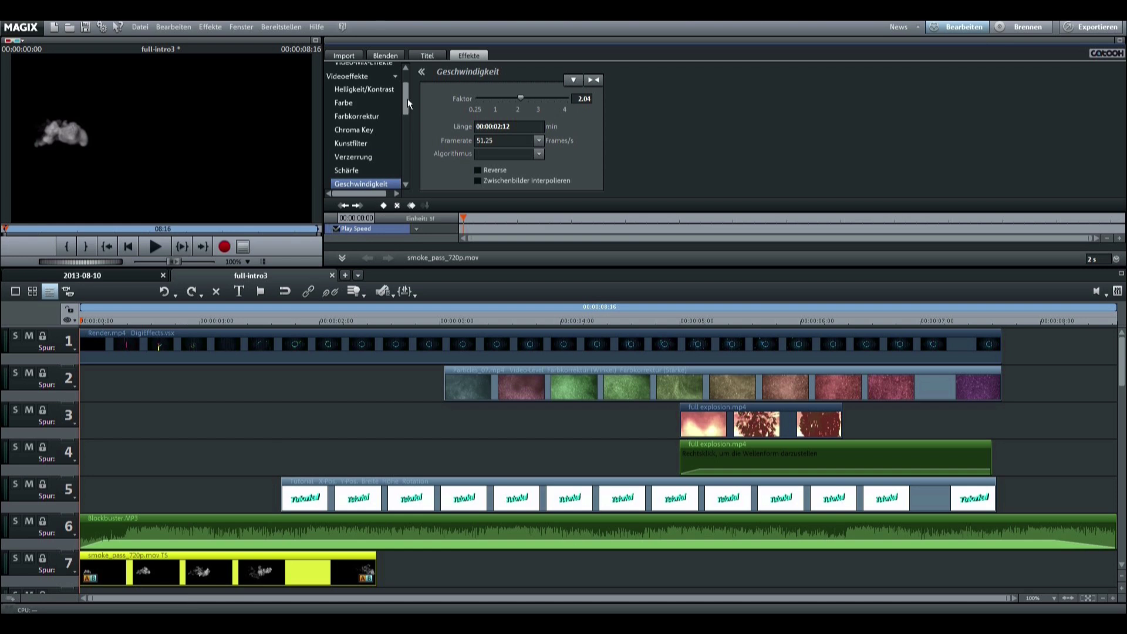
# Step: Lower the smoke clip's Video-Level in the Chroma Key effect to slightly below half so the fire shows through
pyautogui.click(395, 131)
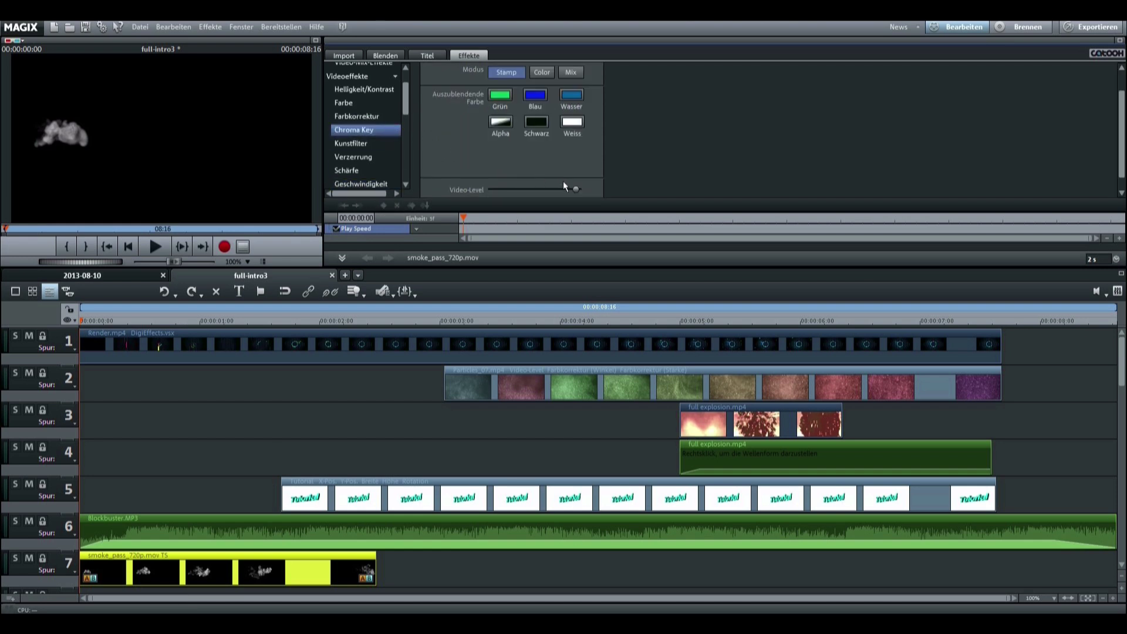
pyautogui.moveTo(569, 191); pyautogui.dragTo(534, 191)
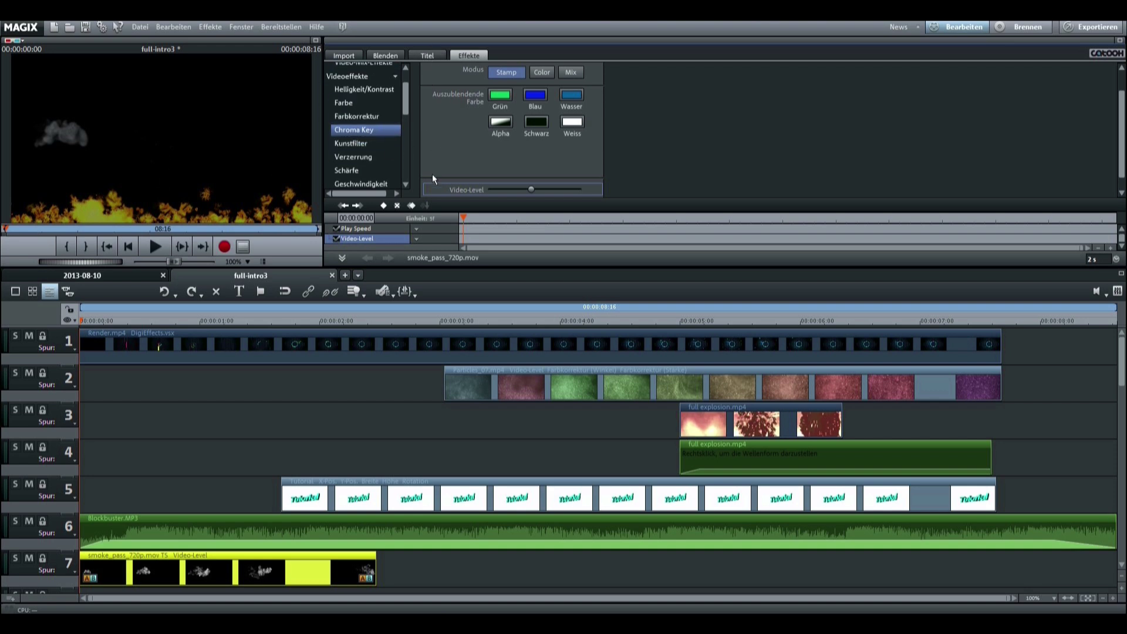
pyautogui.click(531, 186)
pyautogui.moveTo(544, 190)
pyautogui.mouseDown()
pyautogui.moveTo(573, 189)
pyautogui.moveTo(533, 193)
pyautogui.mouseUp()
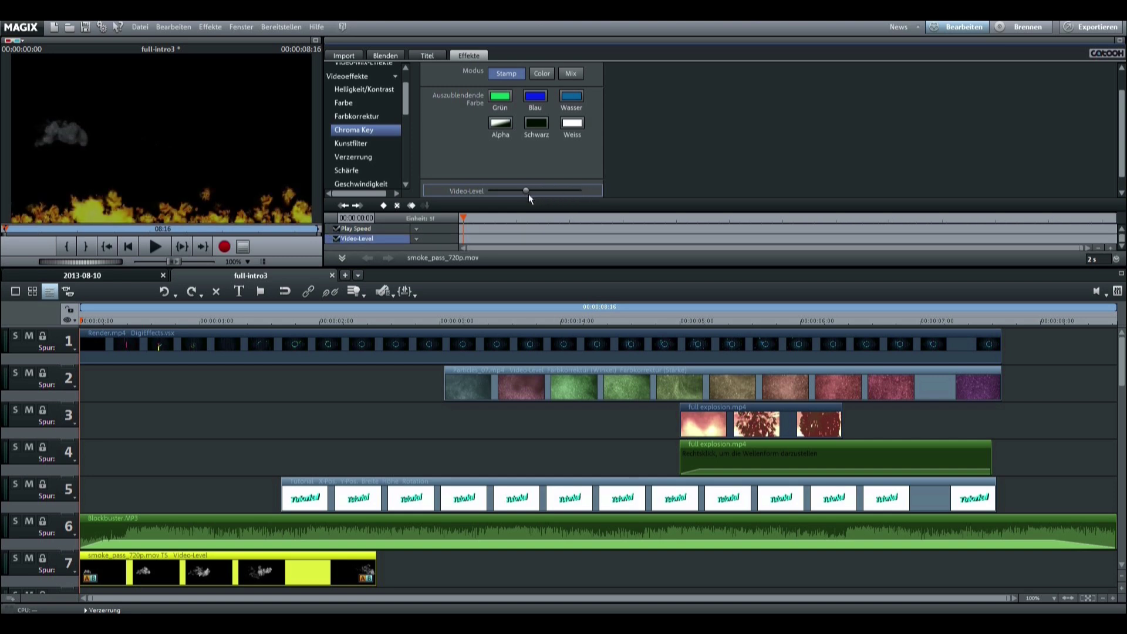
# Step: Tint the smoke clip green with the colour wheel of the Farbe effect
pyautogui.click(378, 102)
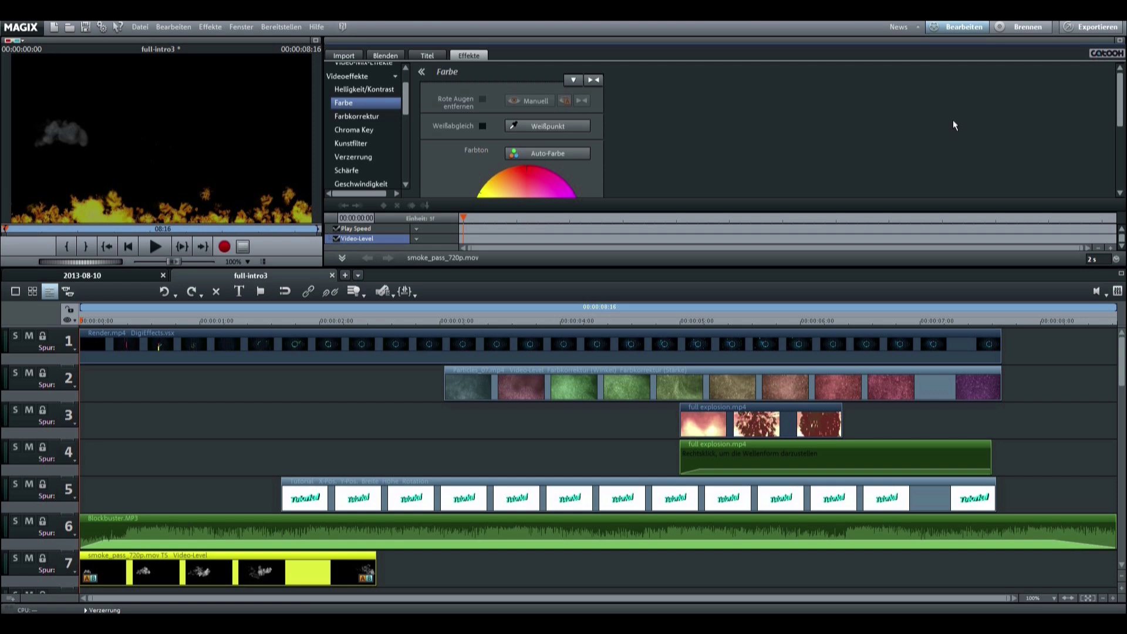
pyautogui.moveTo(1121, 122); pyautogui.dragTo(1121, 145)
pyautogui.scroll(-2, 581, 135)
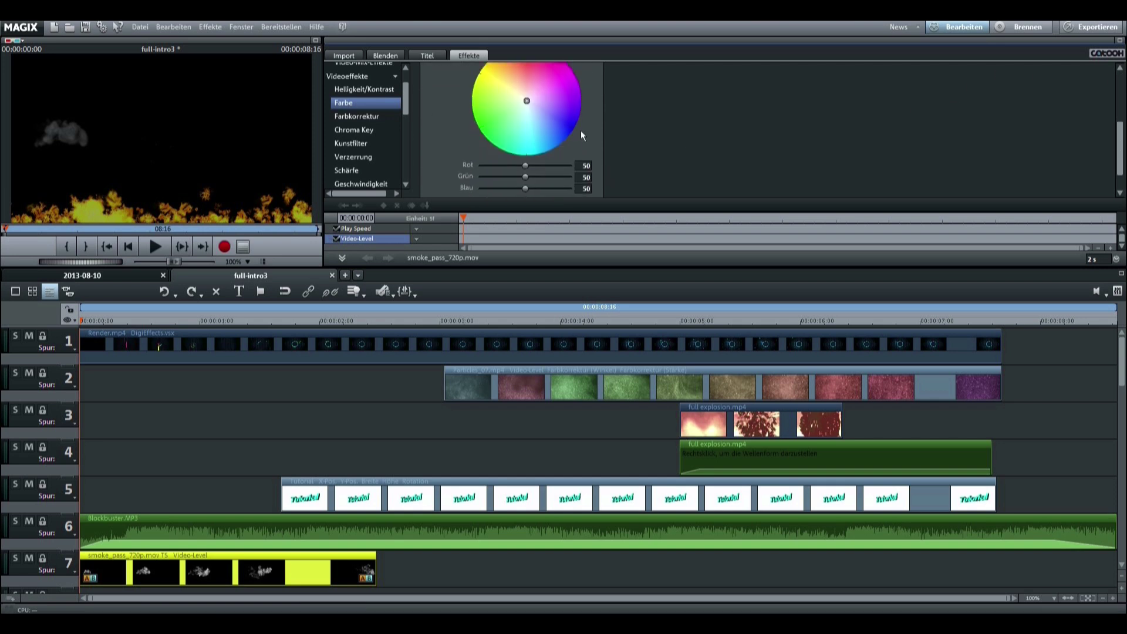
pyautogui.moveTo(525, 102); pyautogui.dragTo(486, 107)
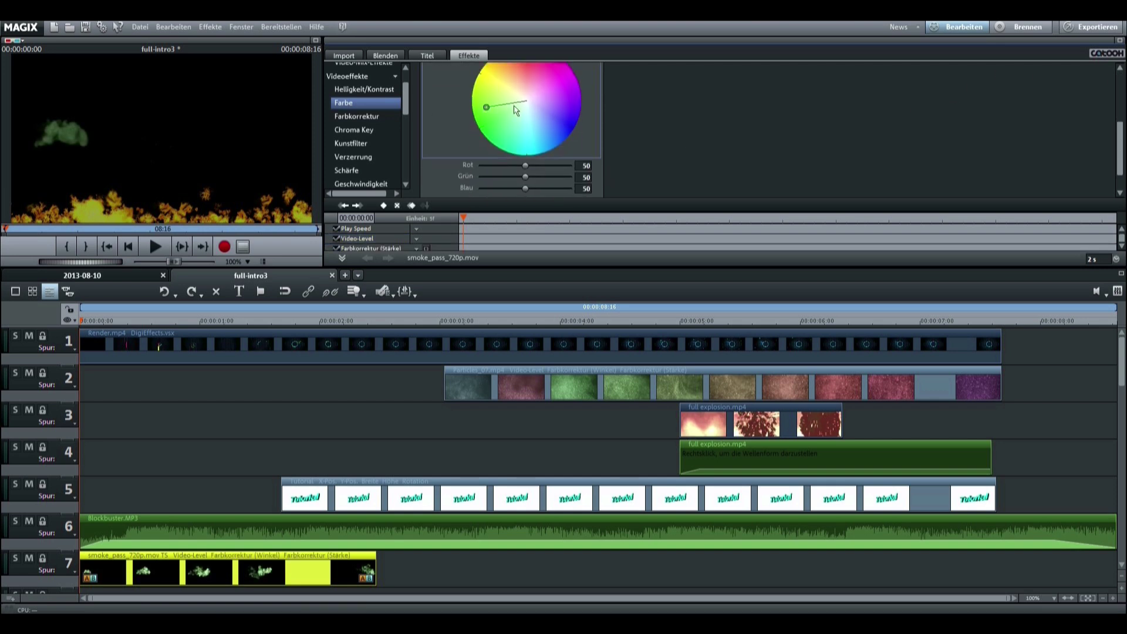
# Step: Apply Auto-Farbe to the smoke clip and set its Grün value to 76
pyautogui.moveTo(1118, 137); pyautogui.dragTo(1119, 80)
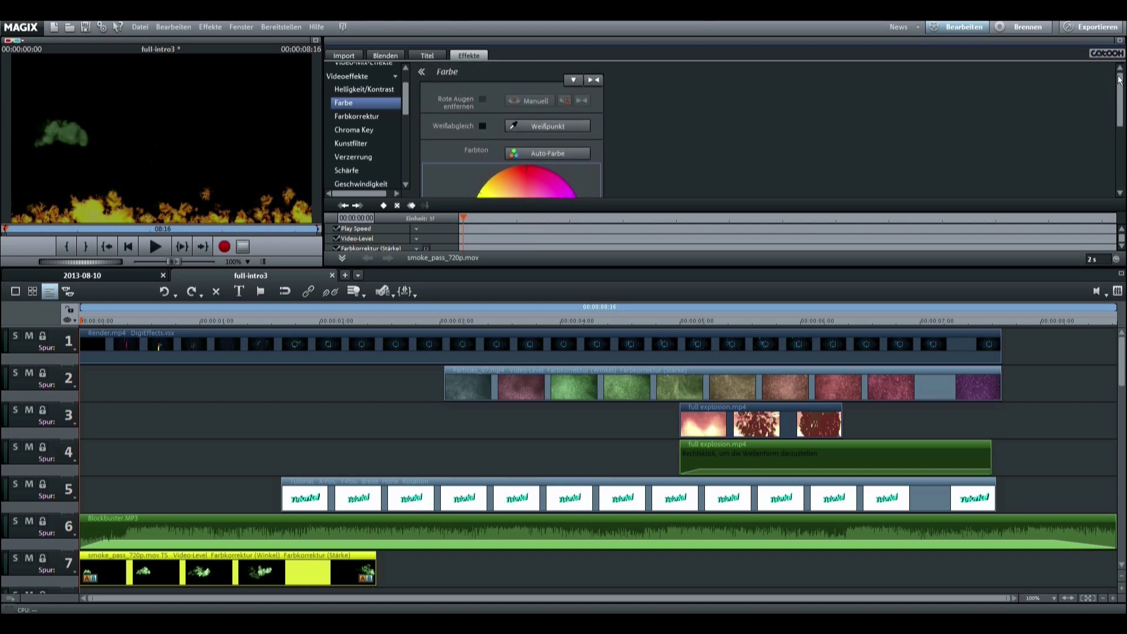
pyautogui.click(556, 148)
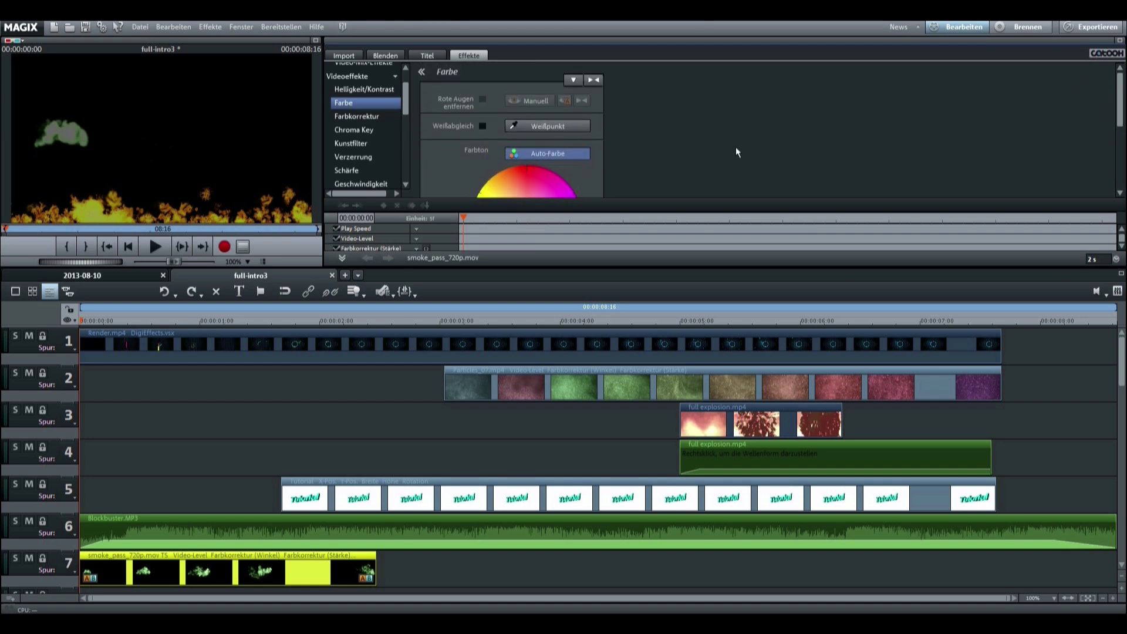
pyautogui.moveTo(1117, 120); pyautogui.dragTo(1115, 185)
pyautogui.click(526, 149)
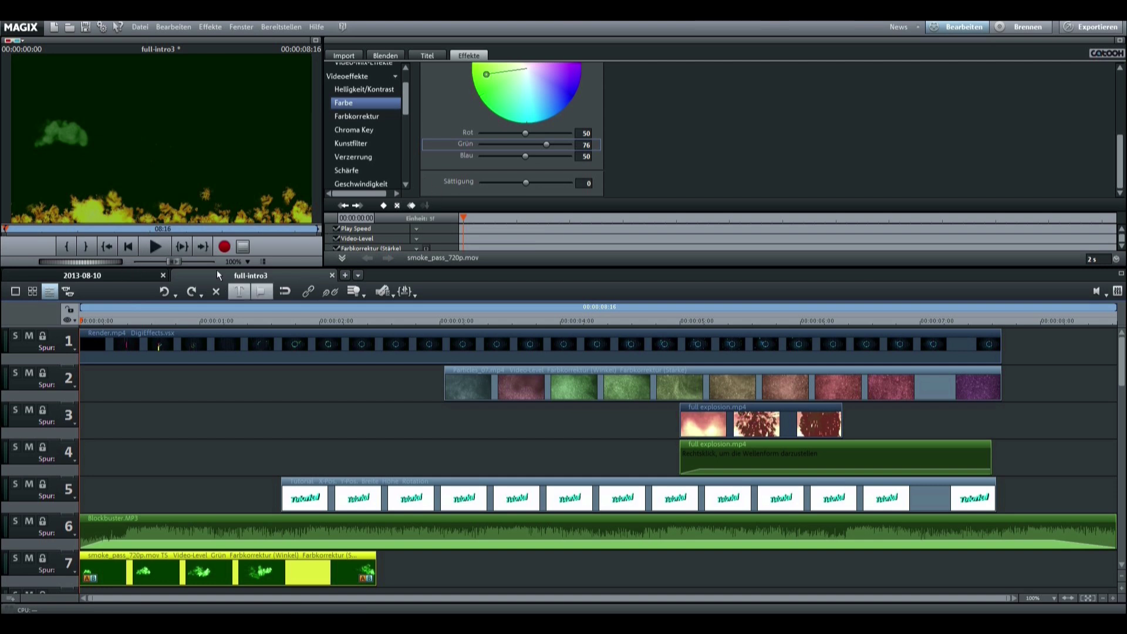
# Step: Play the intro from the start to review the fire and the green smoke
pyautogui.click(163, 249)
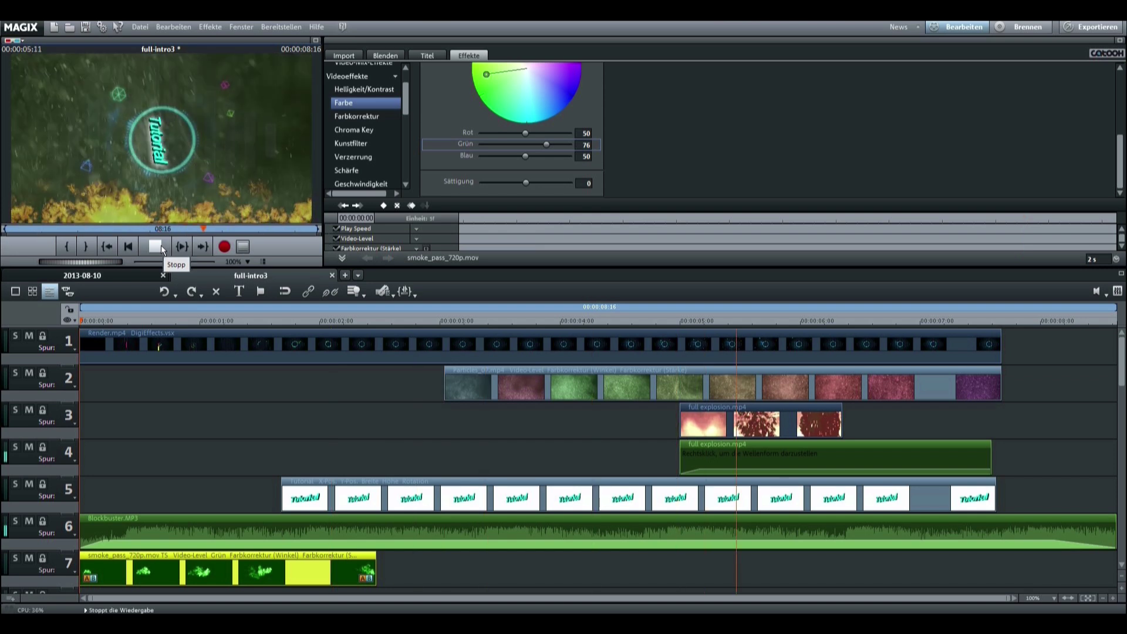
pyautogui.click(156, 247)
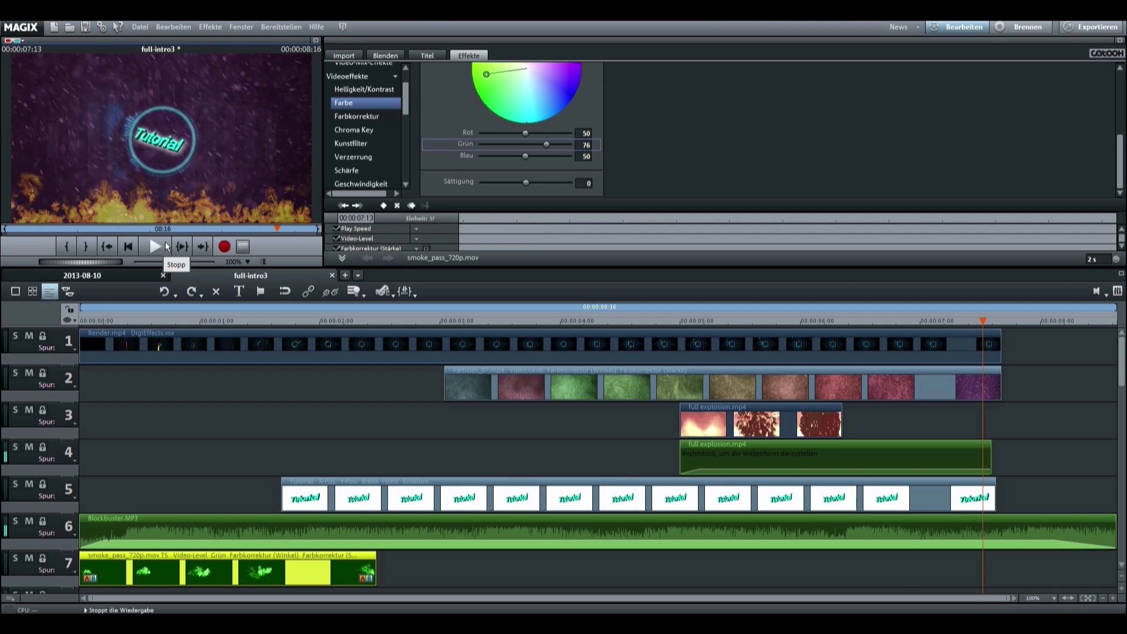
# Step: Trim the ends of the Render.mp4 and Particles_07.mp4 clips to 00:00:05:01, just after the explosion starts
pyautogui.click(981, 329)
pyautogui.click(973, 321)
pyautogui.moveTo(967, 322); pyautogui.dragTo(684, 359)
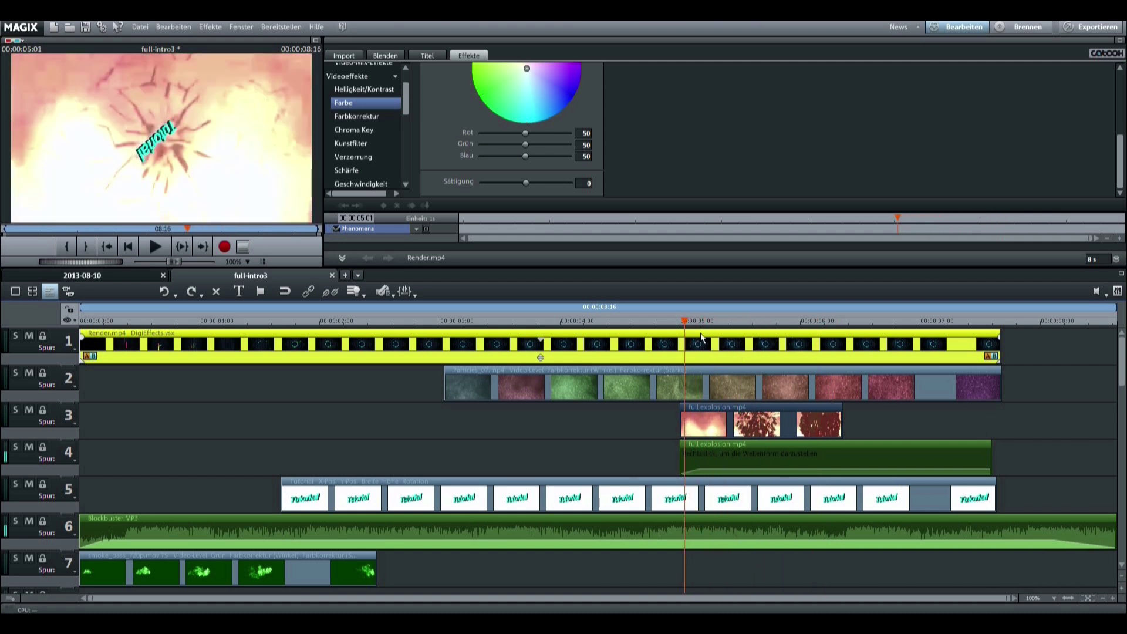
pyautogui.click(376, 288)
pyautogui.click(597, 381)
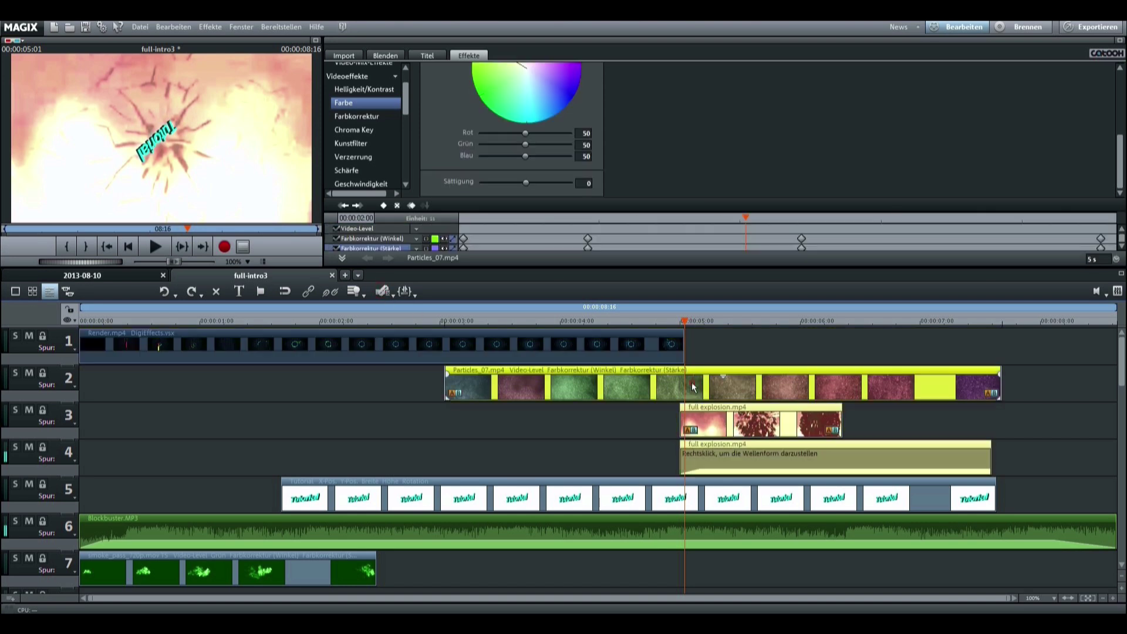
pyautogui.click(383, 292)
# Step: Trim the ends of the Tutorial title and the Blockbuster.MP3 music to 00:00:05:01 as well
pyautogui.click(716, 487)
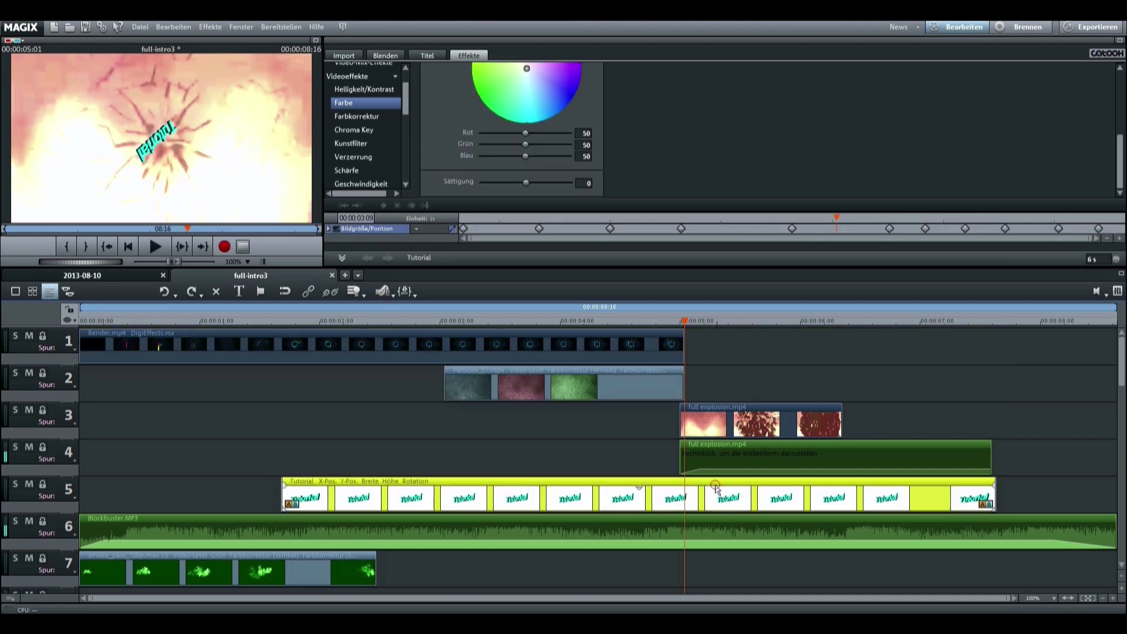
pyautogui.click(365, 292)
pyautogui.click(780, 541)
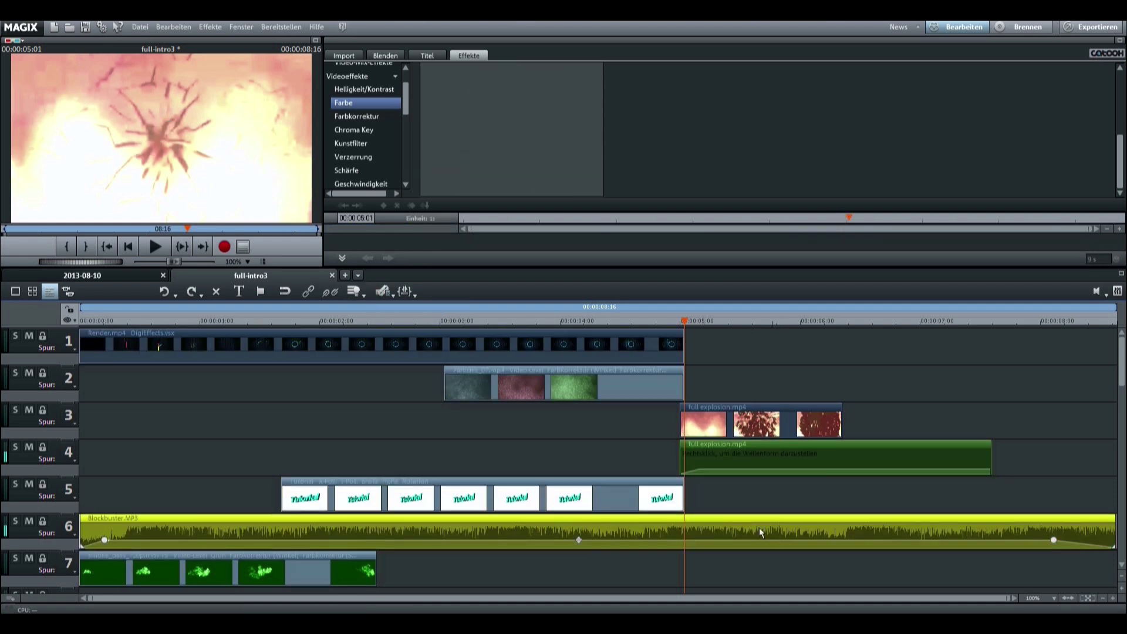
pyautogui.click(383, 291)
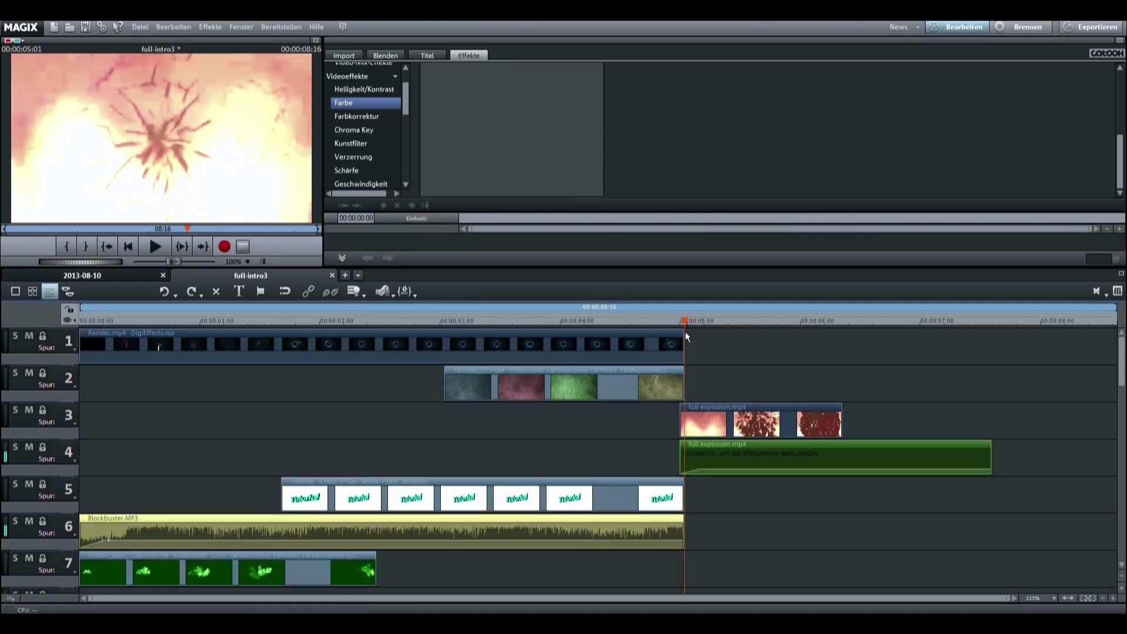
# Step: Split the Render.mp4 clip at 00:00:02:12, where the smoke clip ends
pyautogui.moveTo(683, 324); pyautogui.dragTo(377, 551)
pyautogui.click(407, 343)
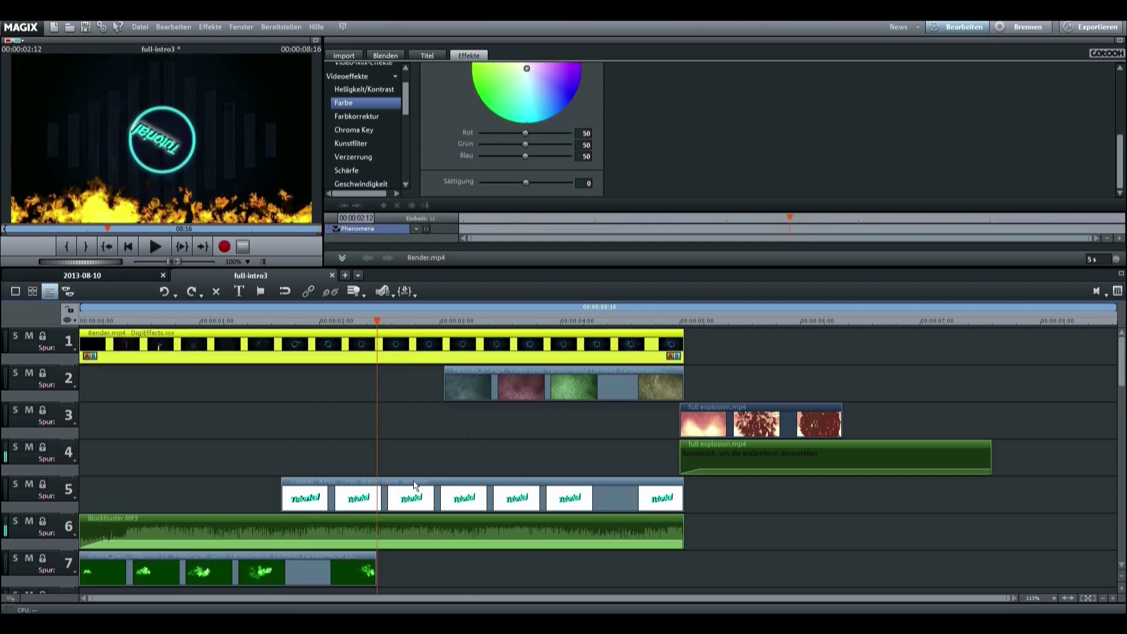
pyautogui.click(403, 291)
pyautogui.click(408, 308)
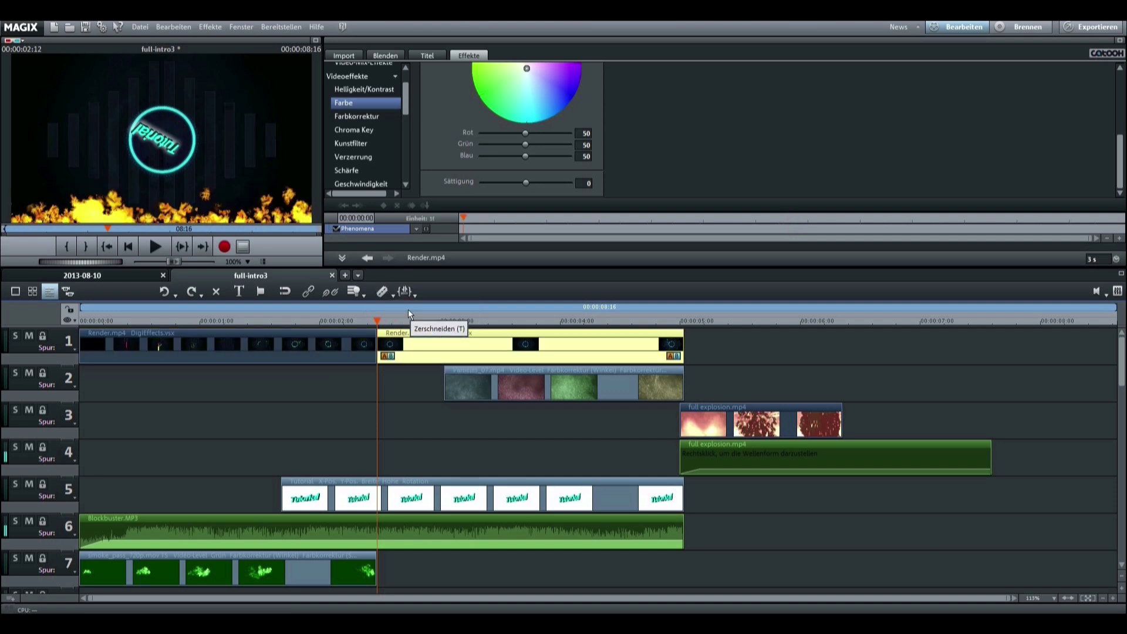
# Step: Switch the Phenomena effect of the second Render.mp4 part from Feuer to Nebel
pyautogui.moveTo(405, 101); pyautogui.dragTo(410, 184)
pyautogui.click(395, 157)
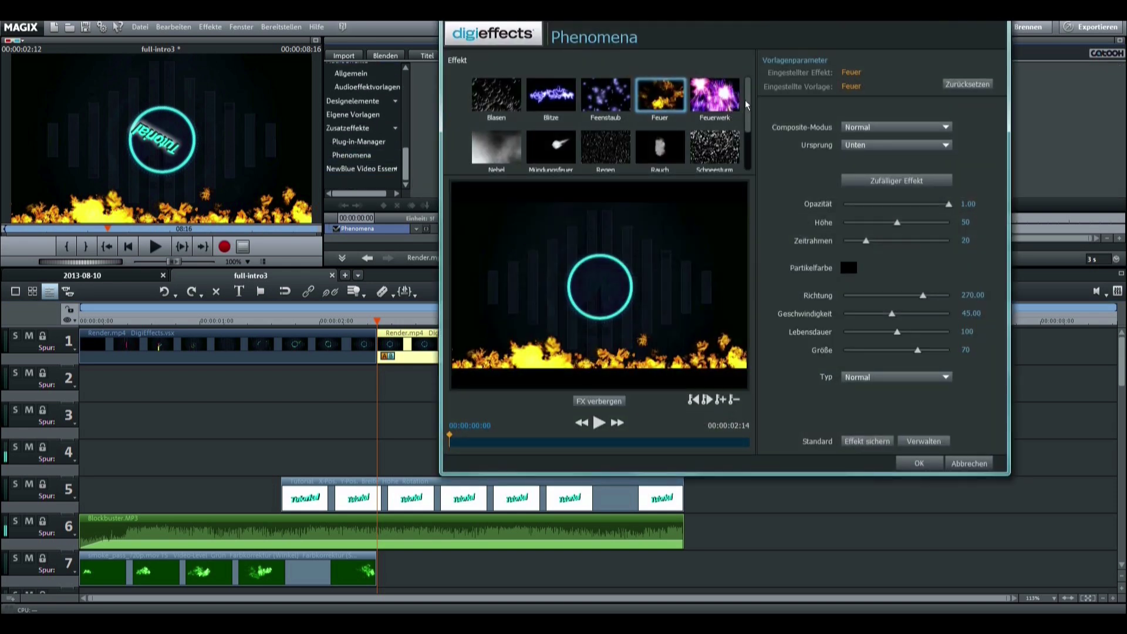
pyautogui.moveTo(746, 105); pyautogui.dragTo(756, 147)
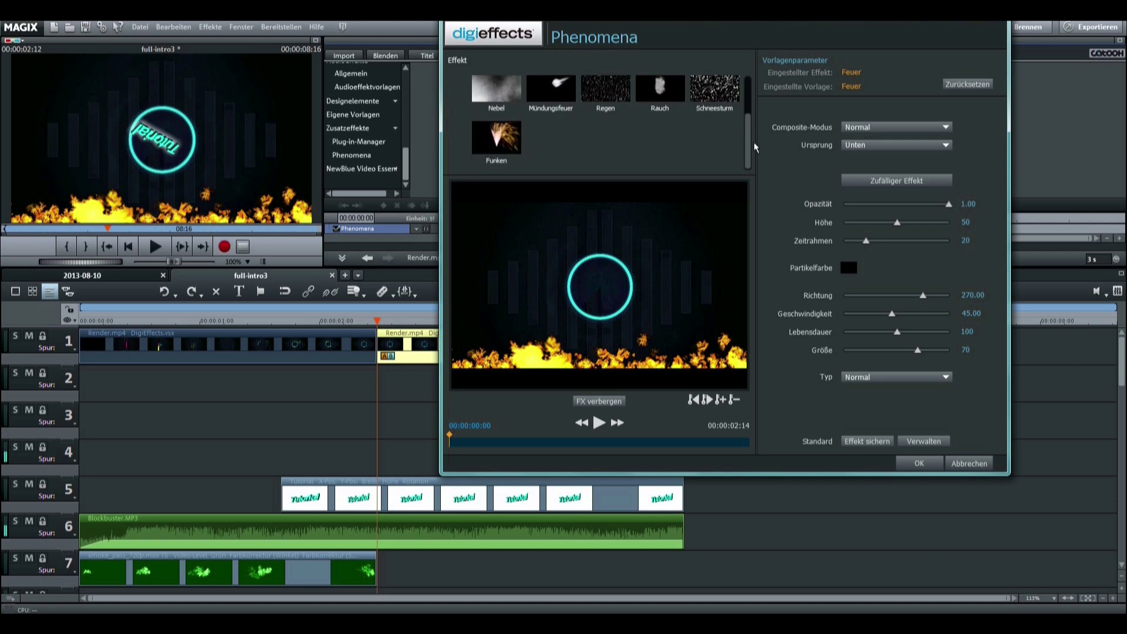
pyautogui.click(969, 84)
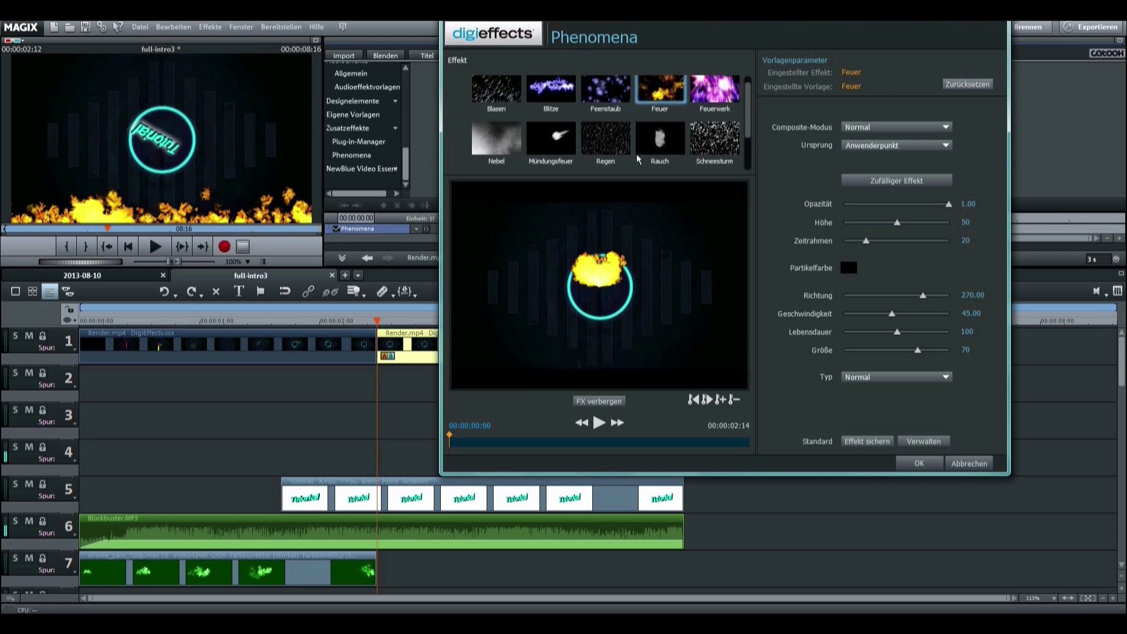
pyautogui.click(505, 144)
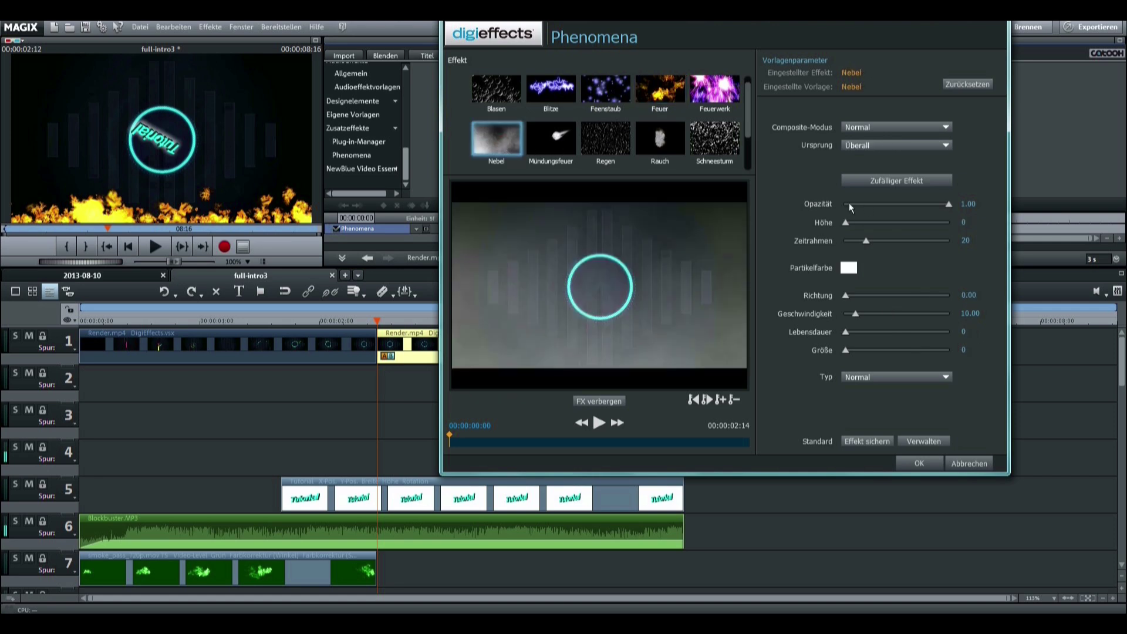
# Step: Lower the Nebel effect's opacity to 0.35, leaving Composite-Modus on Normal and Ursprung on Überall, and apply it
pyautogui.click(900, 146)
pyautogui.click(869, 157)
pyautogui.click(904, 127)
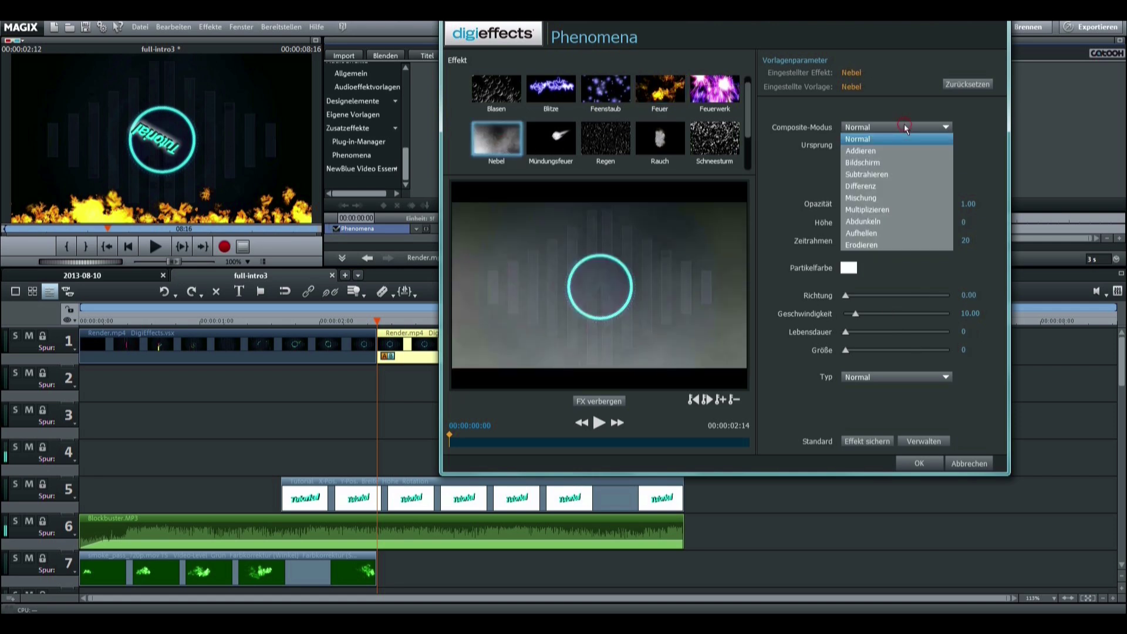
pyautogui.click(904, 126)
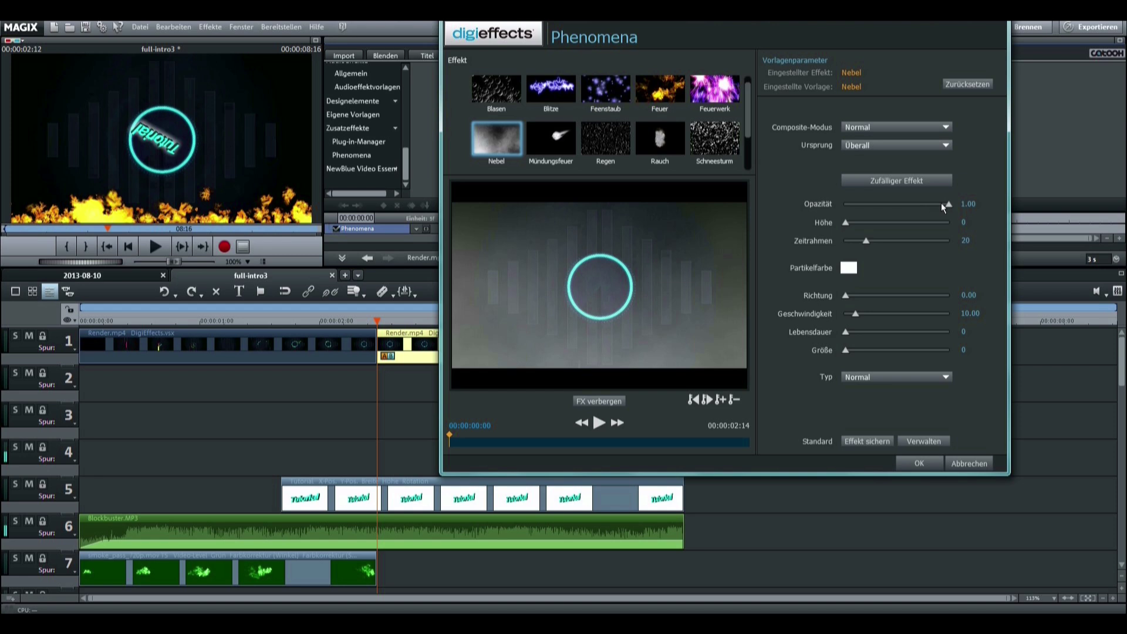
pyautogui.moveTo(870, 205); pyautogui.dragTo(872, 203)
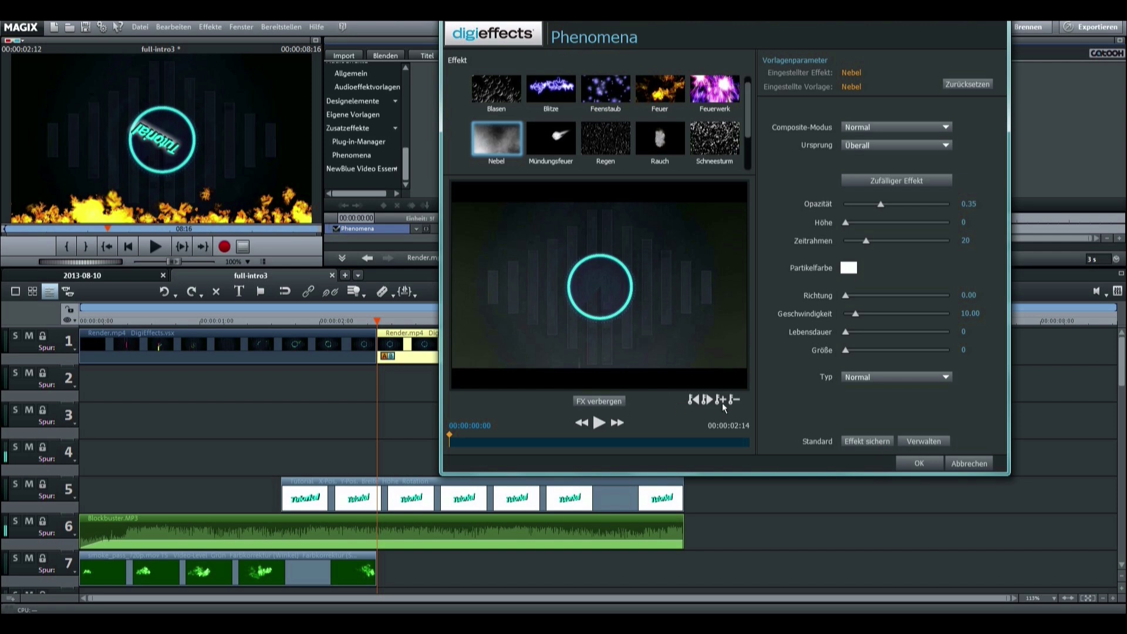
pyautogui.click(915, 463)
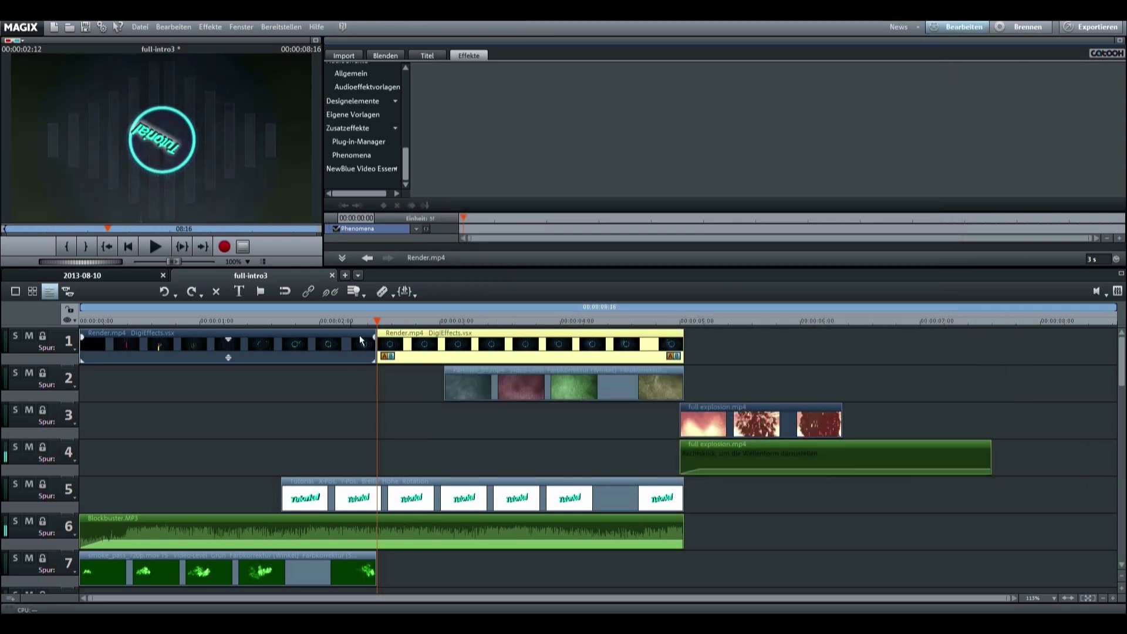
# Step: Undo the Nebel effect on the second Render.mp4 part and check the frames after the cut
pyautogui.moveTo(379, 326); pyautogui.dragTo(383, 419)
pyautogui.click(162, 292)
pyautogui.click(162, 292)
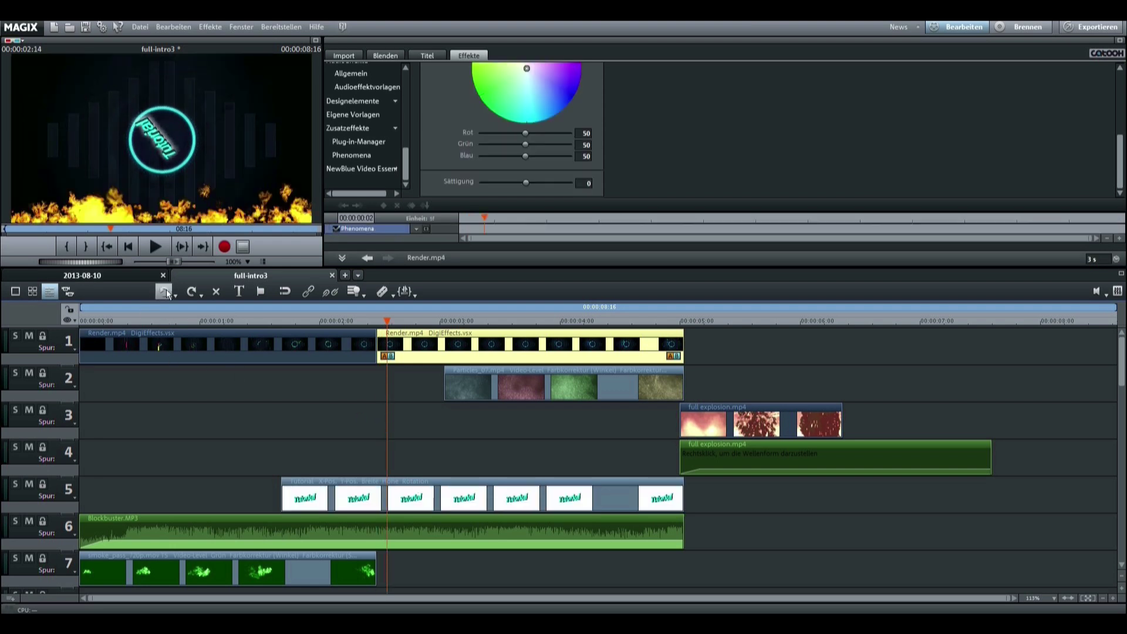
pyautogui.moveTo(384, 322); pyautogui.dragTo(423, 376)
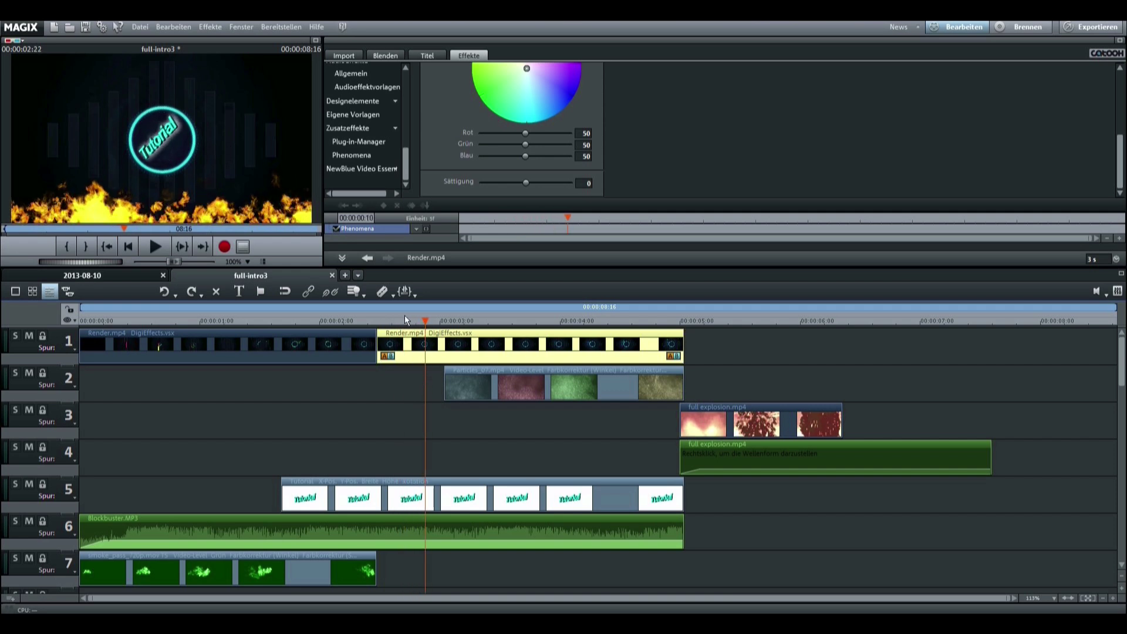
# Step: Add a short fade-out to the end of the full explosion.mp4 audio on track 4
pyautogui.moveTo(422, 328); pyautogui.dragTo(928, 403)
pyautogui.click(357, 338)
pyautogui.moveTo(997, 456)
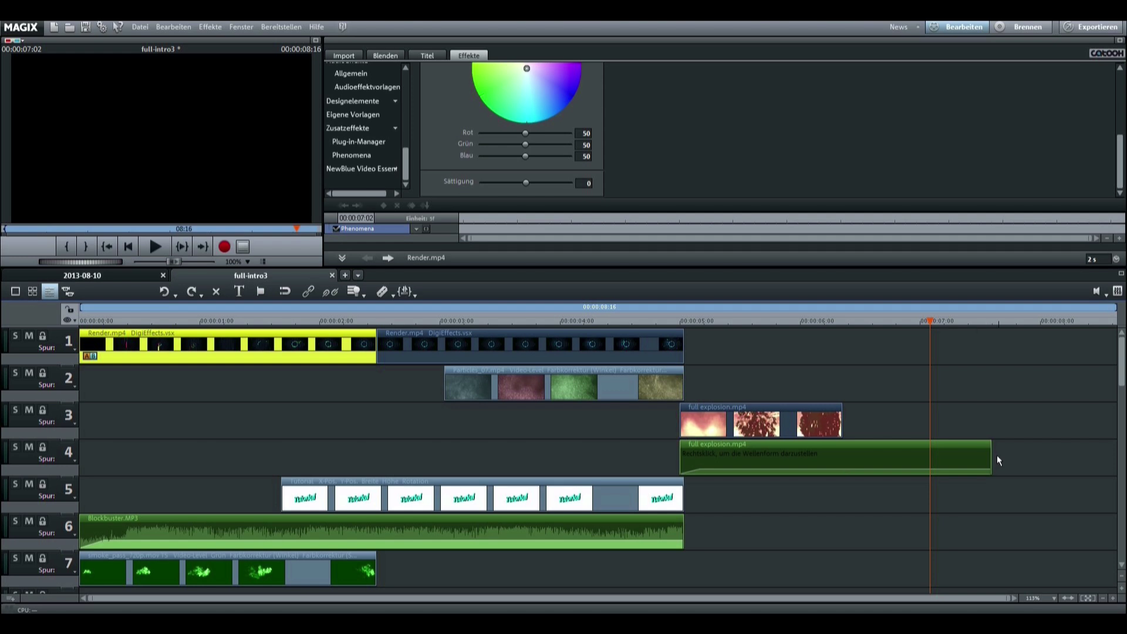
pyautogui.moveTo(989, 469); pyautogui.dragTo(952, 470)
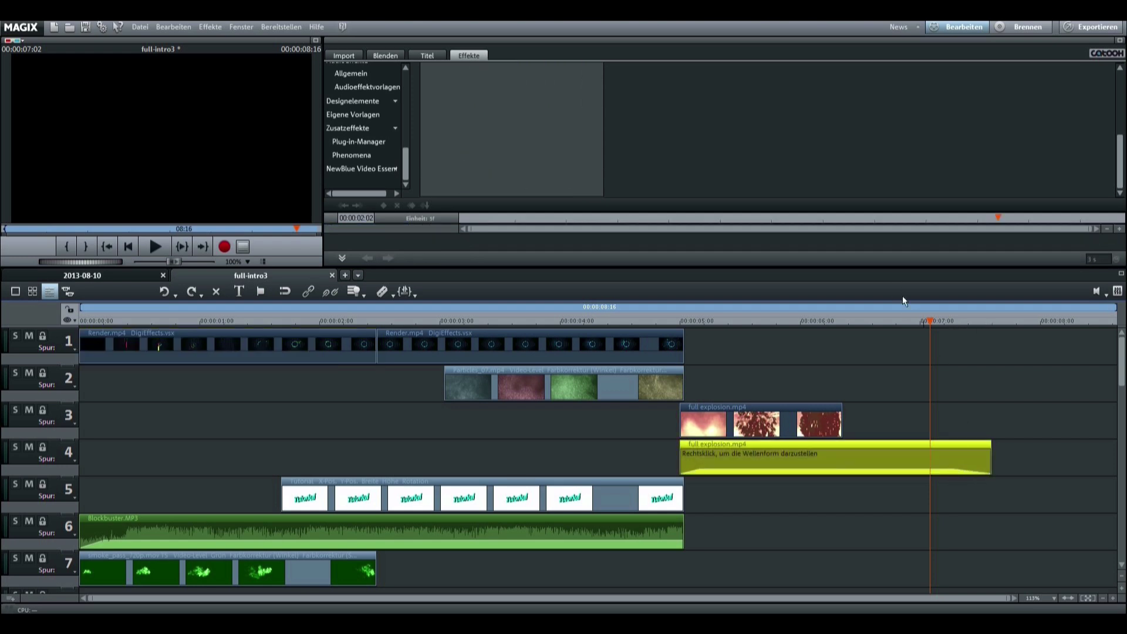
# Step: Review the intro around the explosion, return to the start of the film and look over all tracks
pyautogui.press('space')
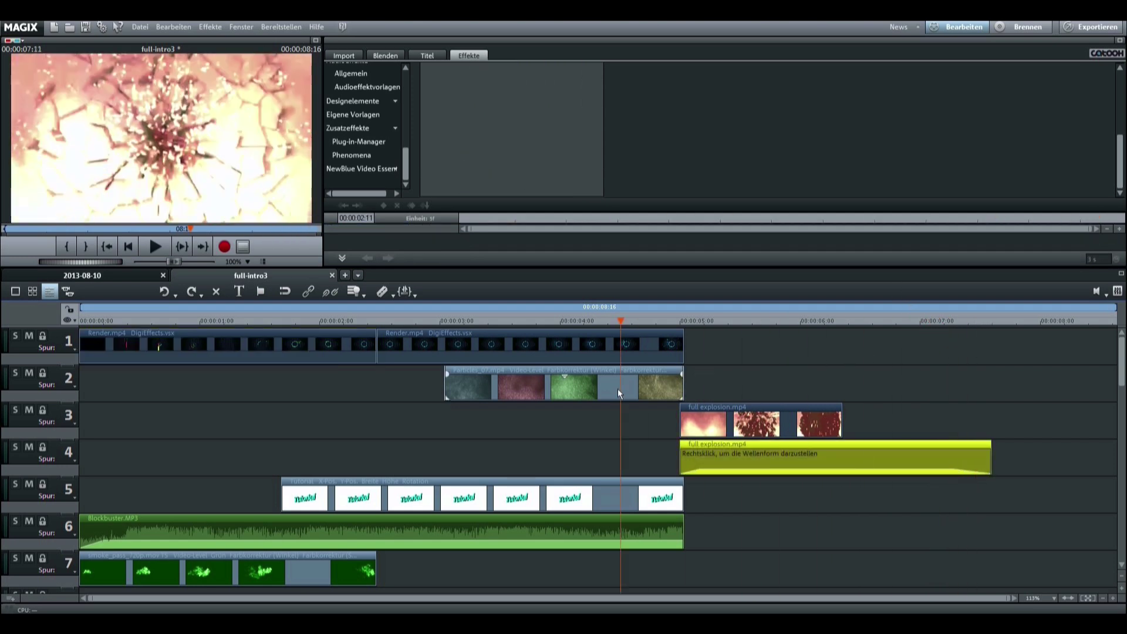
pyautogui.moveTo(976, 421); pyautogui.dragTo(38, 522)
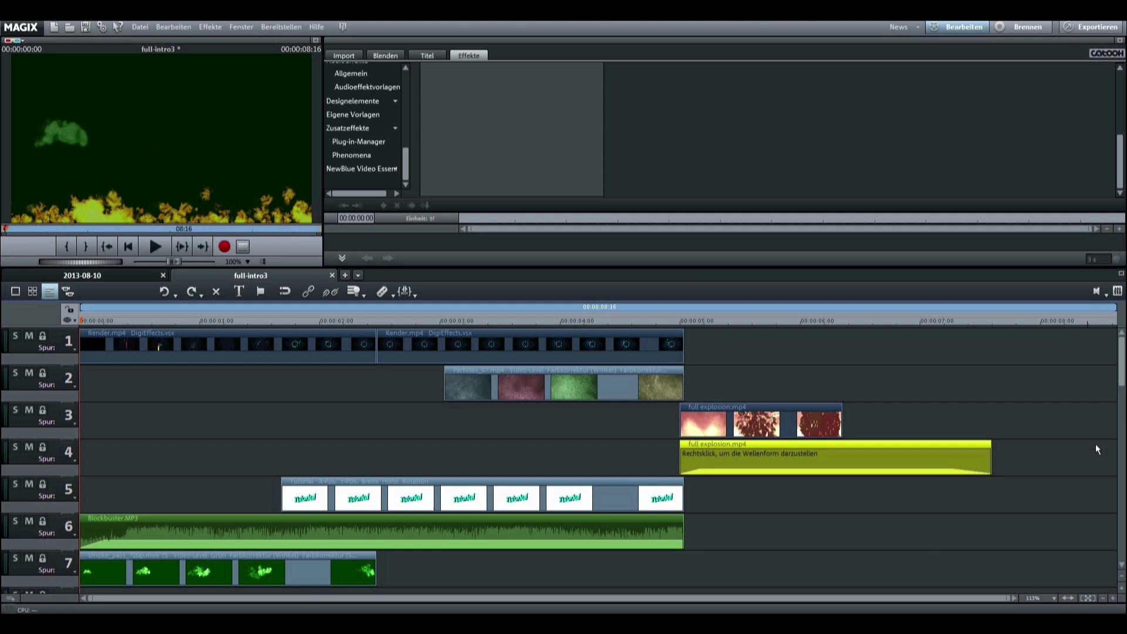
pyautogui.scroll(-1, 1123, 384)
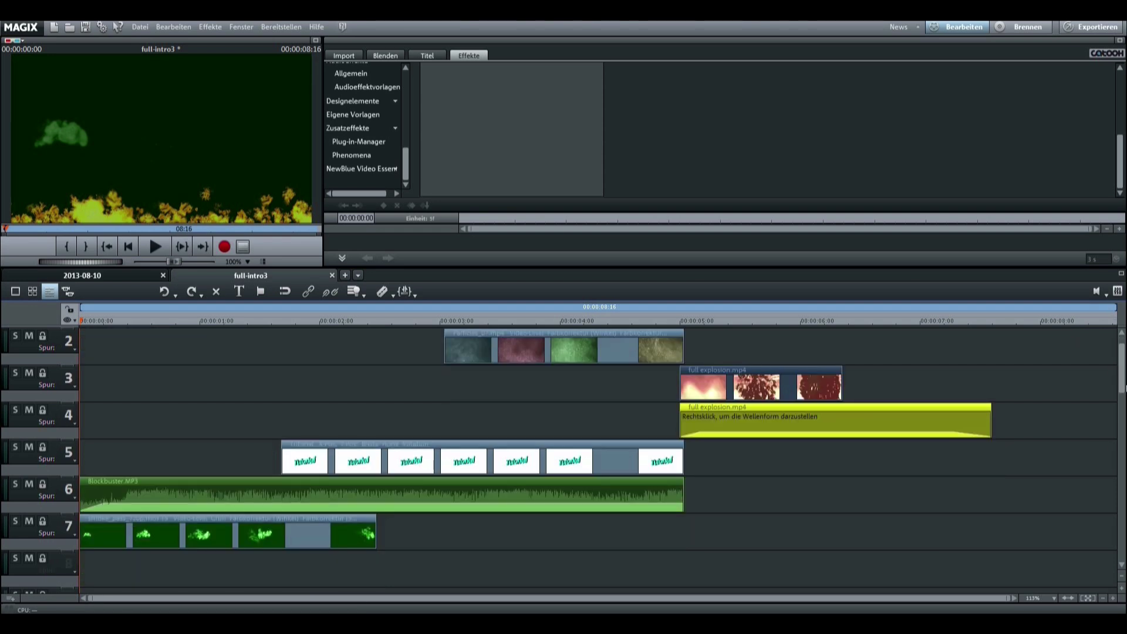
pyautogui.scroll(1, 1124, 387)
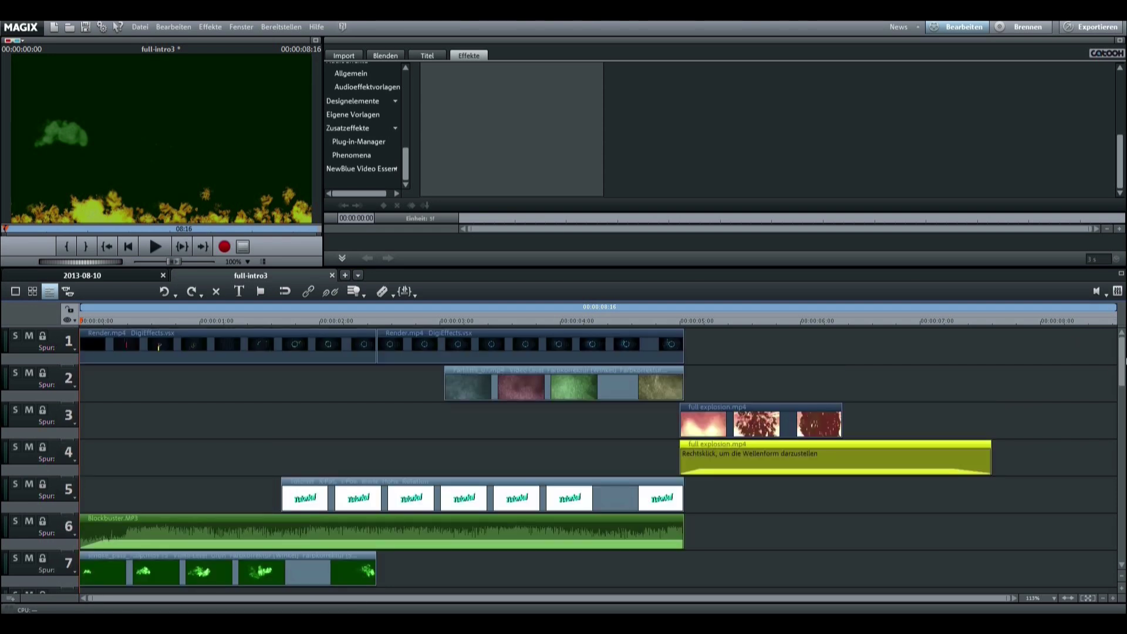
pyautogui.moveTo(82, 326); pyautogui.dragTo(91, 448)
pyautogui.moveTo(177, 433); pyautogui.dragTo(72, 508)
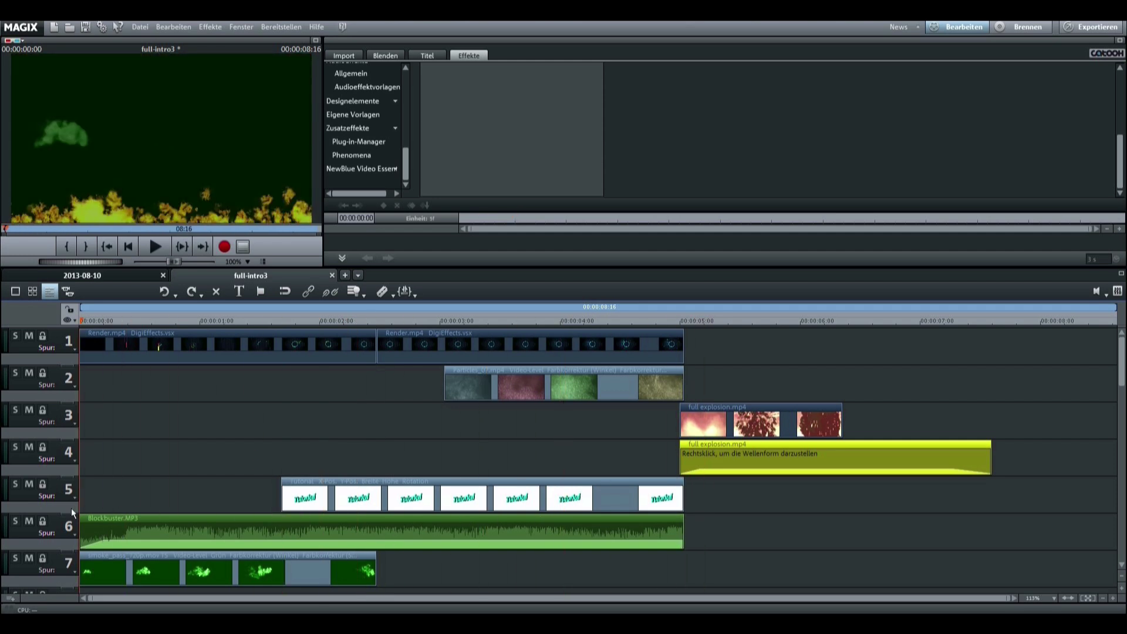
# Step: Look at the film's MPEG-4 export settings, including resolution, frame rate and file path, and close them without exporting
pyautogui.click(141, 27)
pyautogui.moveTo(292, 121)
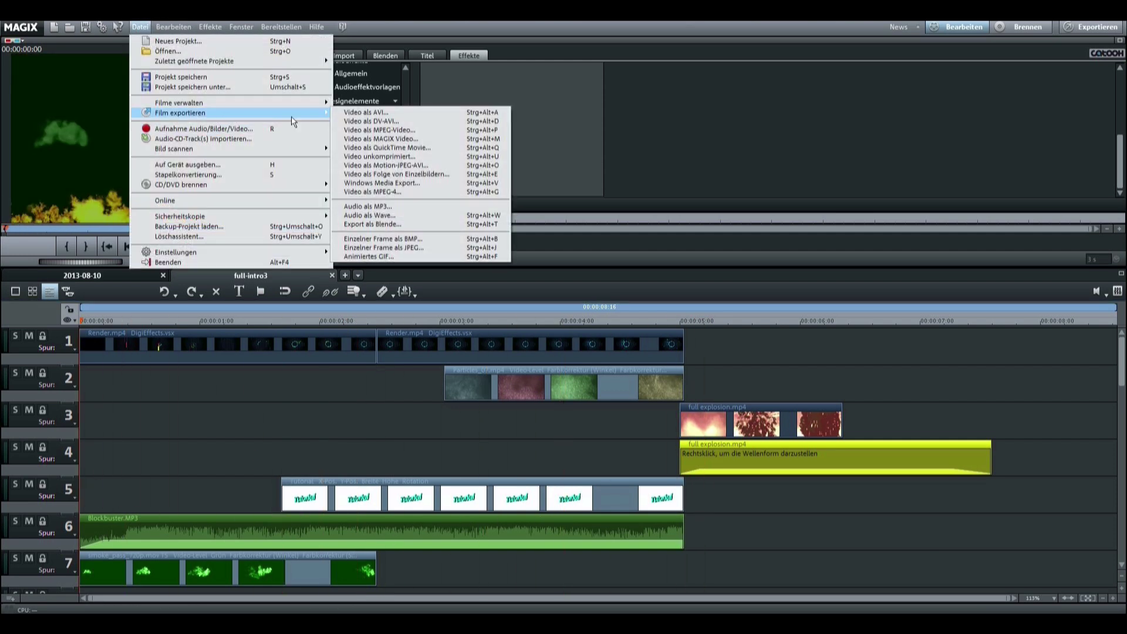
pyautogui.click(414, 190)
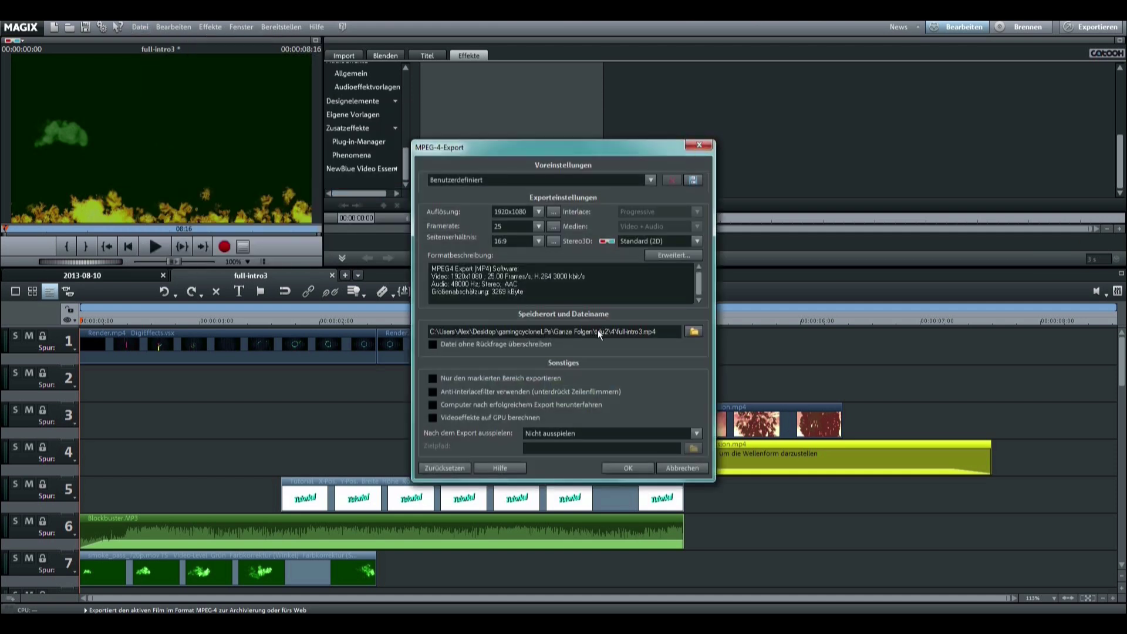
pyautogui.click(699, 146)
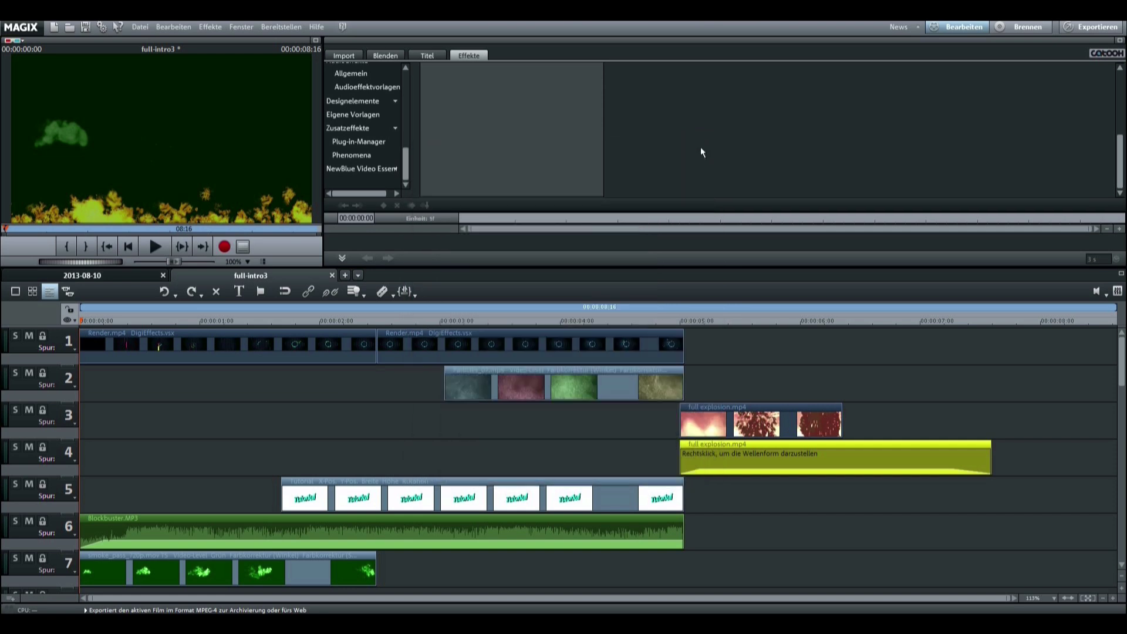